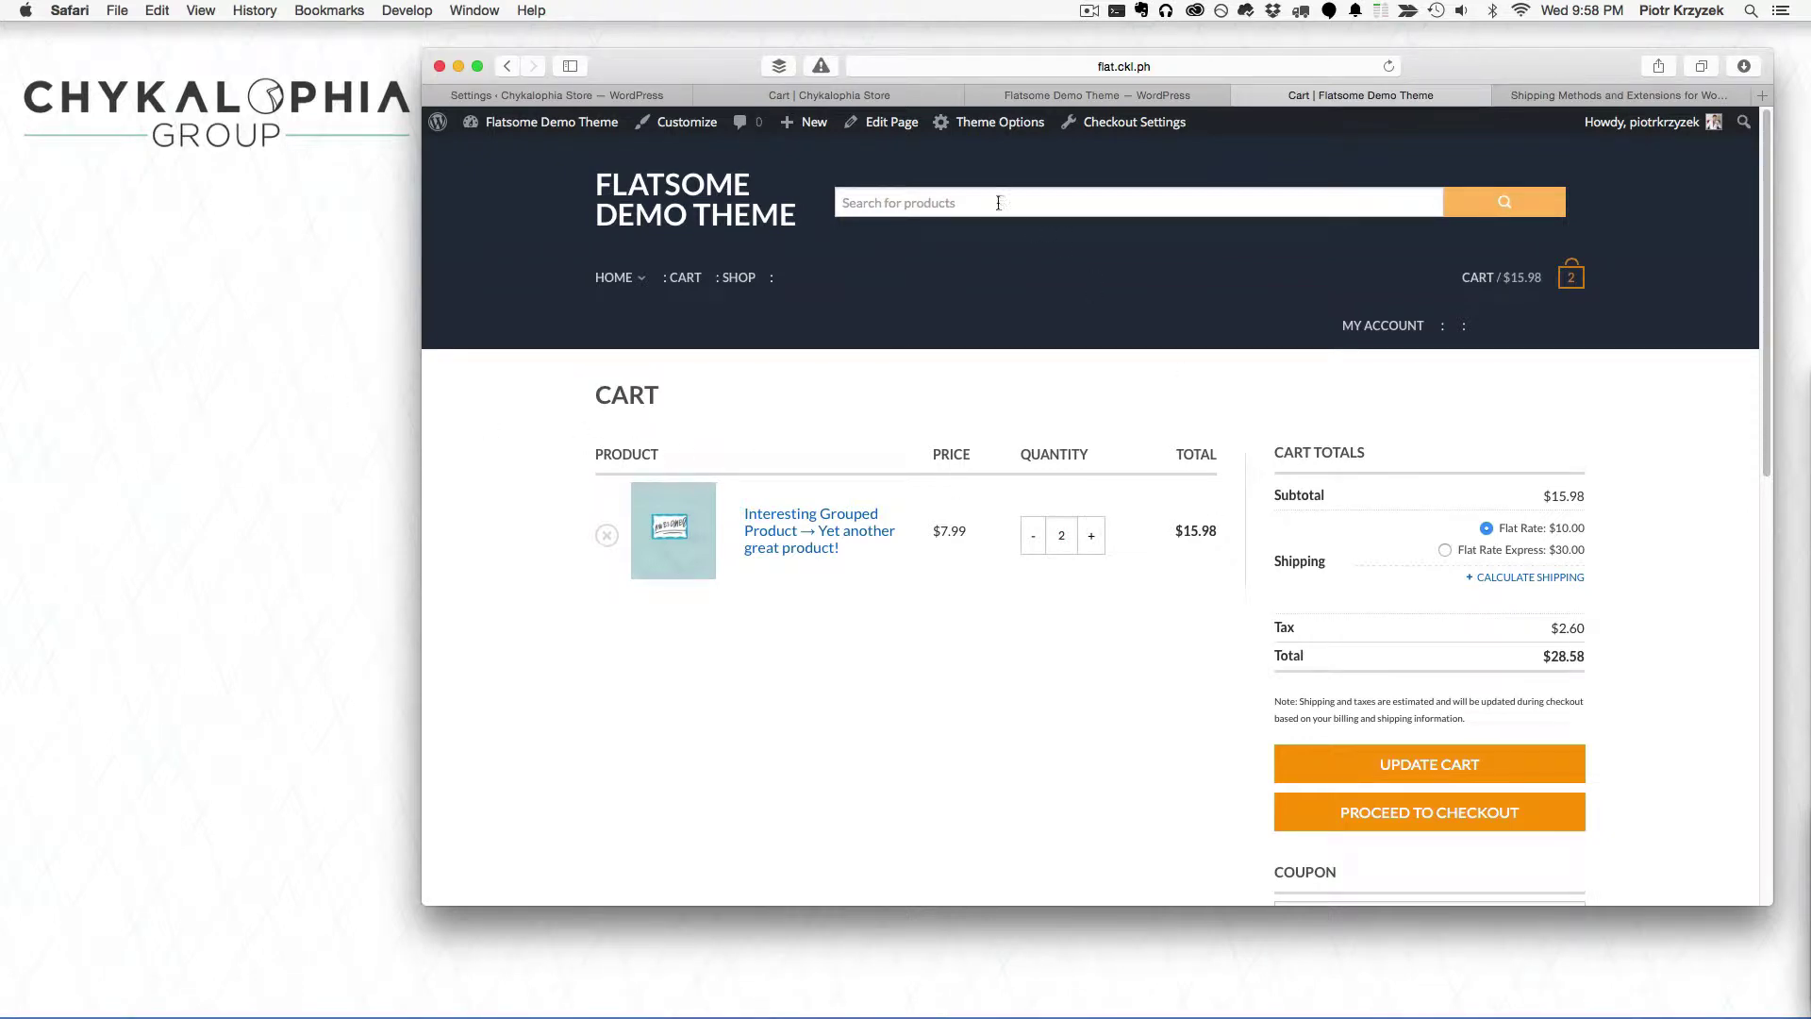
Step: Glance at the Chykalophia Store cart's shipping choices, then return to the WooCommerce shipping settings
{"action": "left_click", "coordinate": [849, 96]}
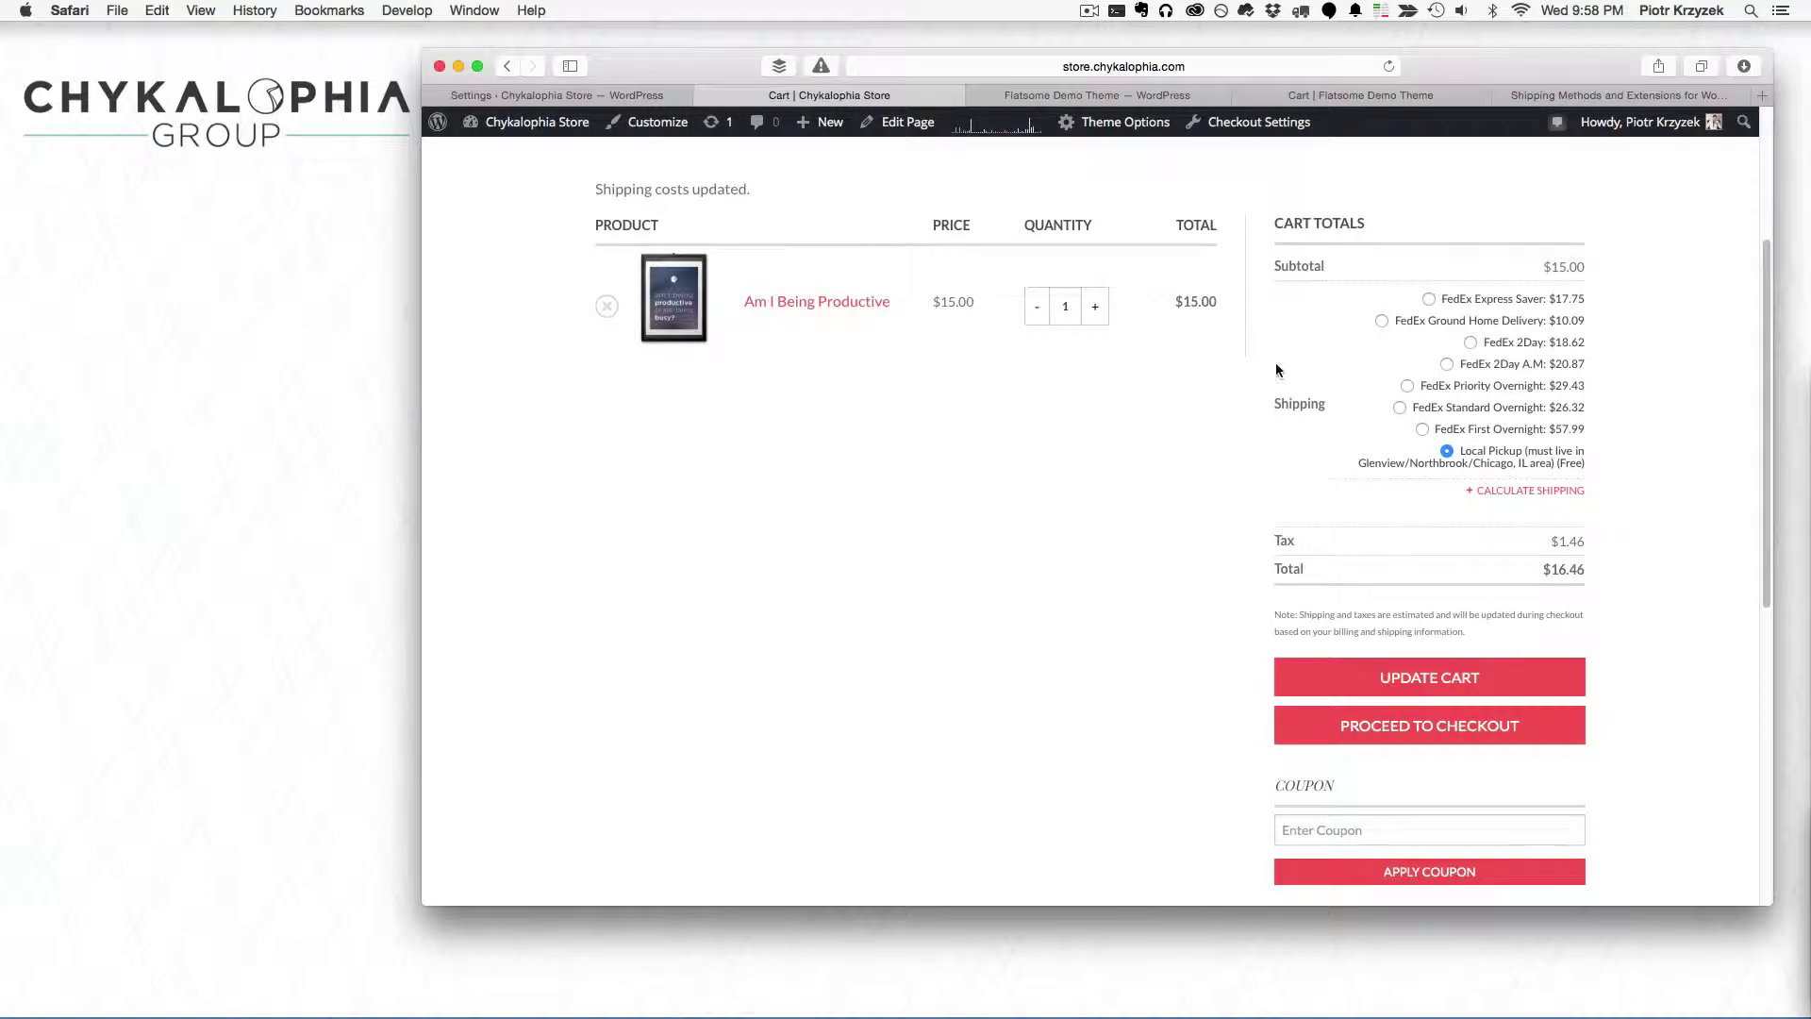
{"action": "left_click", "coordinate": [1054, 97]}
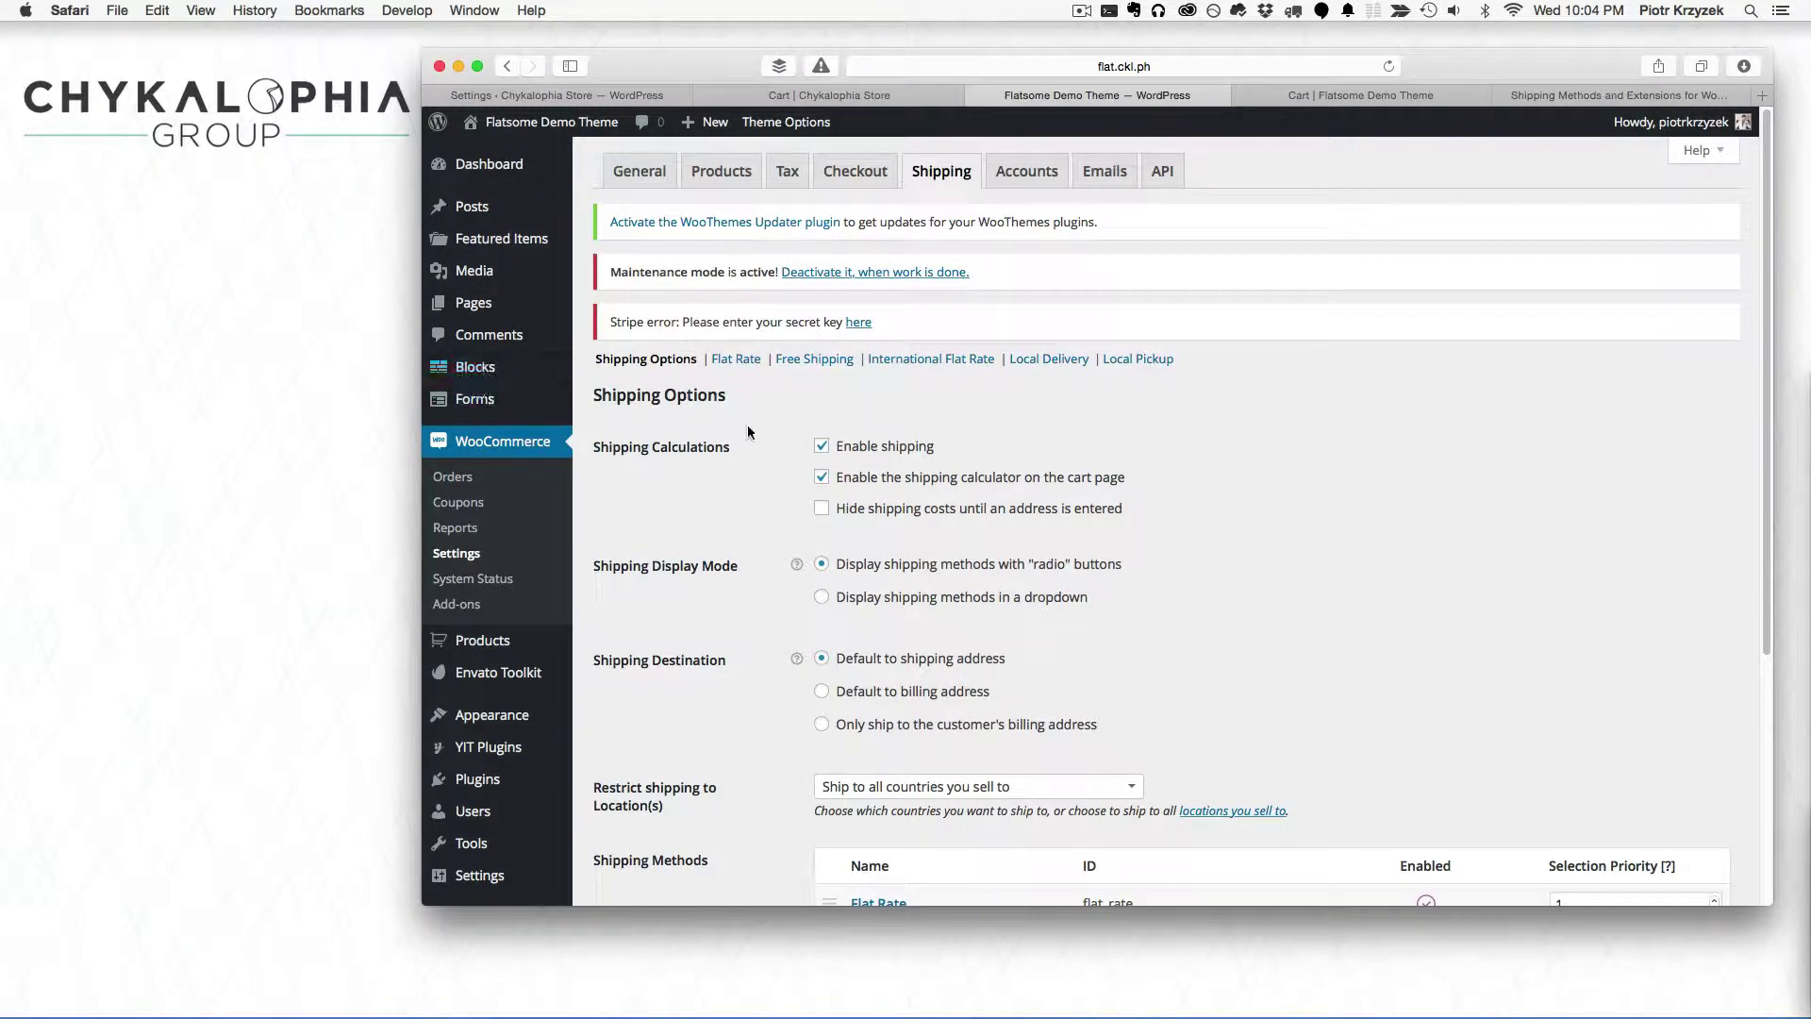
Step: Scroll down to the Shipping Methods table and highlight the cart-page shipping calculator setting
{"action": "scroll", "coordinate": [1030, 505], "scroll_direction": "down", "scroll_amount": 1}
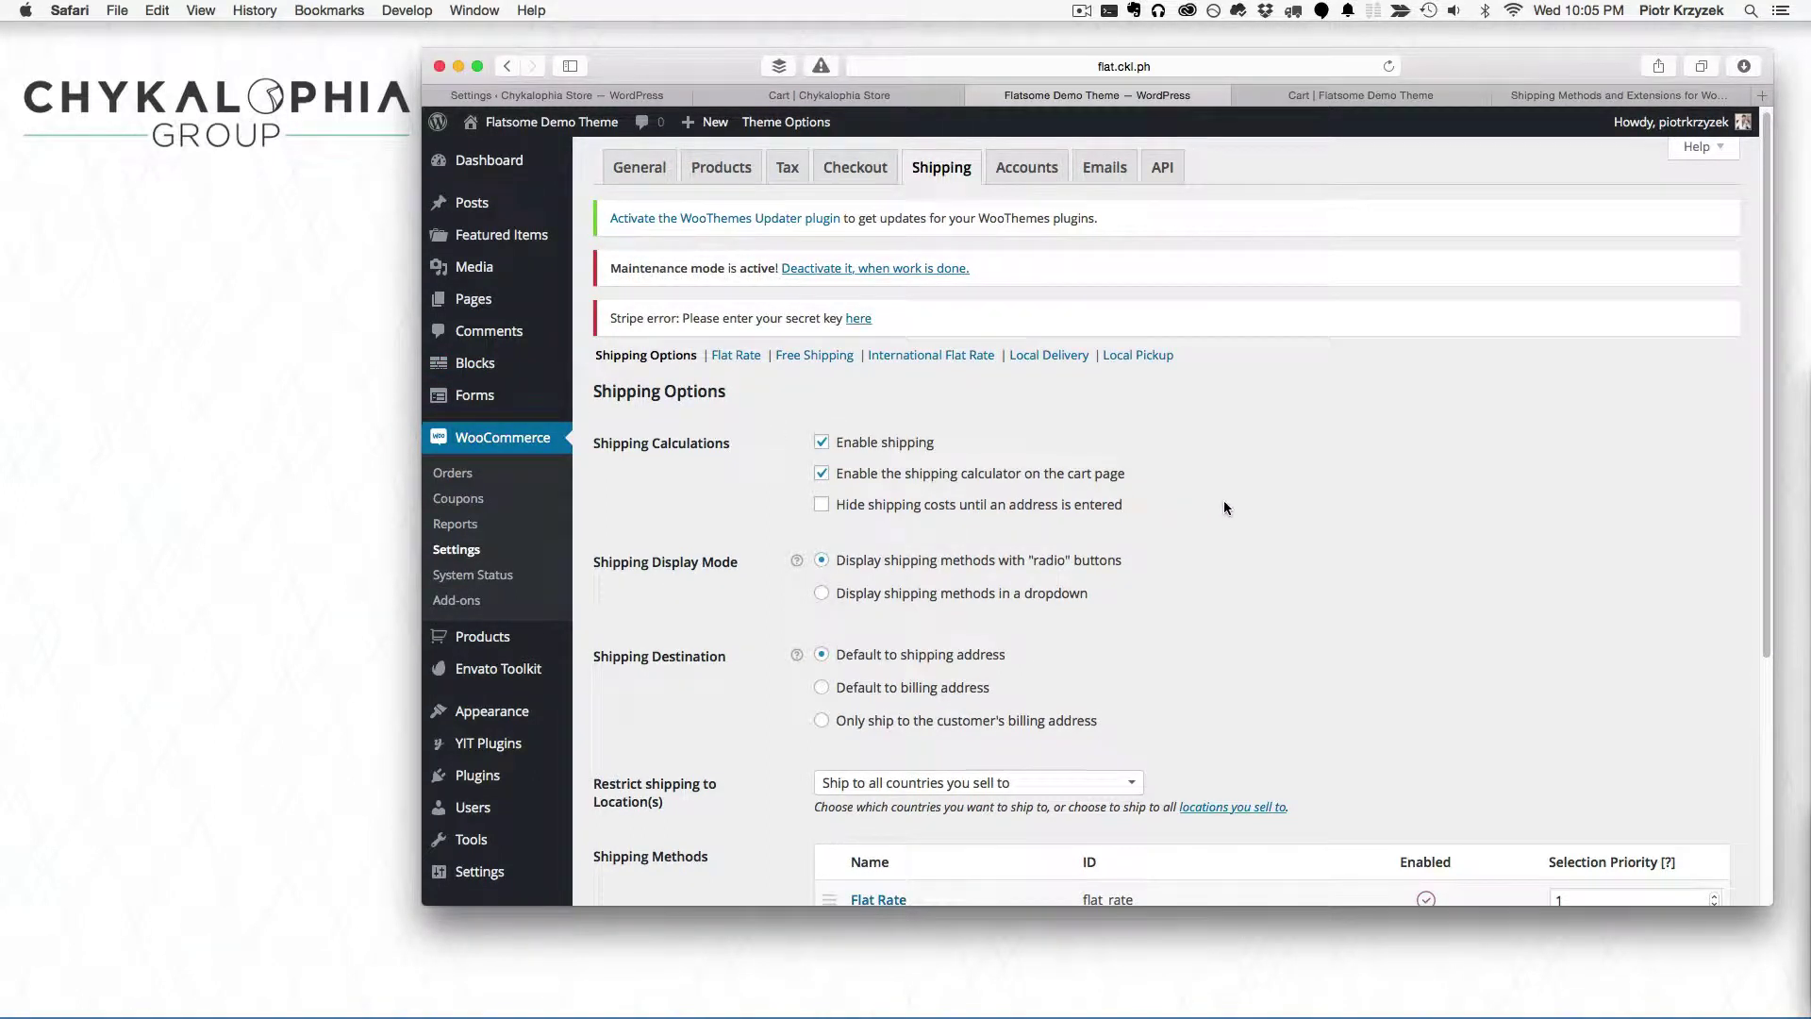
{"action": "scroll", "coordinate": [1231, 507], "scroll_direction": "down", "scroll_amount": 1}
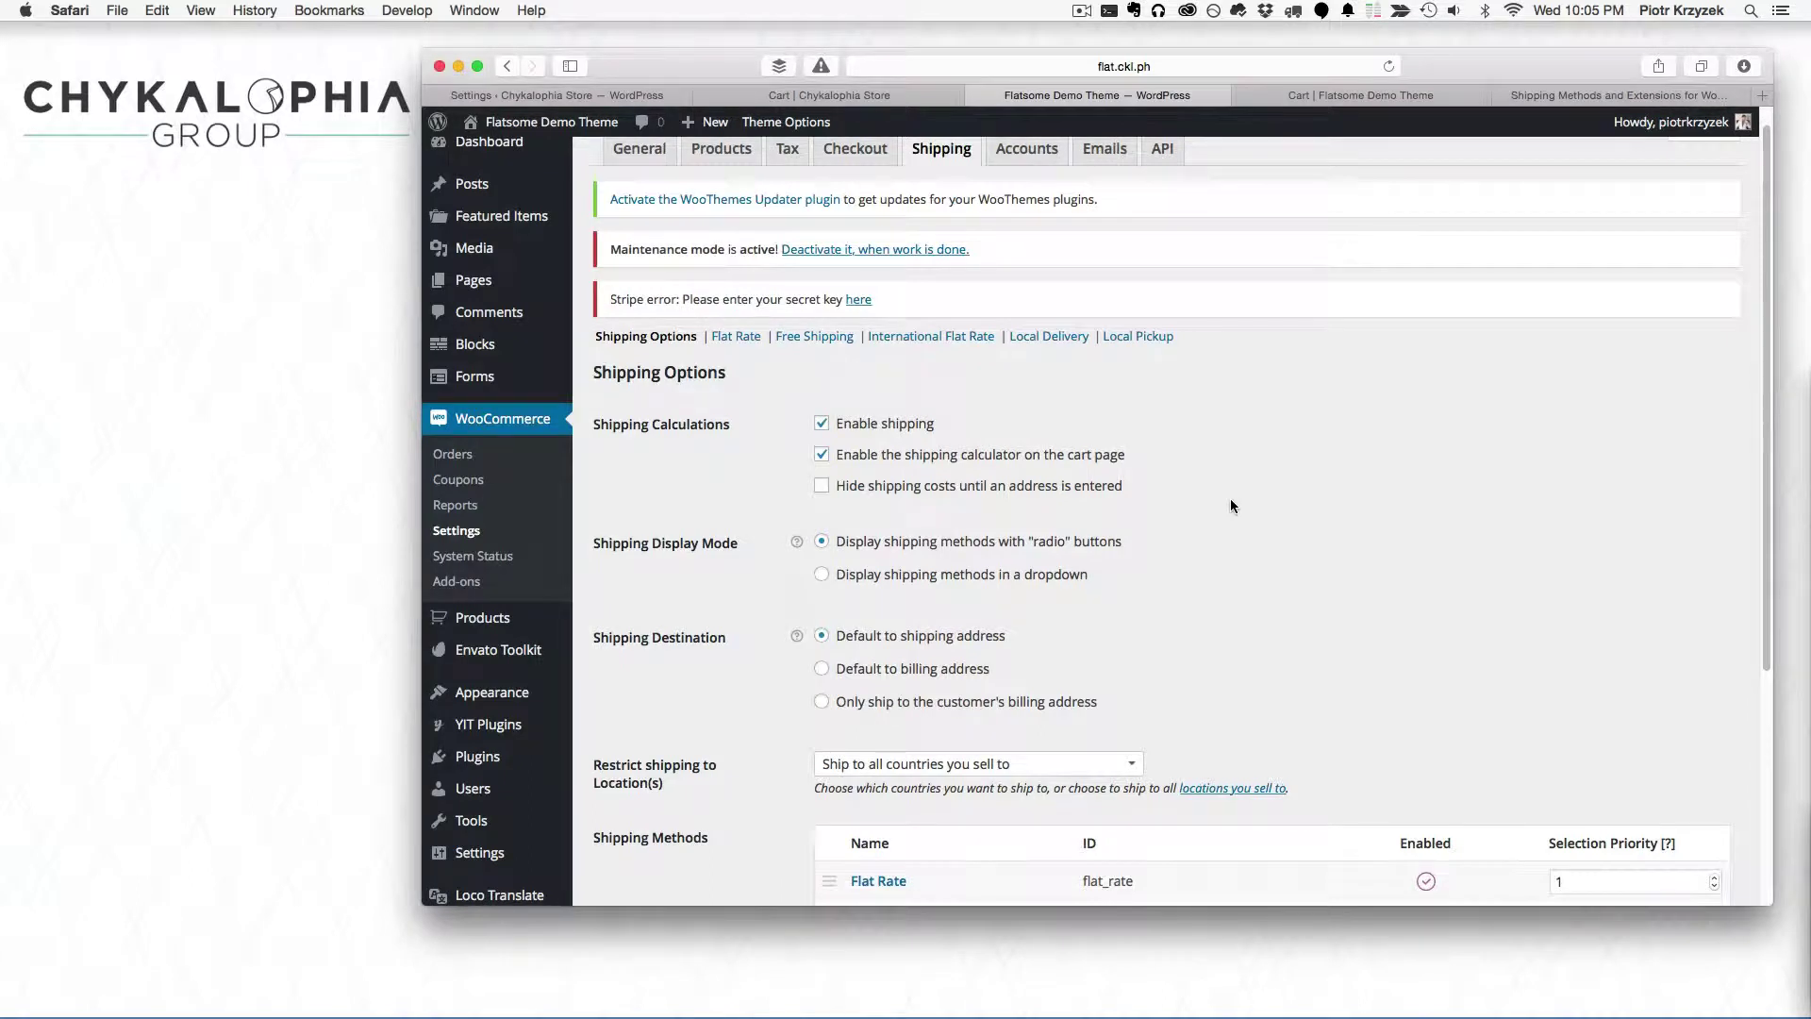
{"action": "scroll", "coordinate": [1231, 507], "scroll_direction": "down", "scroll_amount": 4}
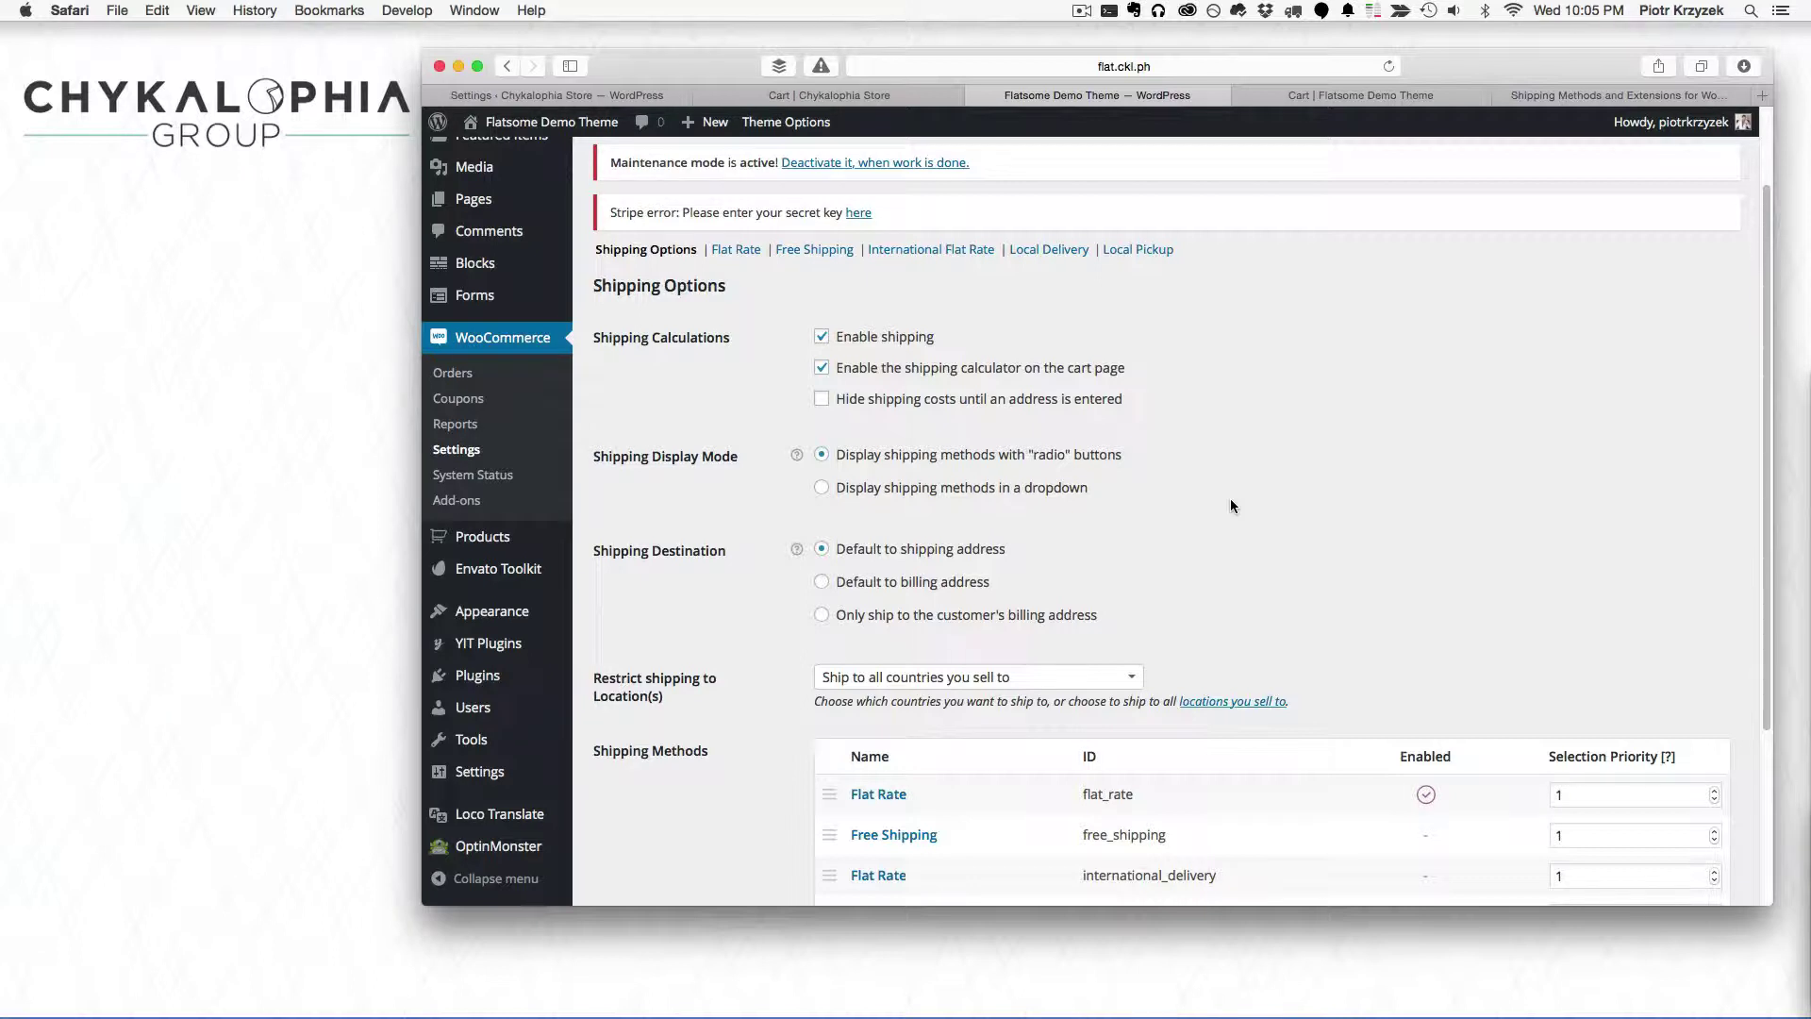
{"action": "scroll", "coordinate": [1231, 500], "scroll_direction": "down", "scroll_amount": 4}
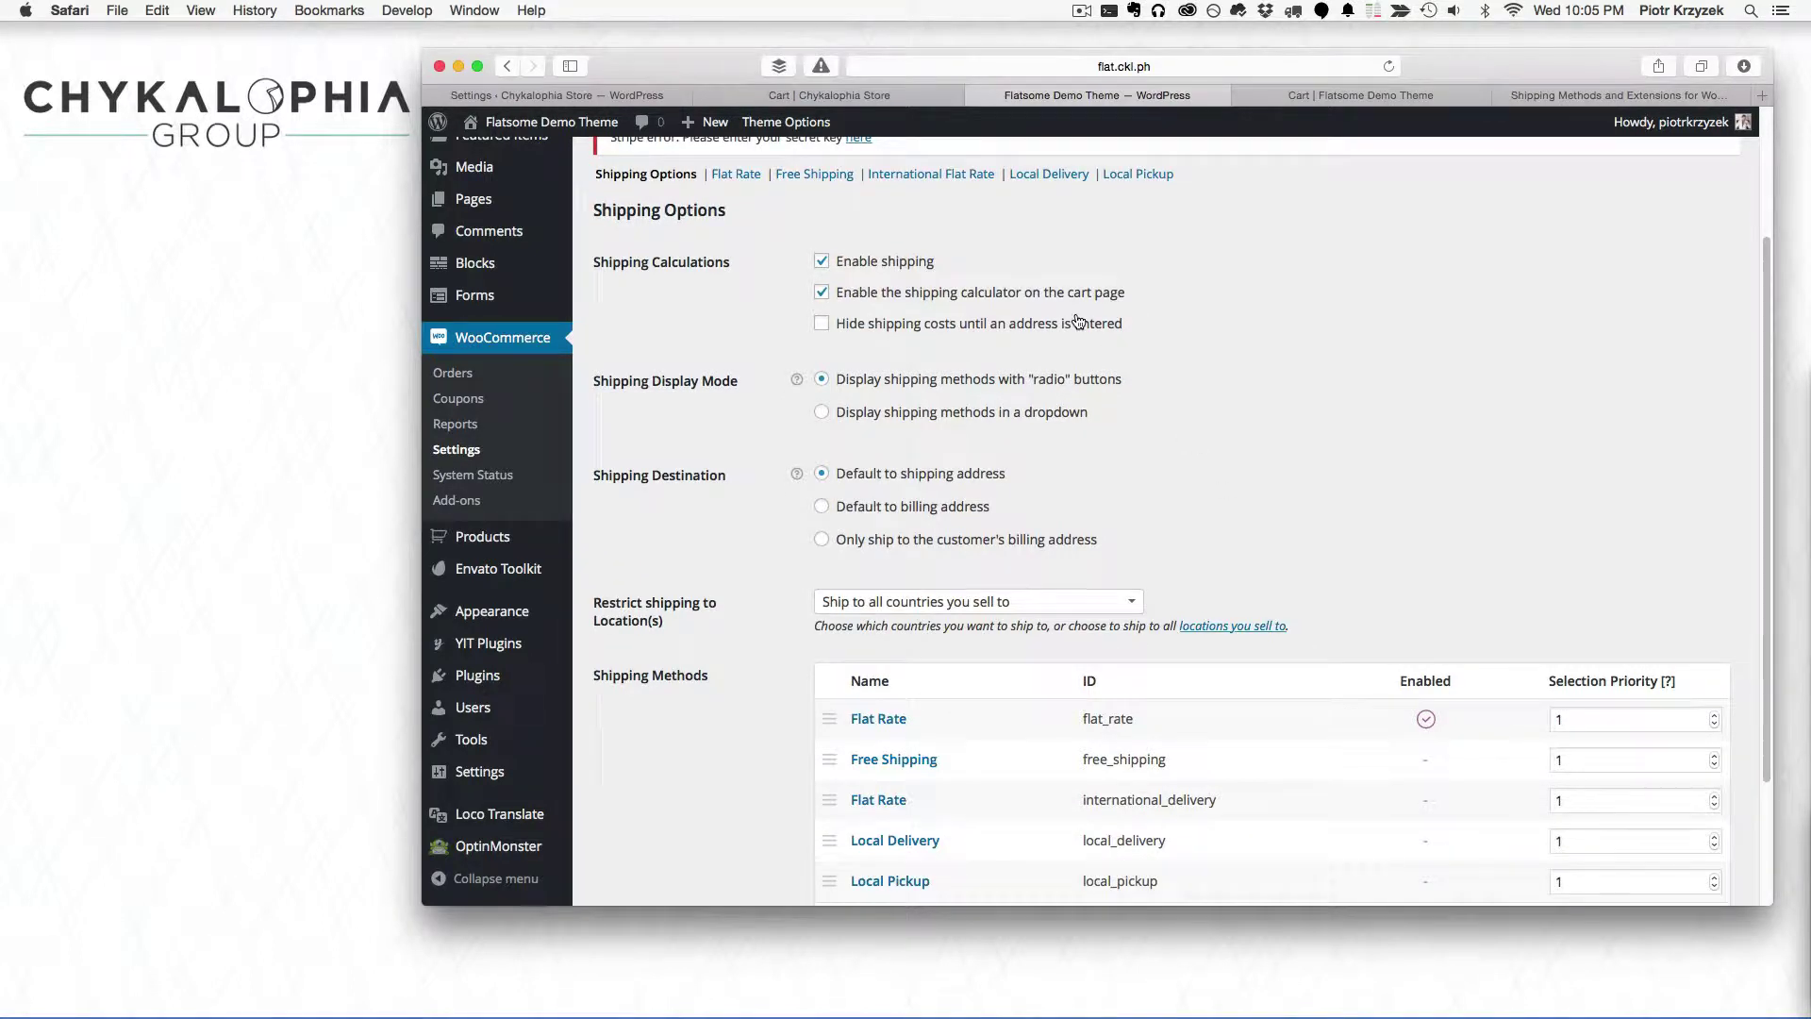
{"action": "scroll", "coordinate": [1079, 321], "scroll_direction": "down", "scroll_amount": 3}
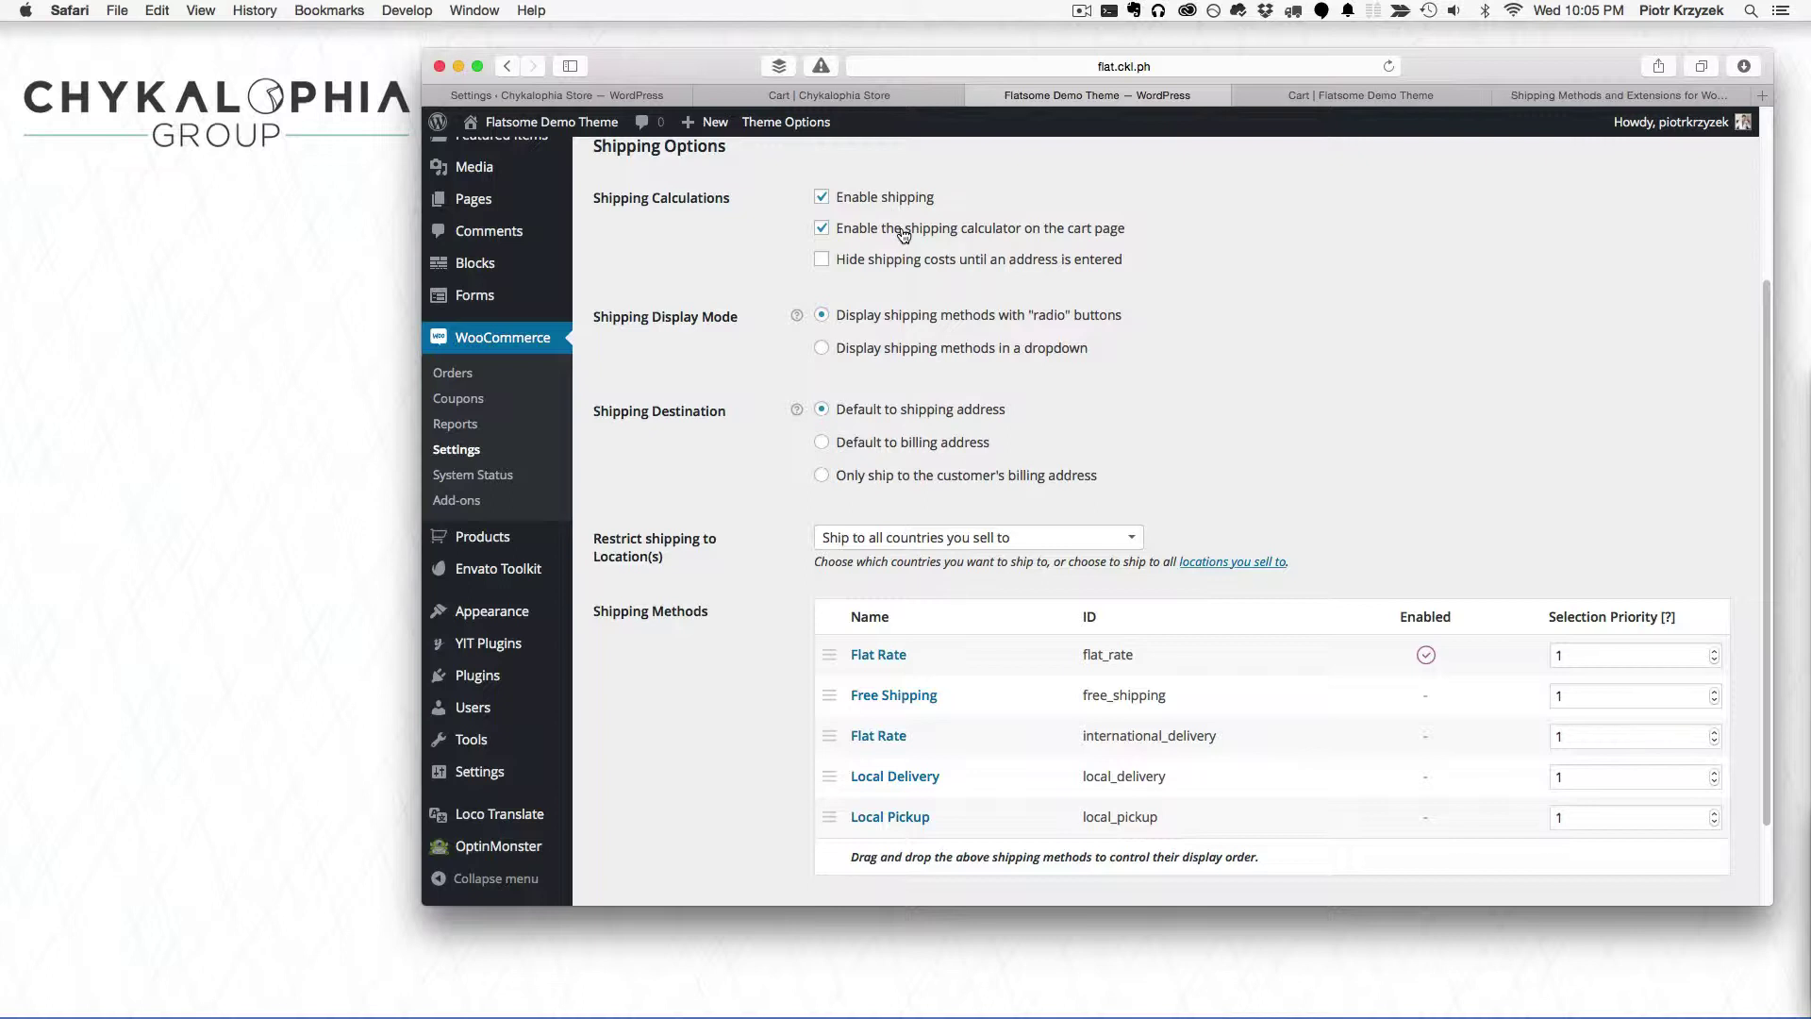
{"action": "left_click_drag", "start_coordinate": [1159, 236], "coordinate": [872, 248]}
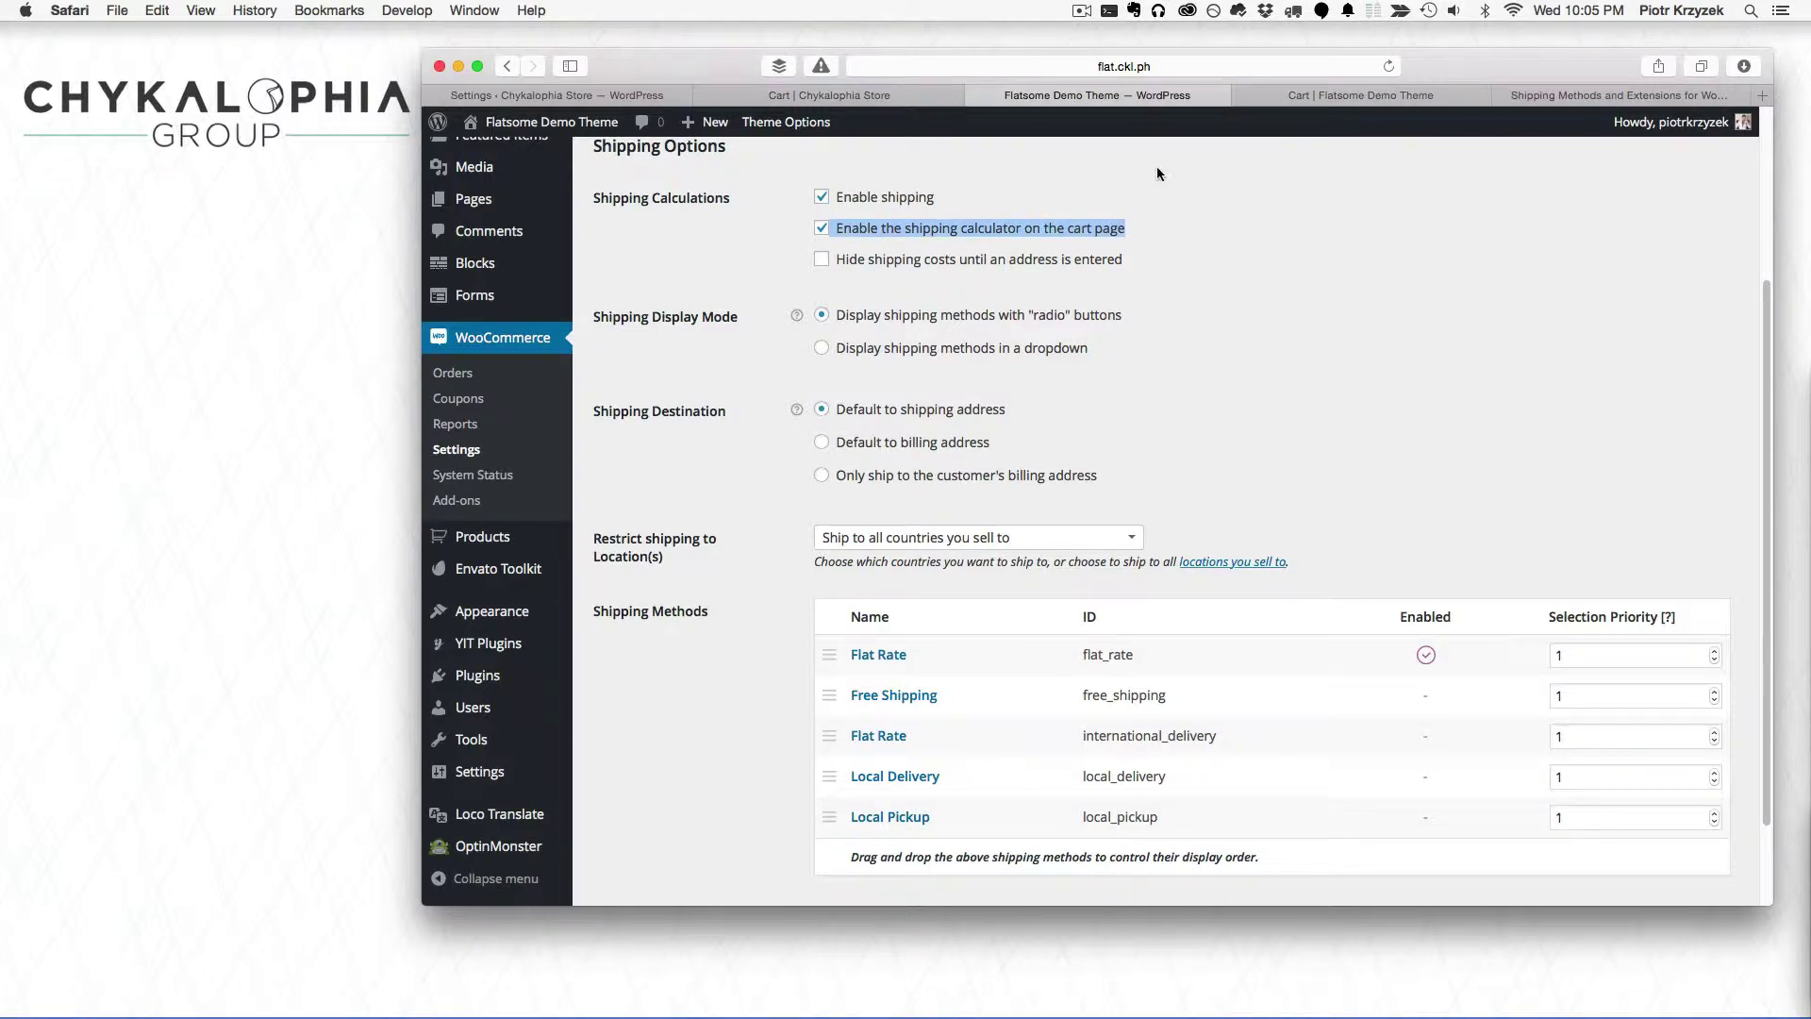
Step: Compare the shipping calculator and hide-shipping-costs settings against the Flatsome demo cart, finishing on the Chykalophia cart
{"action": "left_click", "coordinate": [1281, 100]}
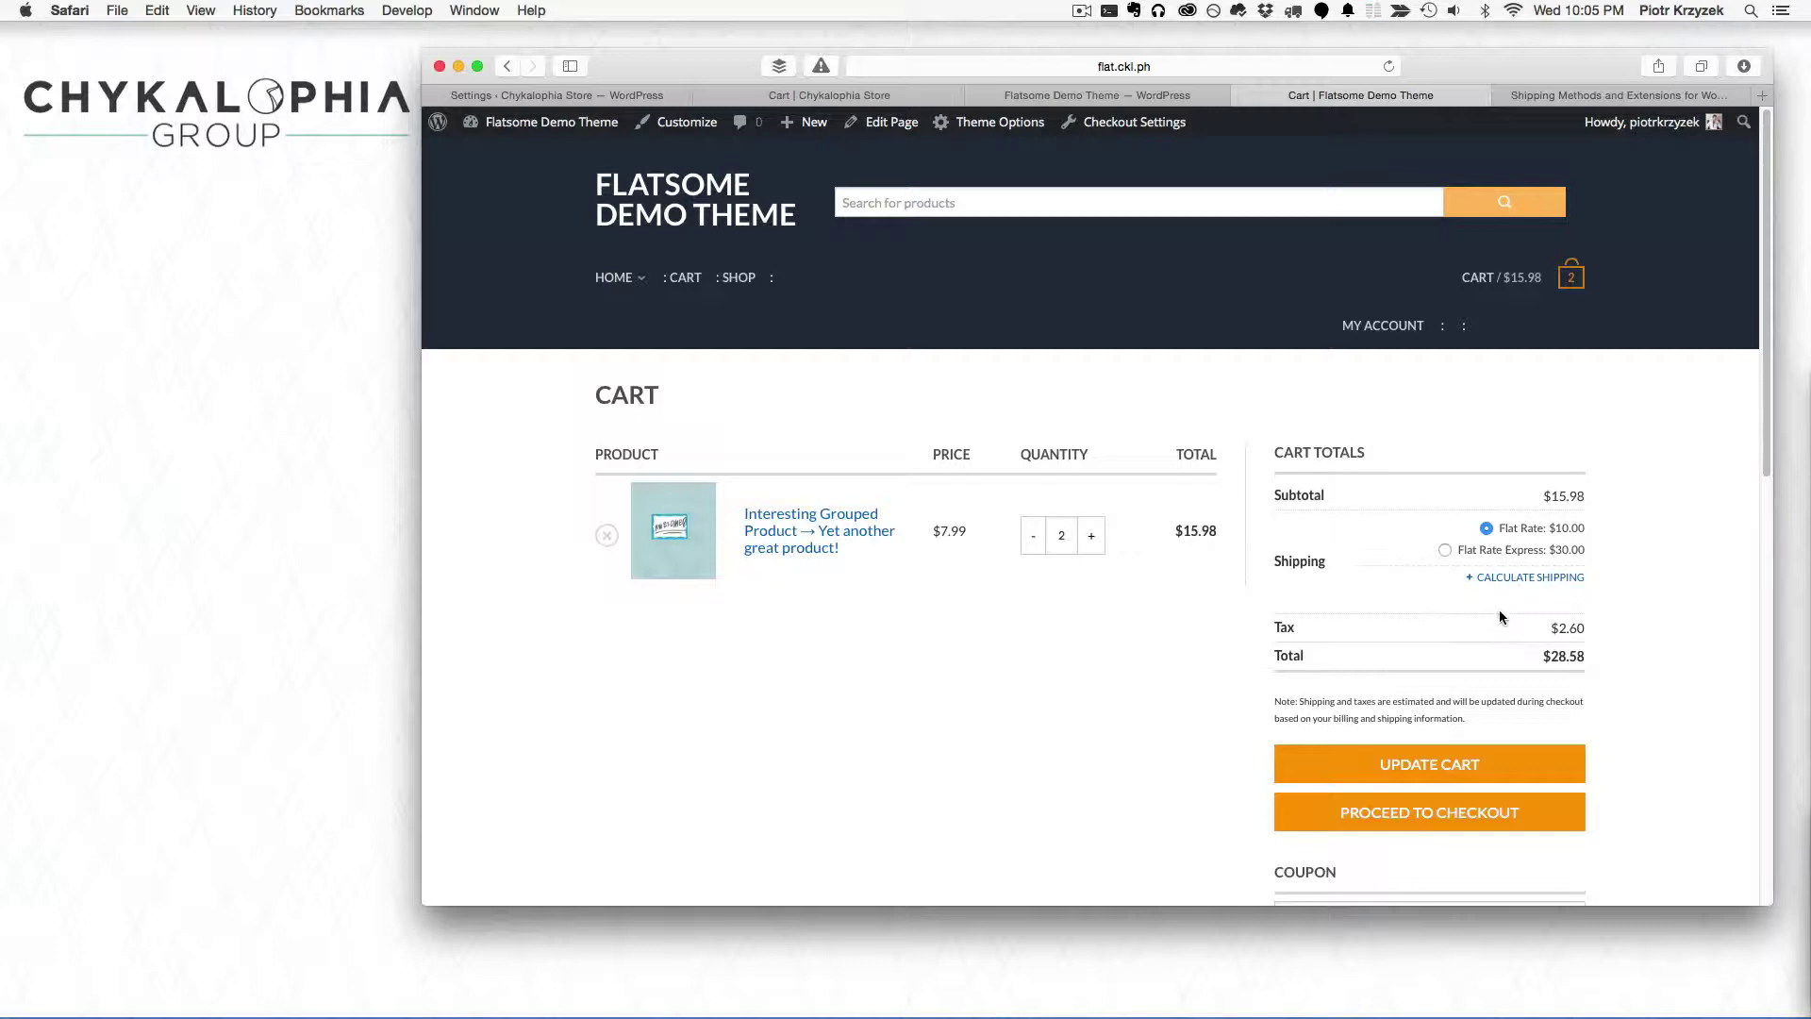
{"action": "left_click", "coordinate": [1095, 96]}
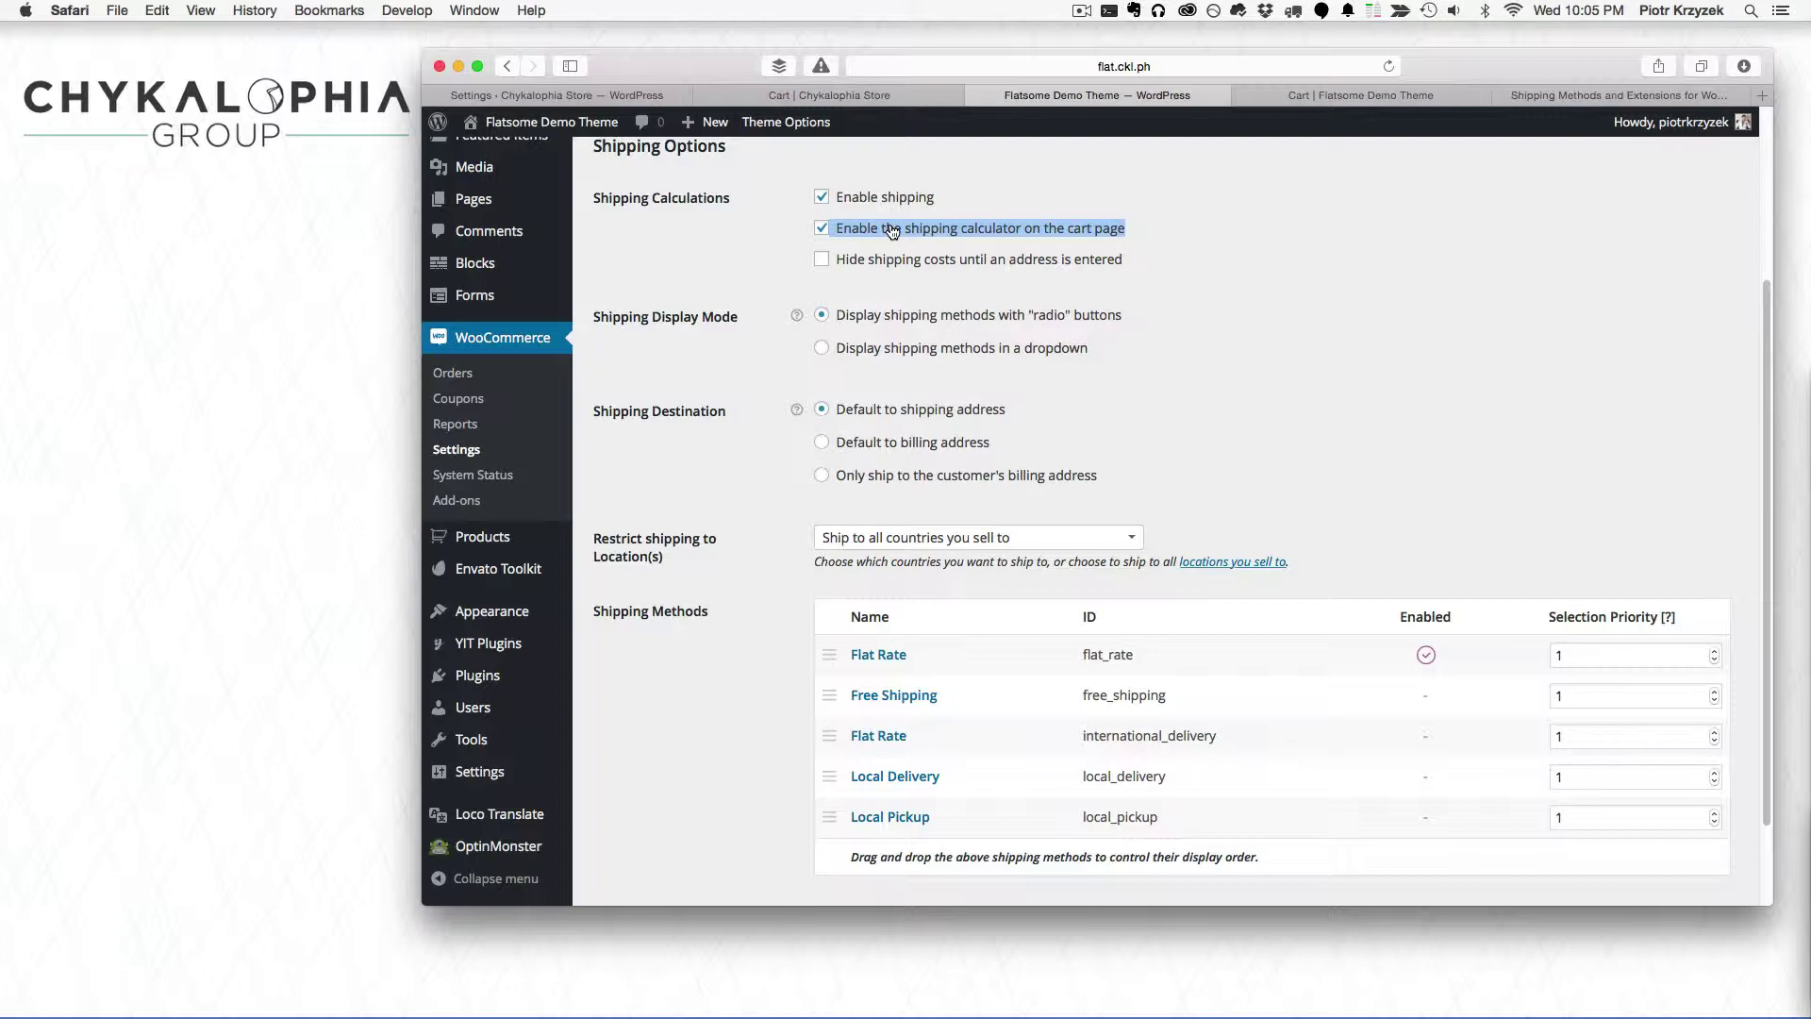
{"action": "left_click_drag", "start_coordinate": [1160, 265], "coordinate": [1100, 280]}
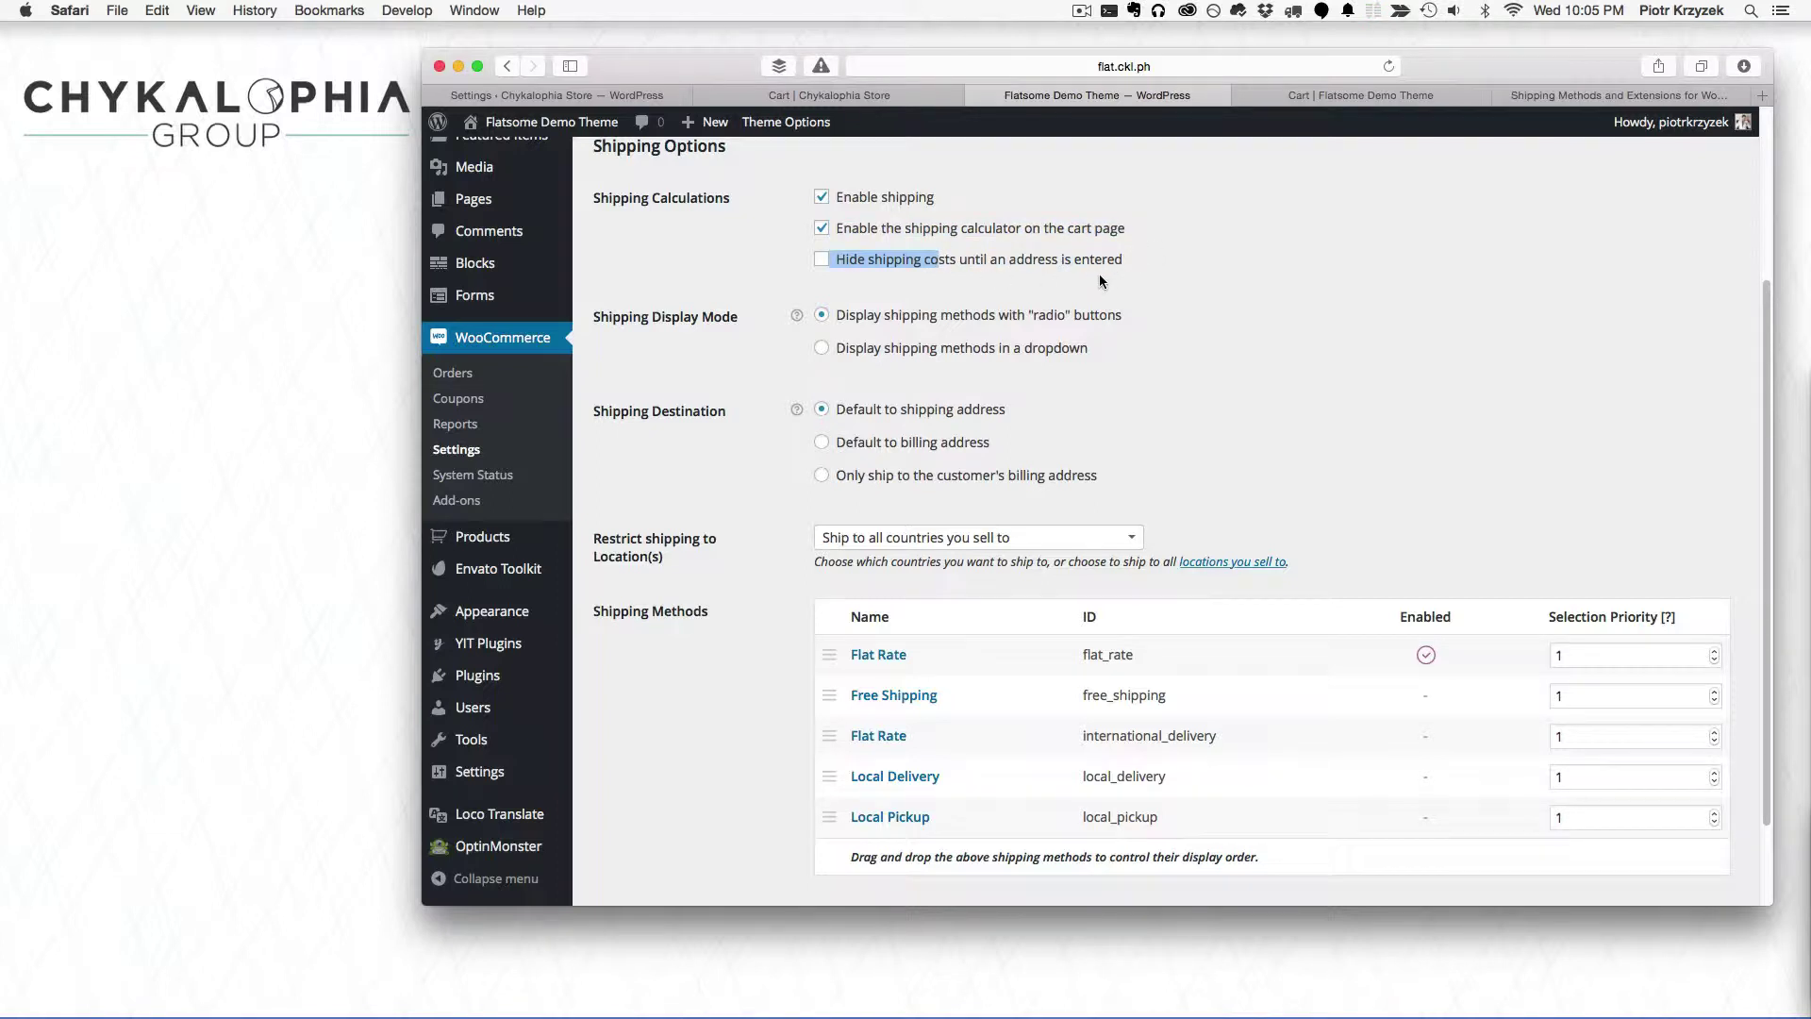
{"action": "left_click", "coordinate": [1306, 98]}
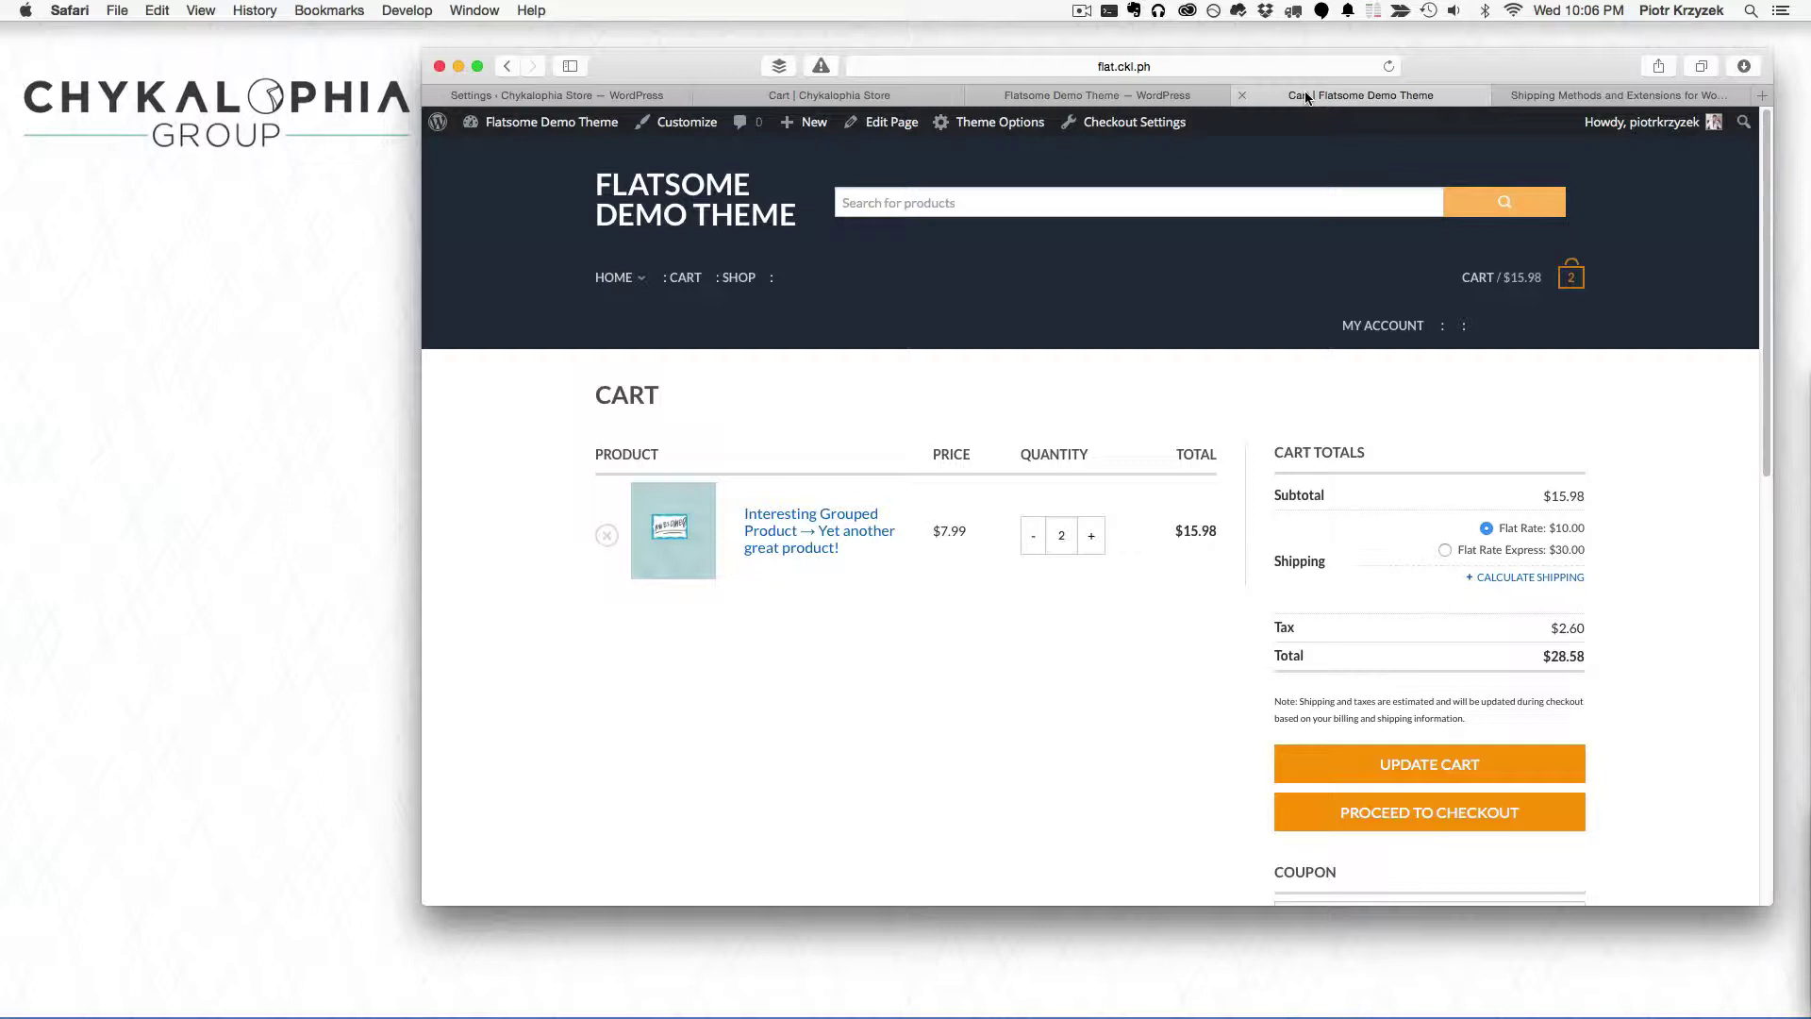
{"action": "left_click", "coordinate": [1123, 96]}
{"action": "left_click", "coordinate": [1205, 286]}
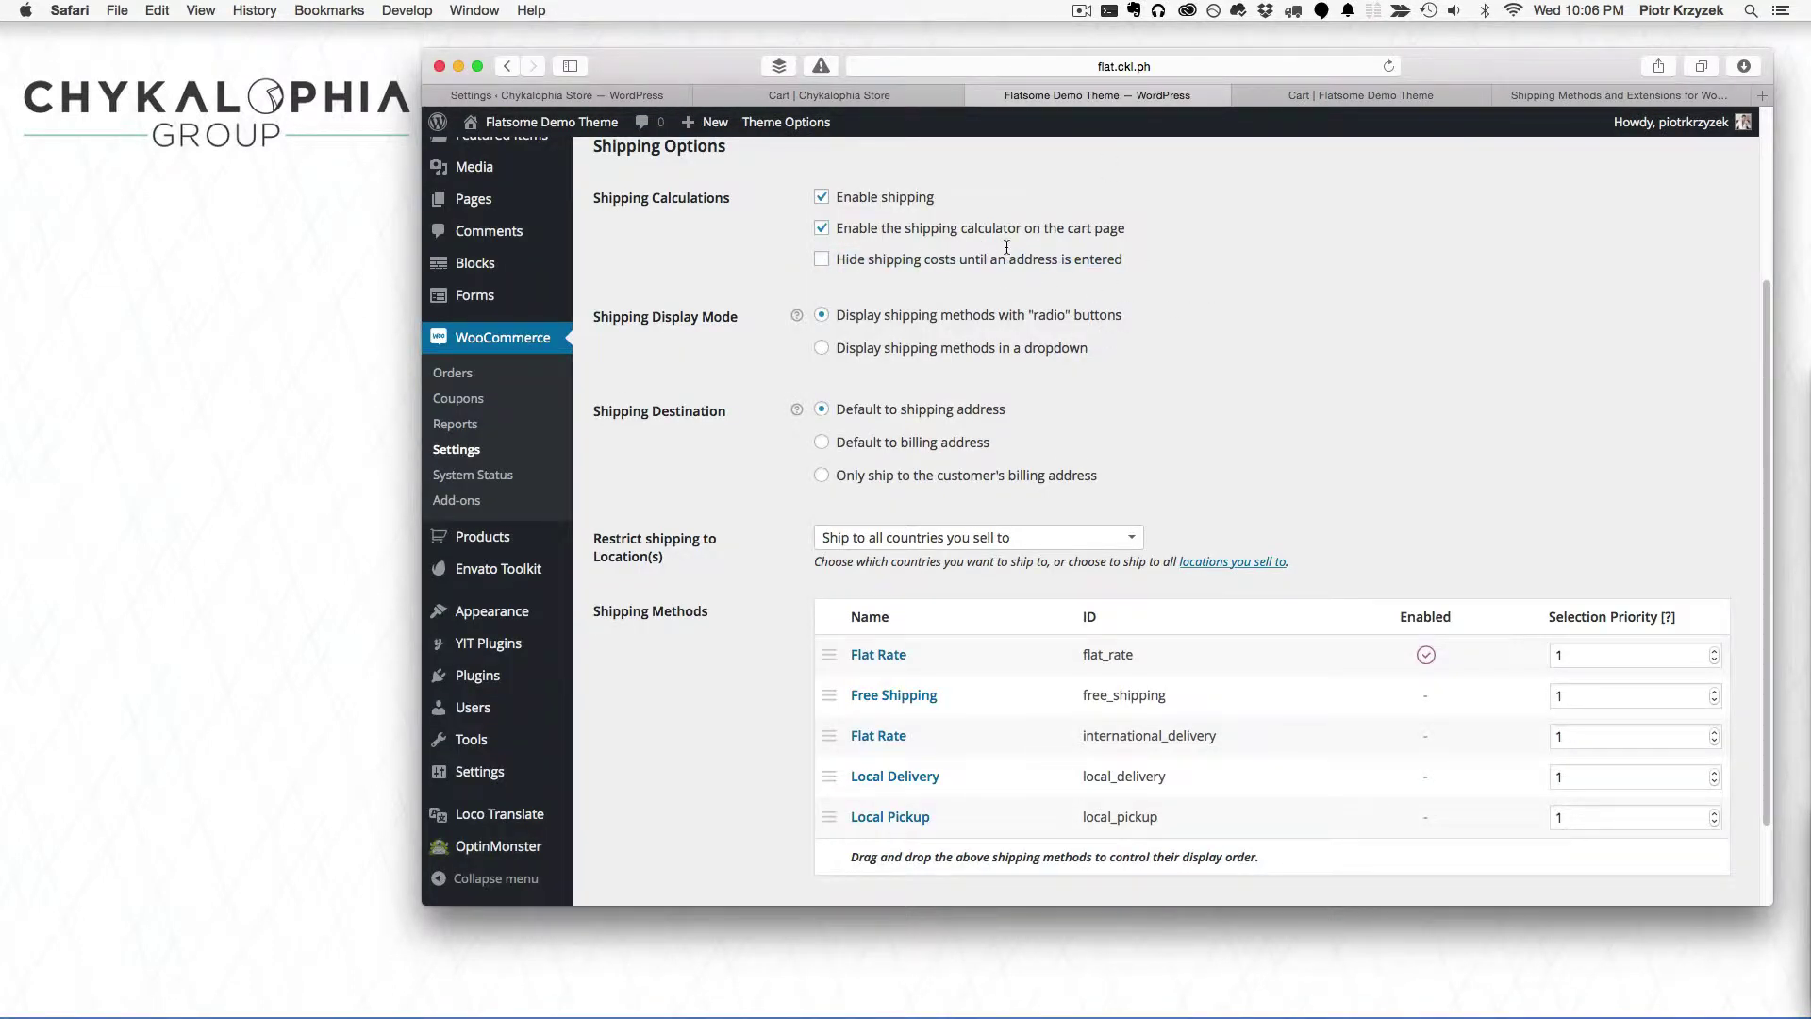
{"action": "left_click", "coordinate": [852, 98]}
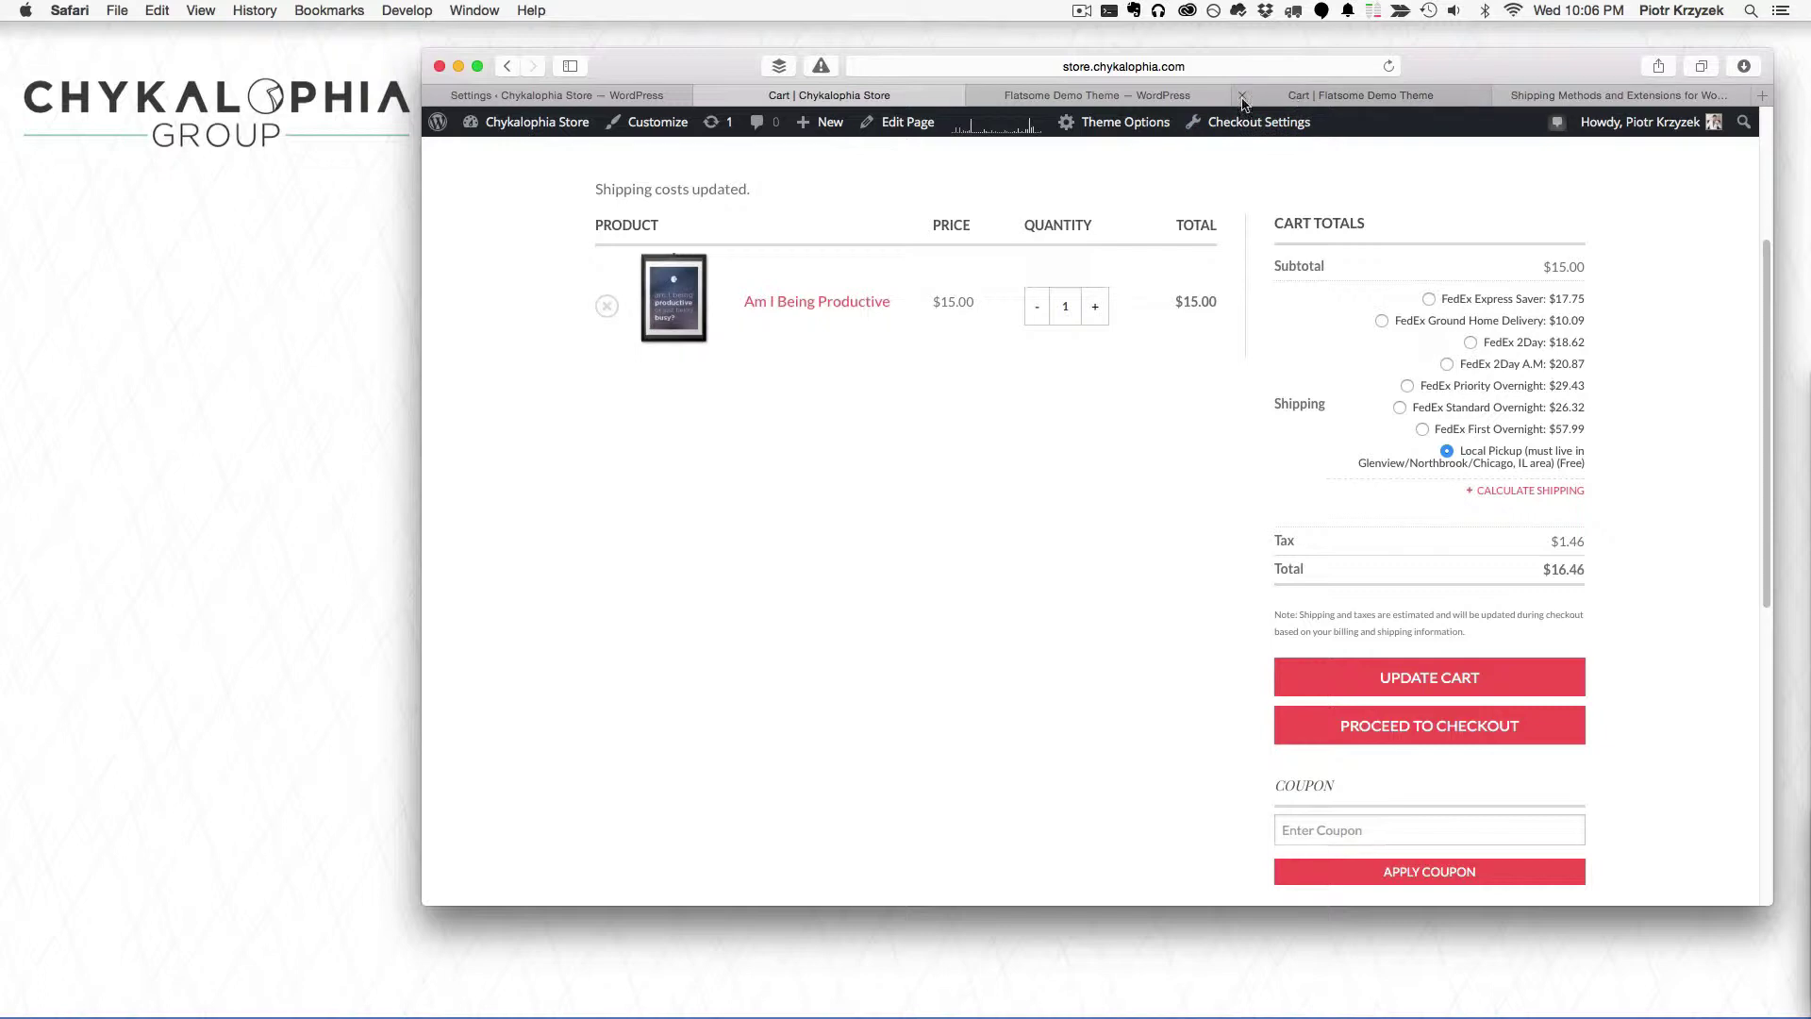
Step: Check the Flatsome and Chykalophia carts against the Shipping Options settings, ending on the settings
{"action": "left_click", "coordinate": [1139, 98]}
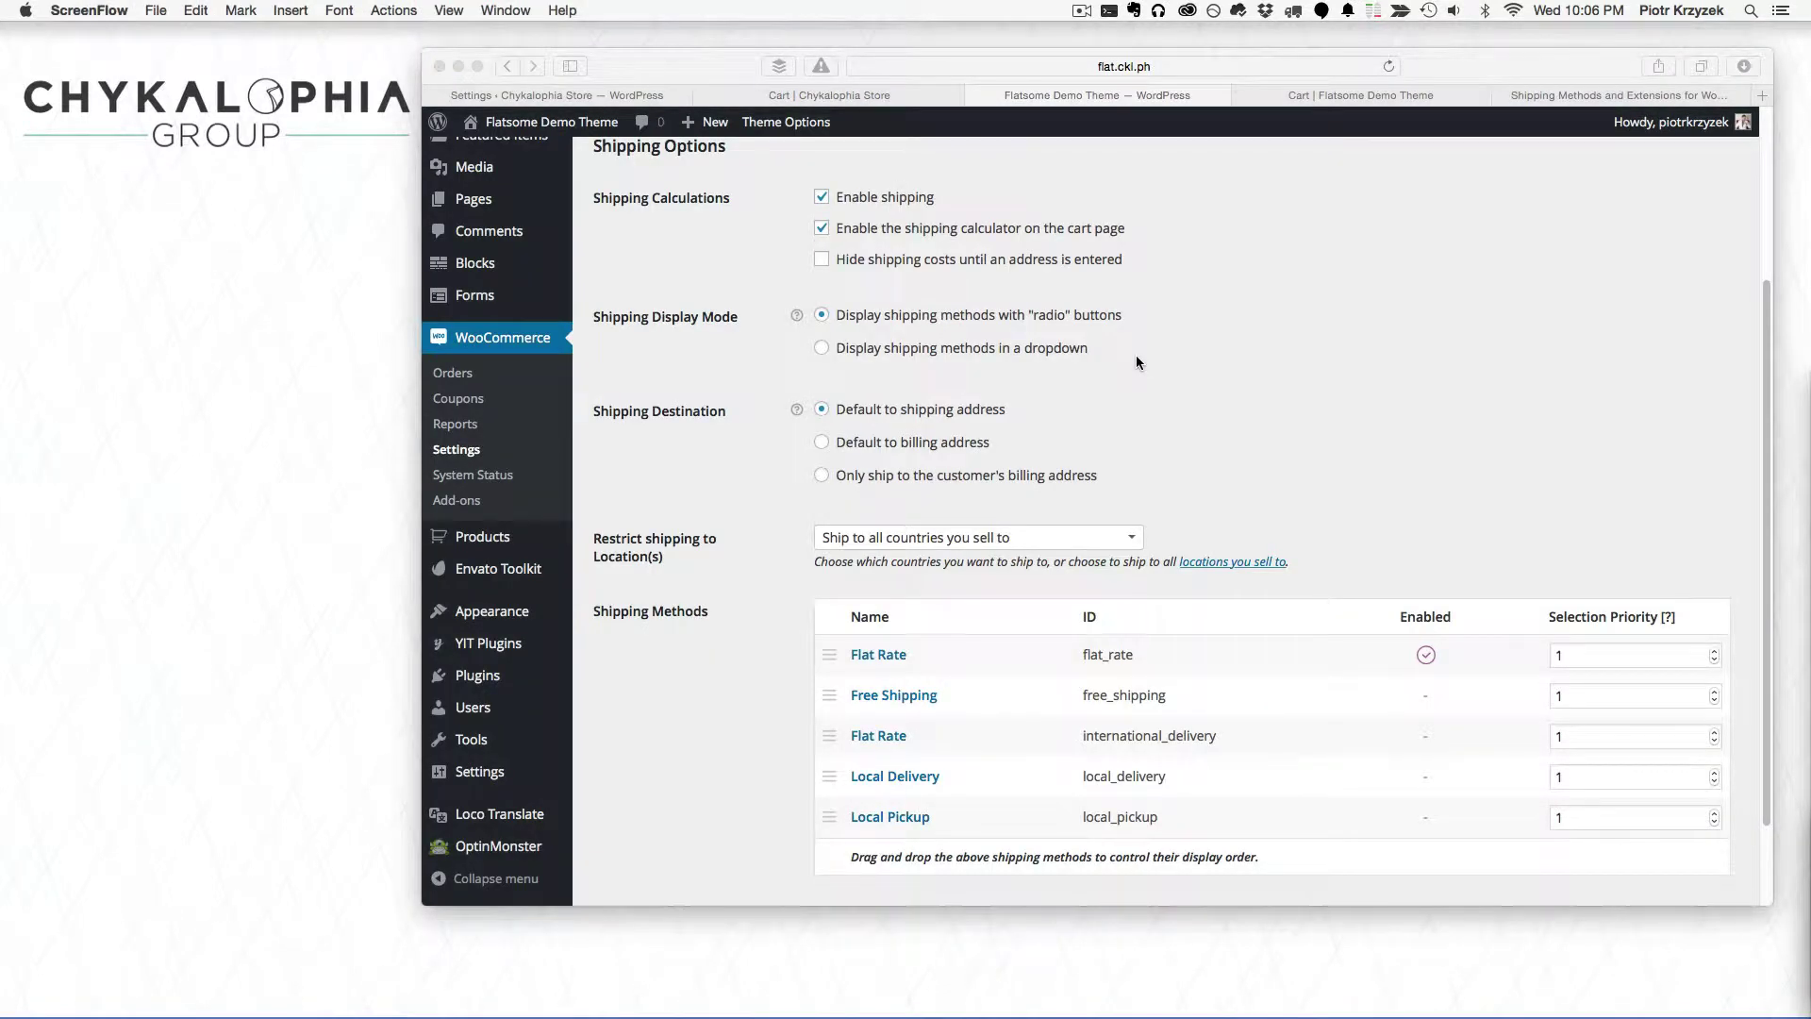
{"action": "left_click", "coordinate": [1317, 98]}
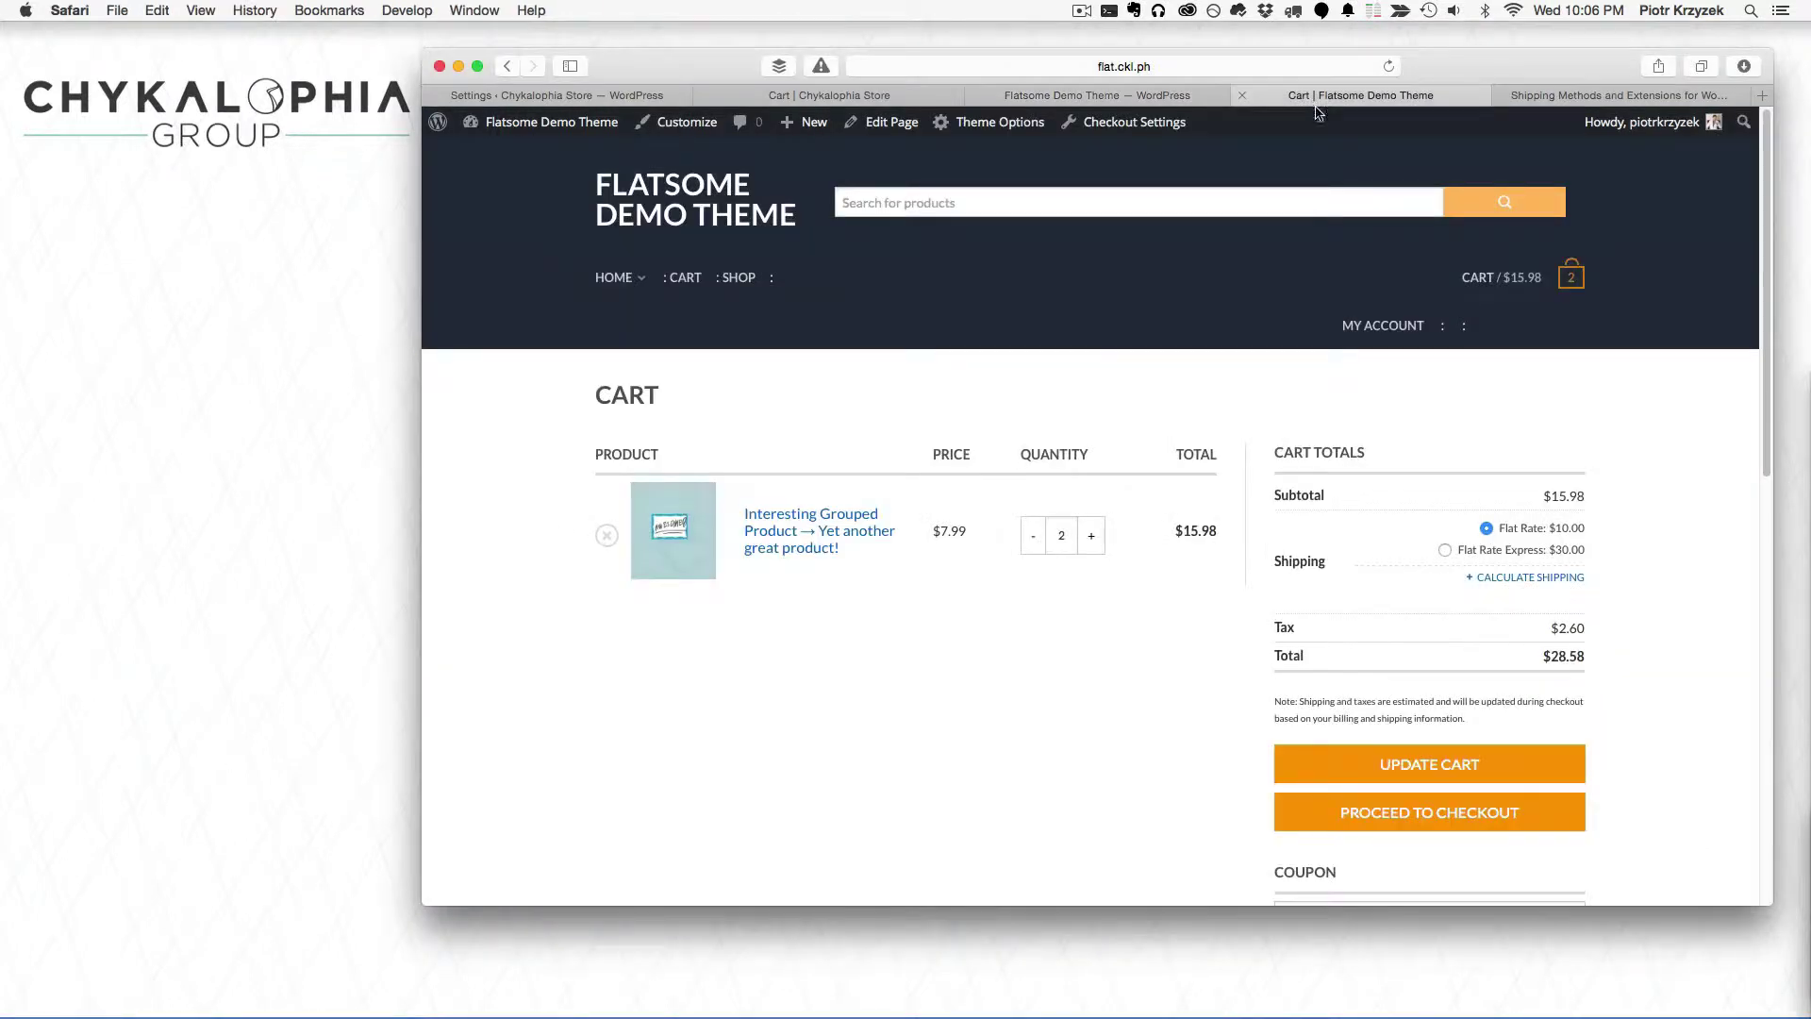
{"action": "left_click", "coordinate": [1071, 106]}
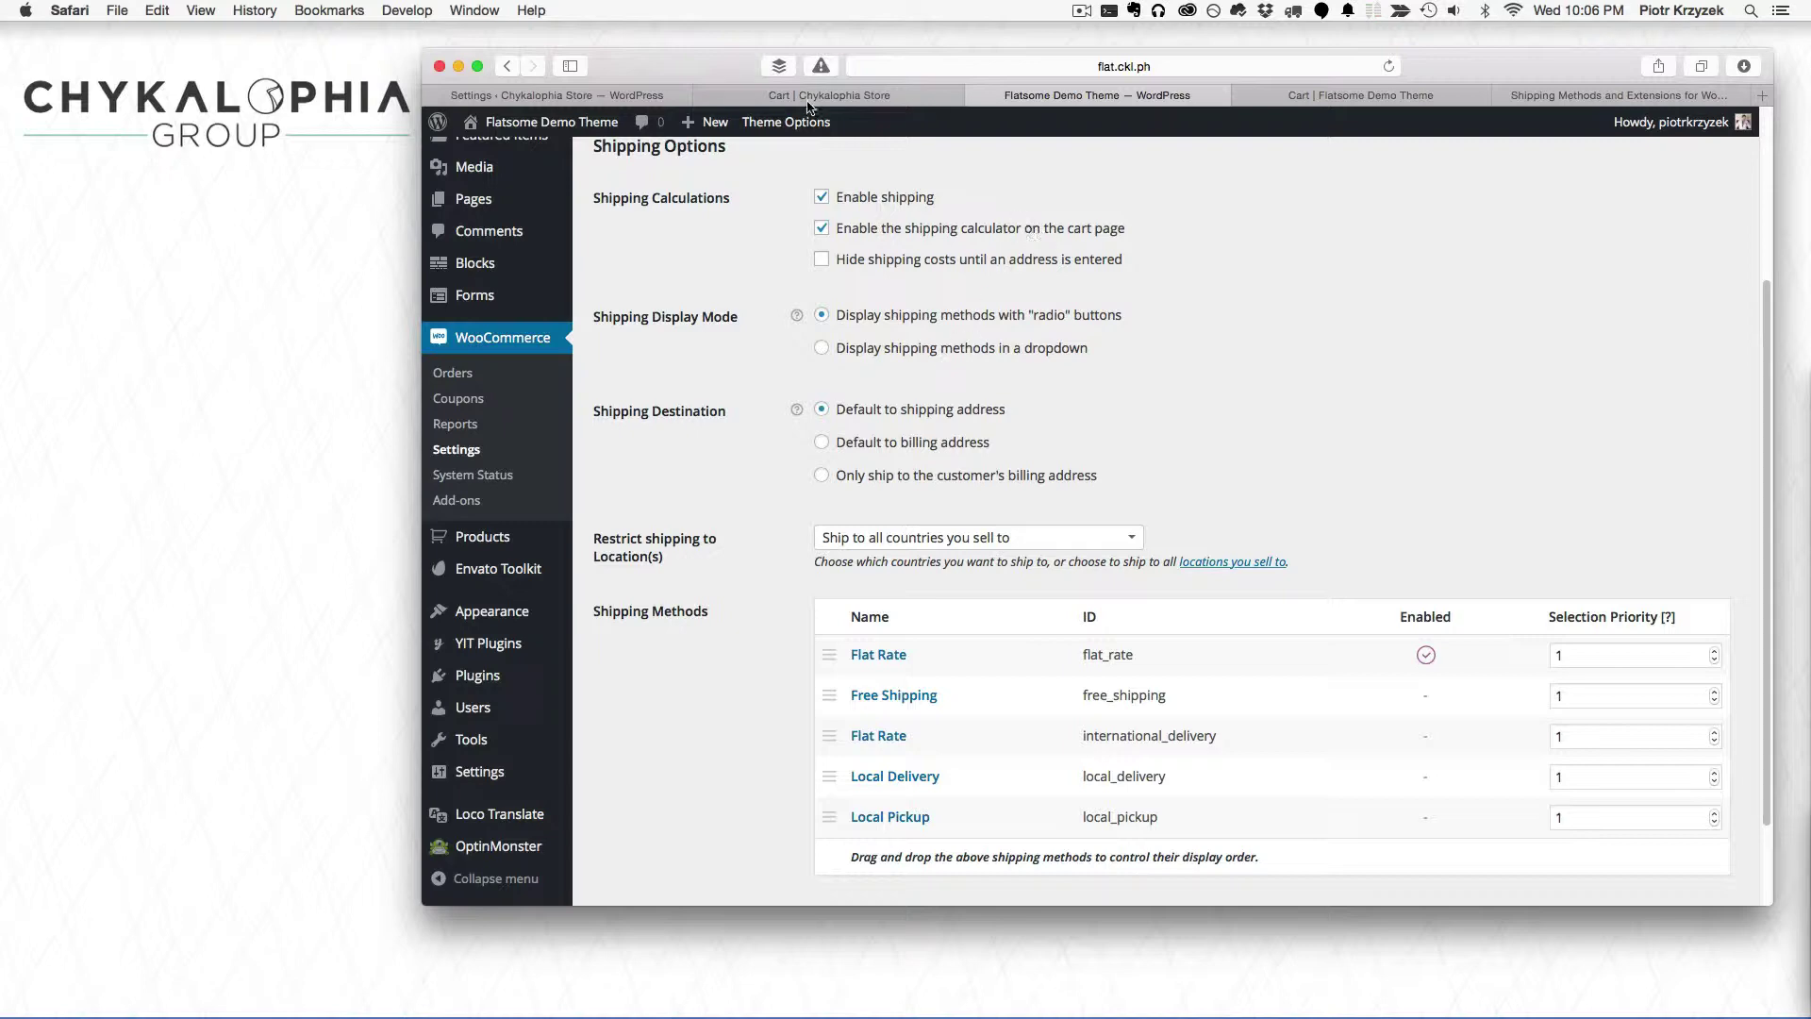
{"action": "left_click", "coordinate": [905, 95]}
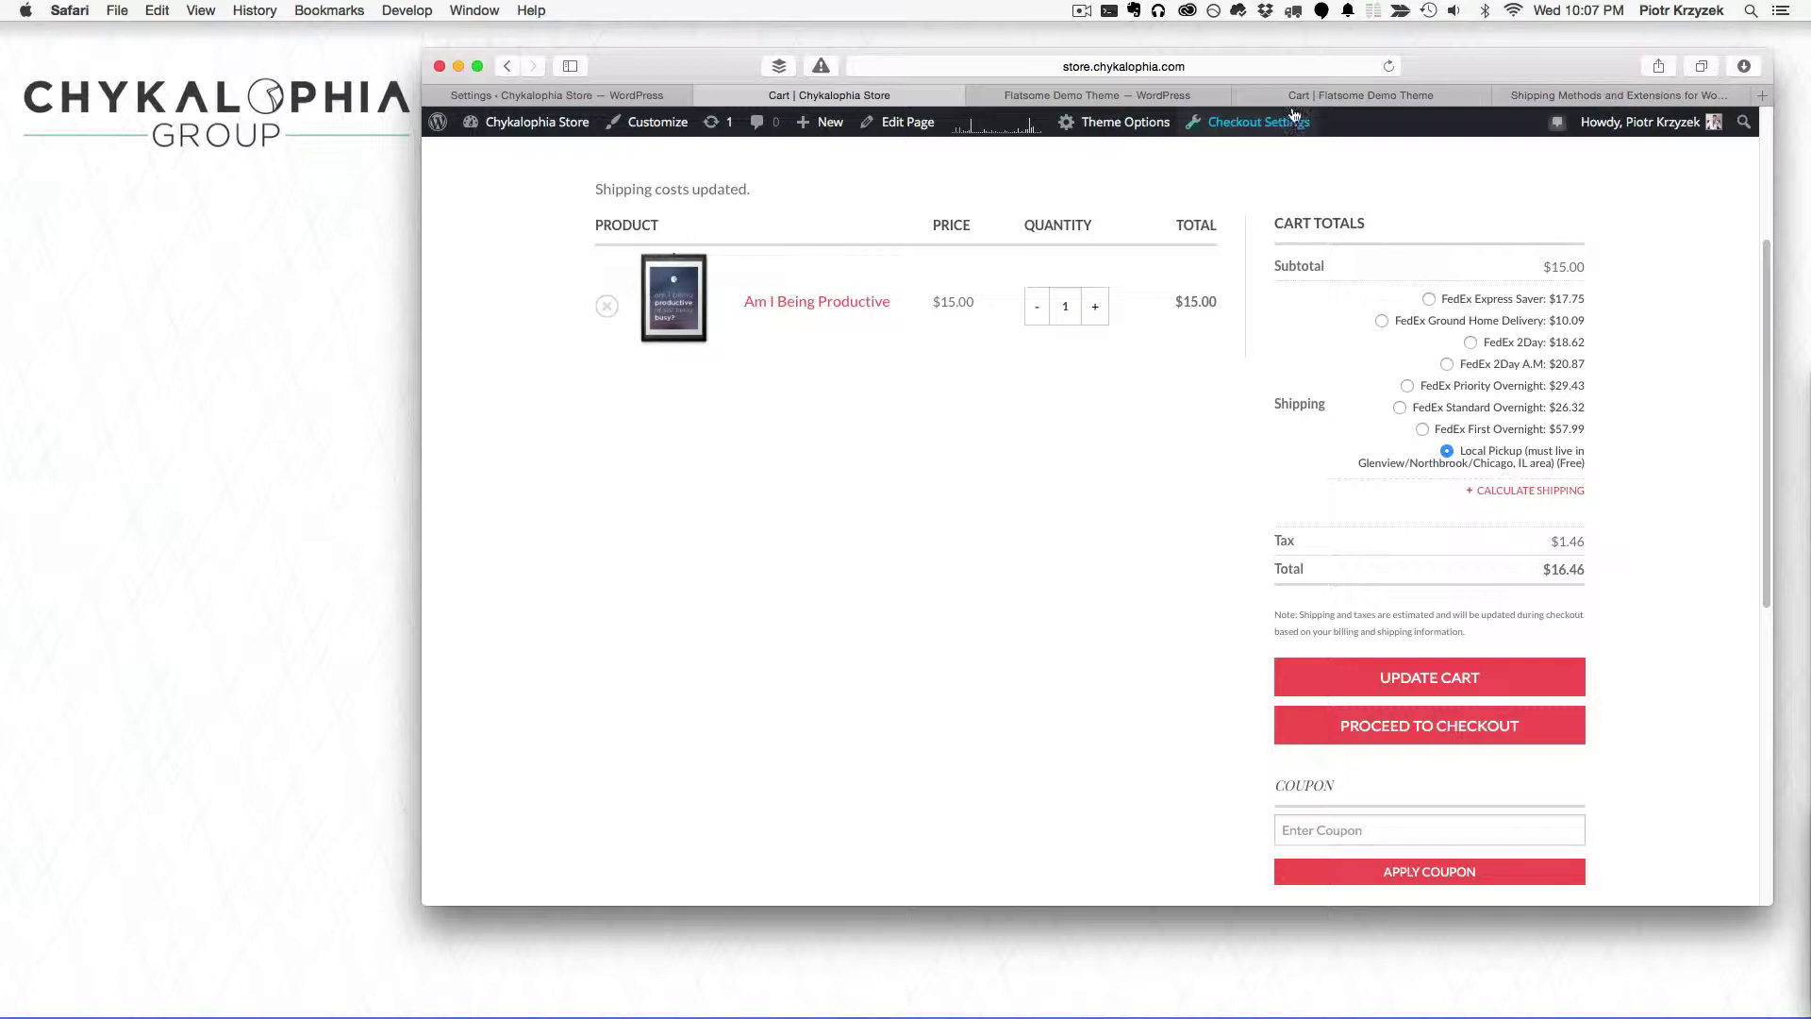
{"action": "left_click", "coordinate": [1205, 98]}
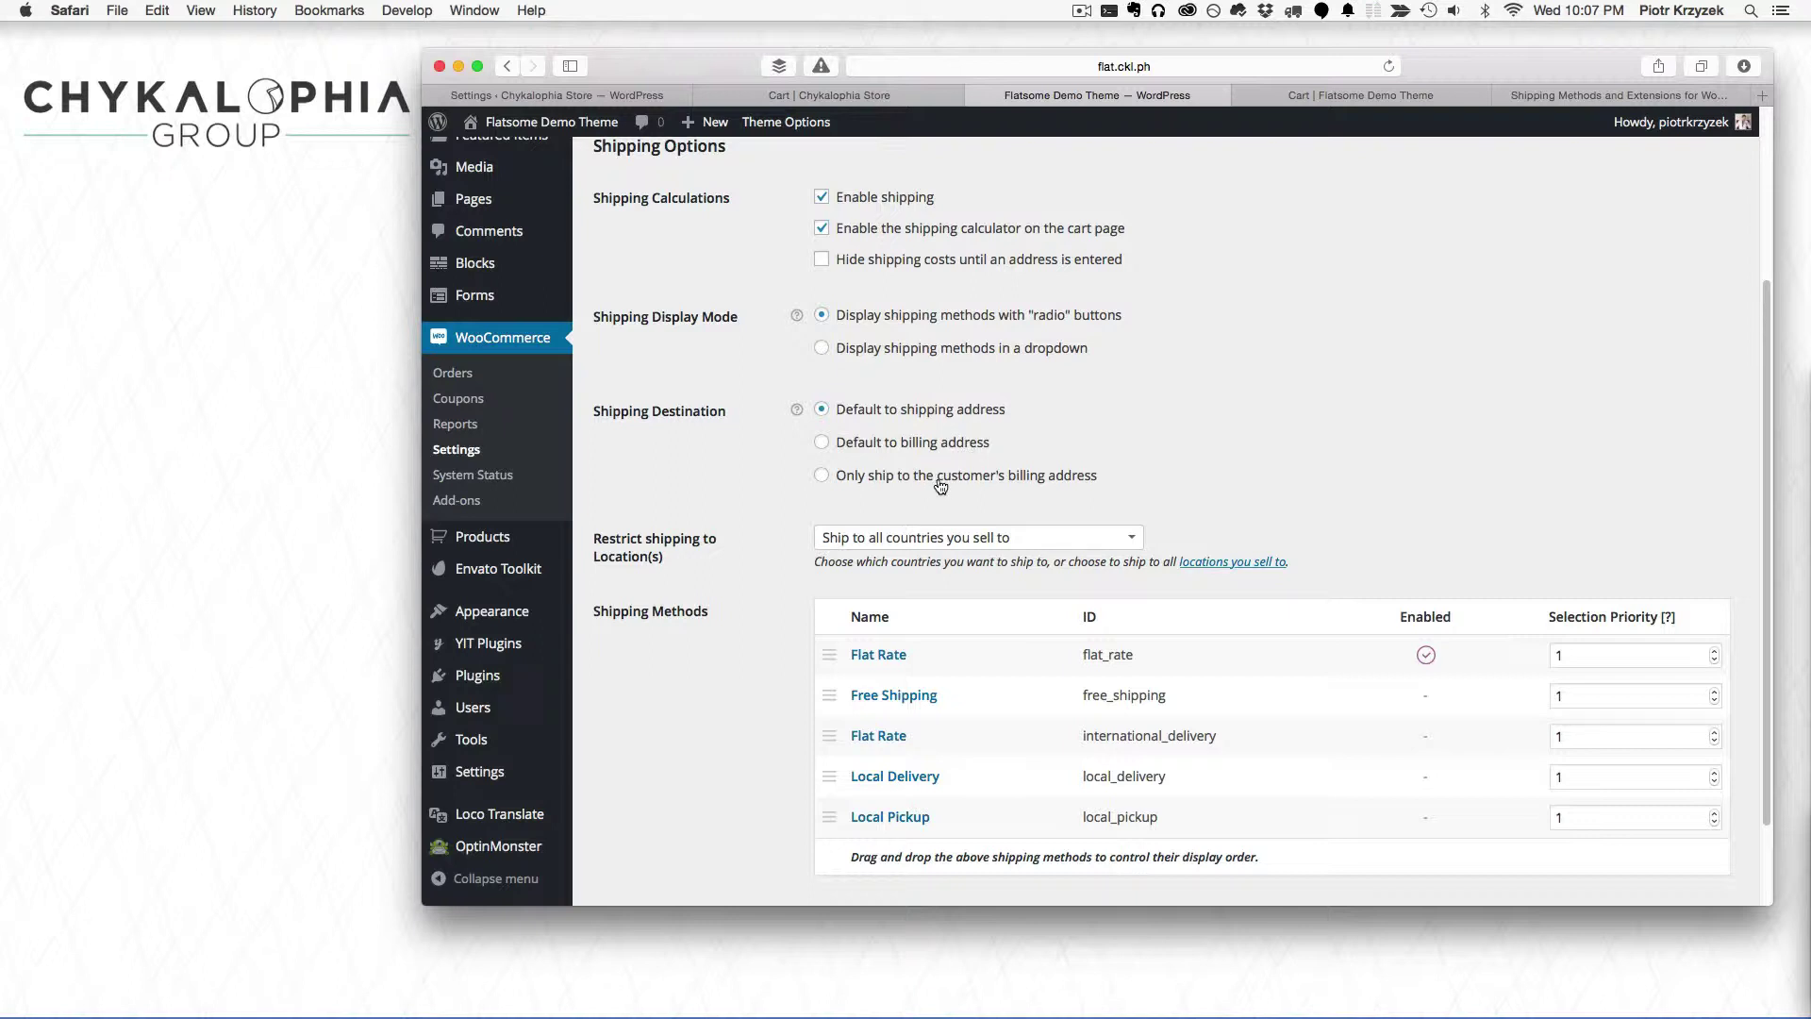
{"action": "left_click_drag", "start_coordinate": [832, 475], "coordinate": [1042, 475]}
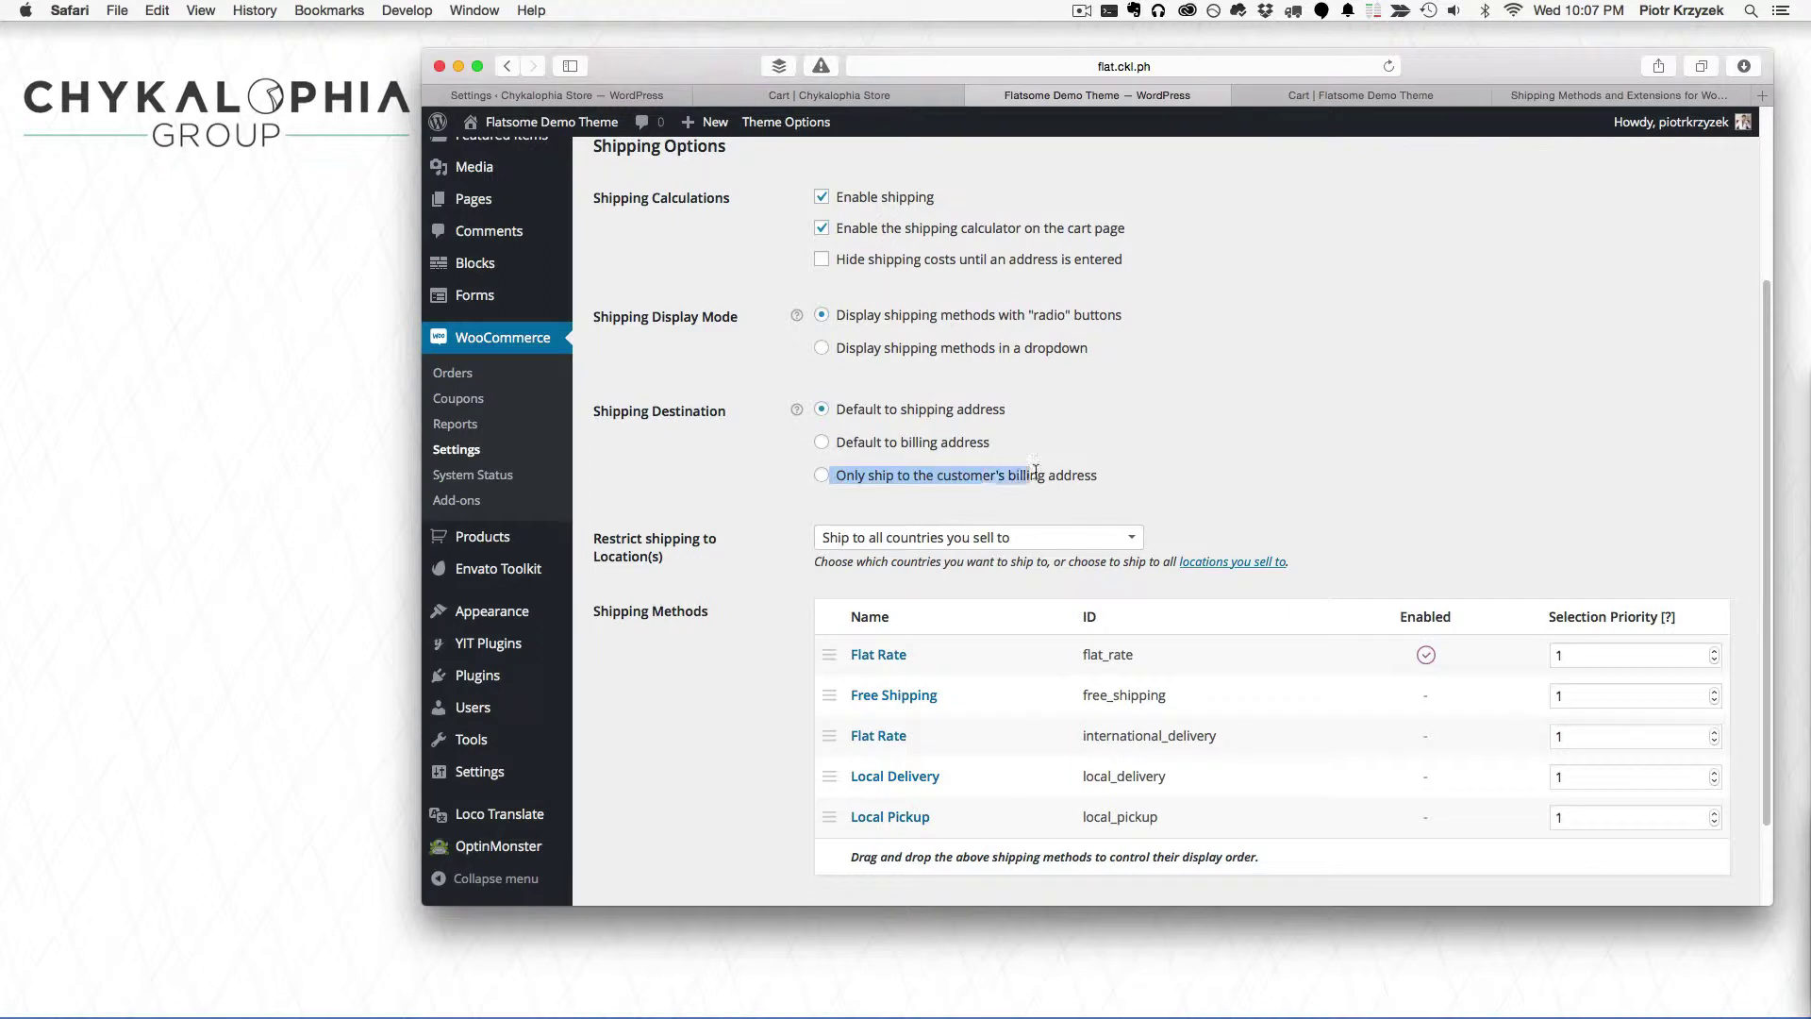
{"action": "left_click", "coordinate": [1114, 476]}
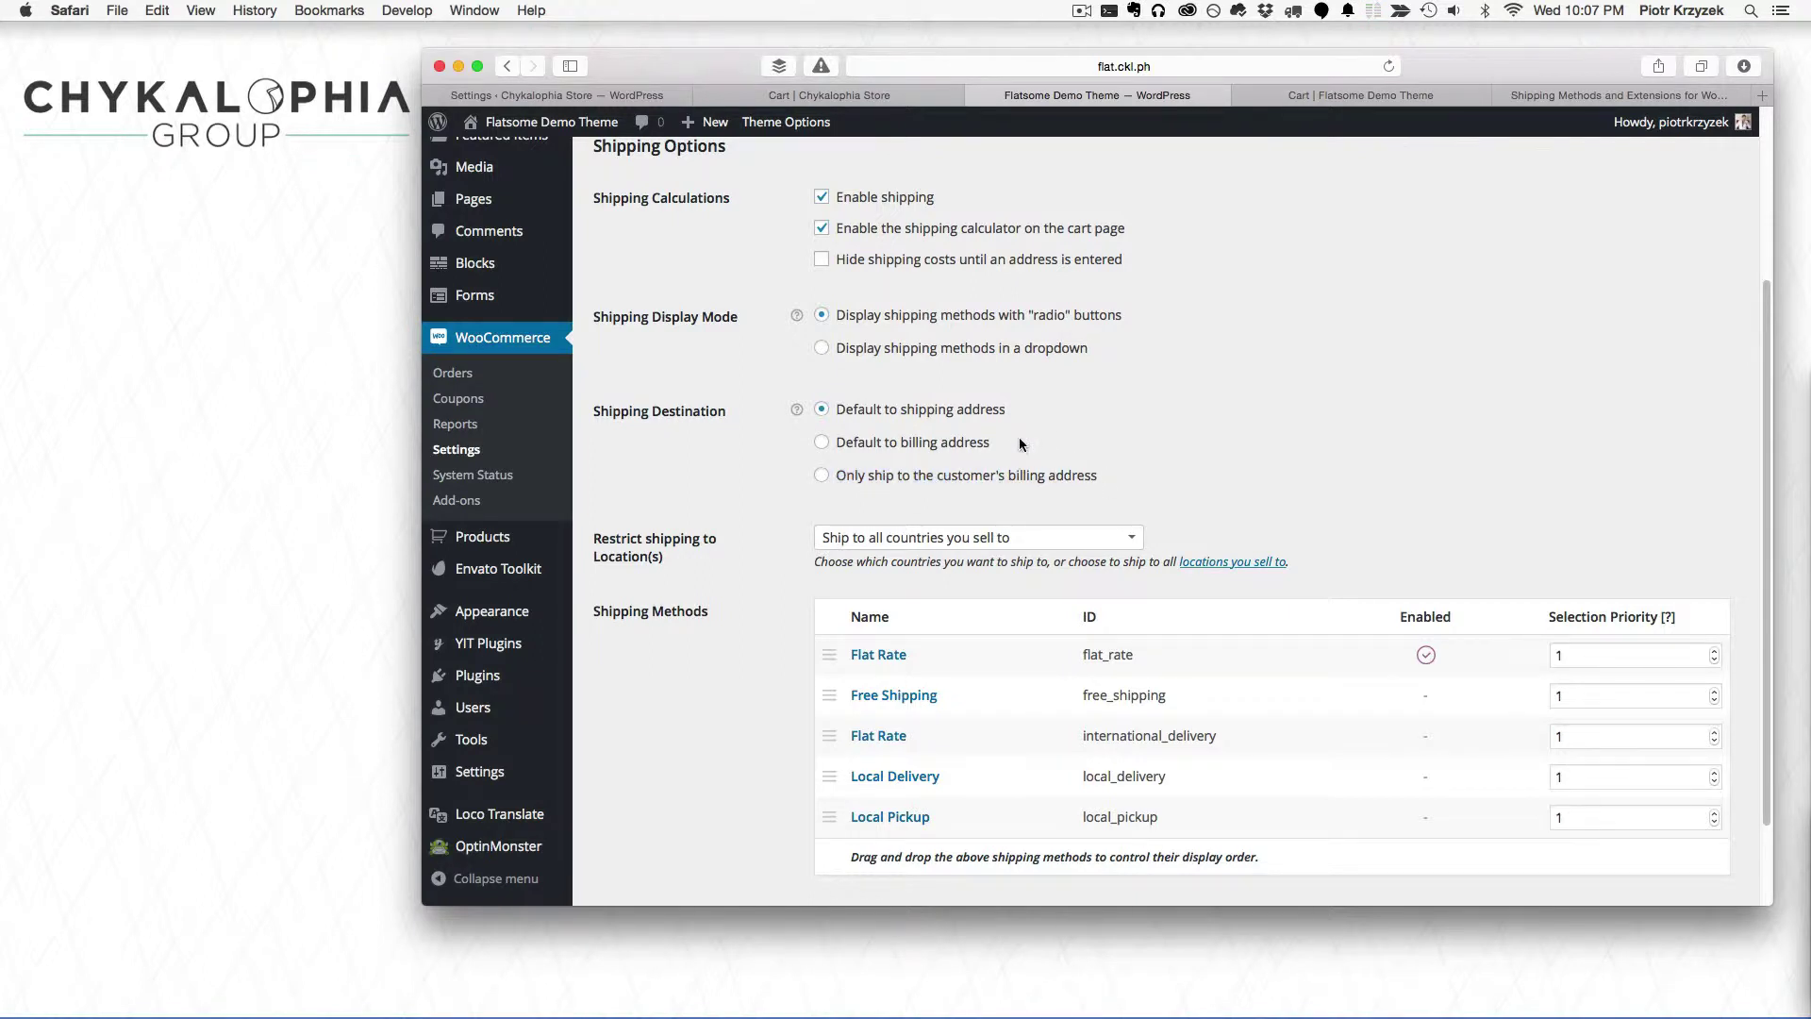
{"action": "left_click_drag", "start_coordinate": [1008, 411], "coordinate": [844, 402]}
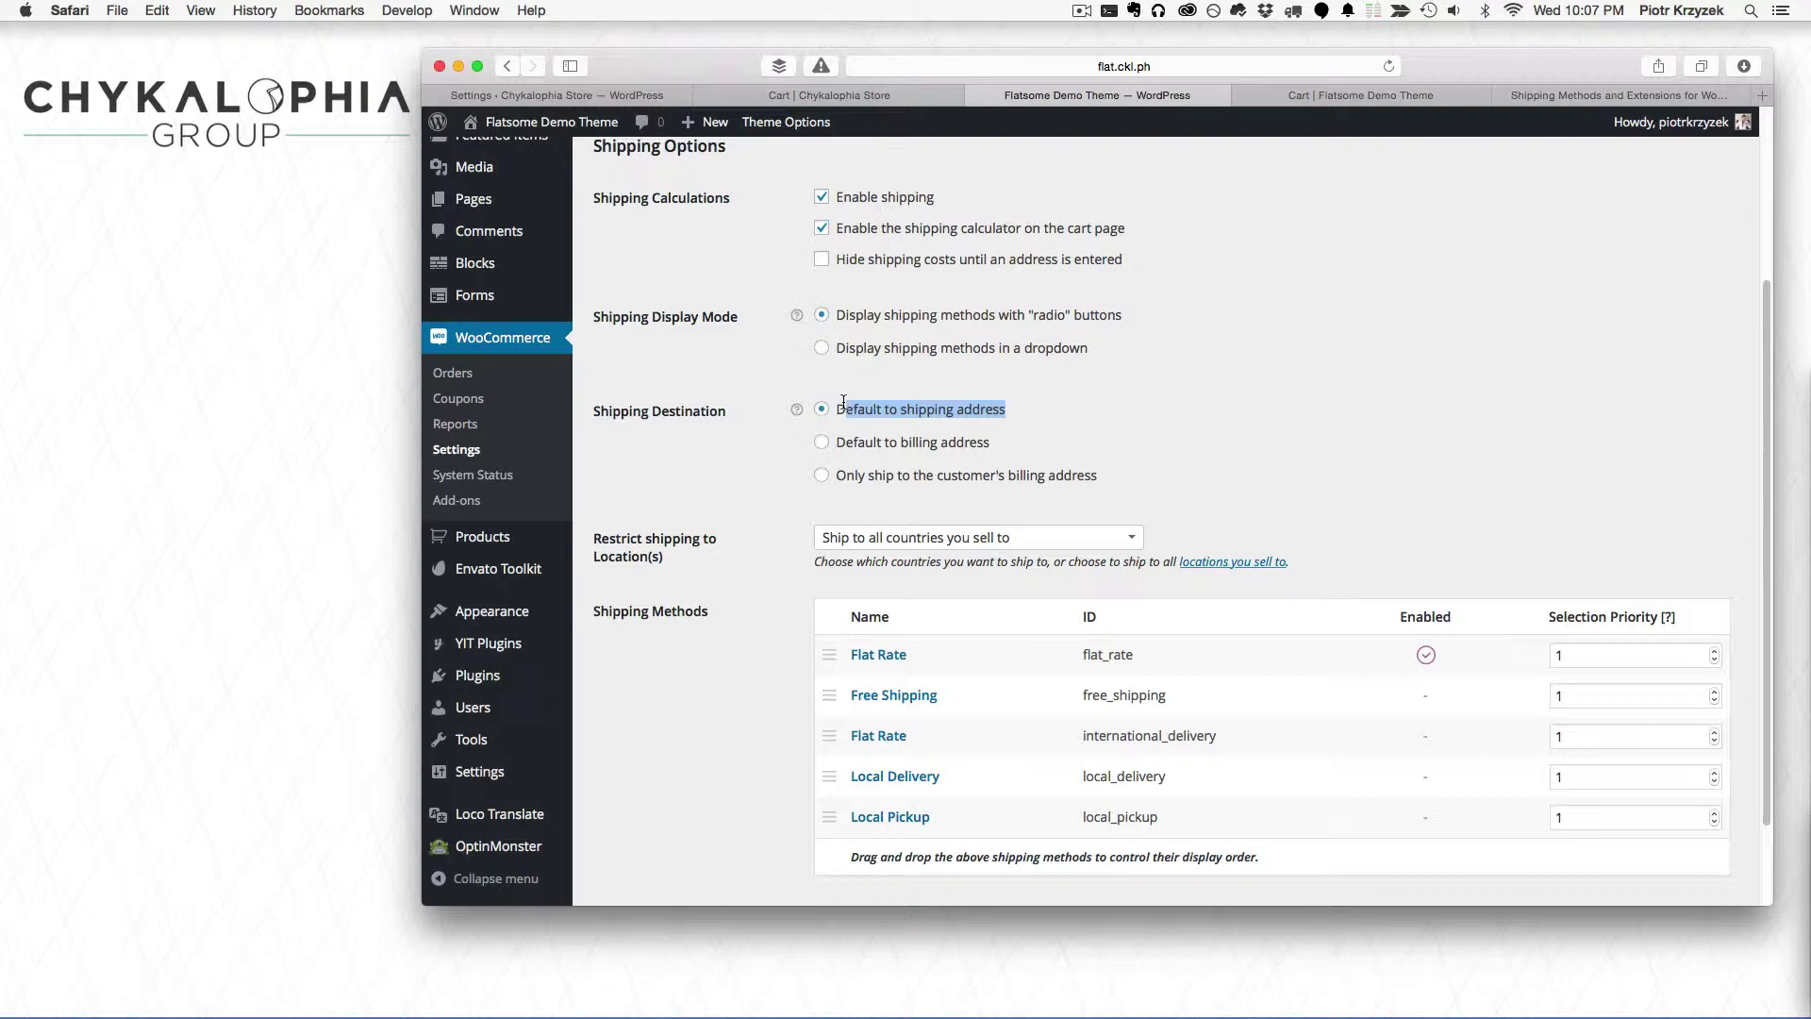
{"action": "left_click", "coordinate": [843, 403]}
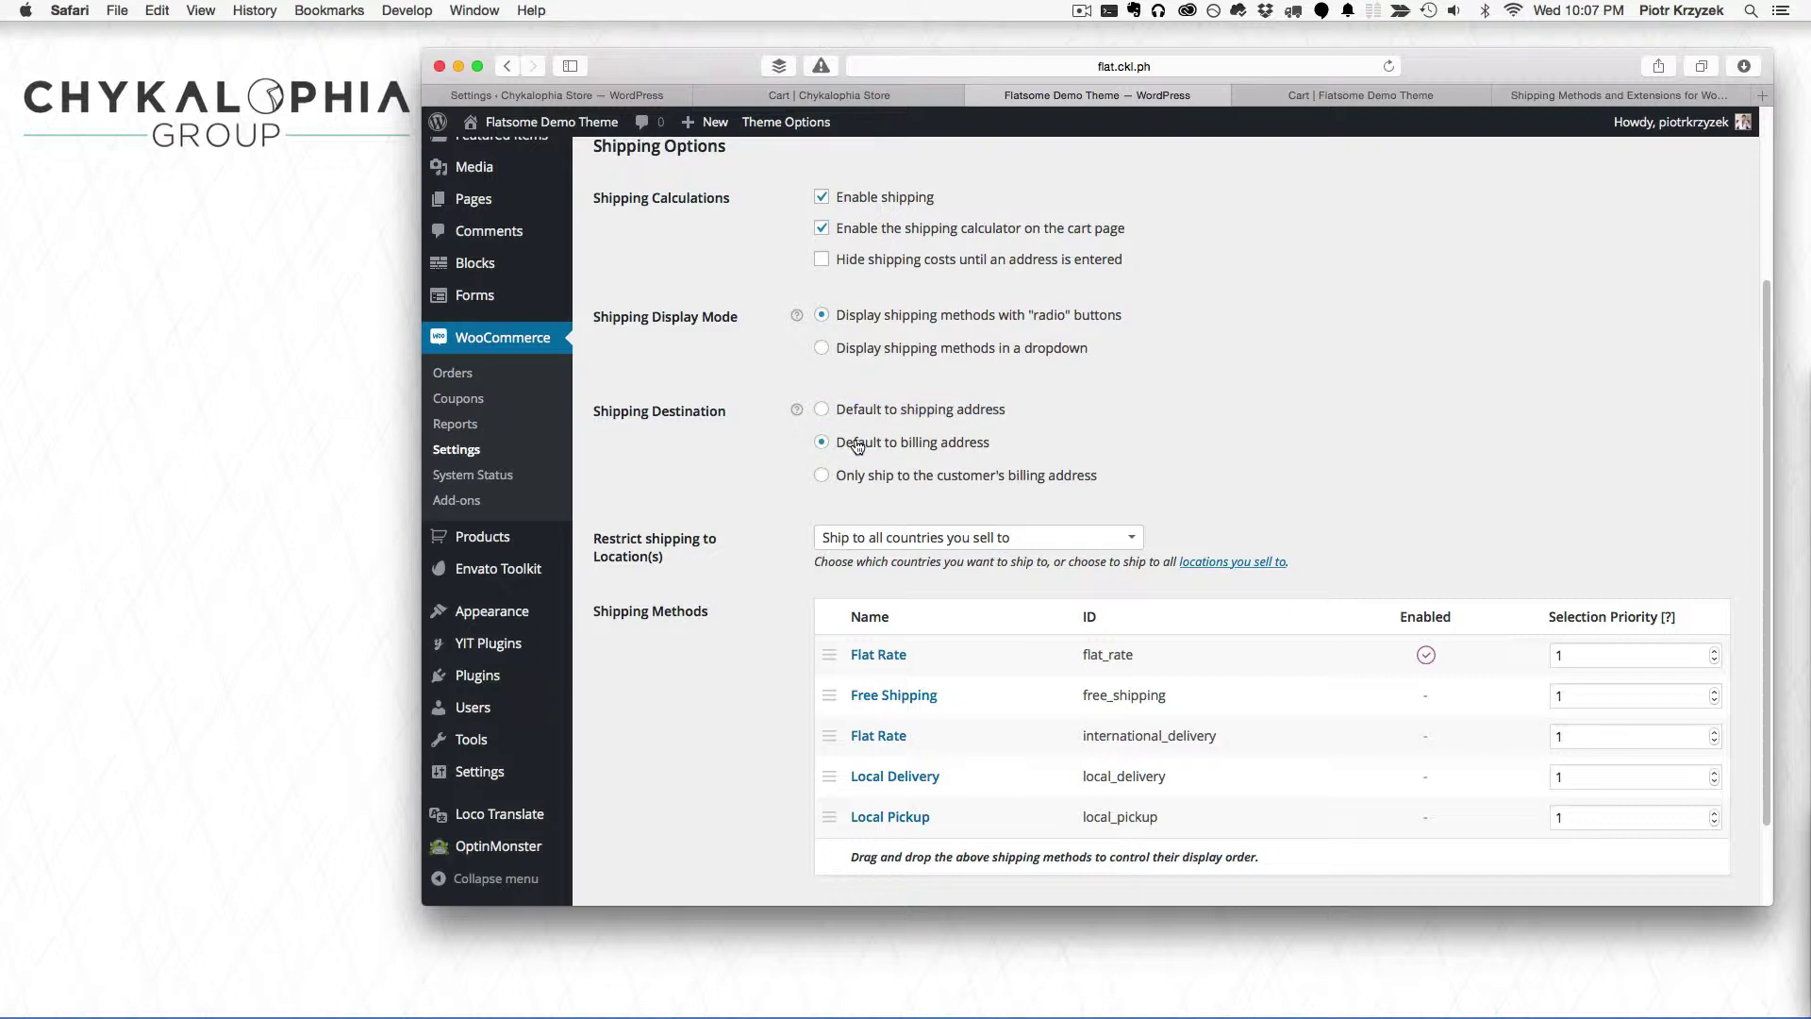
{"action": "left_click", "coordinate": [850, 409]}
Step: Proceed from the Flatsome cart to checkout and point out the 'Ship to a different address?' option
{"action": "left_click", "coordinate": [1368, 95]}
{"action": "scroll", "coordinate": [1278, 630], "scroll_direction": "down", "scroll_amount": 1}
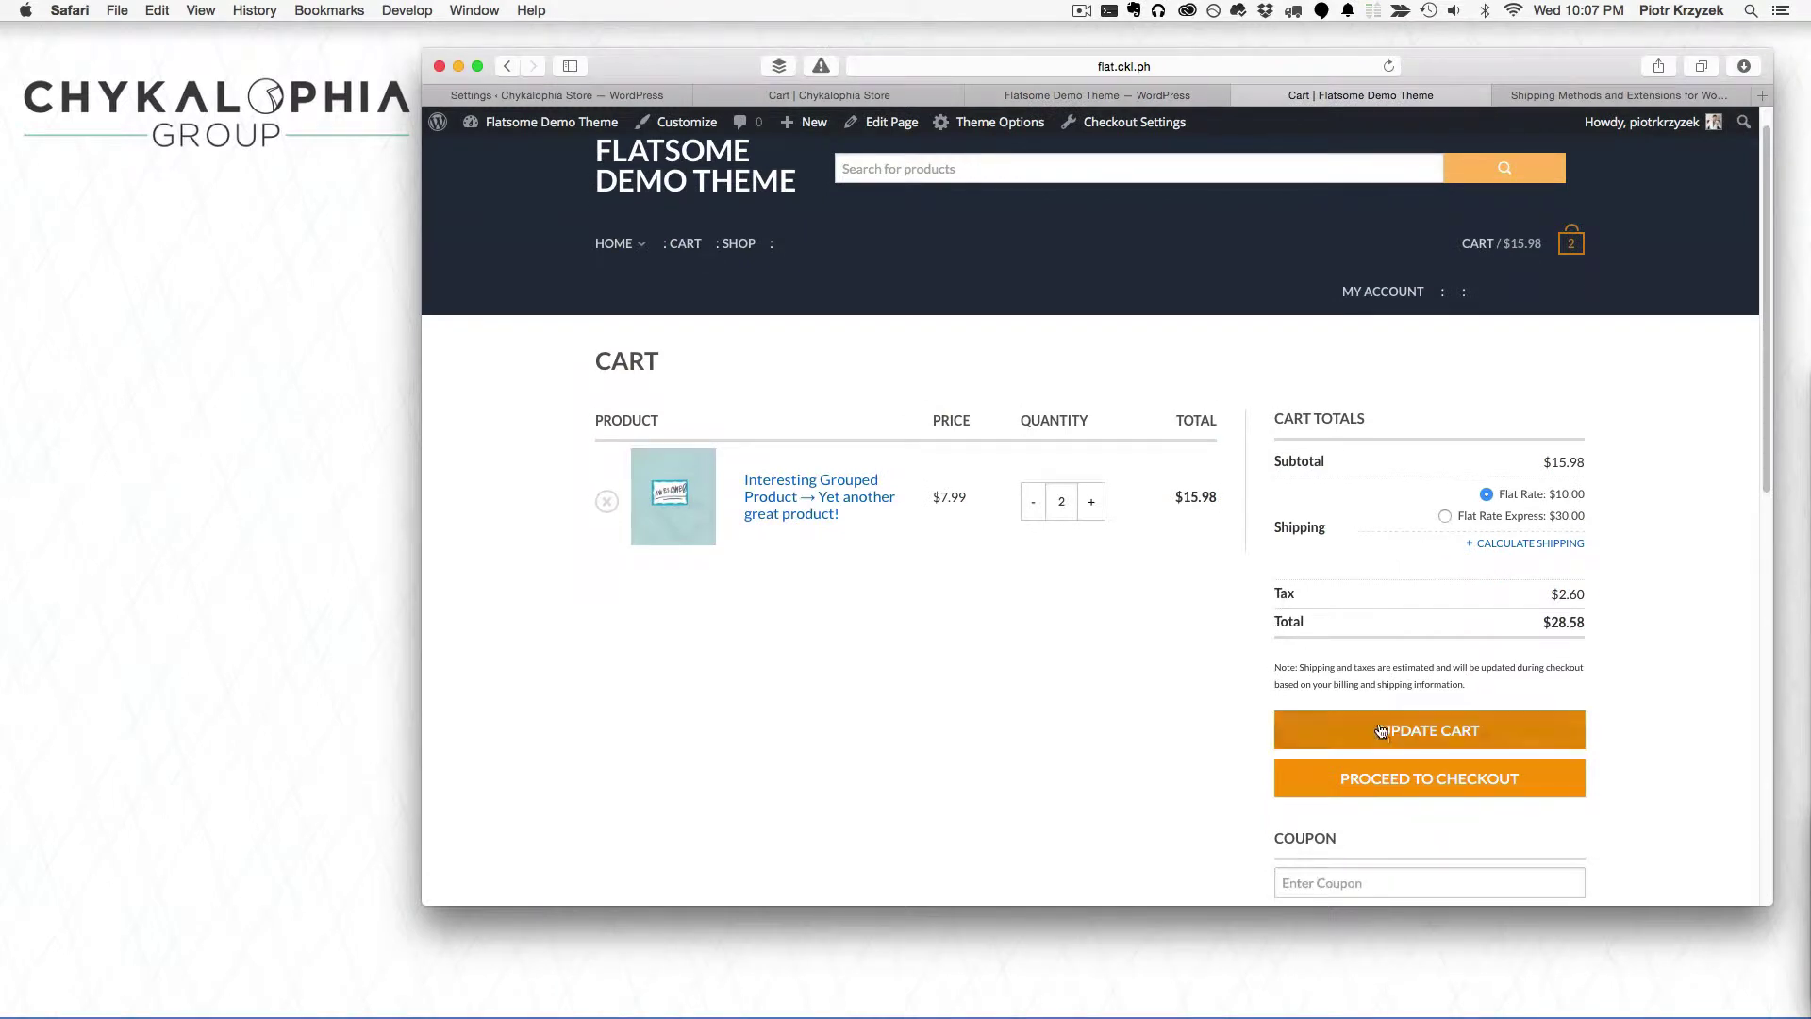
{"action": "left_click", "coordinate": [1385, 782]}
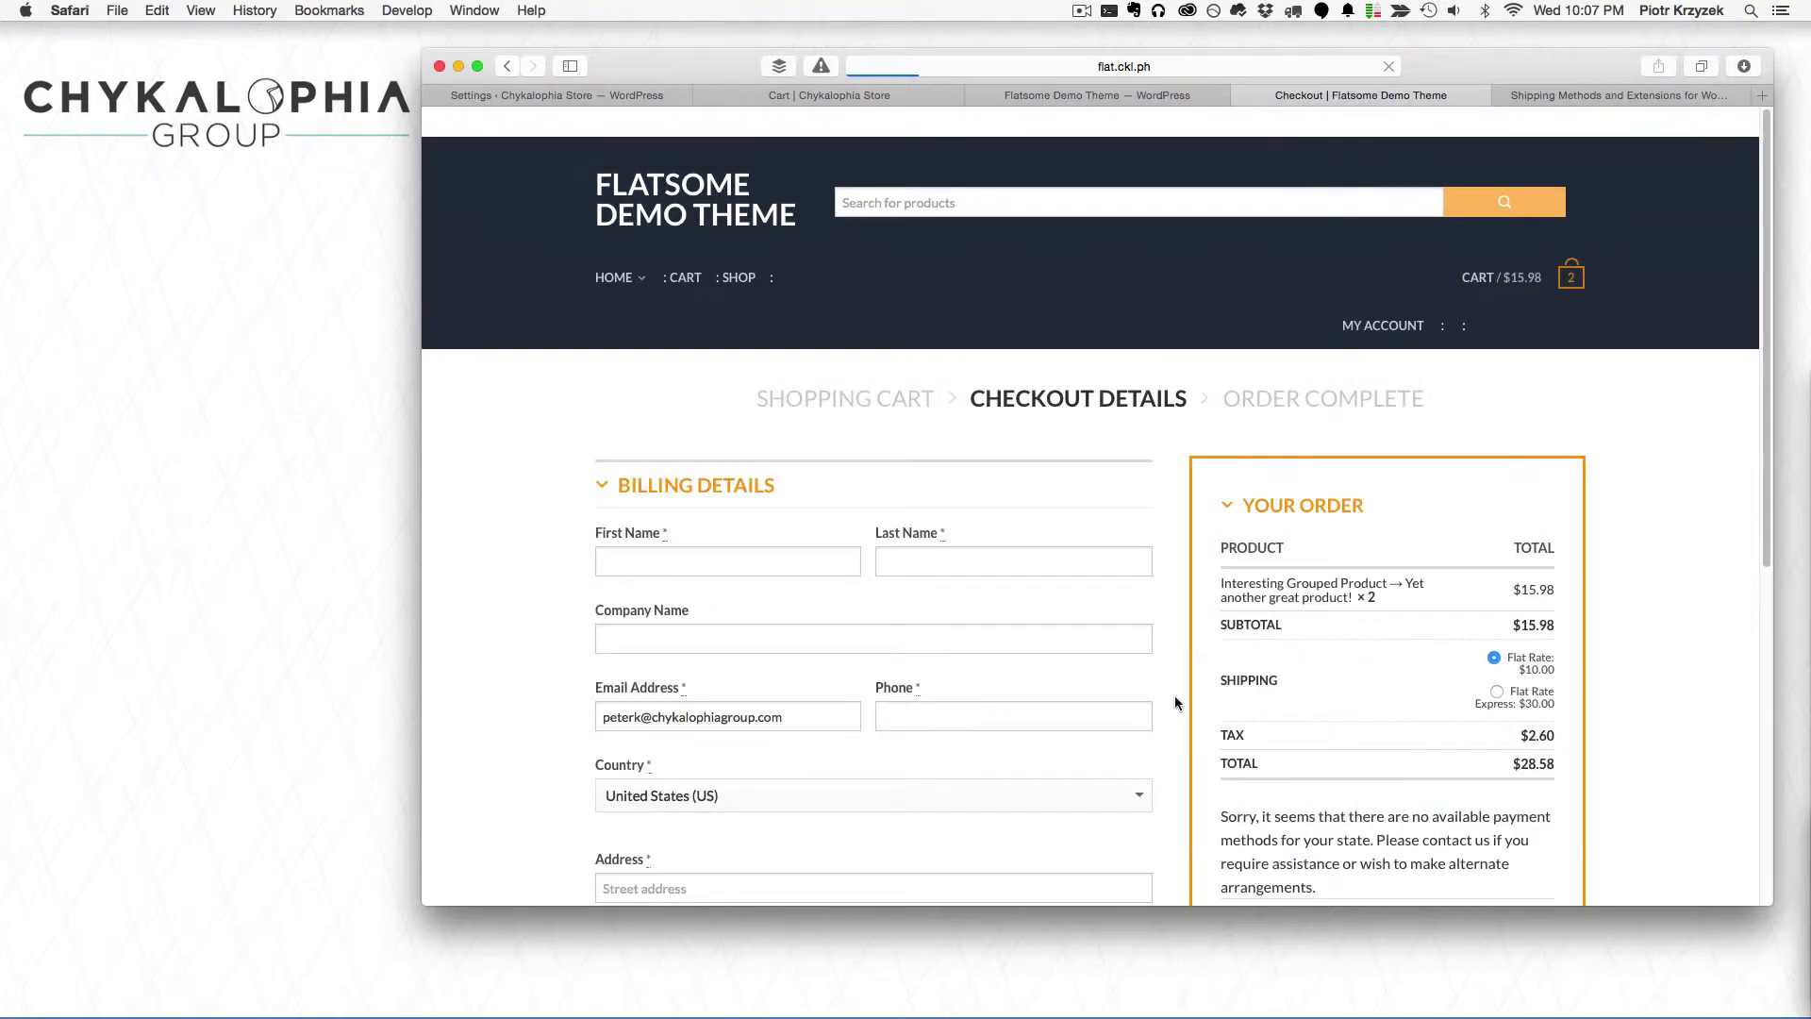
{"action": "scroll", "coordinate": [1028, 628], "scroll_direction": "down", "scroll_amount": 5}
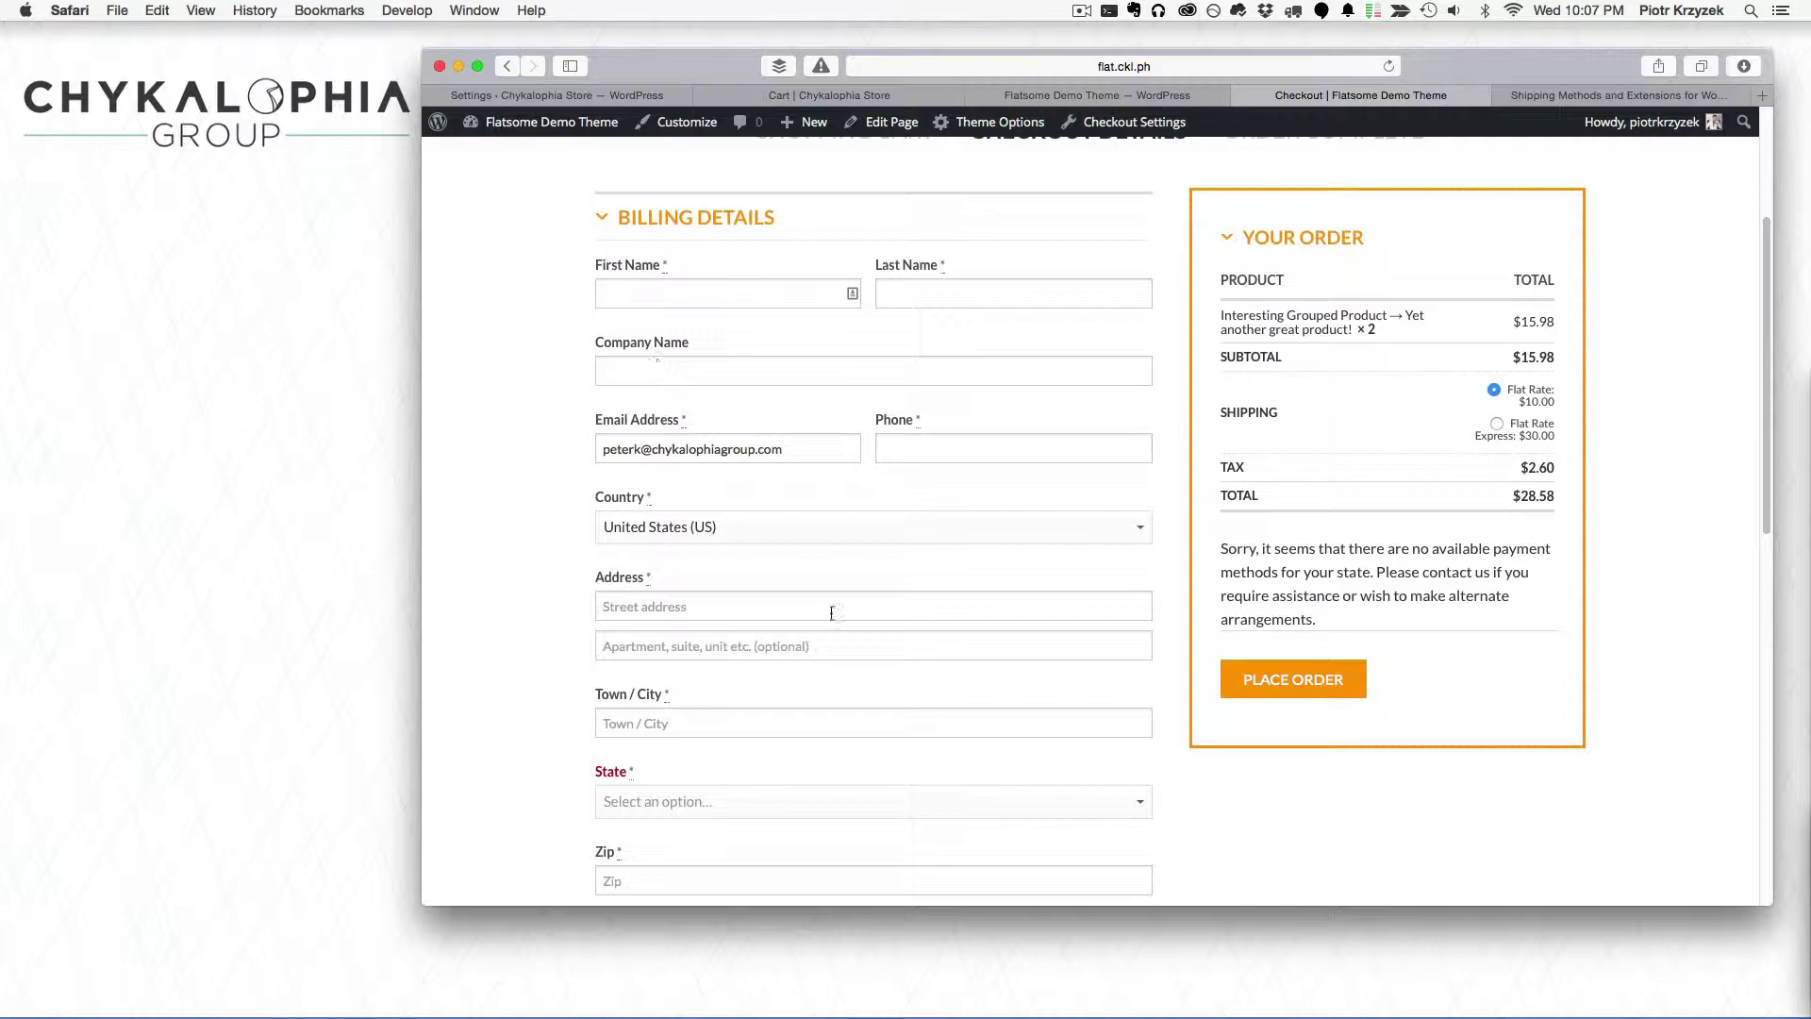
{"action": "scroll", "coordinate": [837, 597], "scroll_direction": "down", "scroll_amount": 4}
{"action": "scroll", "coordinate": [837, 600], "scroll_direction": "down", "scroll_amount": 5}
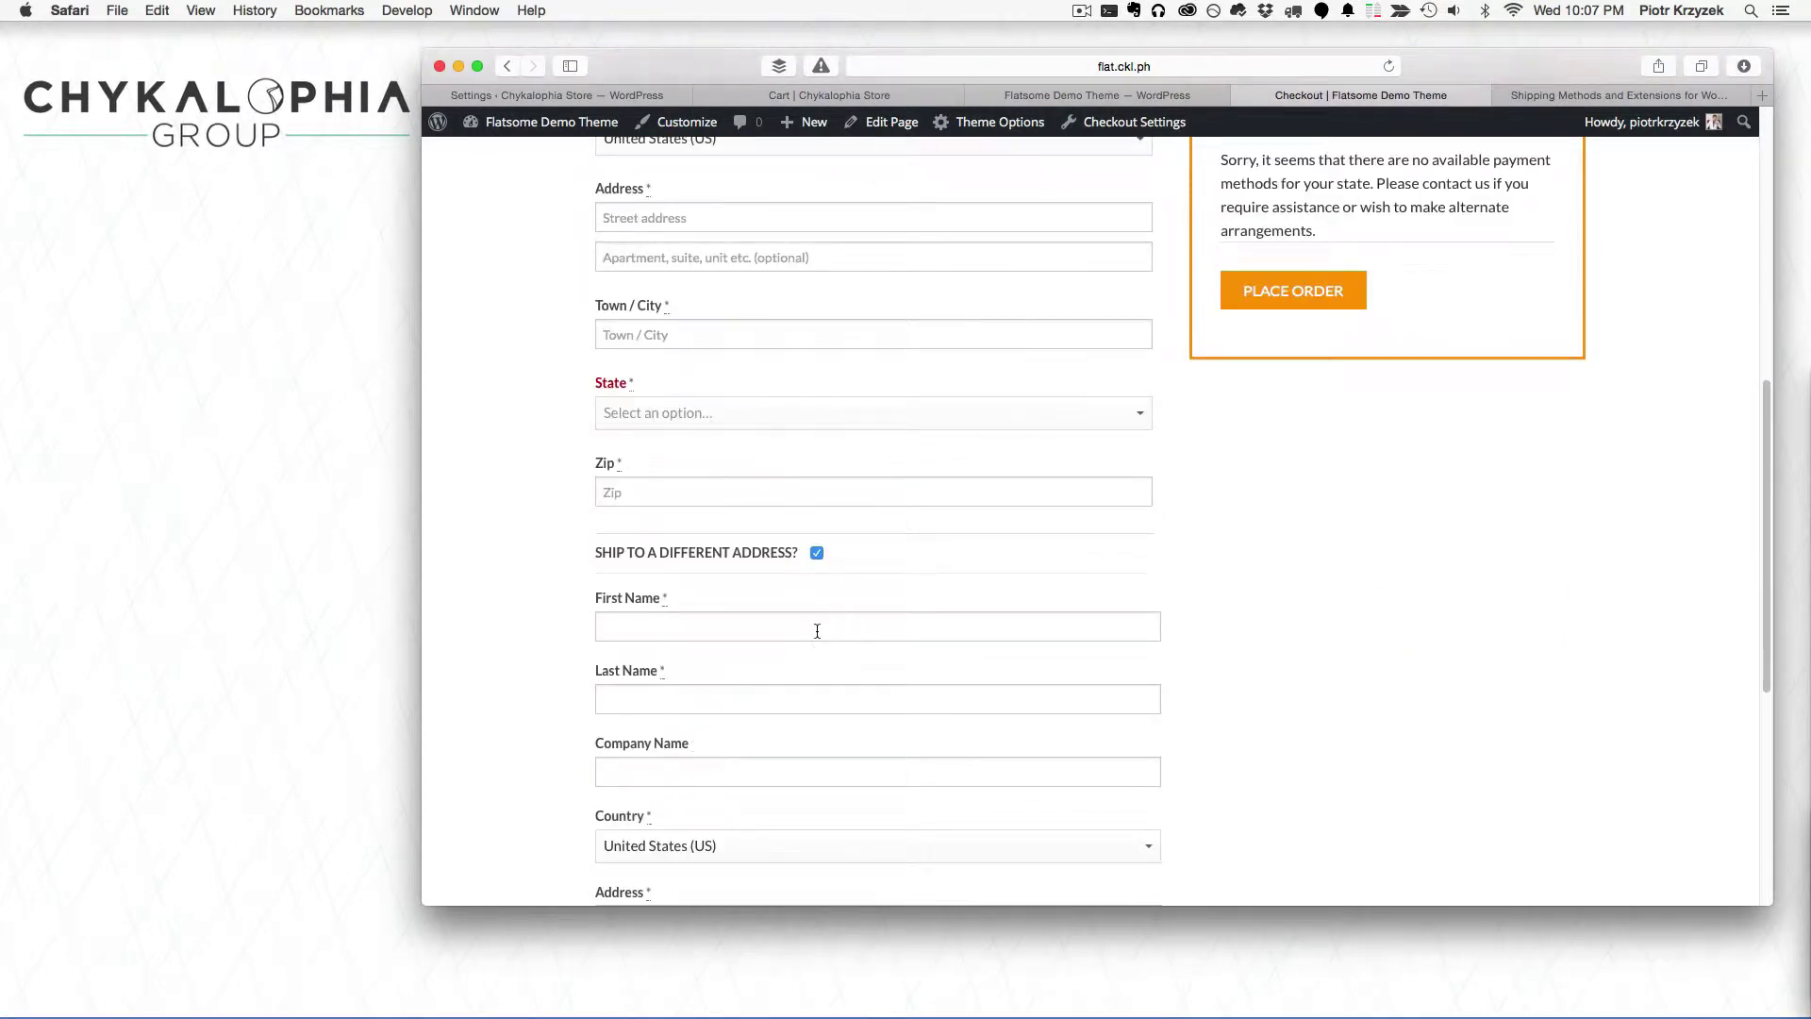
{"action": "scroll", "coordinate": [780, 685], "scroll_direction": "down", "scroll_amount": 4}
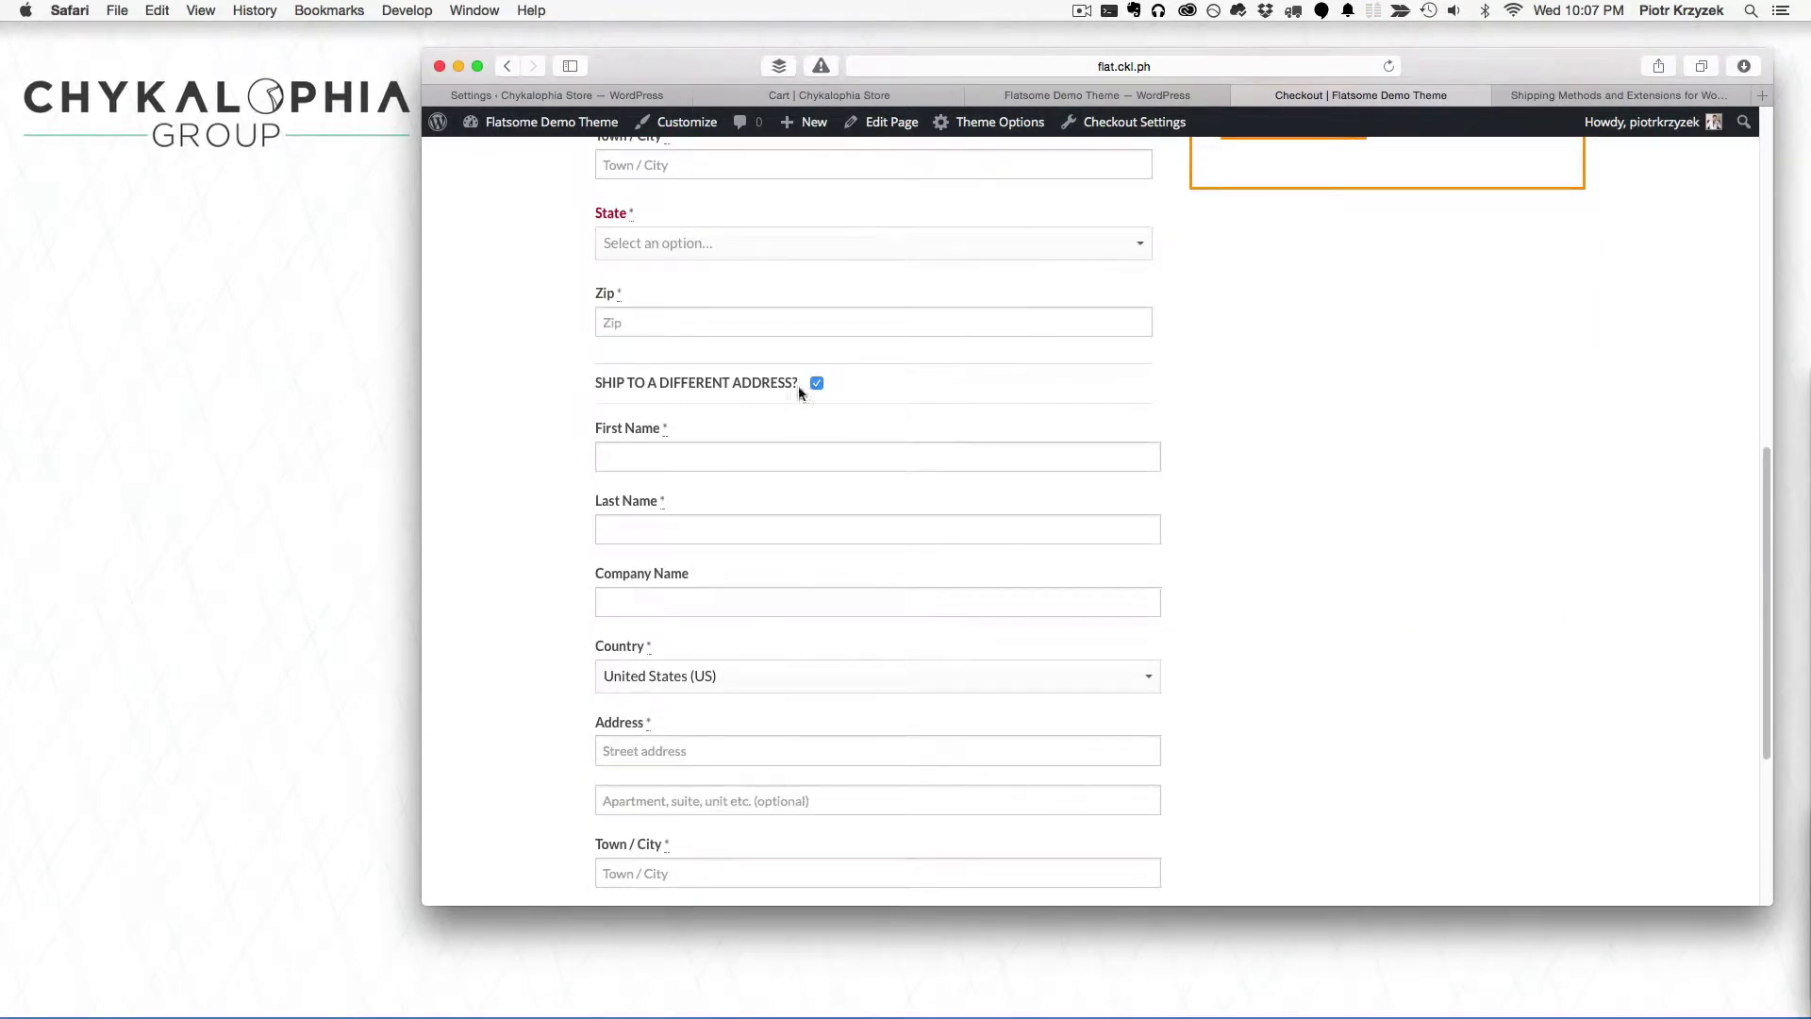
{"action": "left_click_drag", "start_coordinate": [859, 377], "coordinate": [530, 380]}
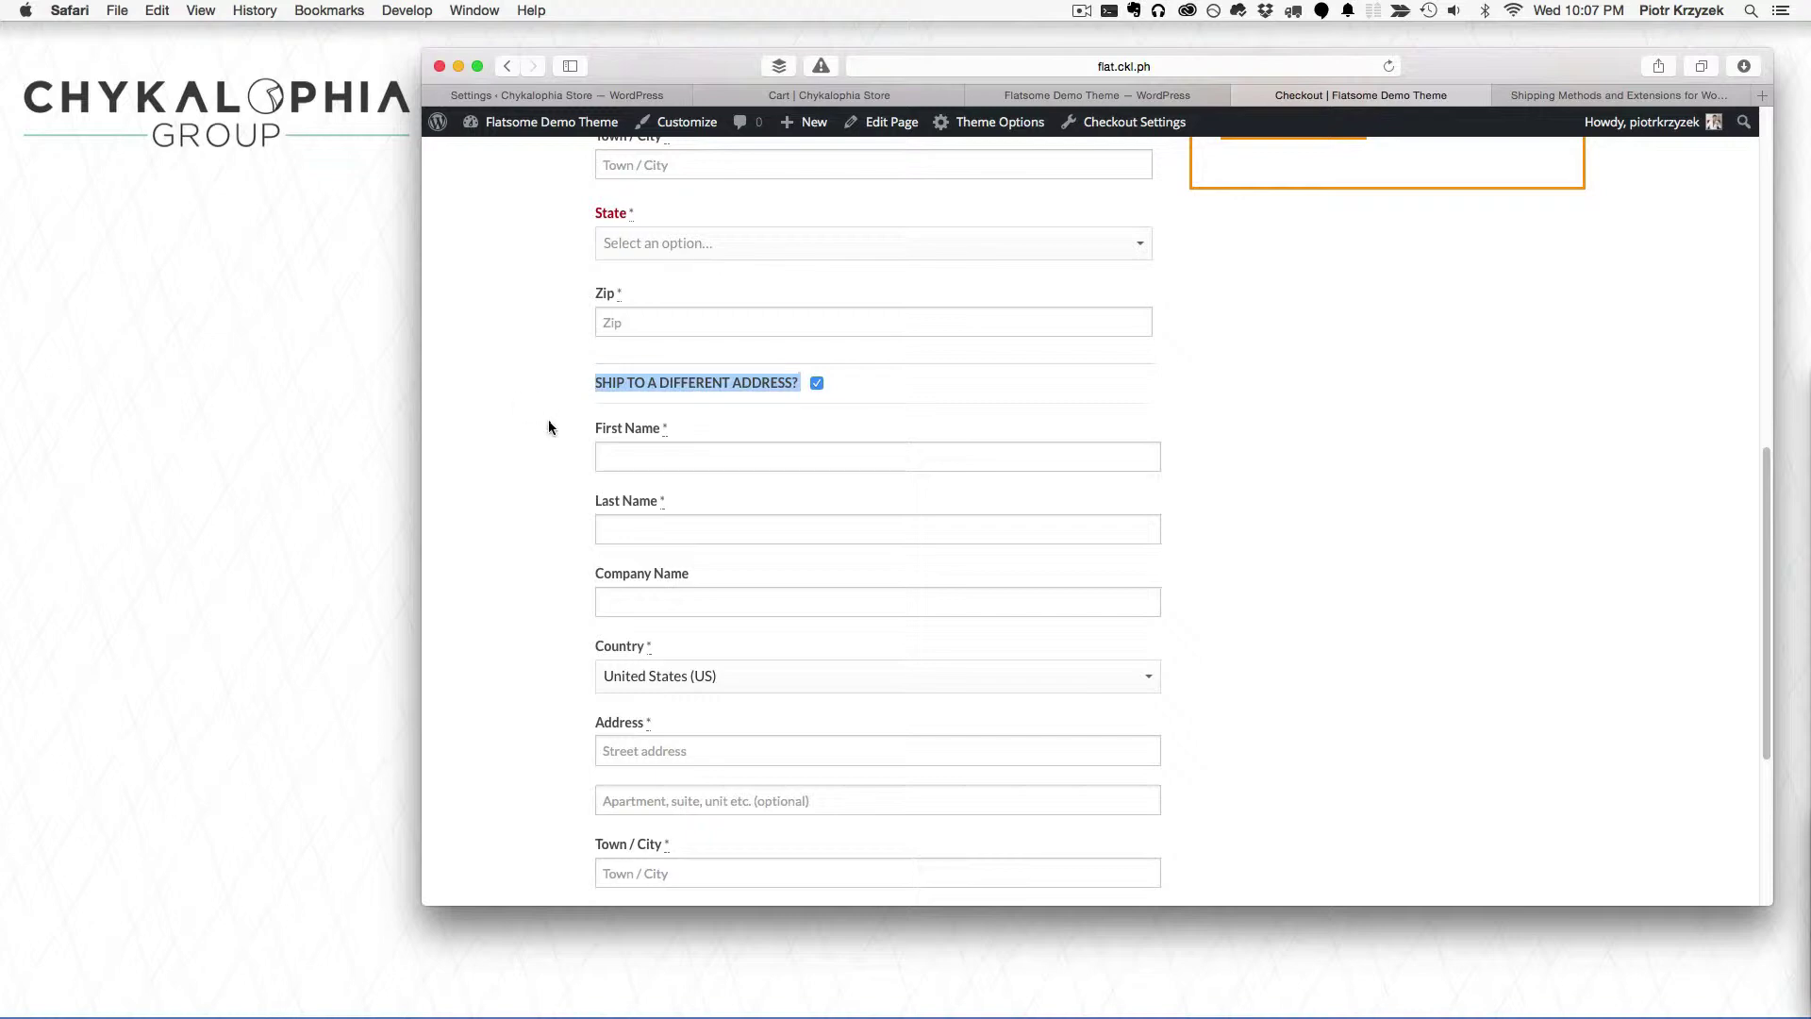
{"action": "left_click", "coordinate": [548, 421]}
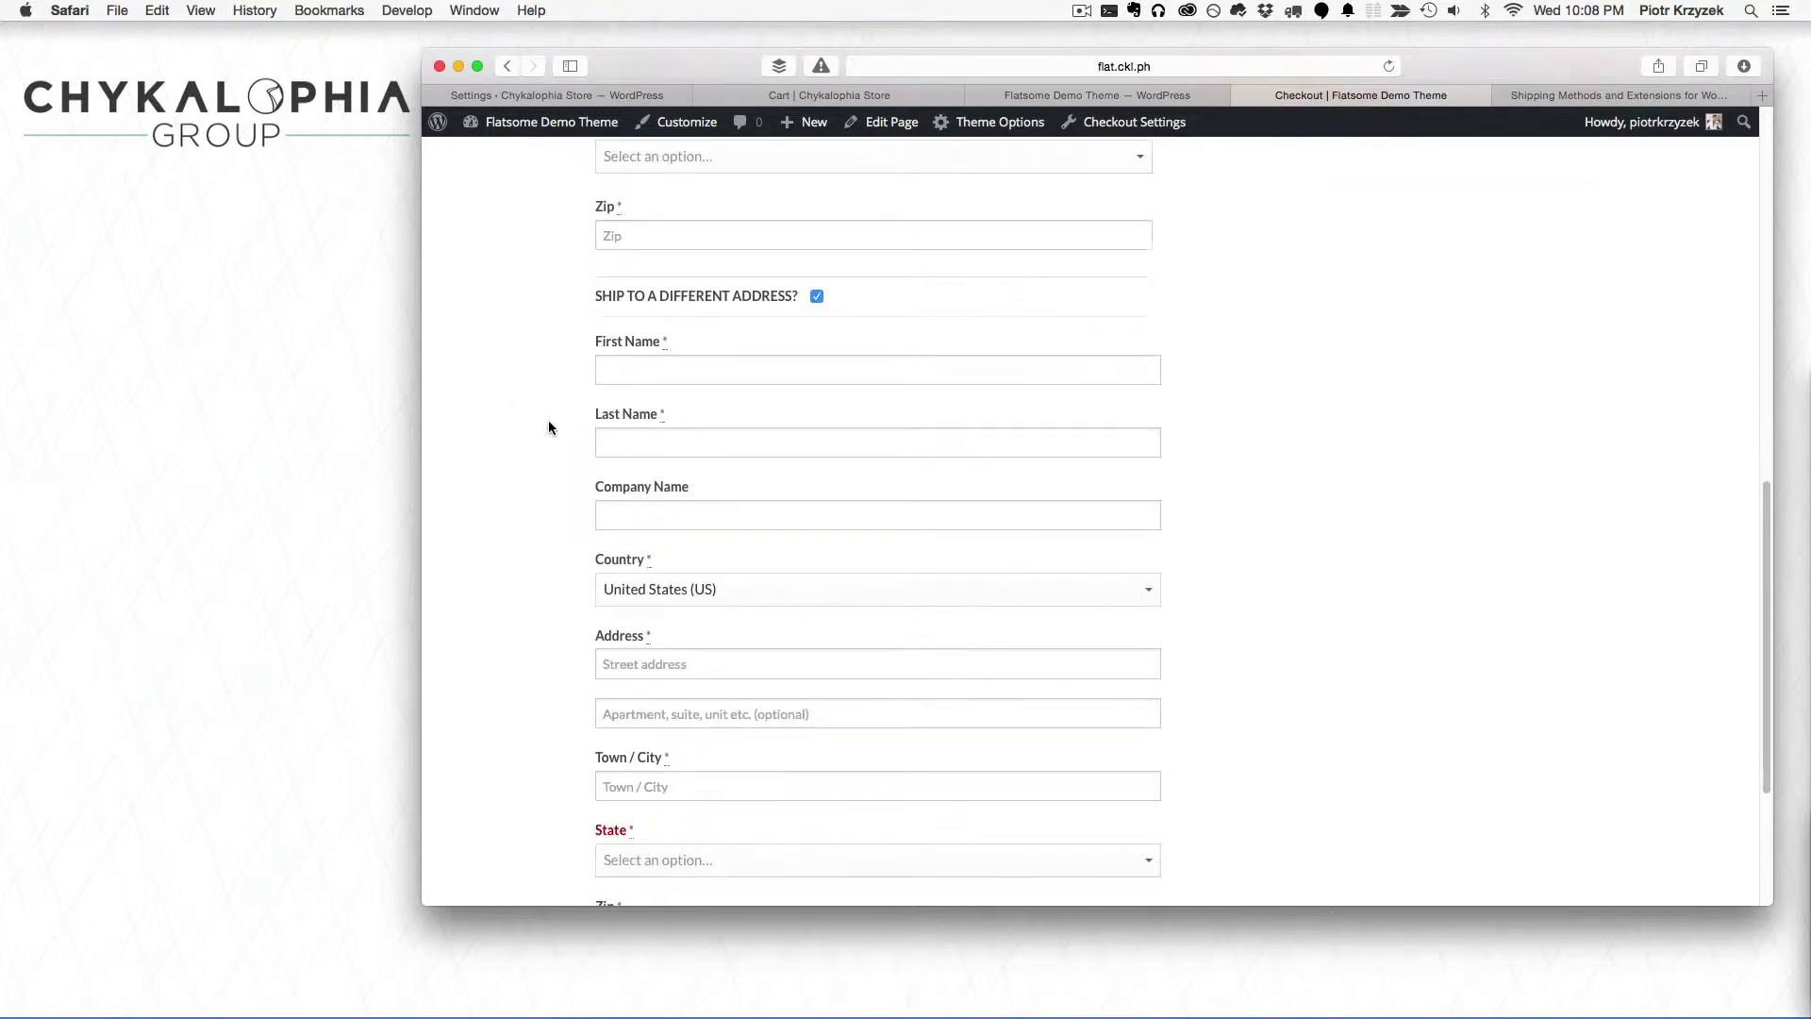
{"action": "scroll", "coordinate": [549, 427], "scroll_direction": "down", "scroll_amount": 2}
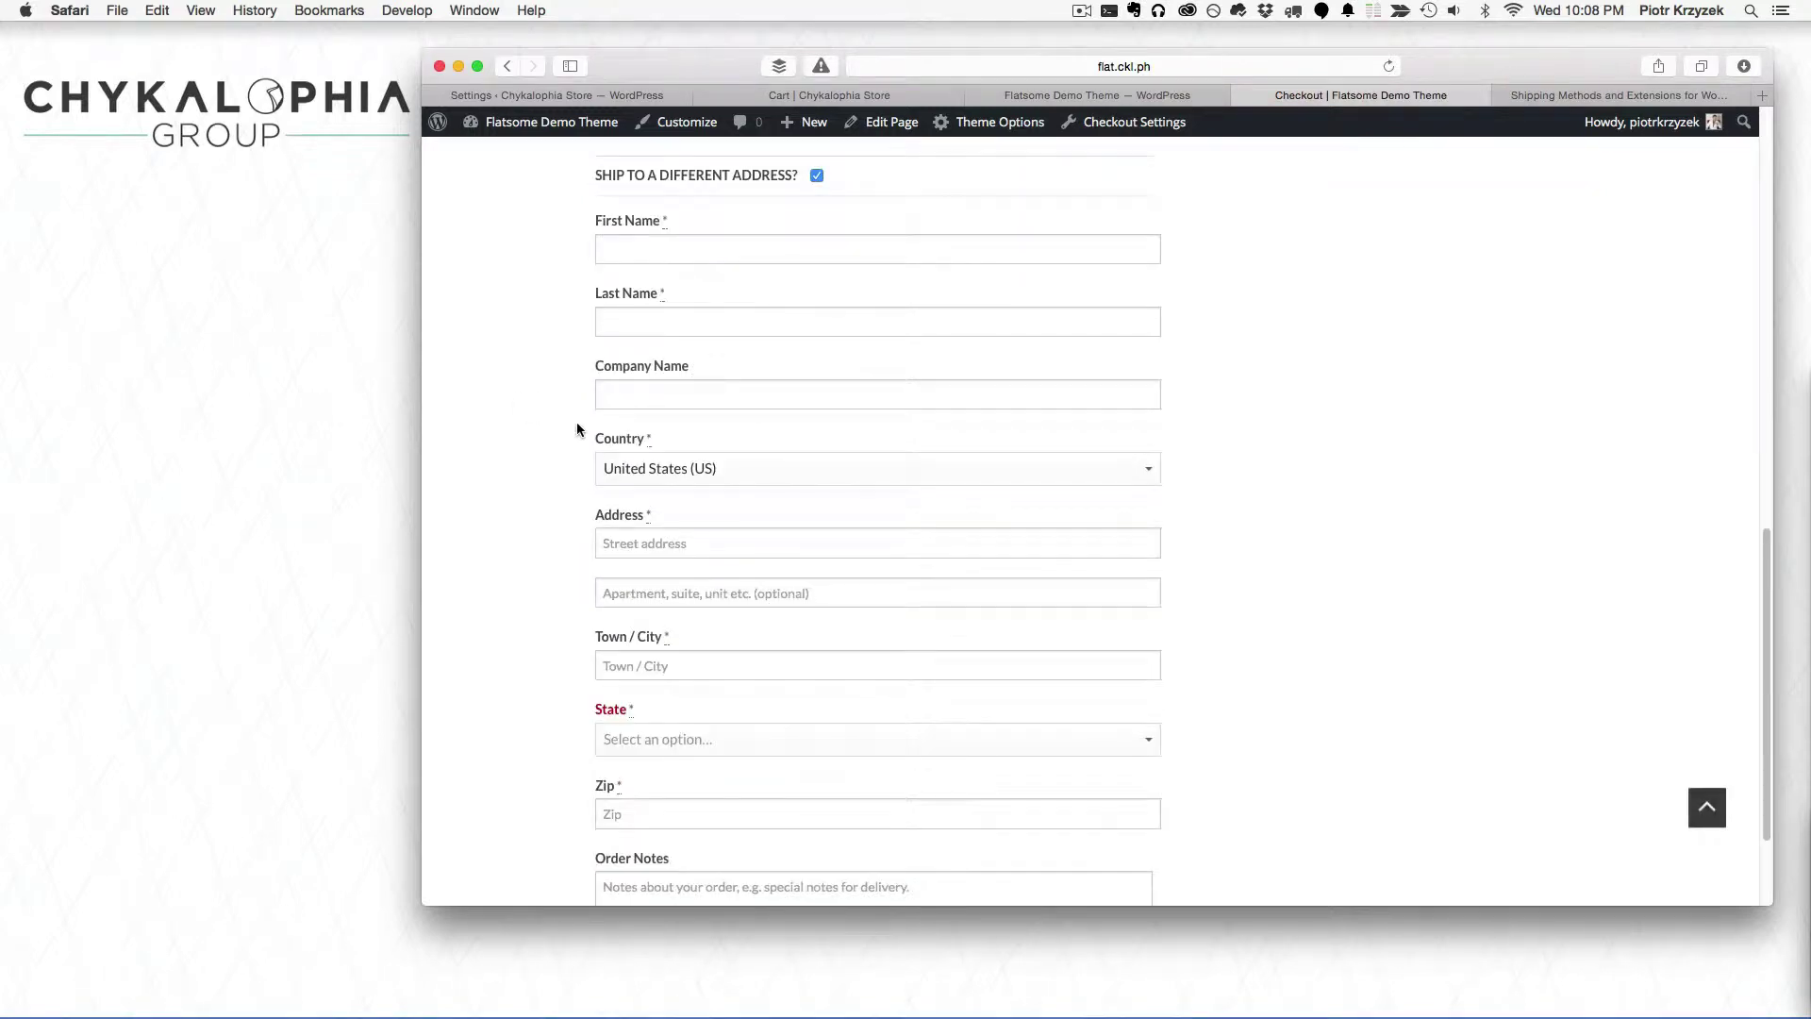
Step: Set Shipping Destination to 'Default to billing address' and untick 'Ship to a different address?' at checkout
{"action": "left_click", "coordinate": [1096, 95]}
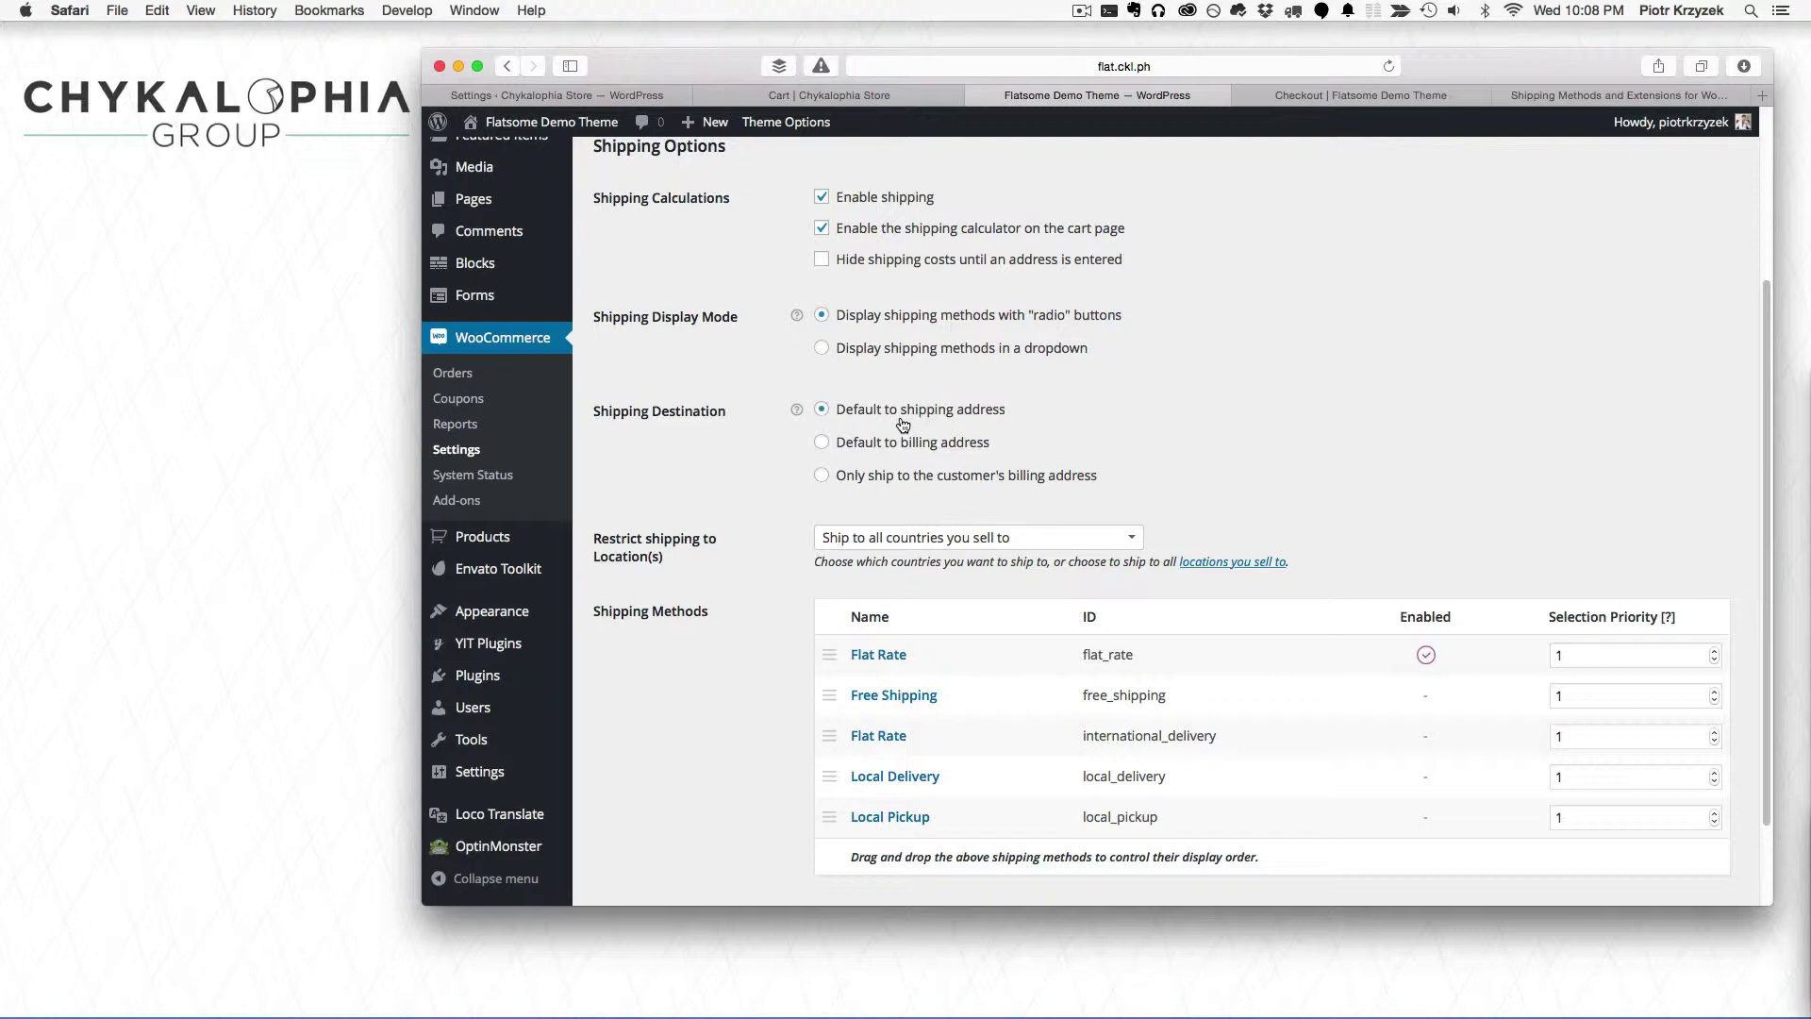
{"action": "left_click", "coordinate": [860, 446]}
{"action": "left_click", "coordinate": [1331, 96]}
{"action": "scroll", "coordinate": [1205, 343], "scroll_direction": "up", "scroll_amount": 15}
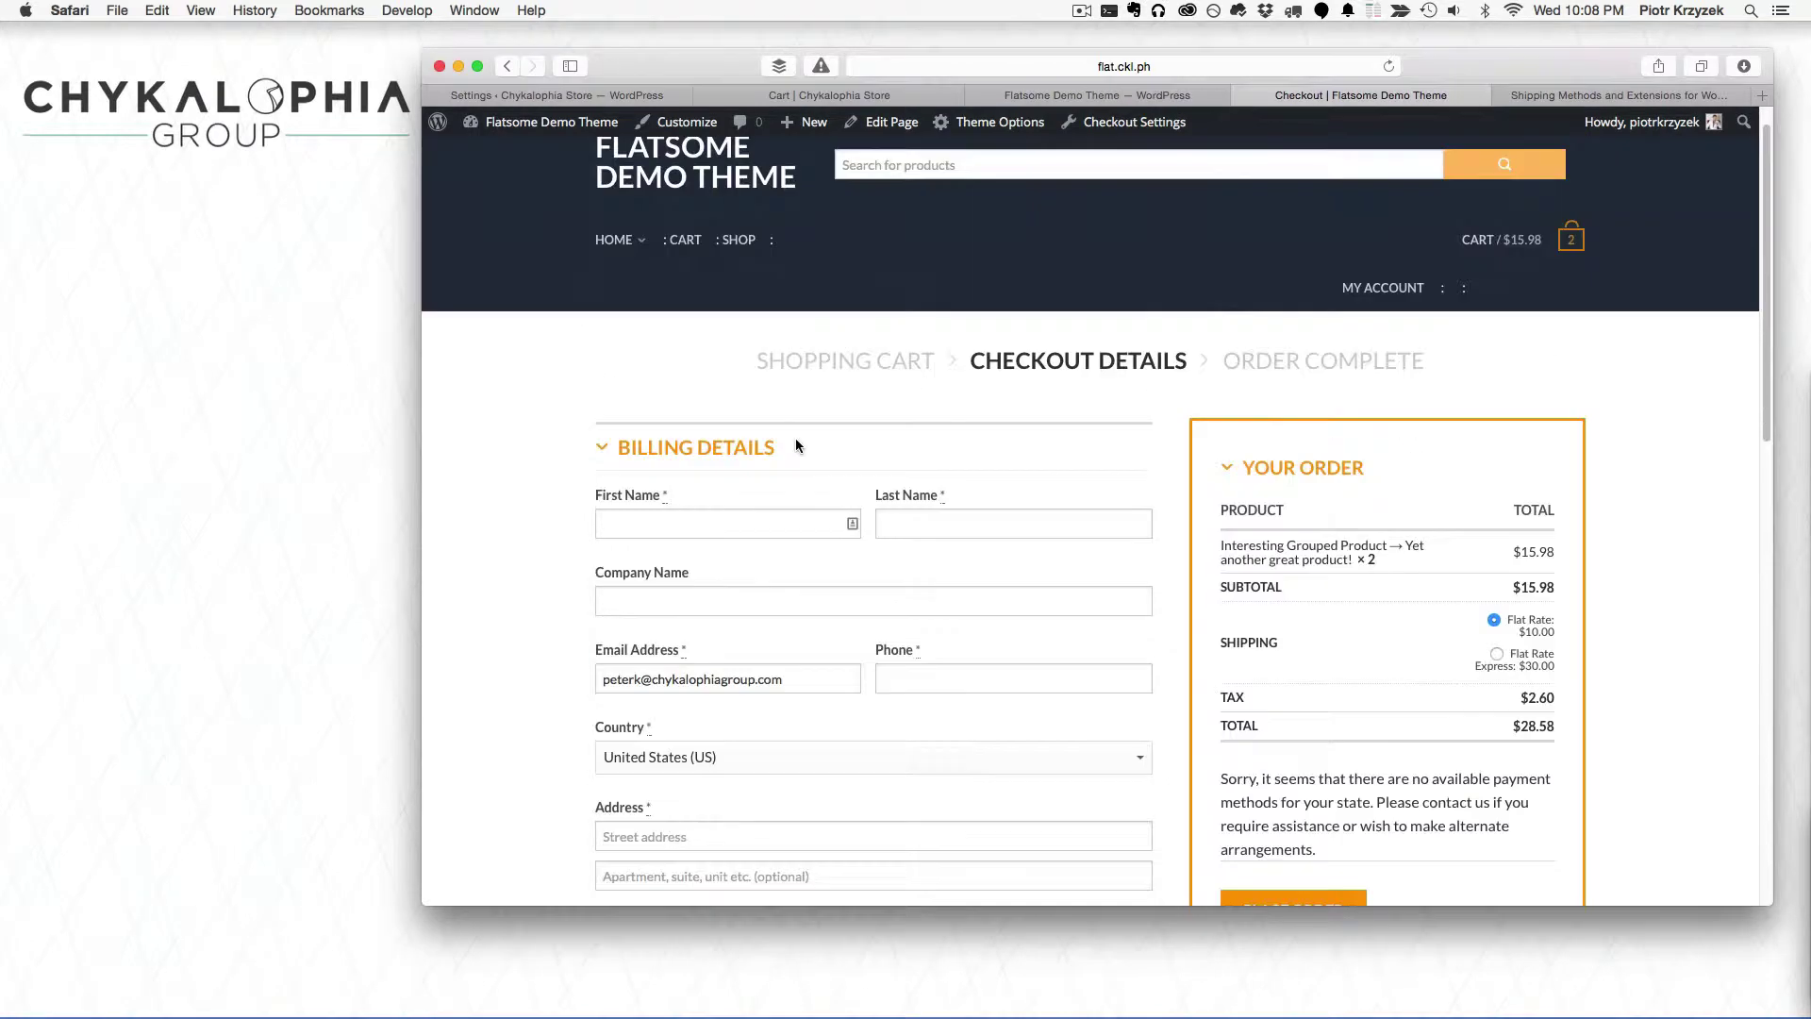
{"action": "scroll", "coordinate": [830, 665], "scroll_direction": "down", "scroll_amount": 3}
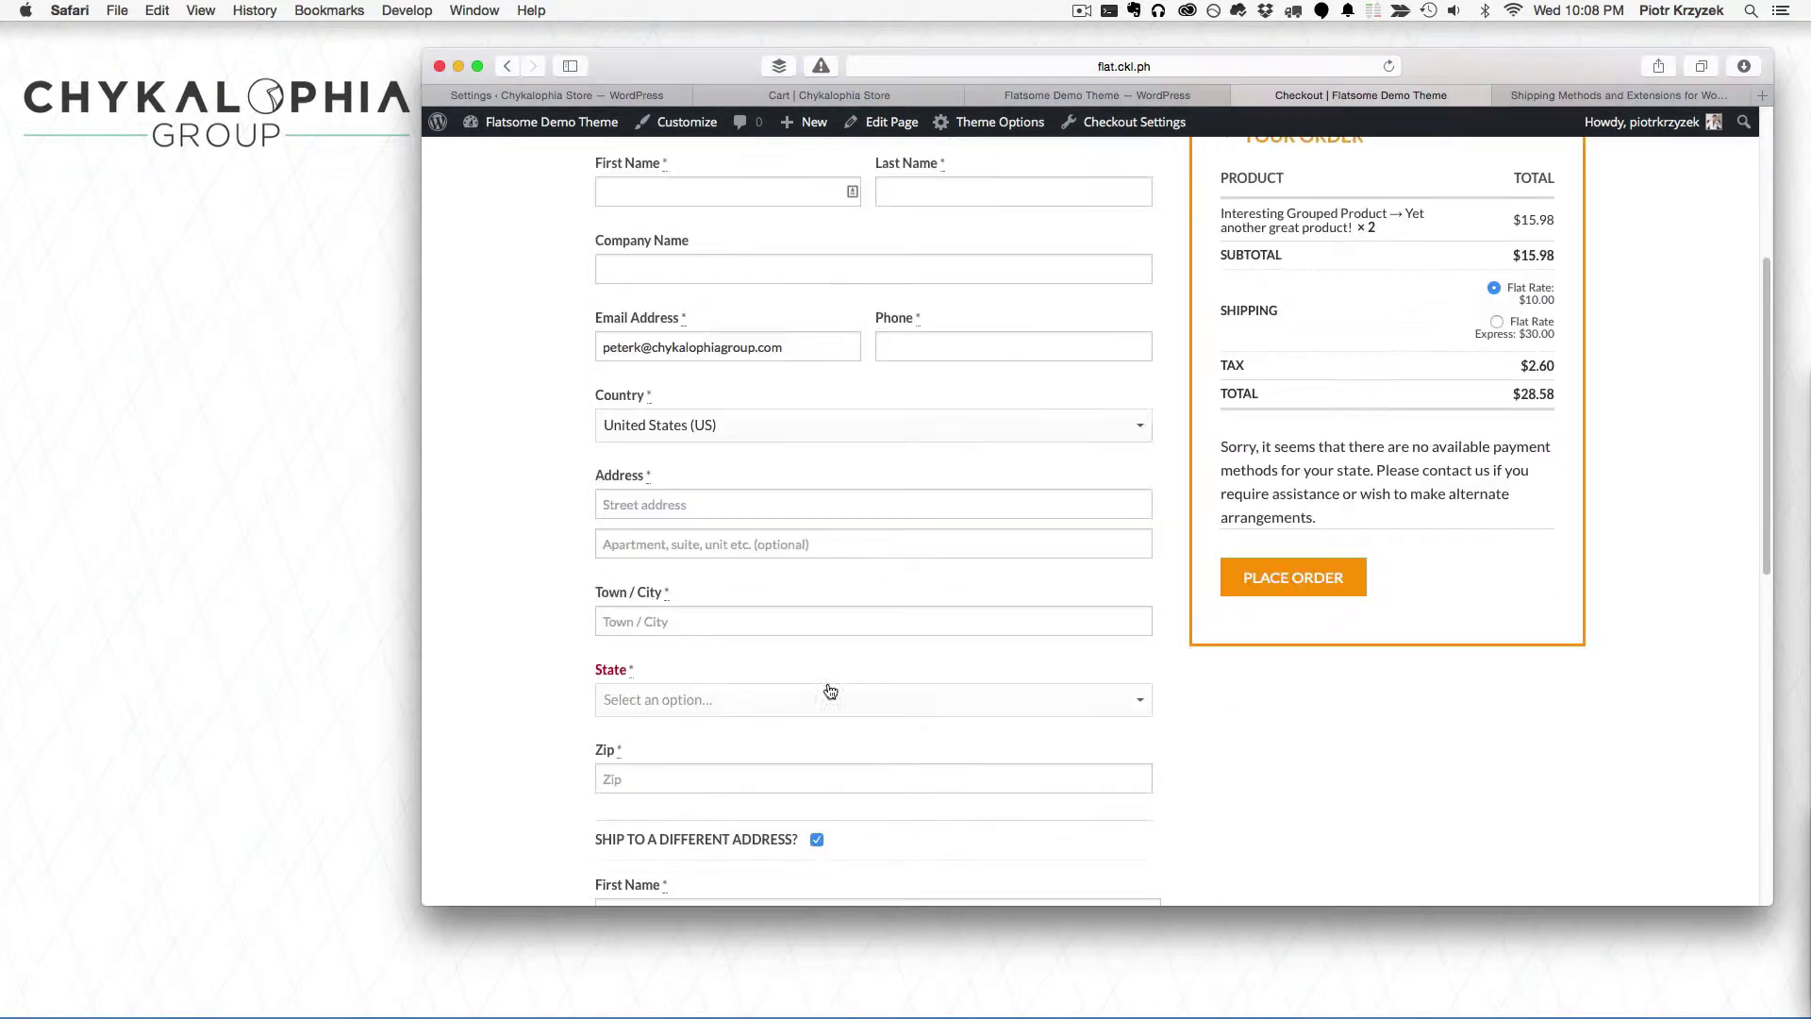
{"action": "left_click", "coordinate": [817, 840]}
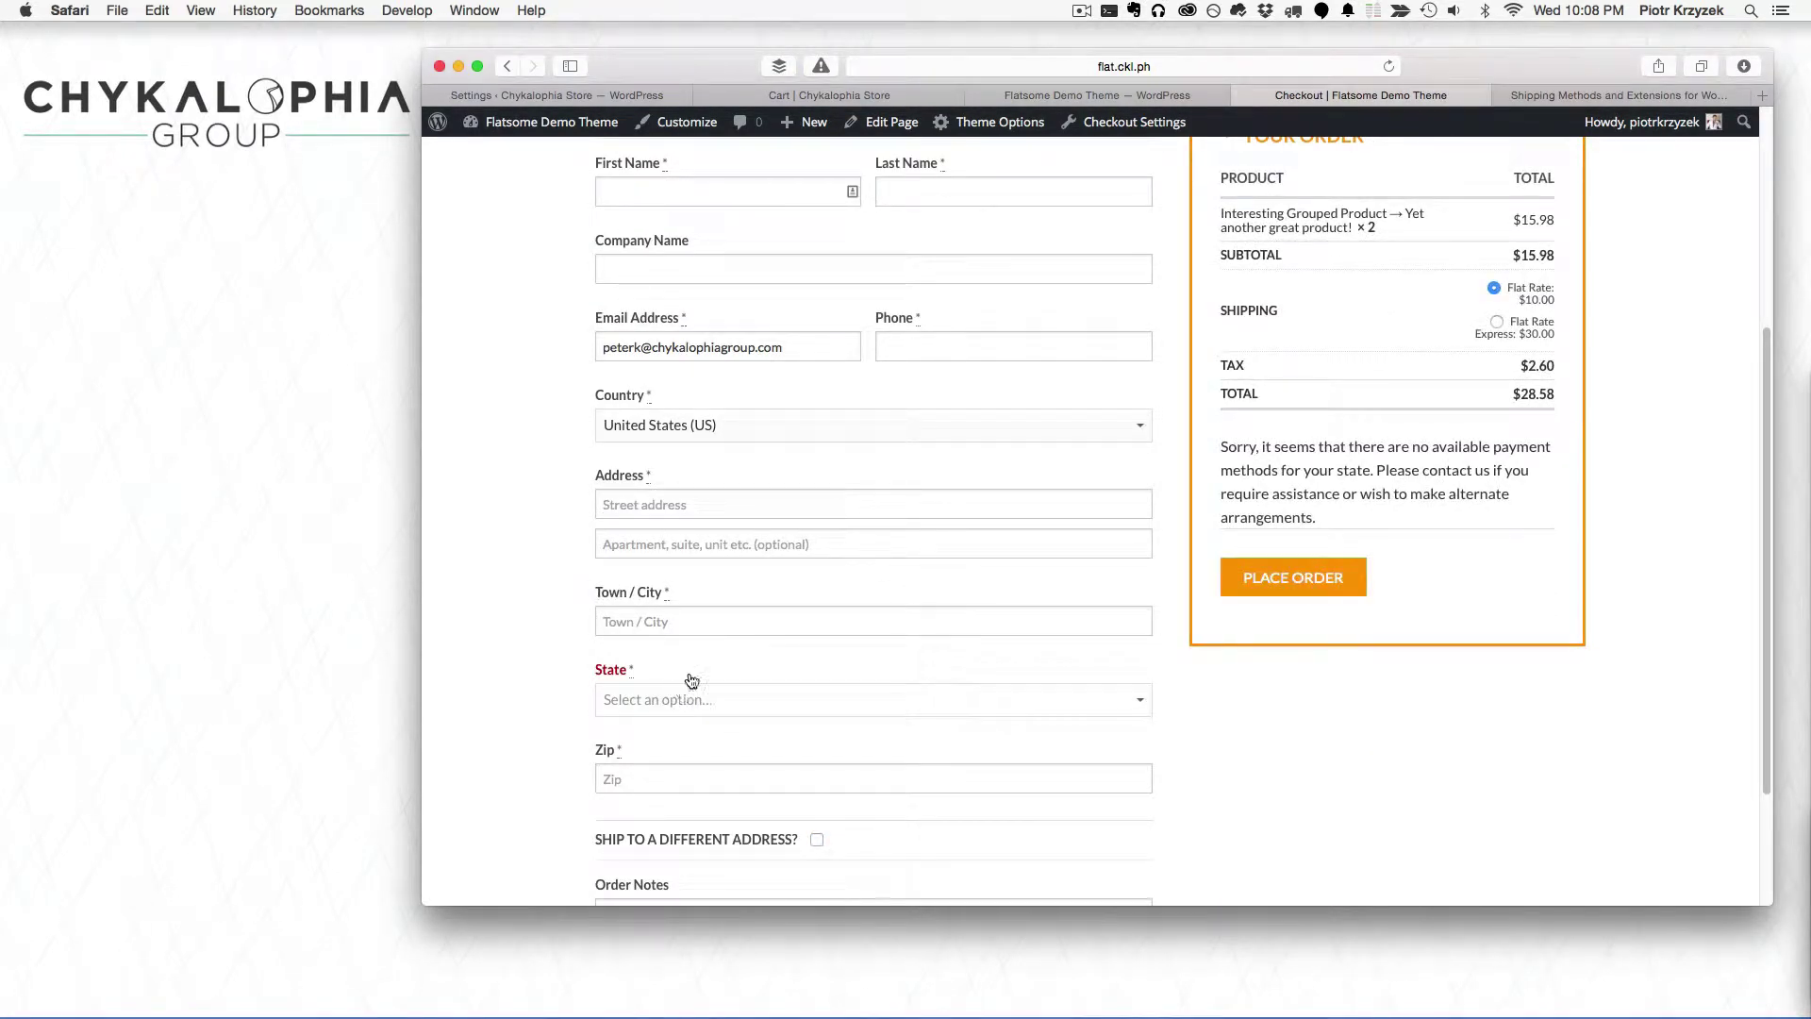
{"action": "scroll", "coordinate": [566, 391], "scroll_direction": "up", "scroll_amount": 1}
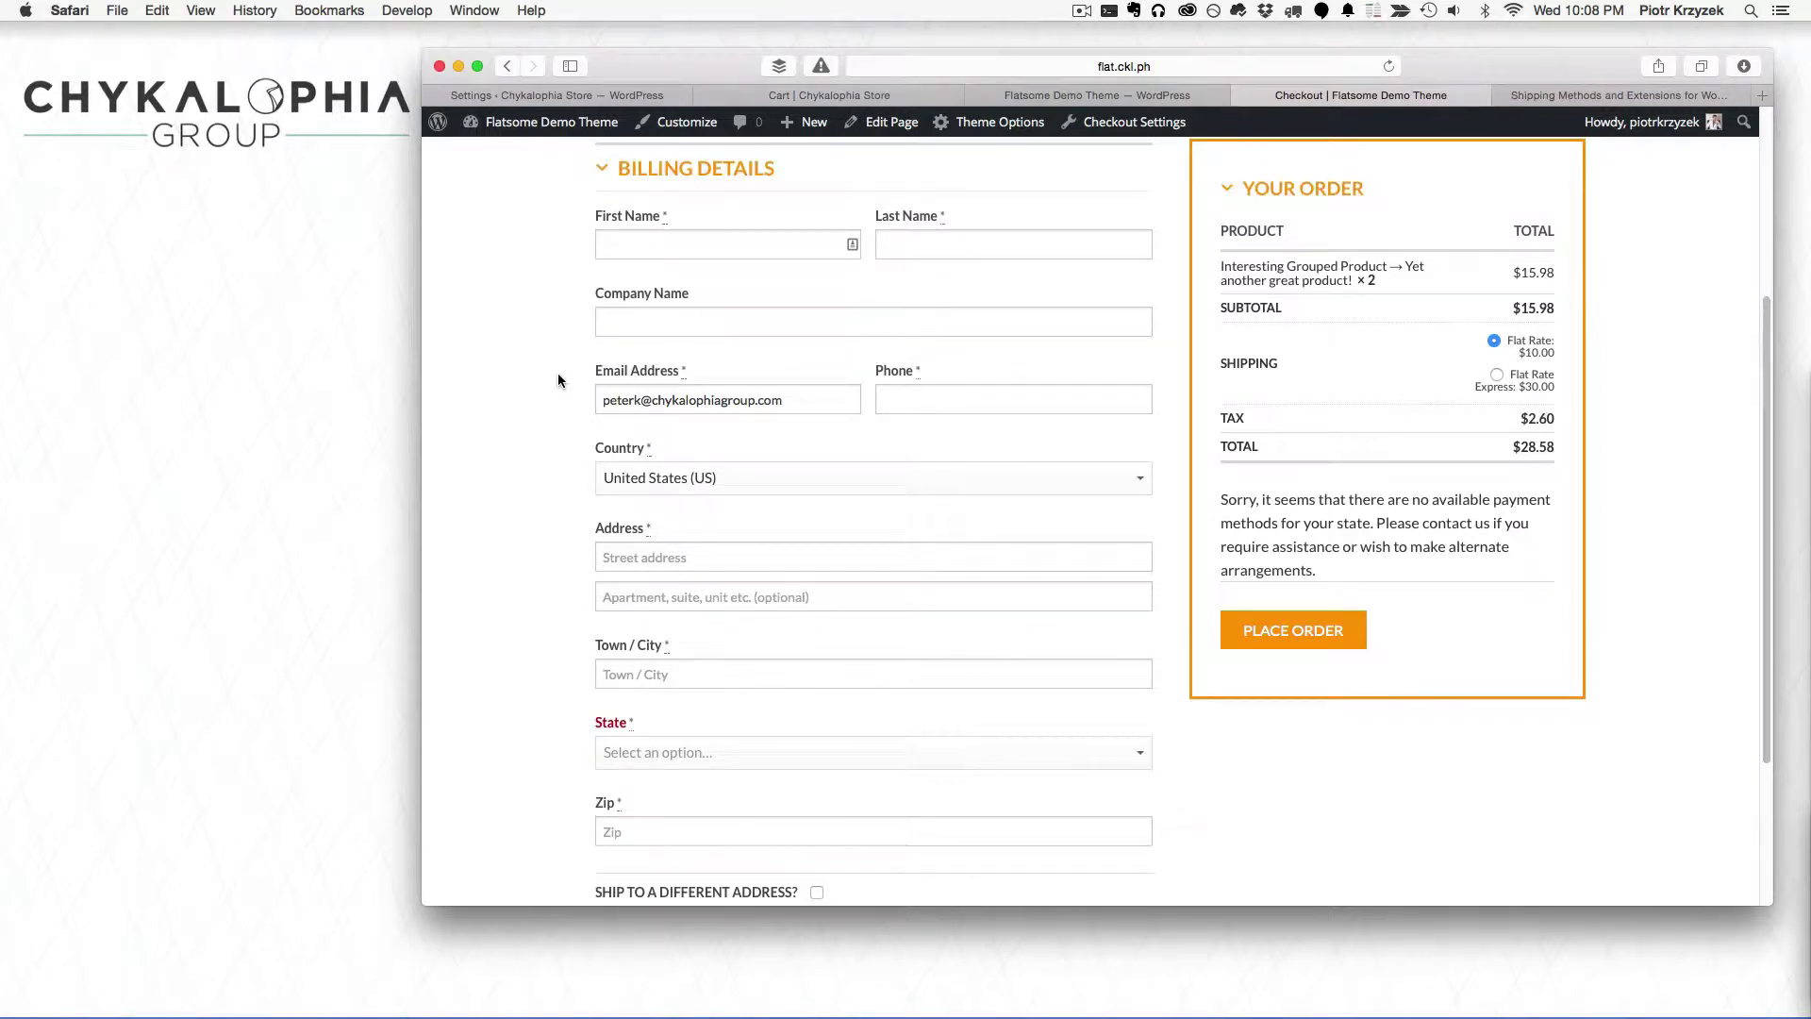
{"action": "scroll", "coordinate": [574, 376], "scroll_direction": "up", "scroll_amount": 1}
{"action": "scroll", "coordinate": [661, 415], "scroll_direction": "down", "scroll_amount": 4}
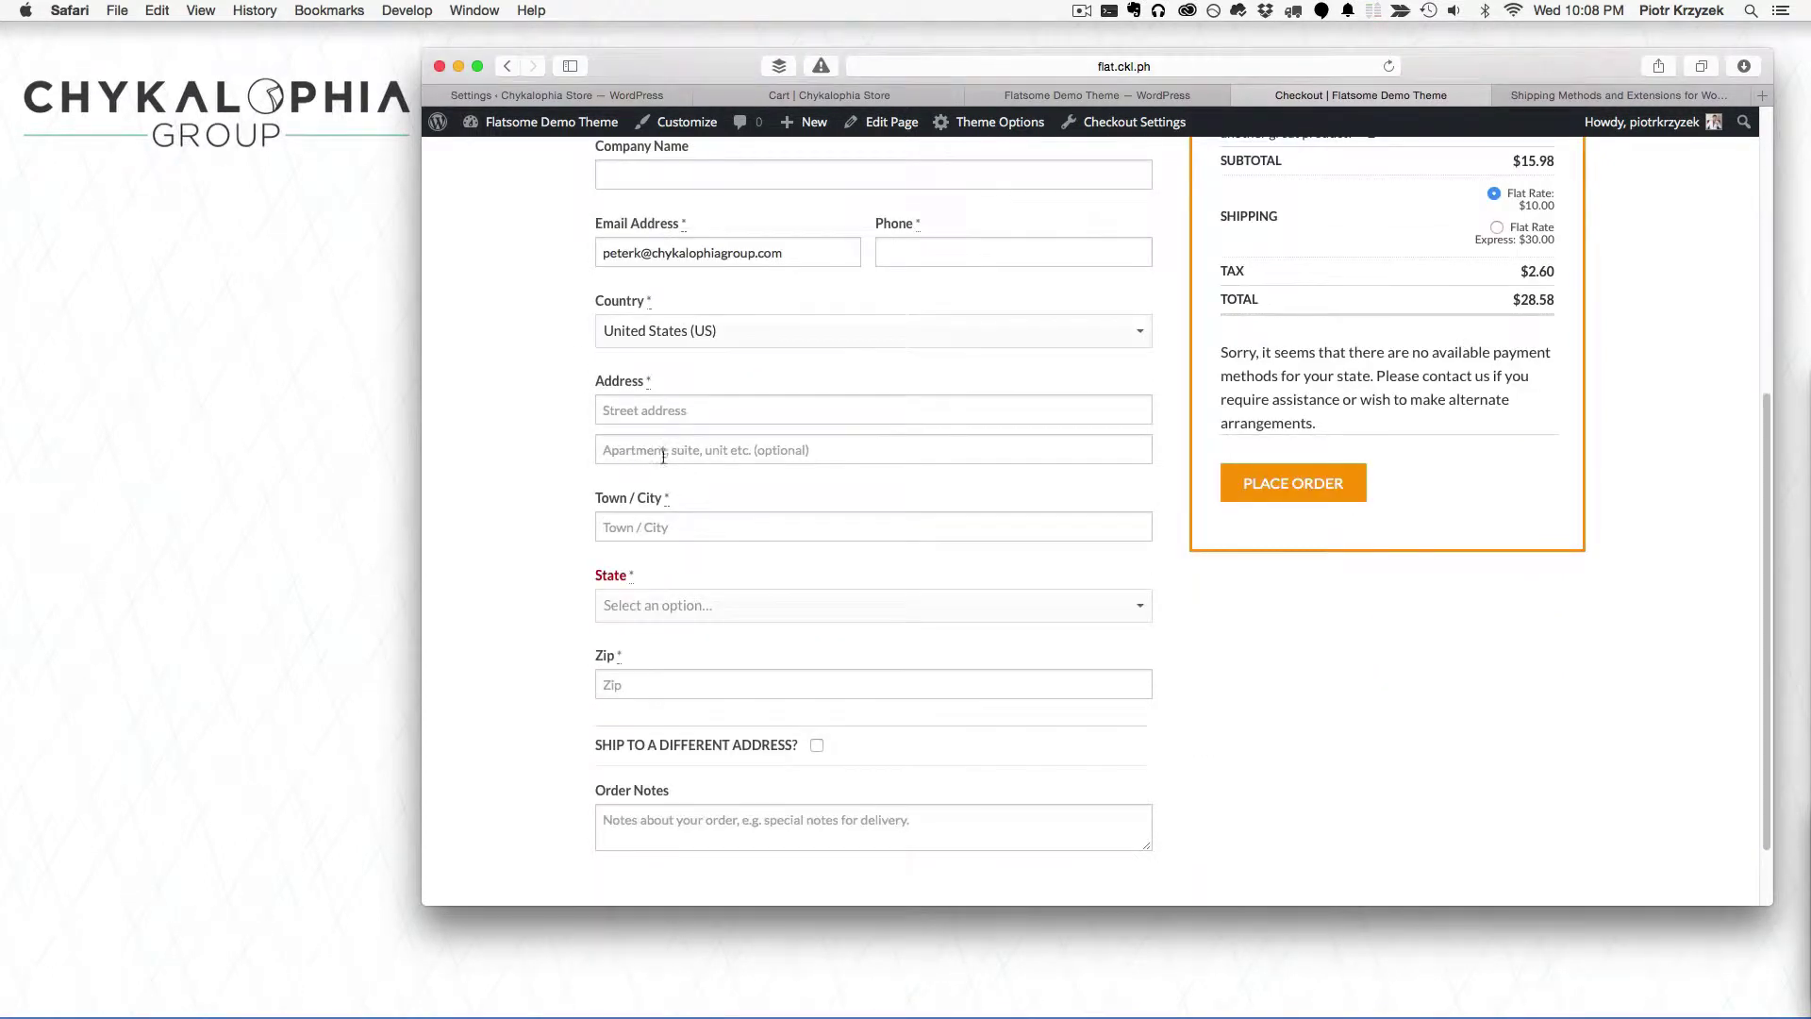
{"action": "scroll", "coordinate": [663, 456], "scroll_direction": "down", "scroll_amount": 1}
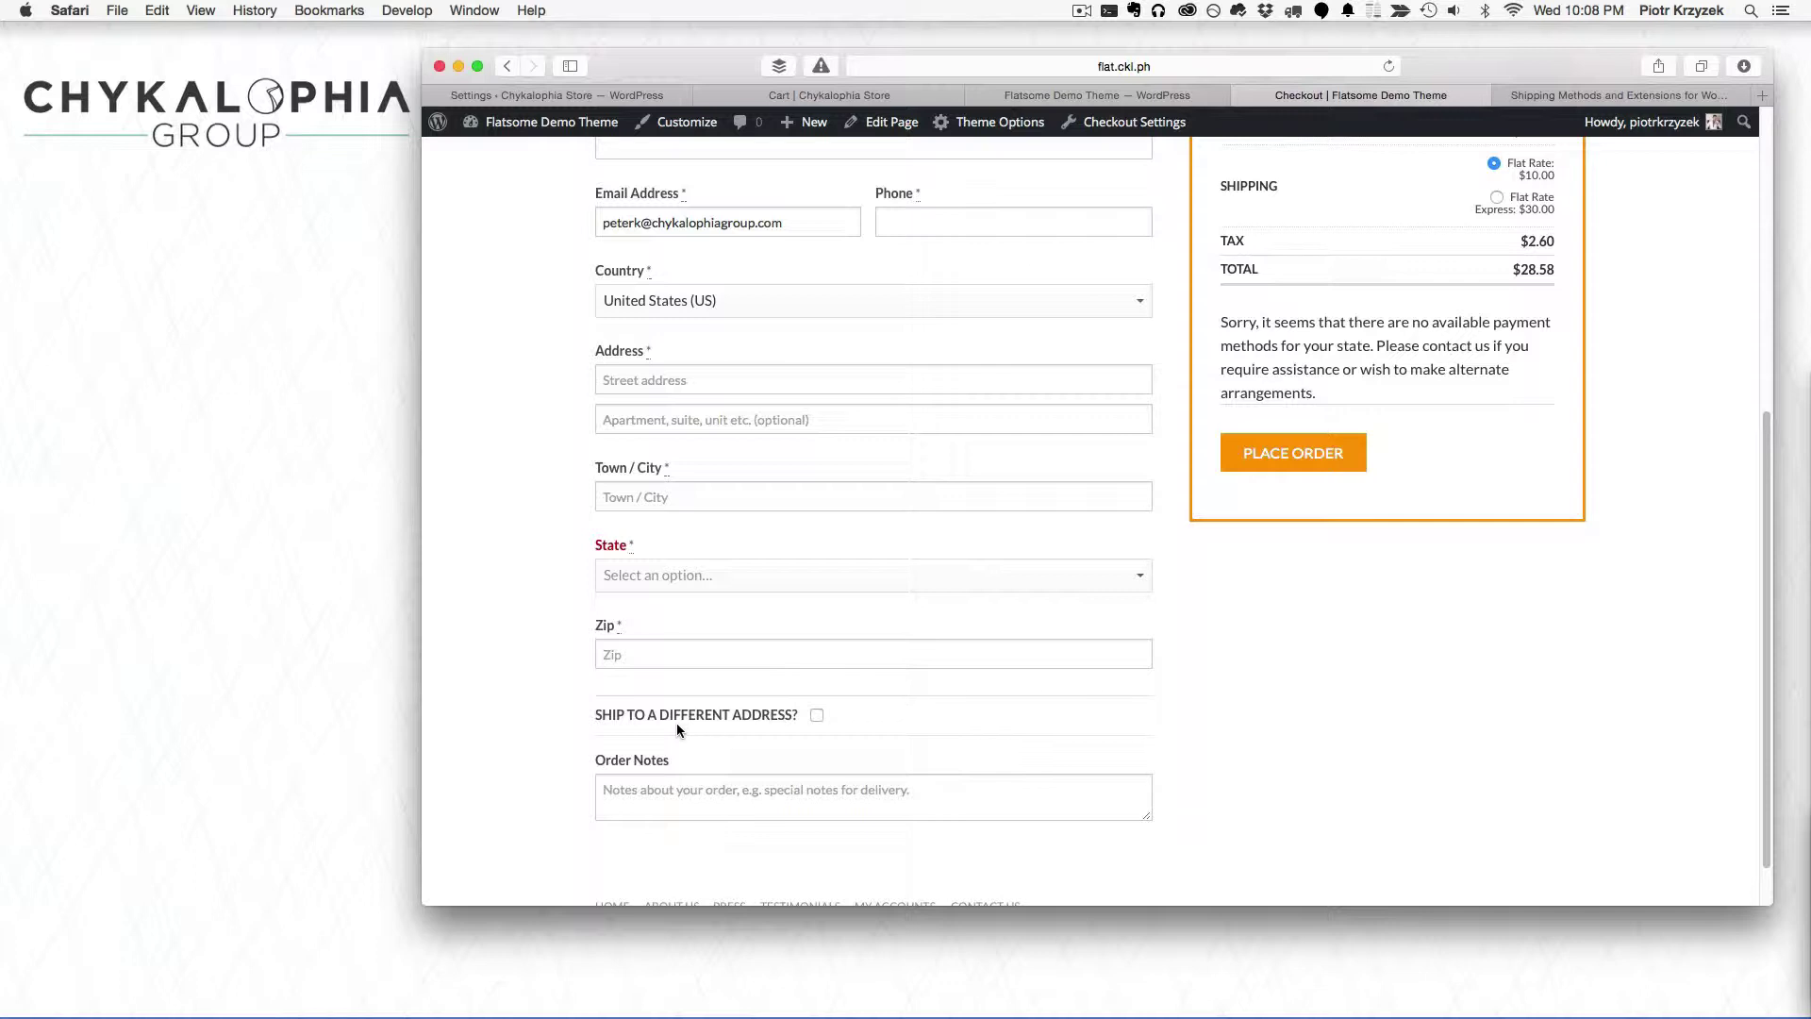
{"action": "scroll", "coordinate": [688, 679], "scroll_direction": "up", "scroll_amount": 2}
{"action": "scroll", "coordinate": [641, 651], "scroll_direction": "down", "scroll_amount": 3}
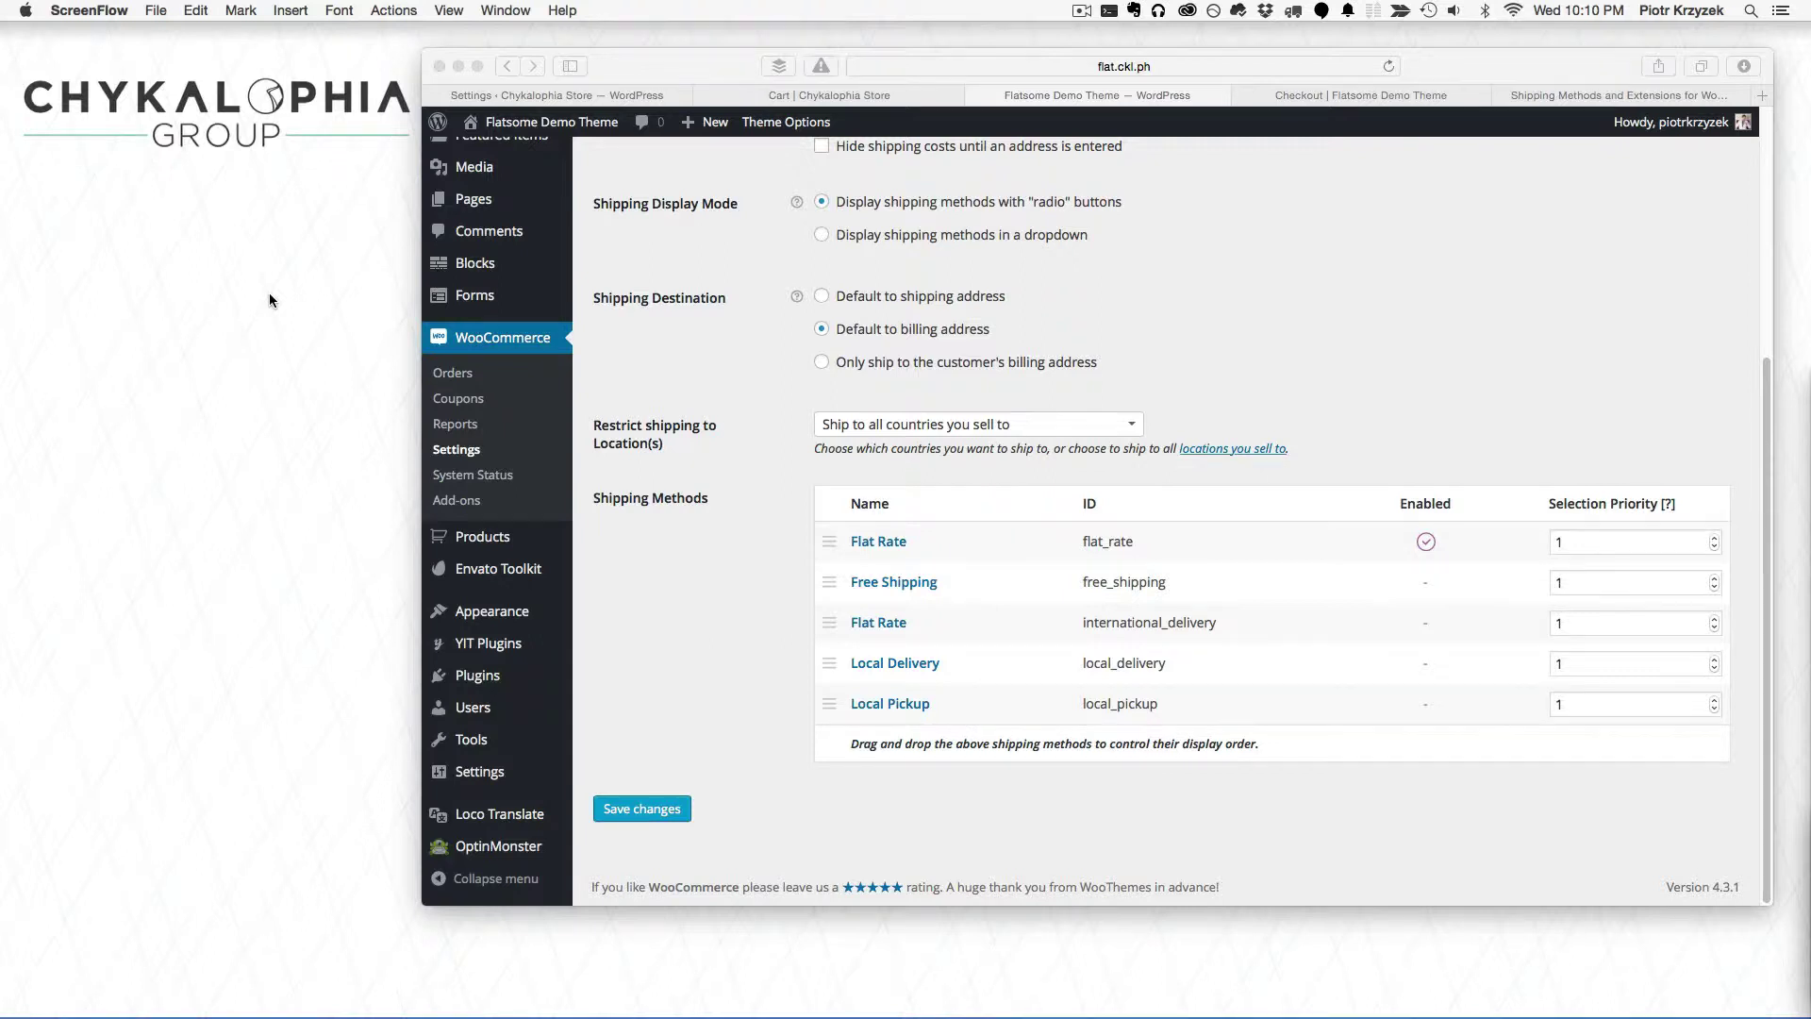
{"action": "left_click", "coordinate": [829, 428]}
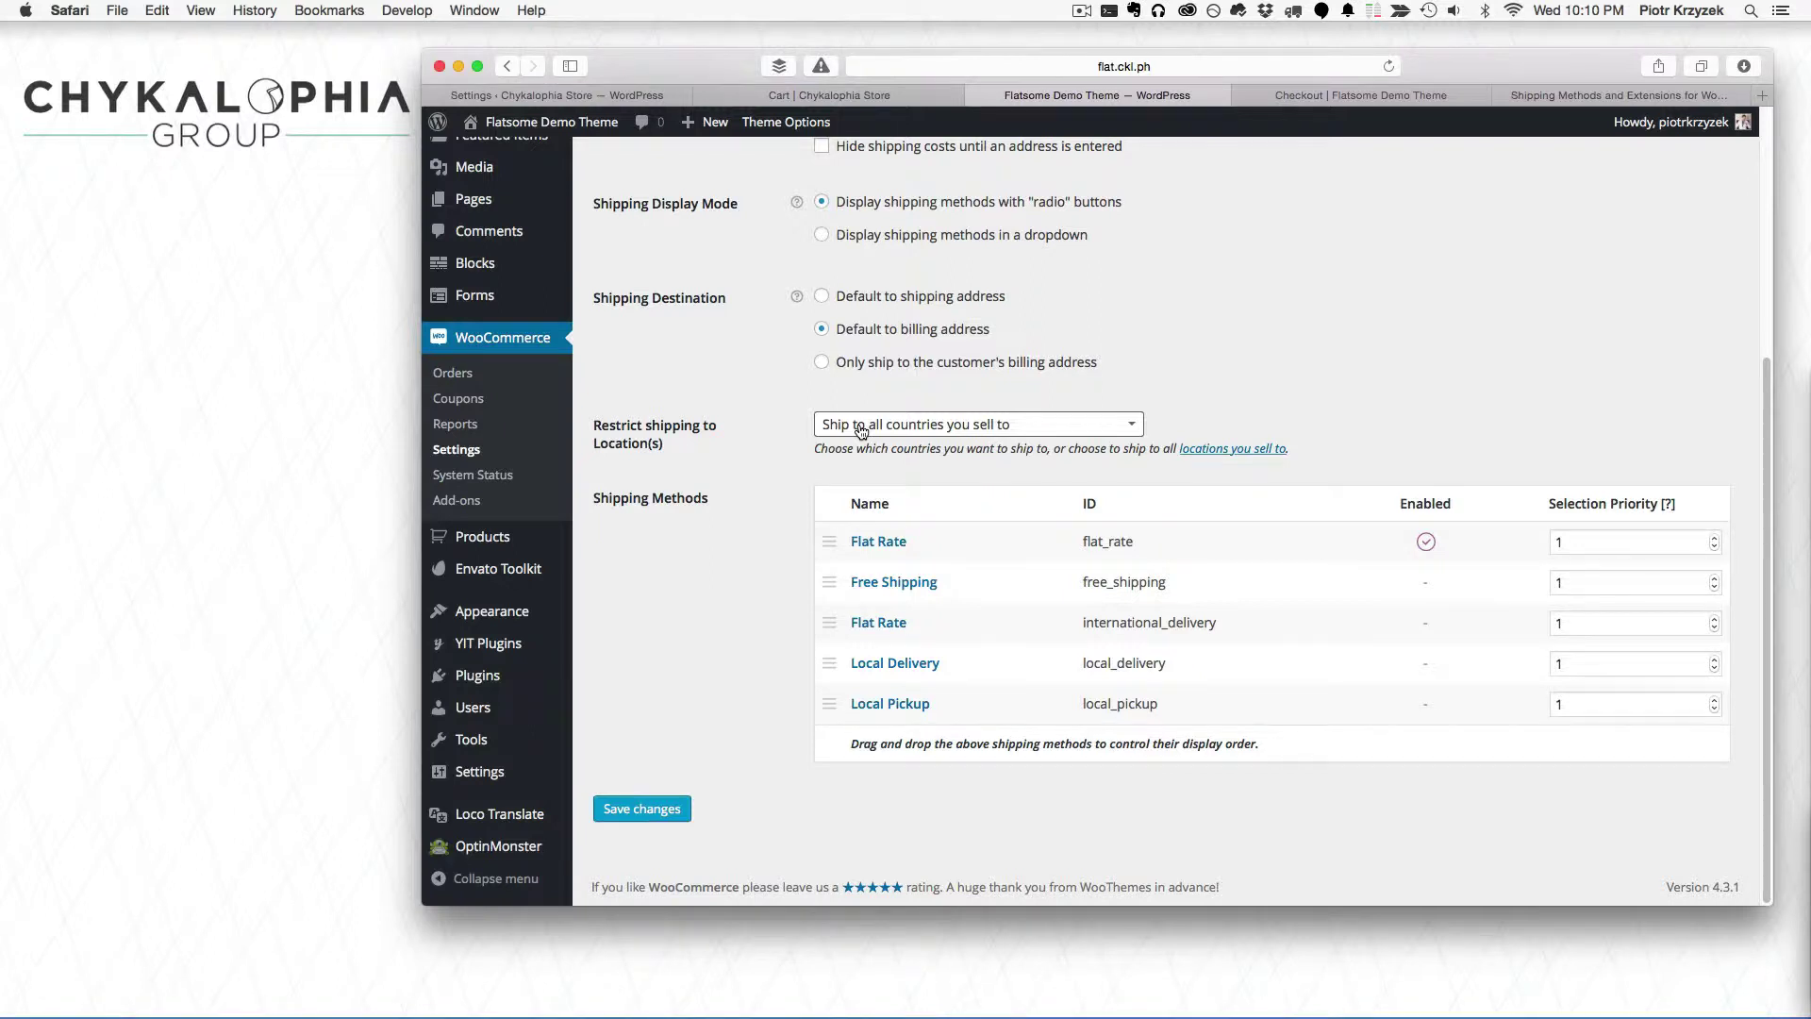
{"action": "left_click", "coordinate": [861, 431]}
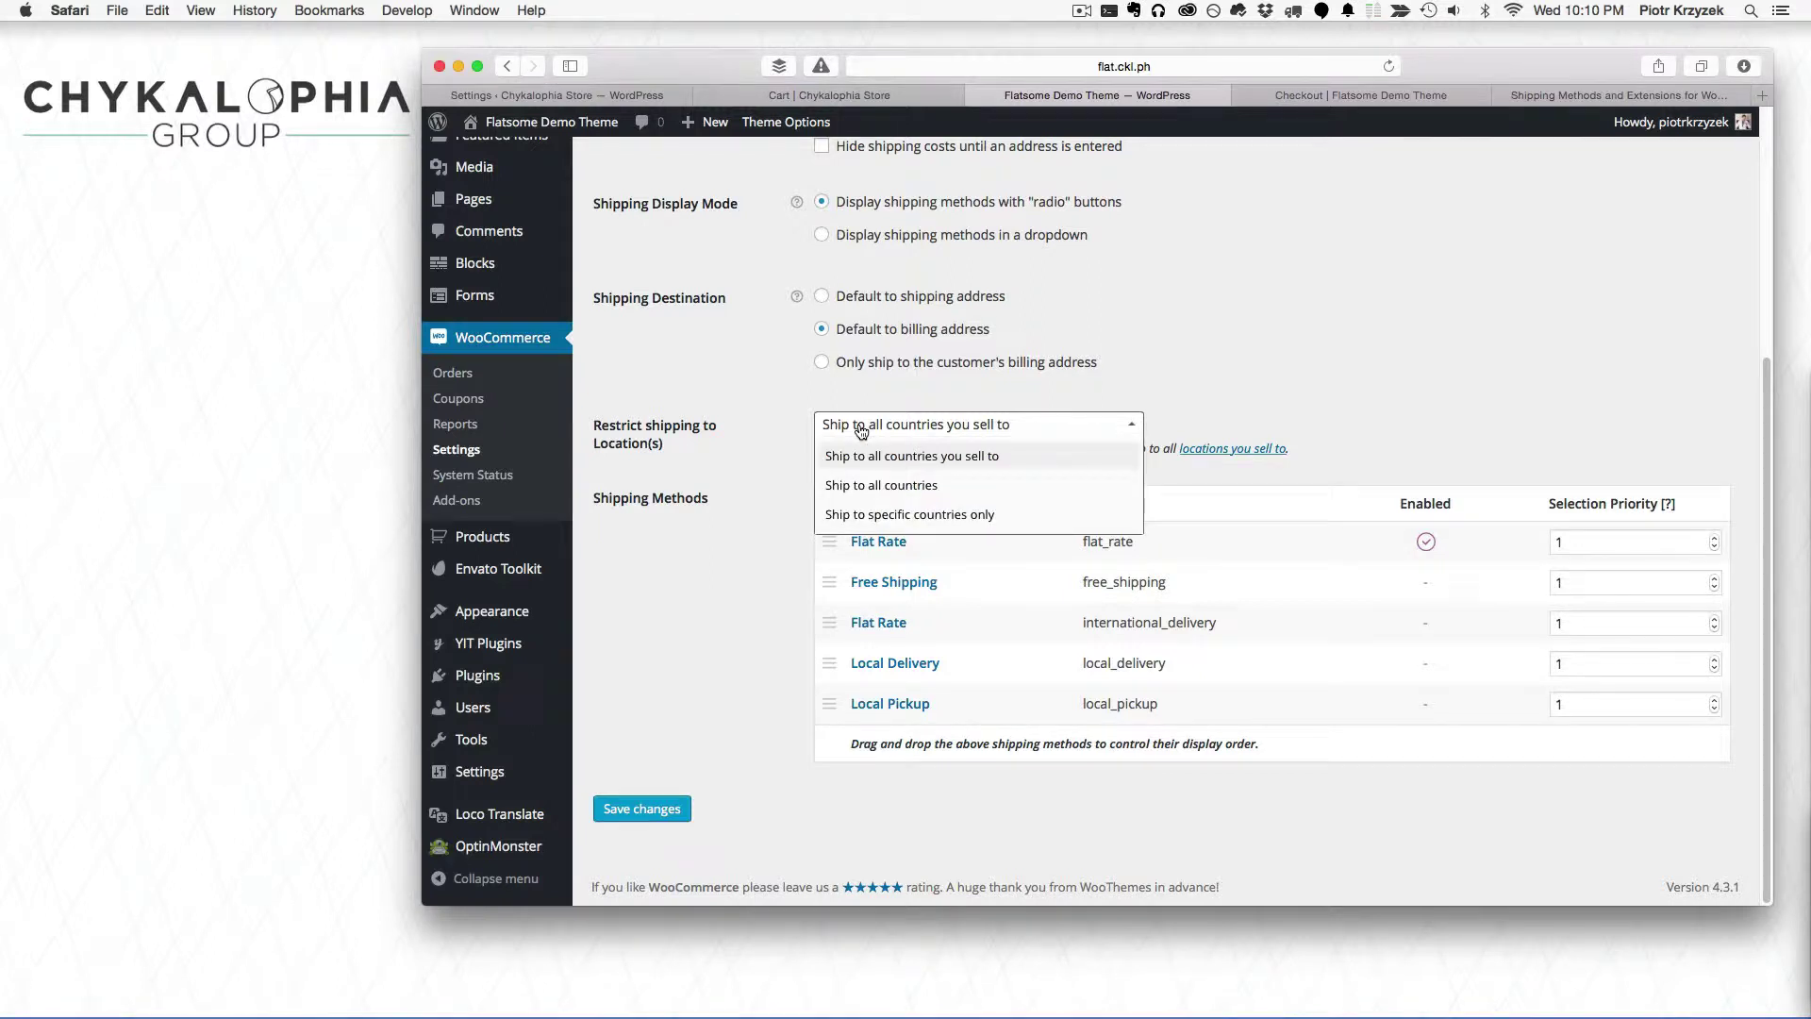
{"action": "left_click", "coordinate": [872, 517]}
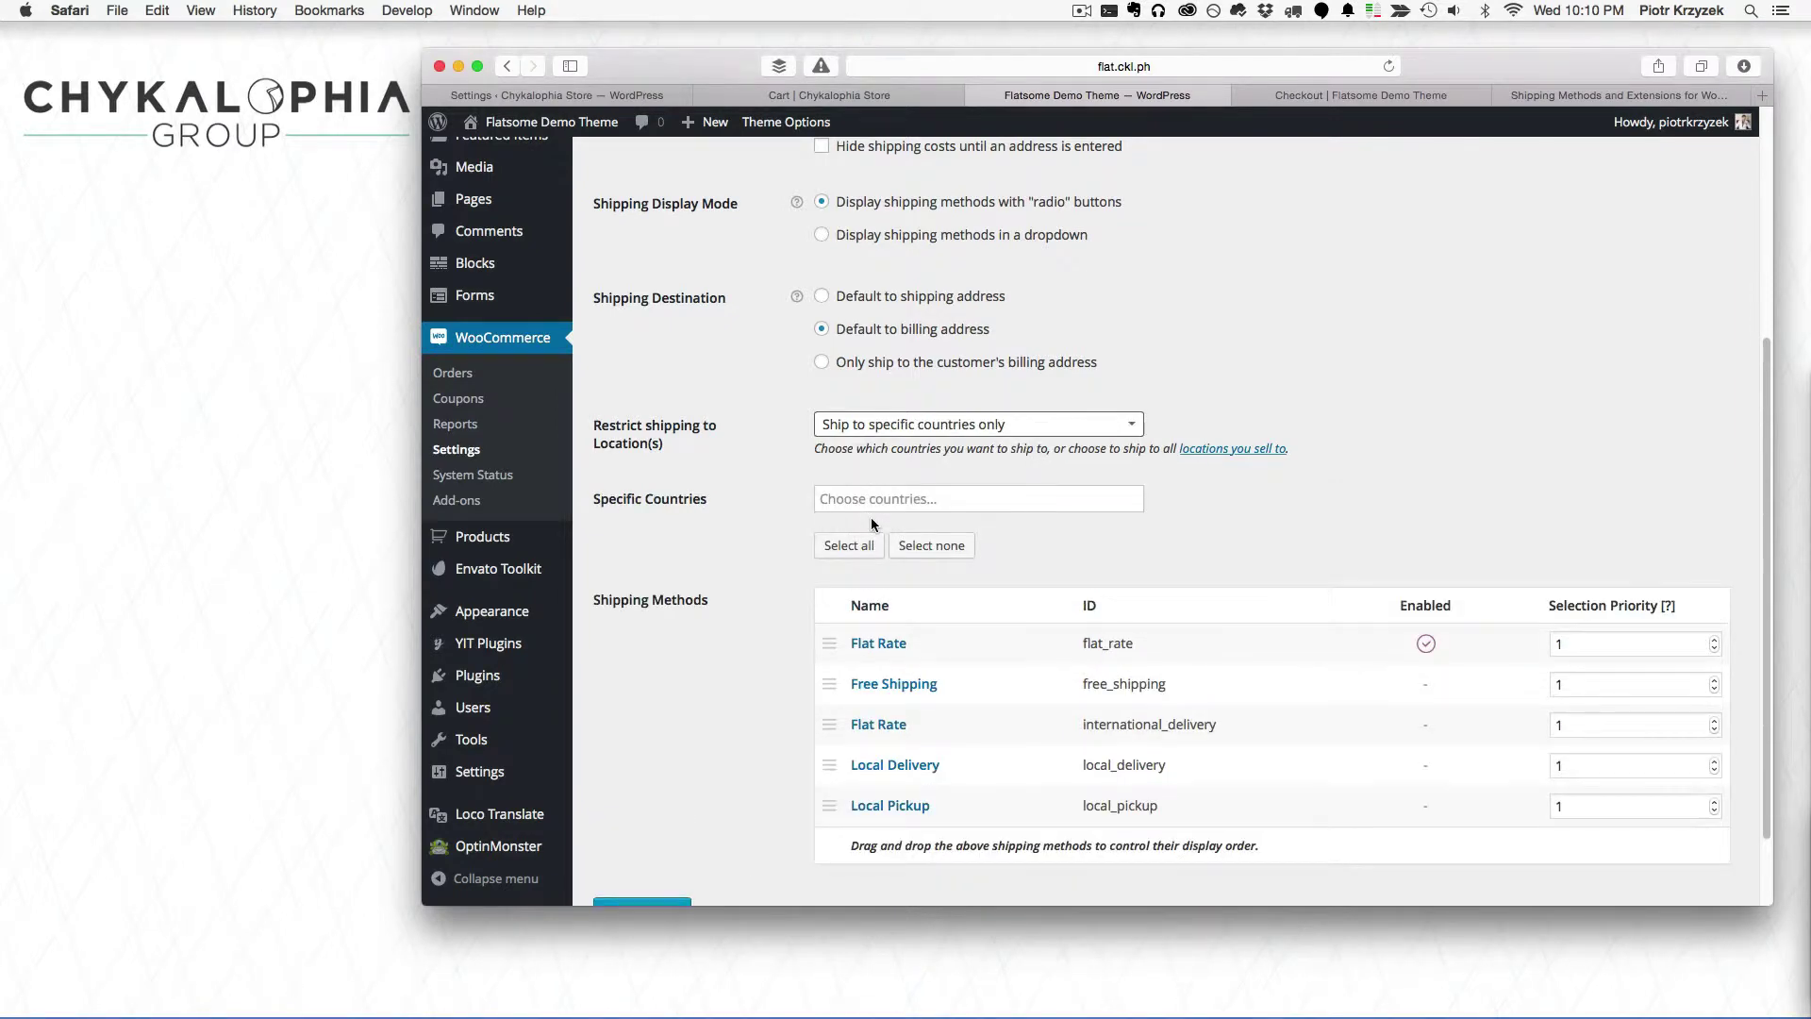
{"action": "left_click", "coordinate": [942, 498]}
{"action": "scroll", "coordinate": [877, 587], "scroll_direction": "down", "scroll_amount": 3}
{"action": "scroll", "coordinate": [878, 587], "scroll_direction": "down", "scroll_amount": 20}
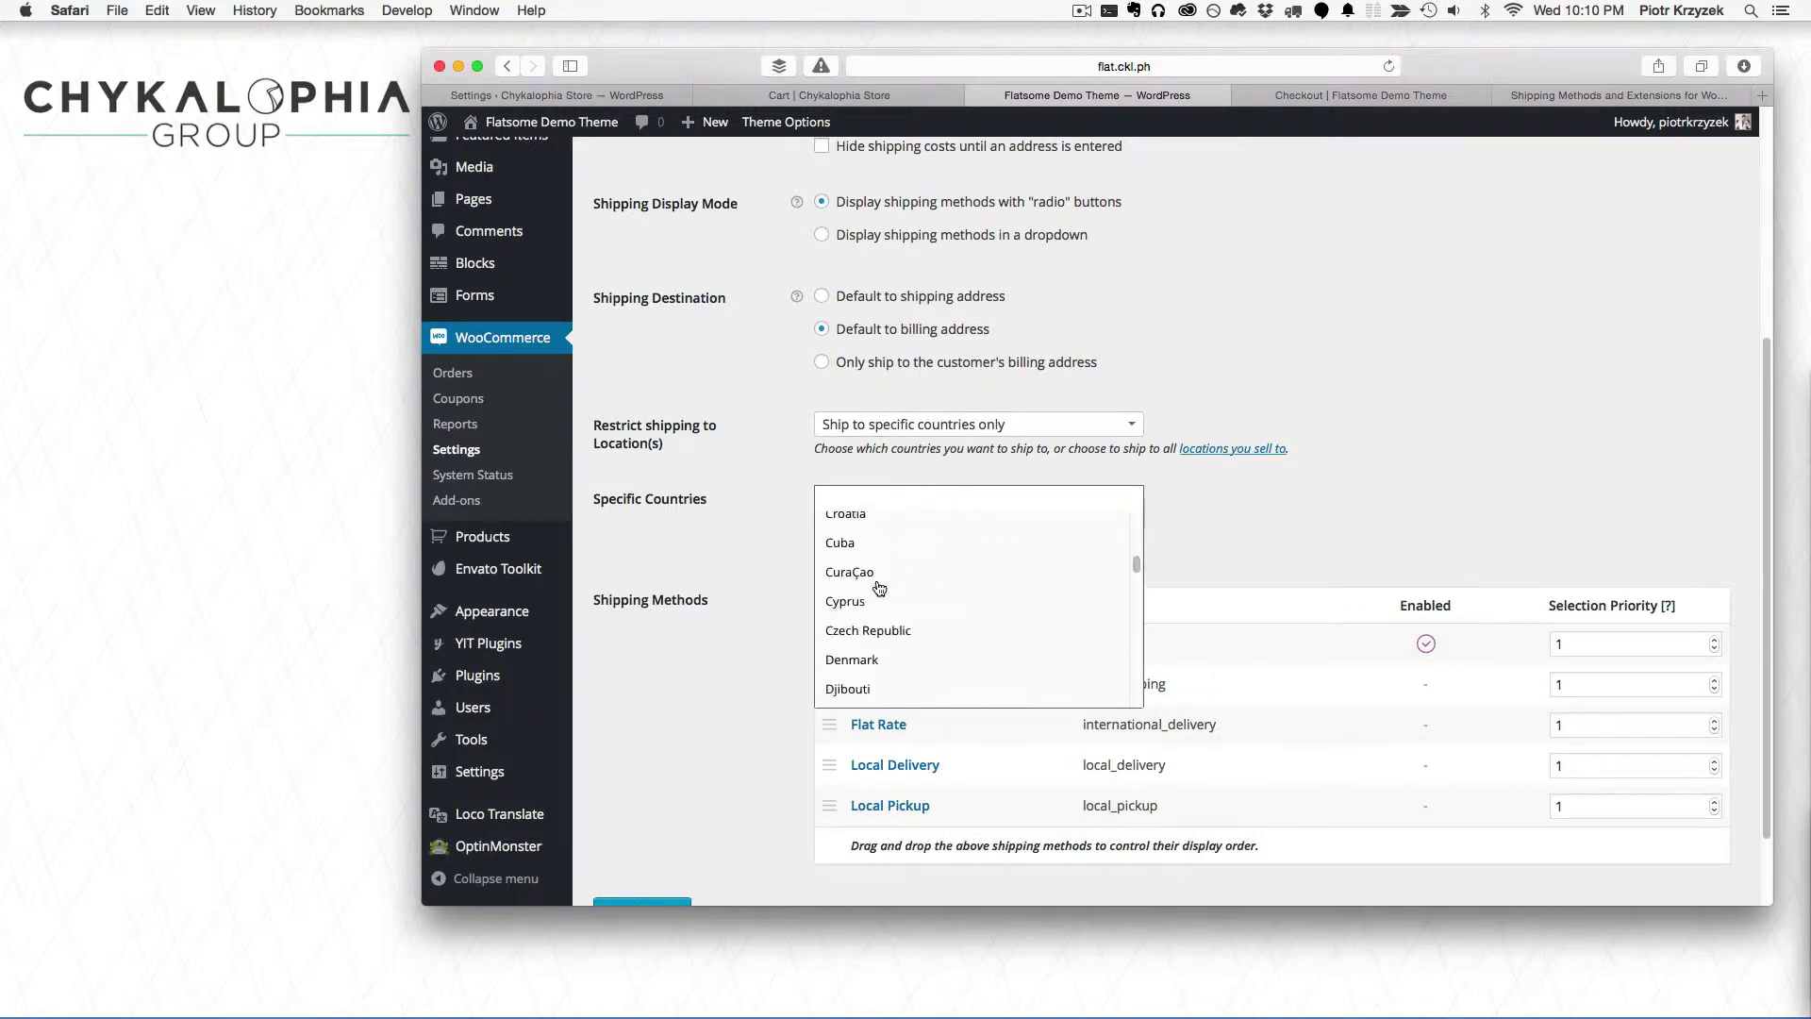
{"action": "left_click", "coordinate": [719, 514]}
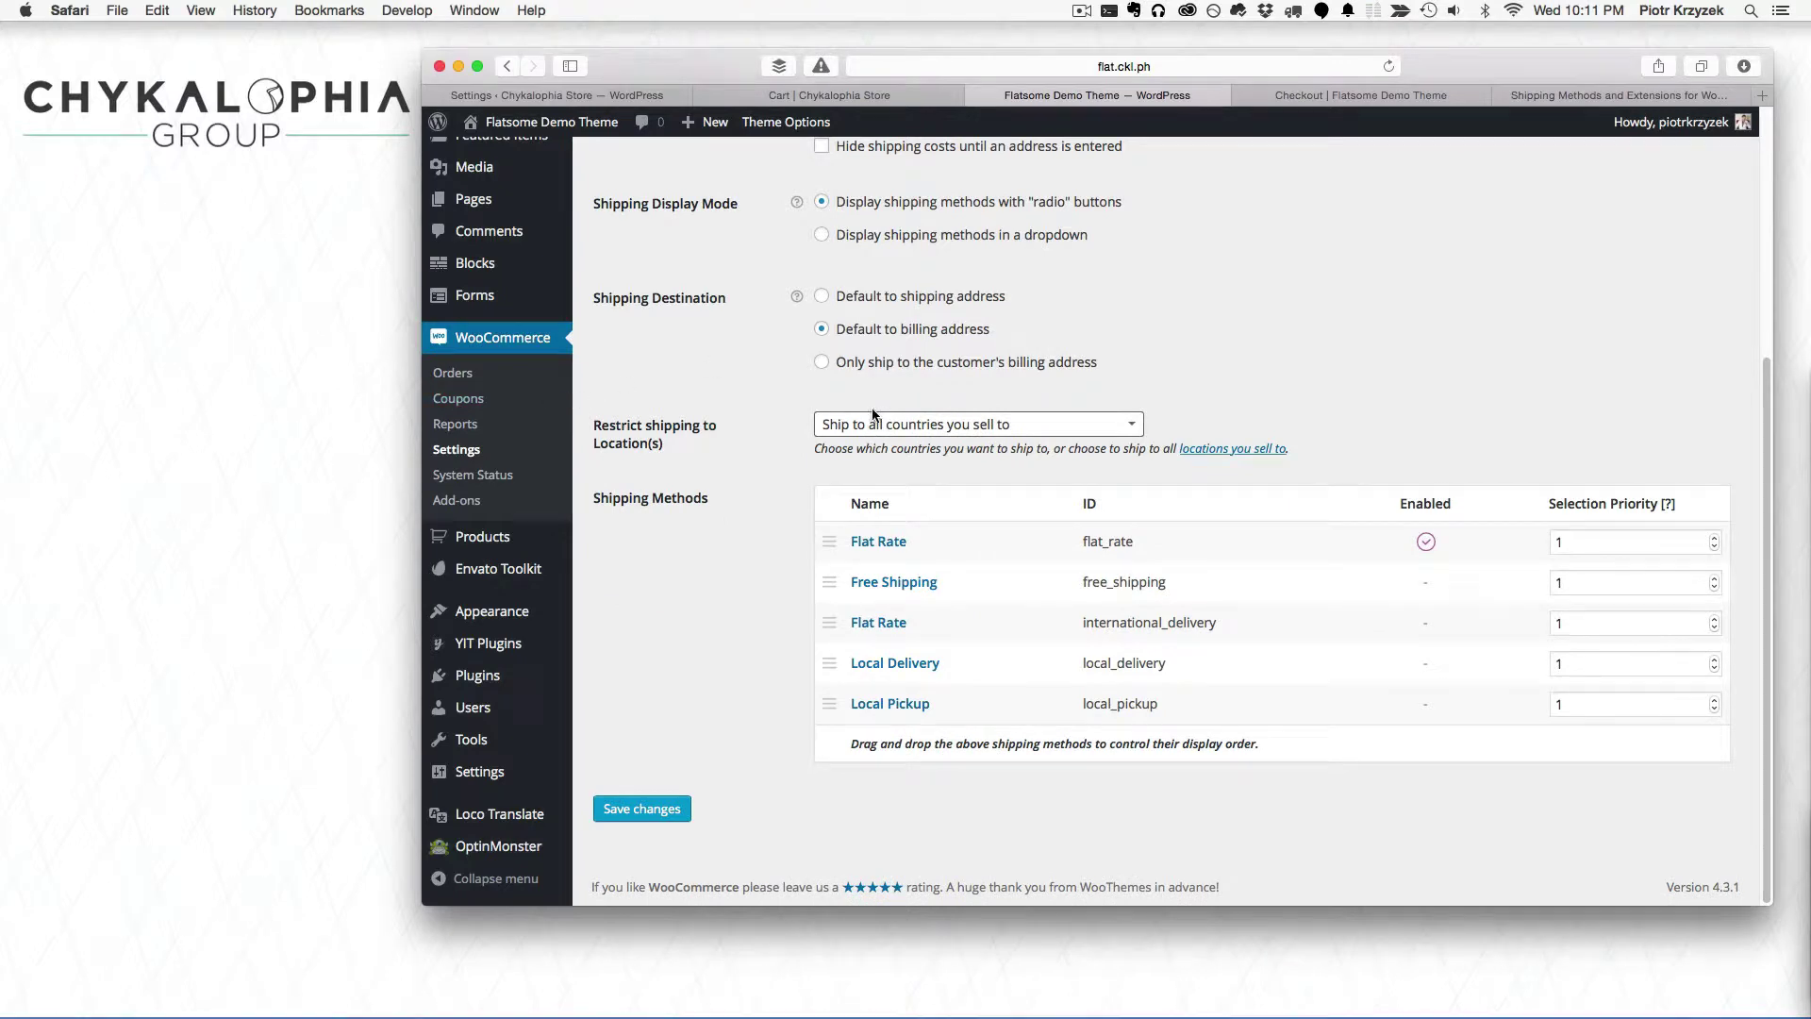
Step: Change 'Restrict shipping to Location(s)' to 'Ship to all countries'
{"action": "left_click", "coordinate": [874, 422]}
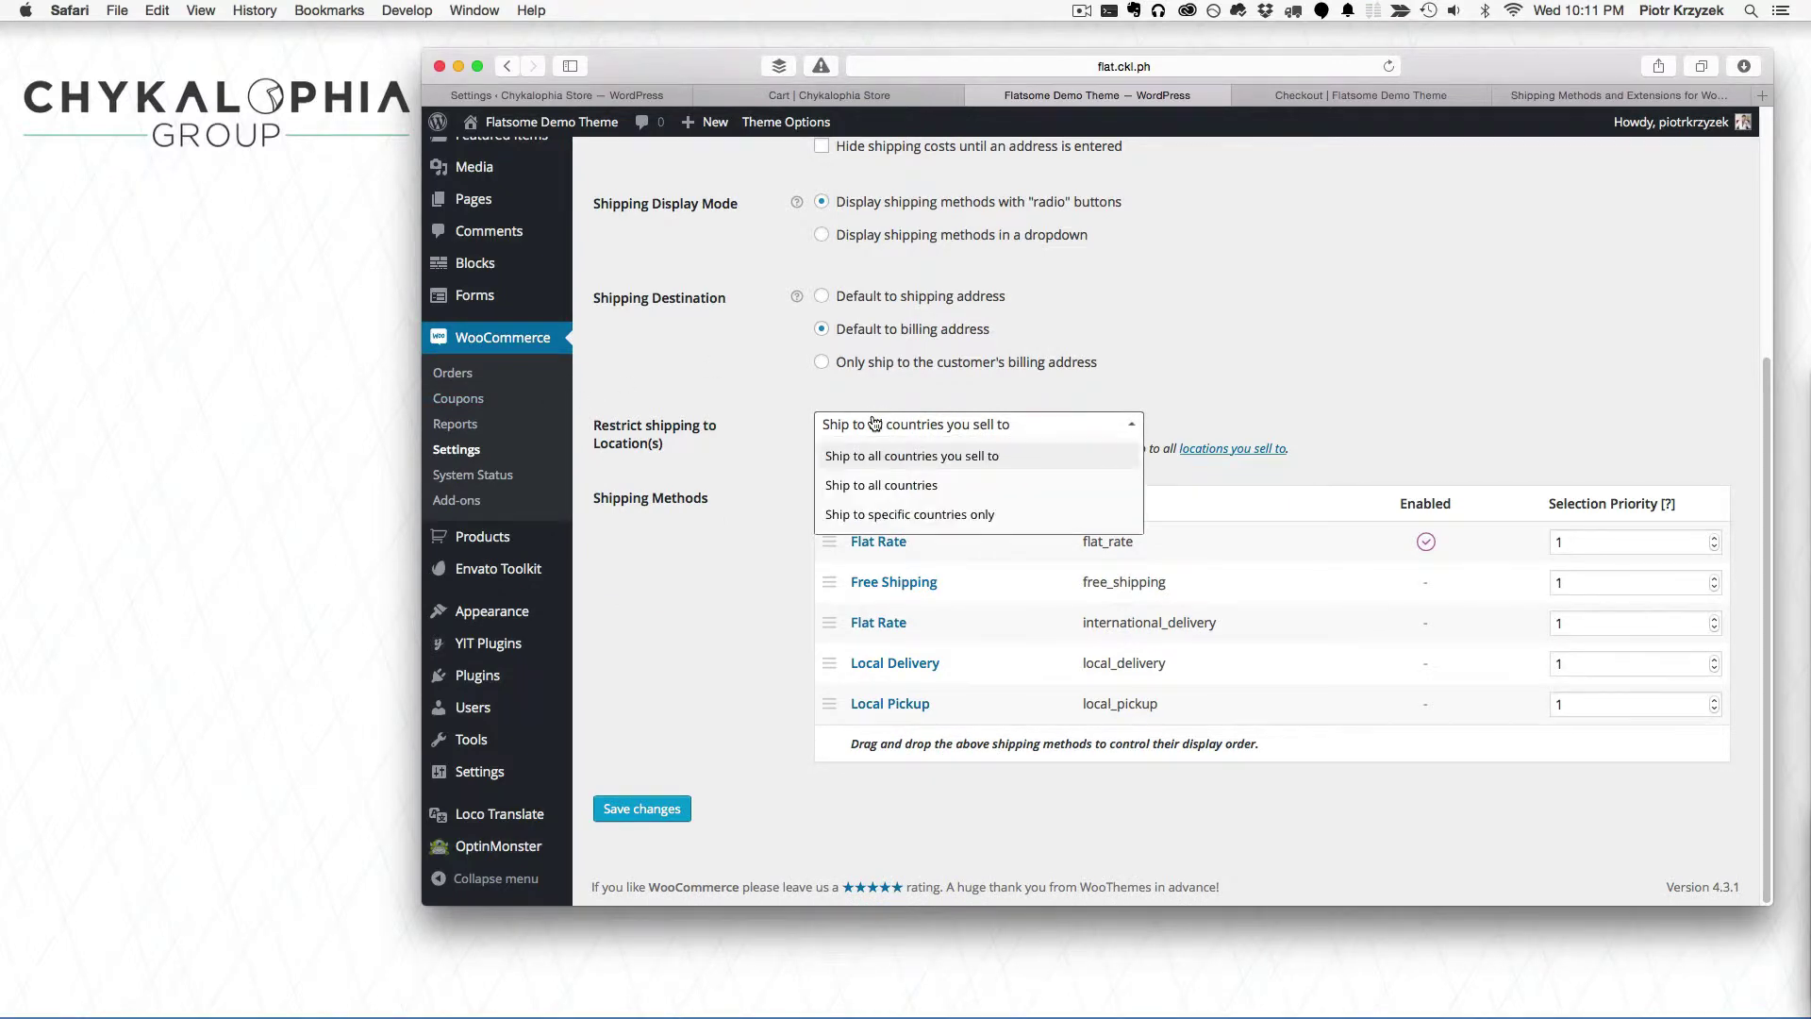
{"action": "left_click", "coordinate": [927, 487]}
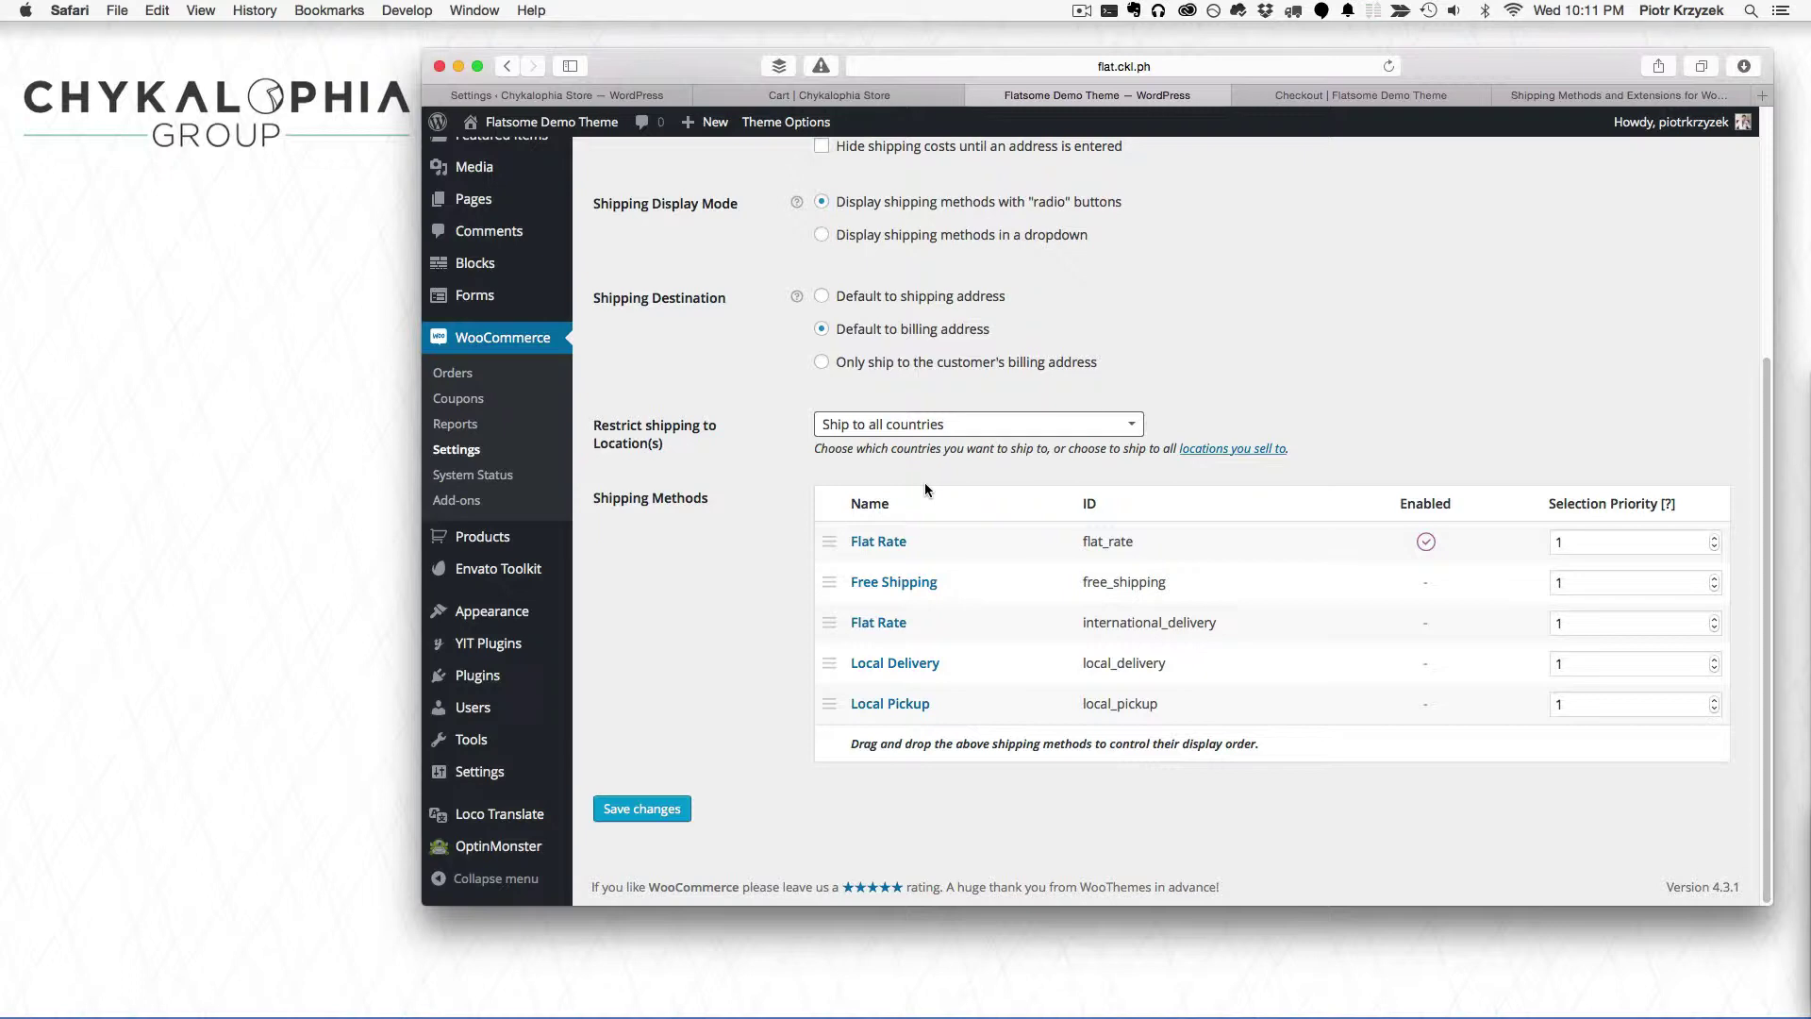
{"action": "scroll", "coordinate": [924, 483], "scroll_direction": "up", "scroll_amount": 5}
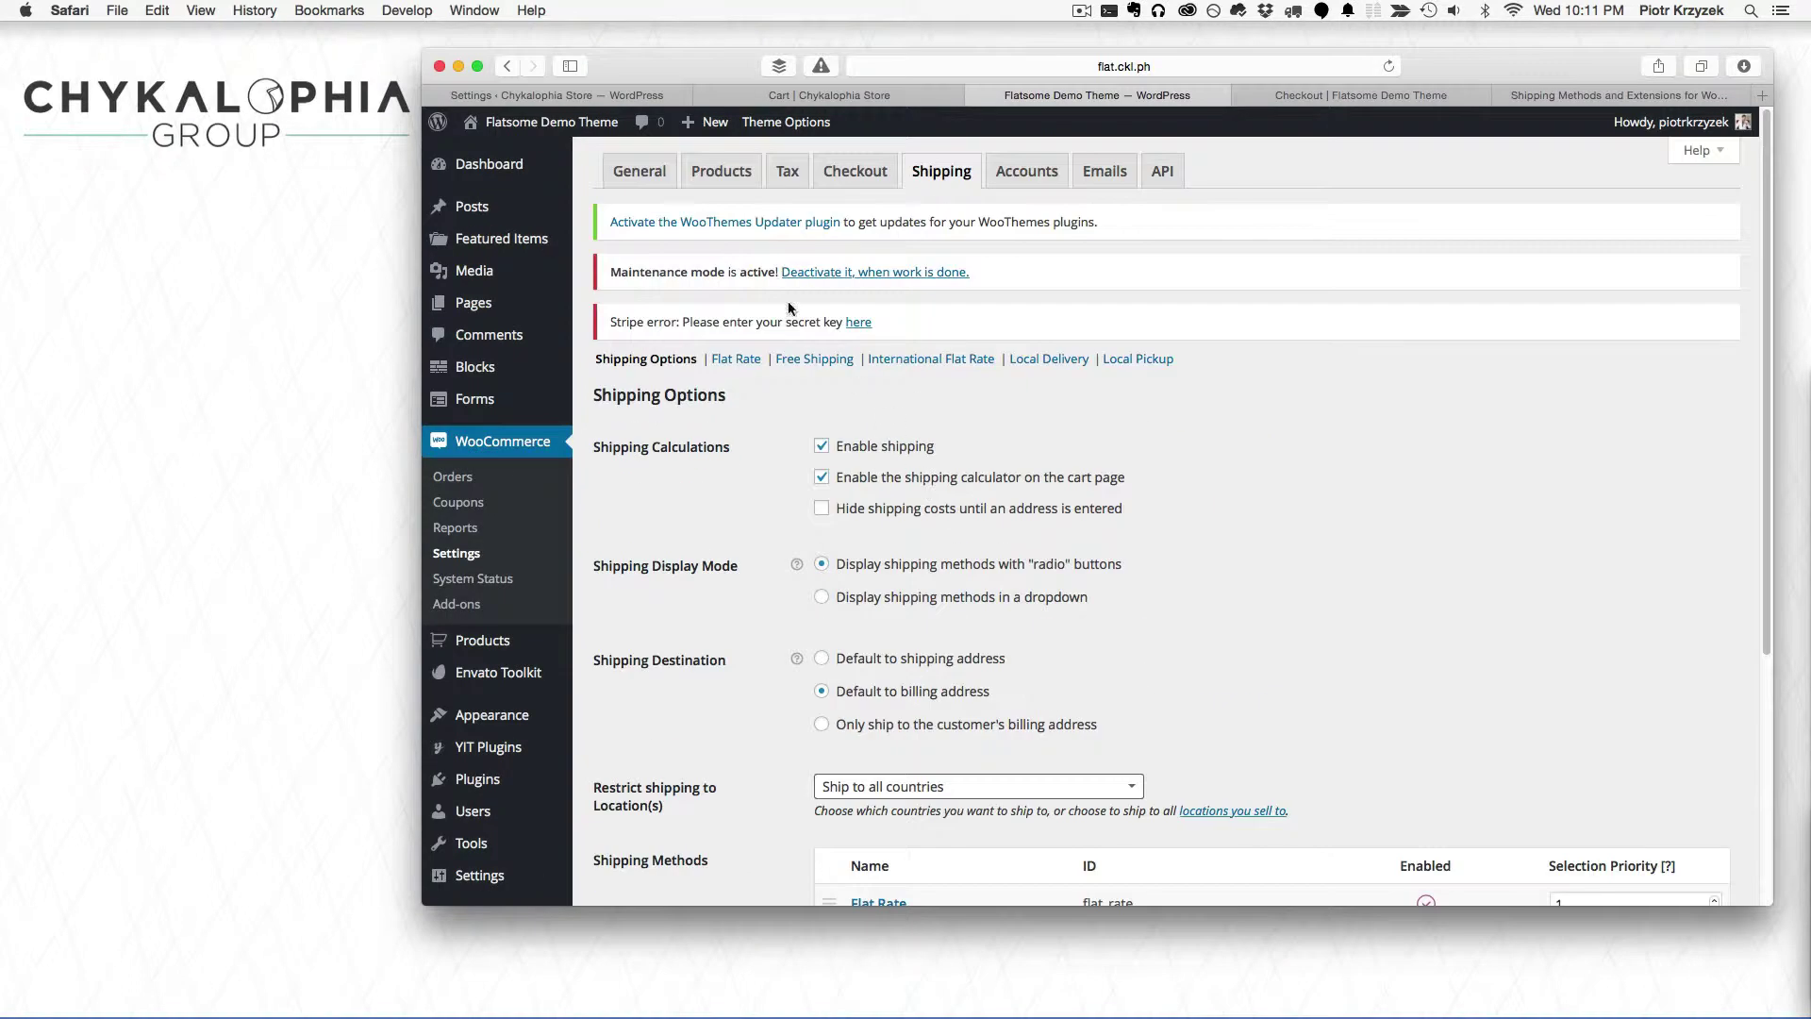
{"action": "scroll", "coordinate": [830, 567], "scroll_direction": "down", "scroll_amount": 5}
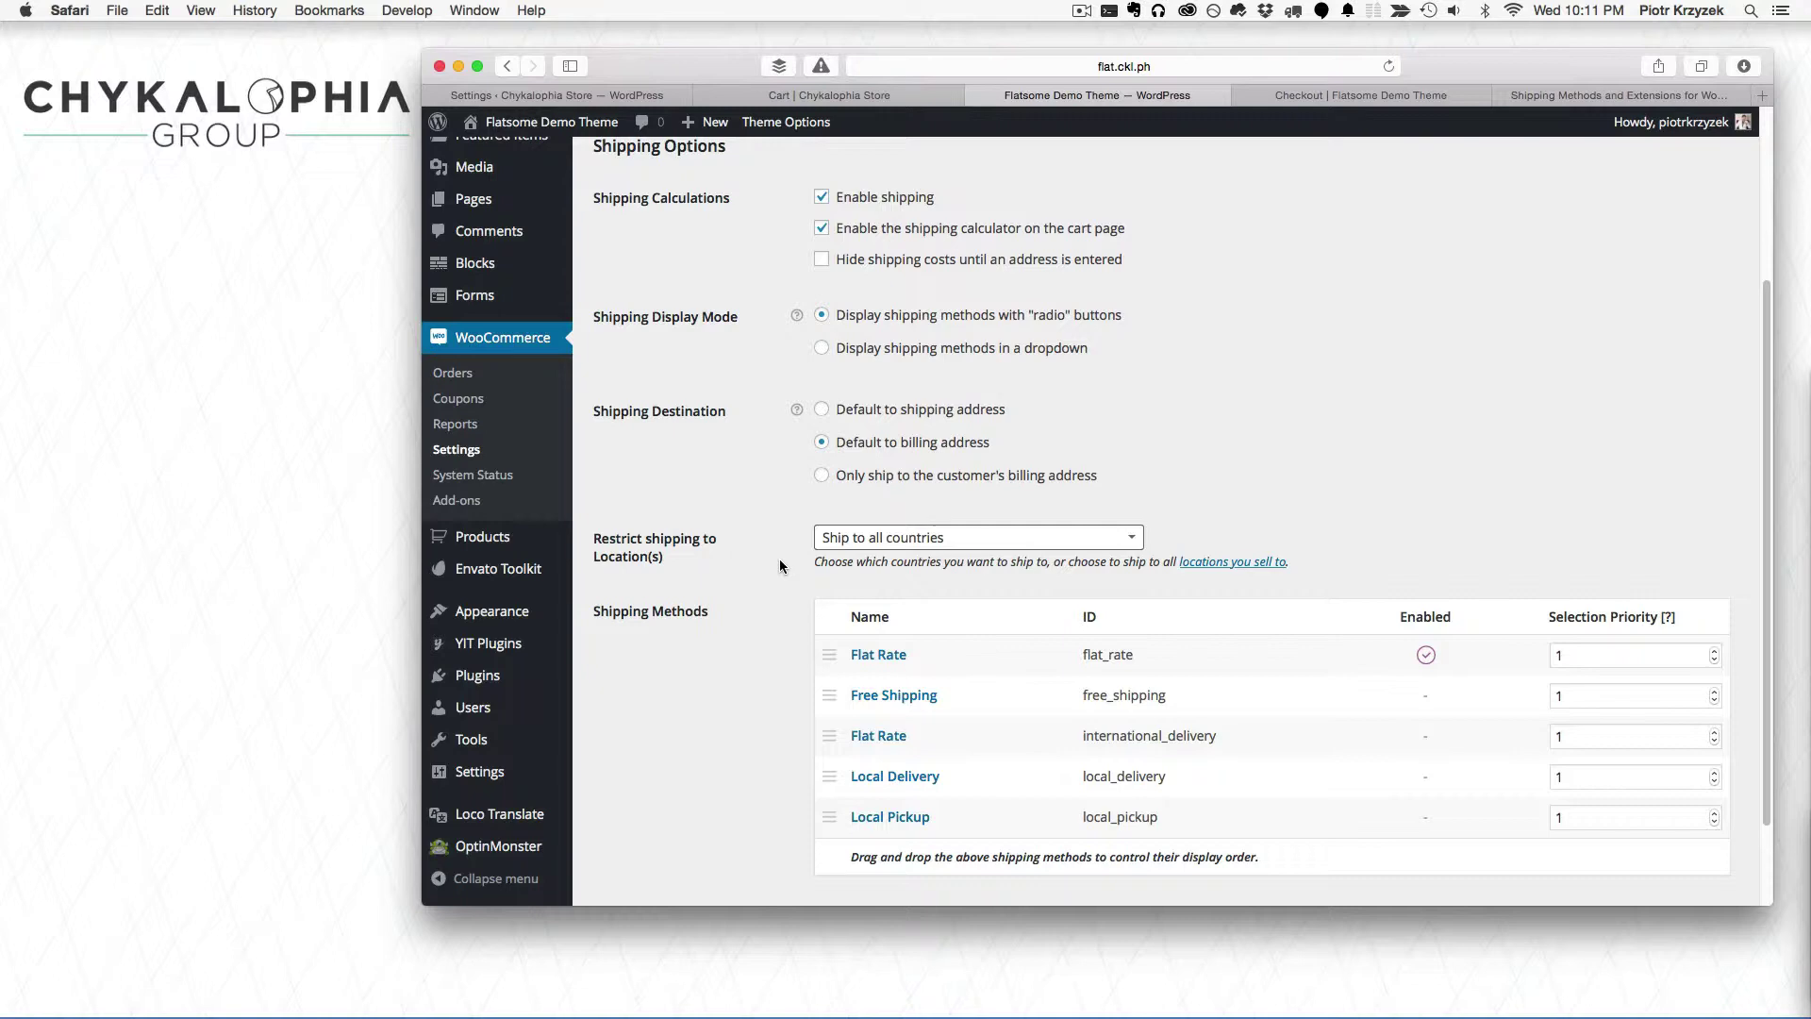
Step: Tick 'Ship to a different address?' on the checkout page
{"action": "left_click", "coordinate": [1337, 93]}
{"action": "scroll", "coordinate": [660, 472], "scroll_direction": "up", "scroll_amount": 10}
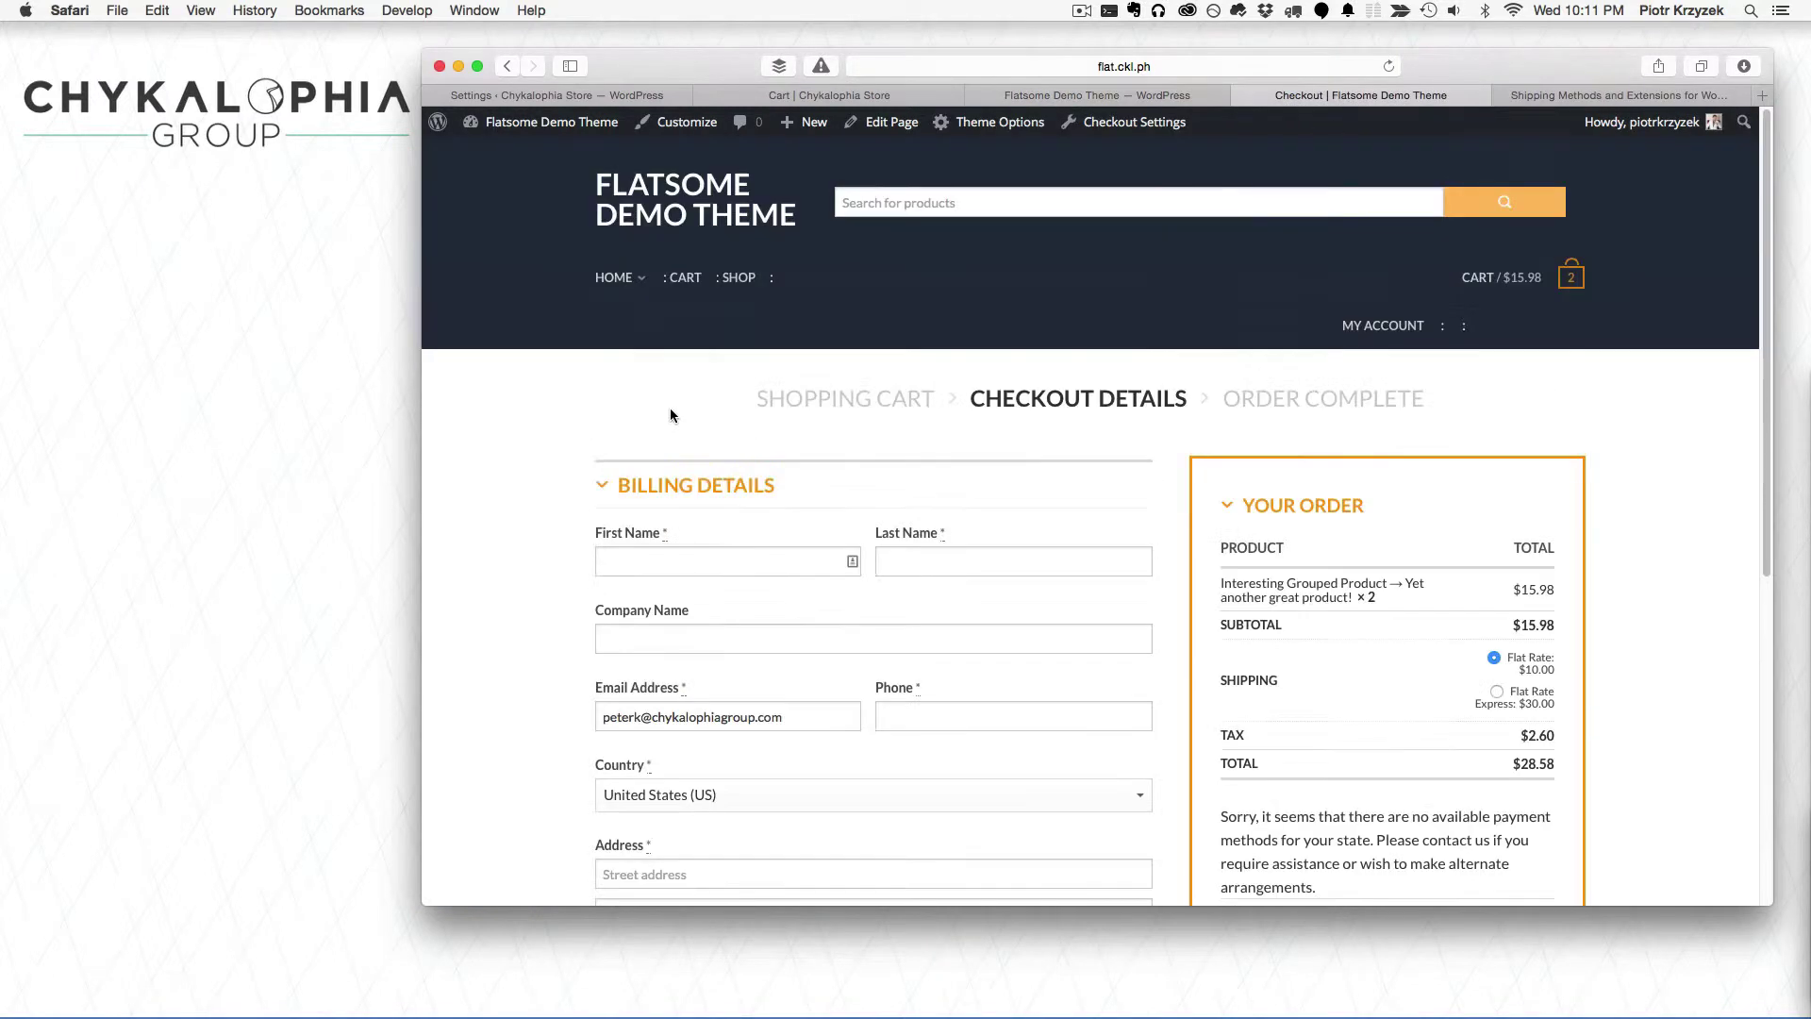
{"action": "scroll", "coordinate": [834, 566], "scroll_direction": "down", "scroll_amount": 5}
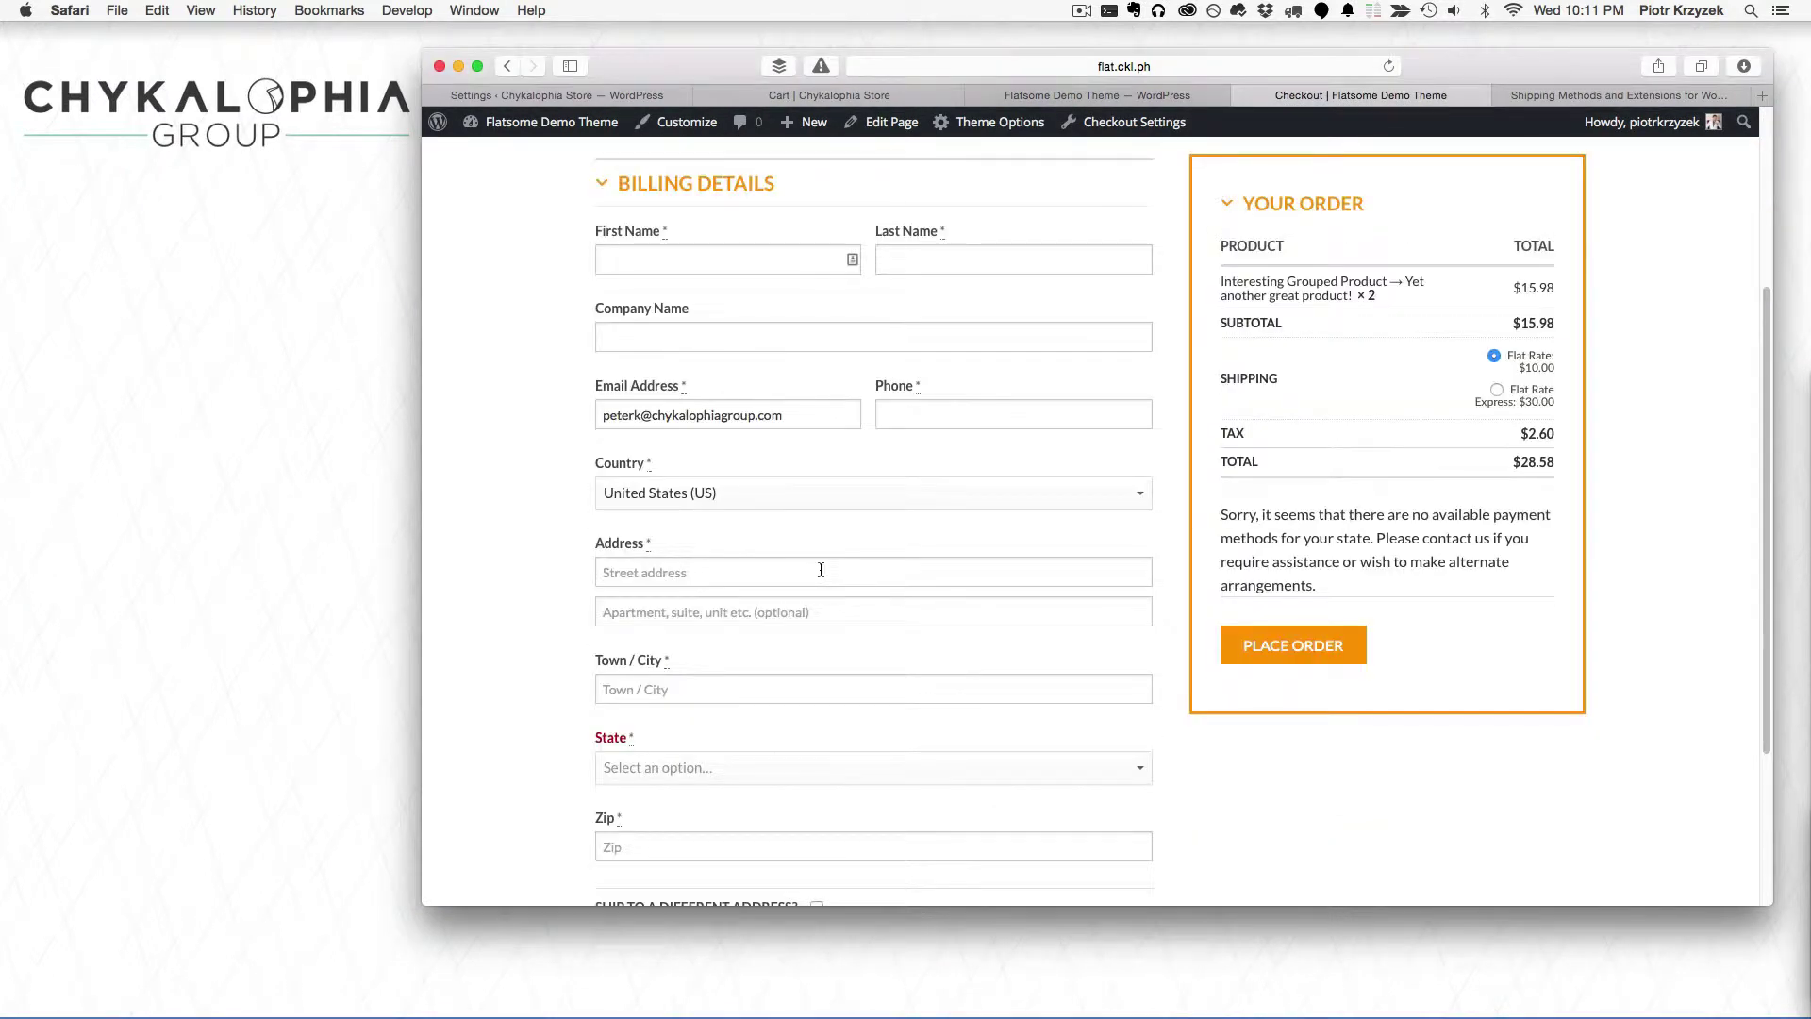
{"action": "scroll", "coordinate": [821, 570], "scroll_direction": "down", "scroll_amount": 2}
{"action": "scroll", "coordinate": [806, 582], "scroll_direction": "down", "scroll_amount": 4}
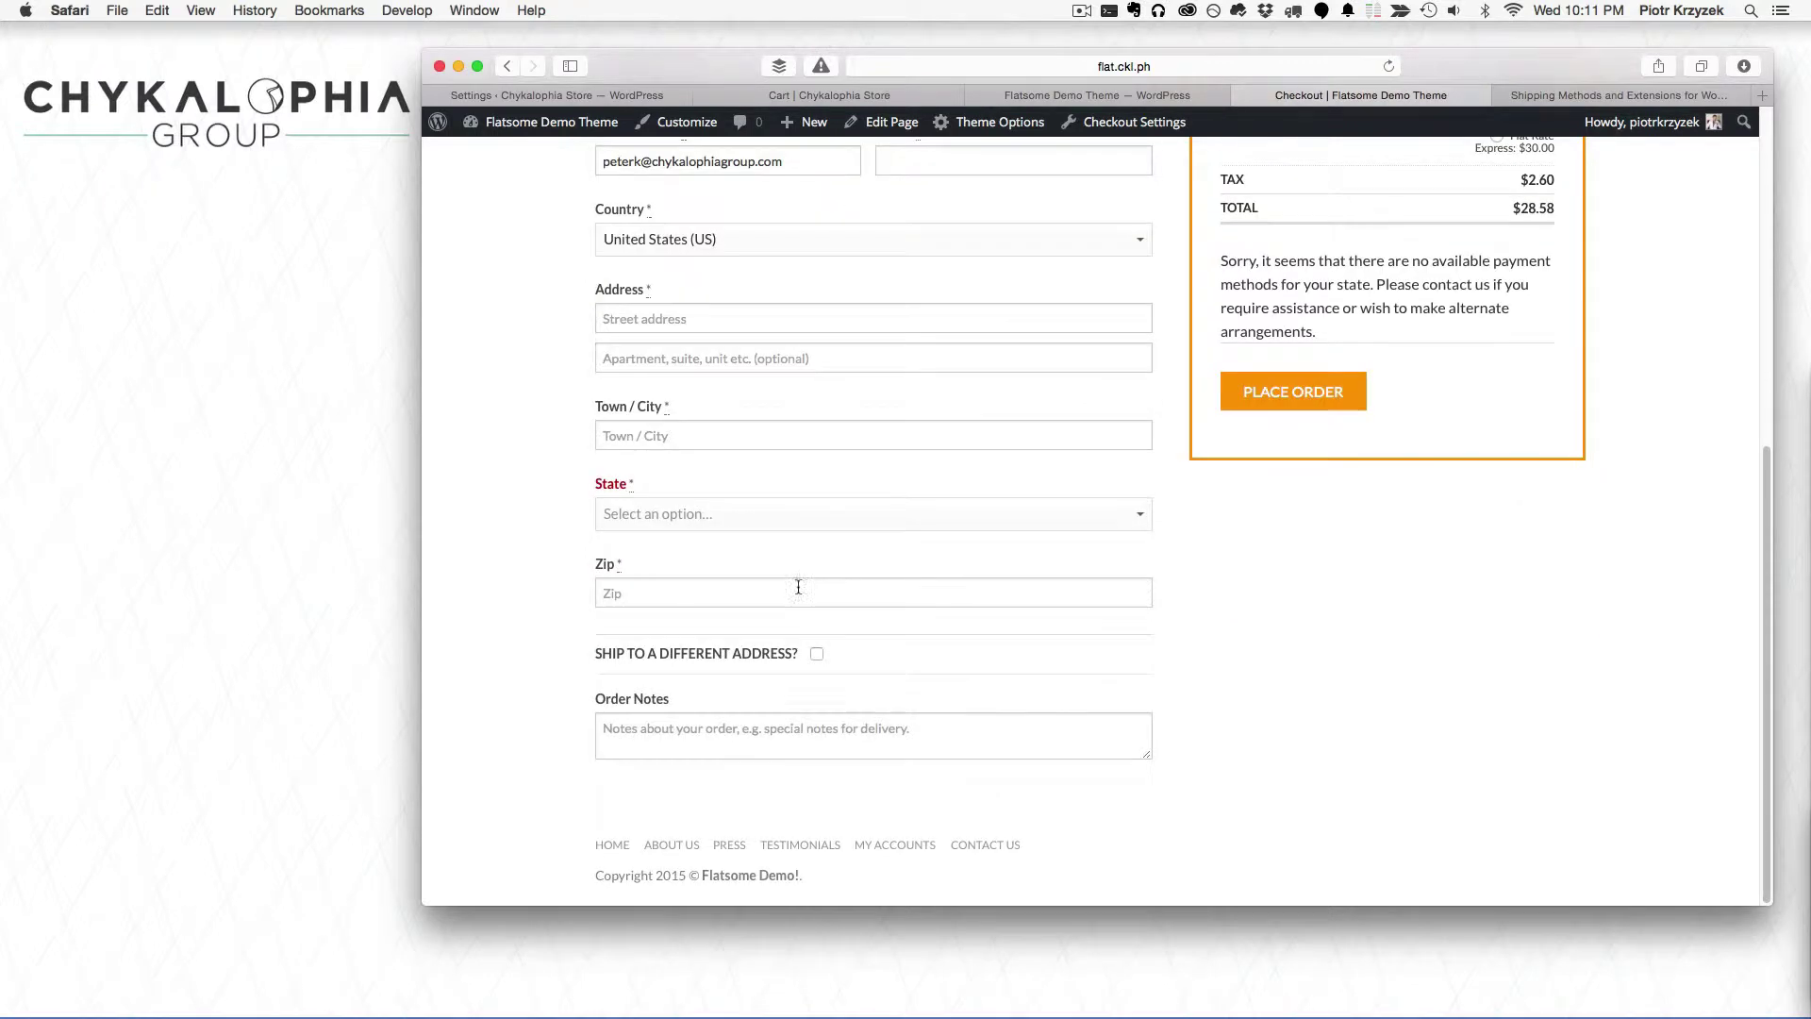
{"action": "left_click", "coordinate": [817, 654]}
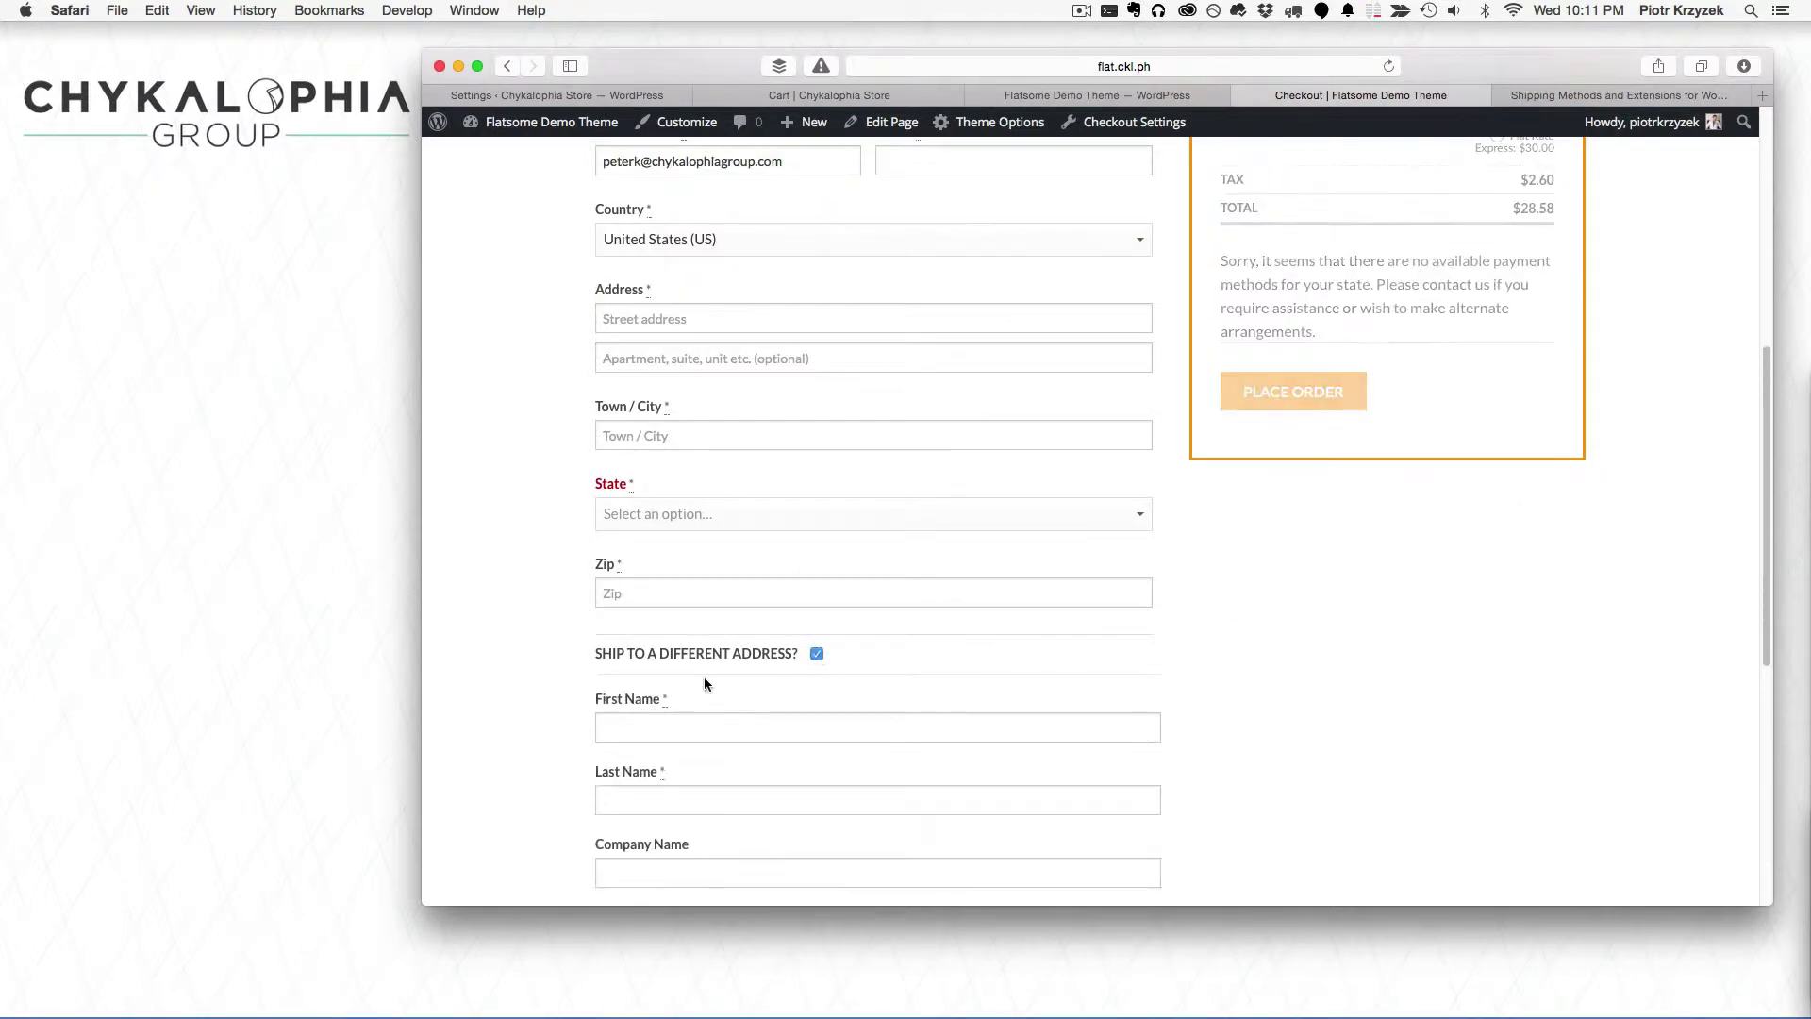
{"action": "scroll", "coordinate": [703, 684], "scroll_direction": "down", "scroll_amount": 10}
Step: Set the shipping restriction back to 'Ship to all countries you sell to' and recheck checkout
{"action": "mouse_move", "coordinate": [1037, 129]}
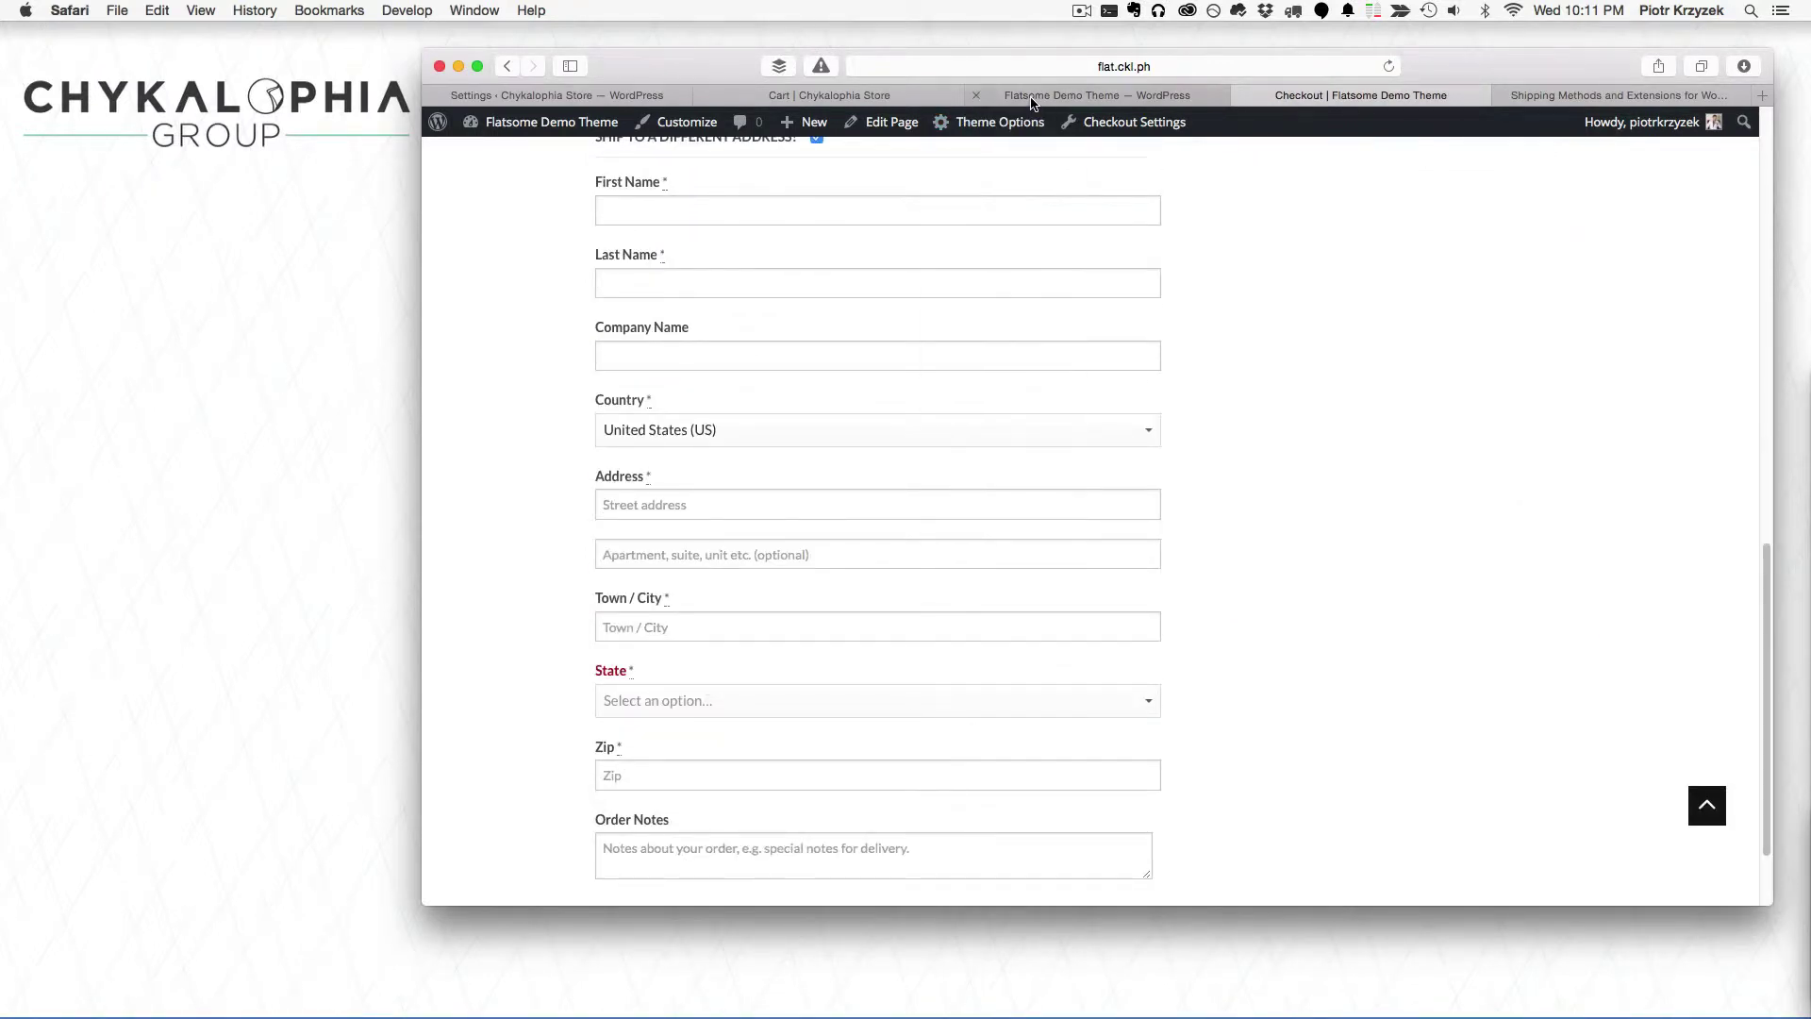
{"action": "left_click", "coordinate": [1024, 96]}
{"action": "left_click", "coordinate": [869, 541]}
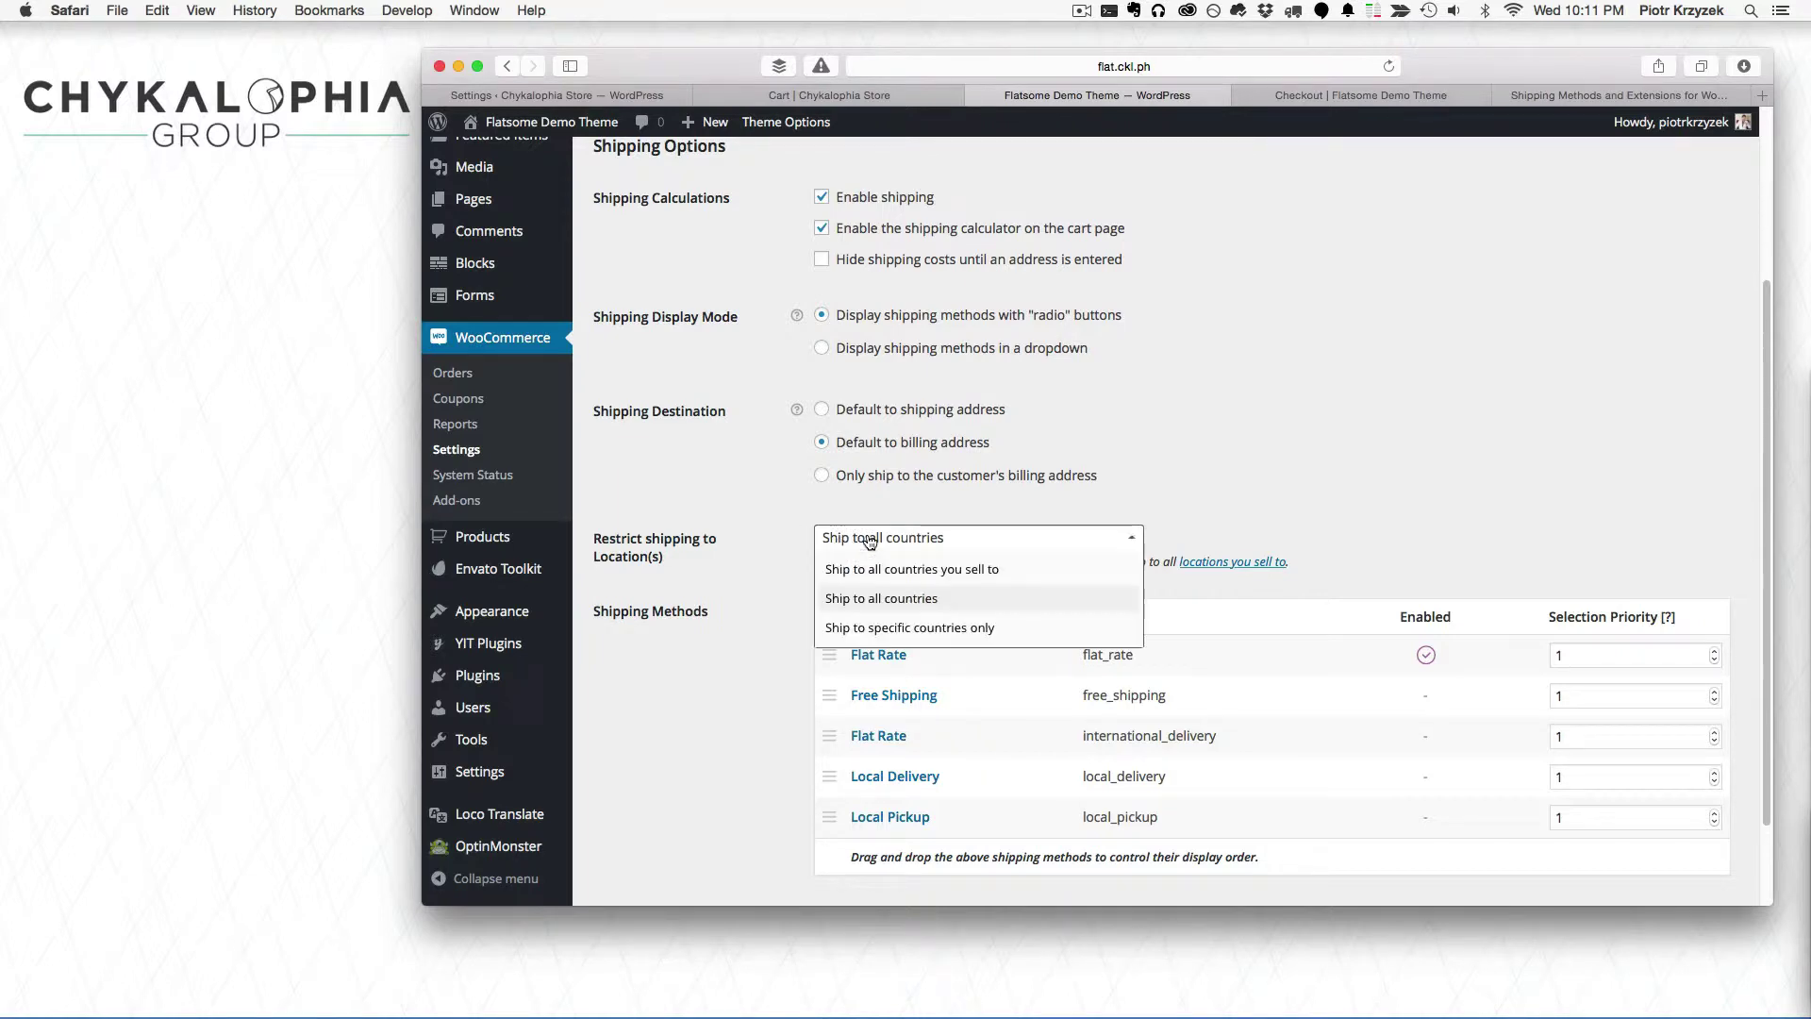
{"action": "left_click", "coordinate": [861, 569]}
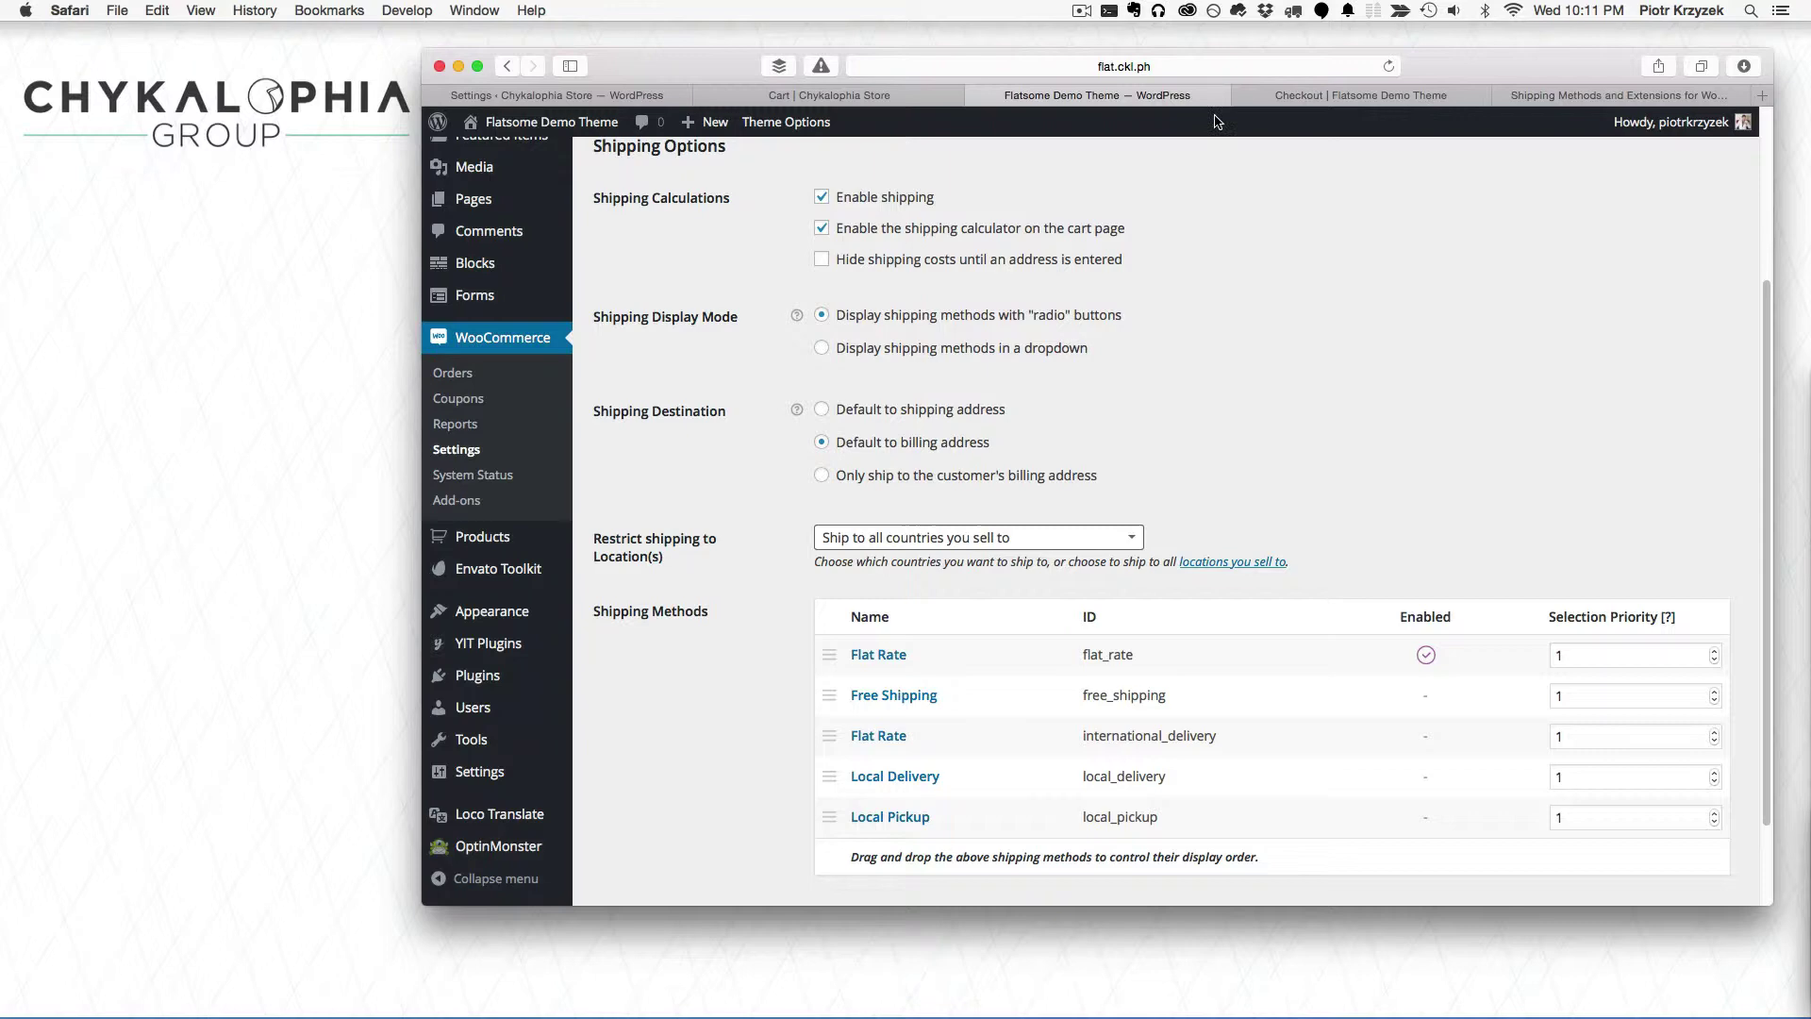
{"action": "left_click", "coordinate": [1265, 97]}
{"action": "scroll", "coordinate": [919, 382], "scroll_direction": "up", "scroll_amount": 10}
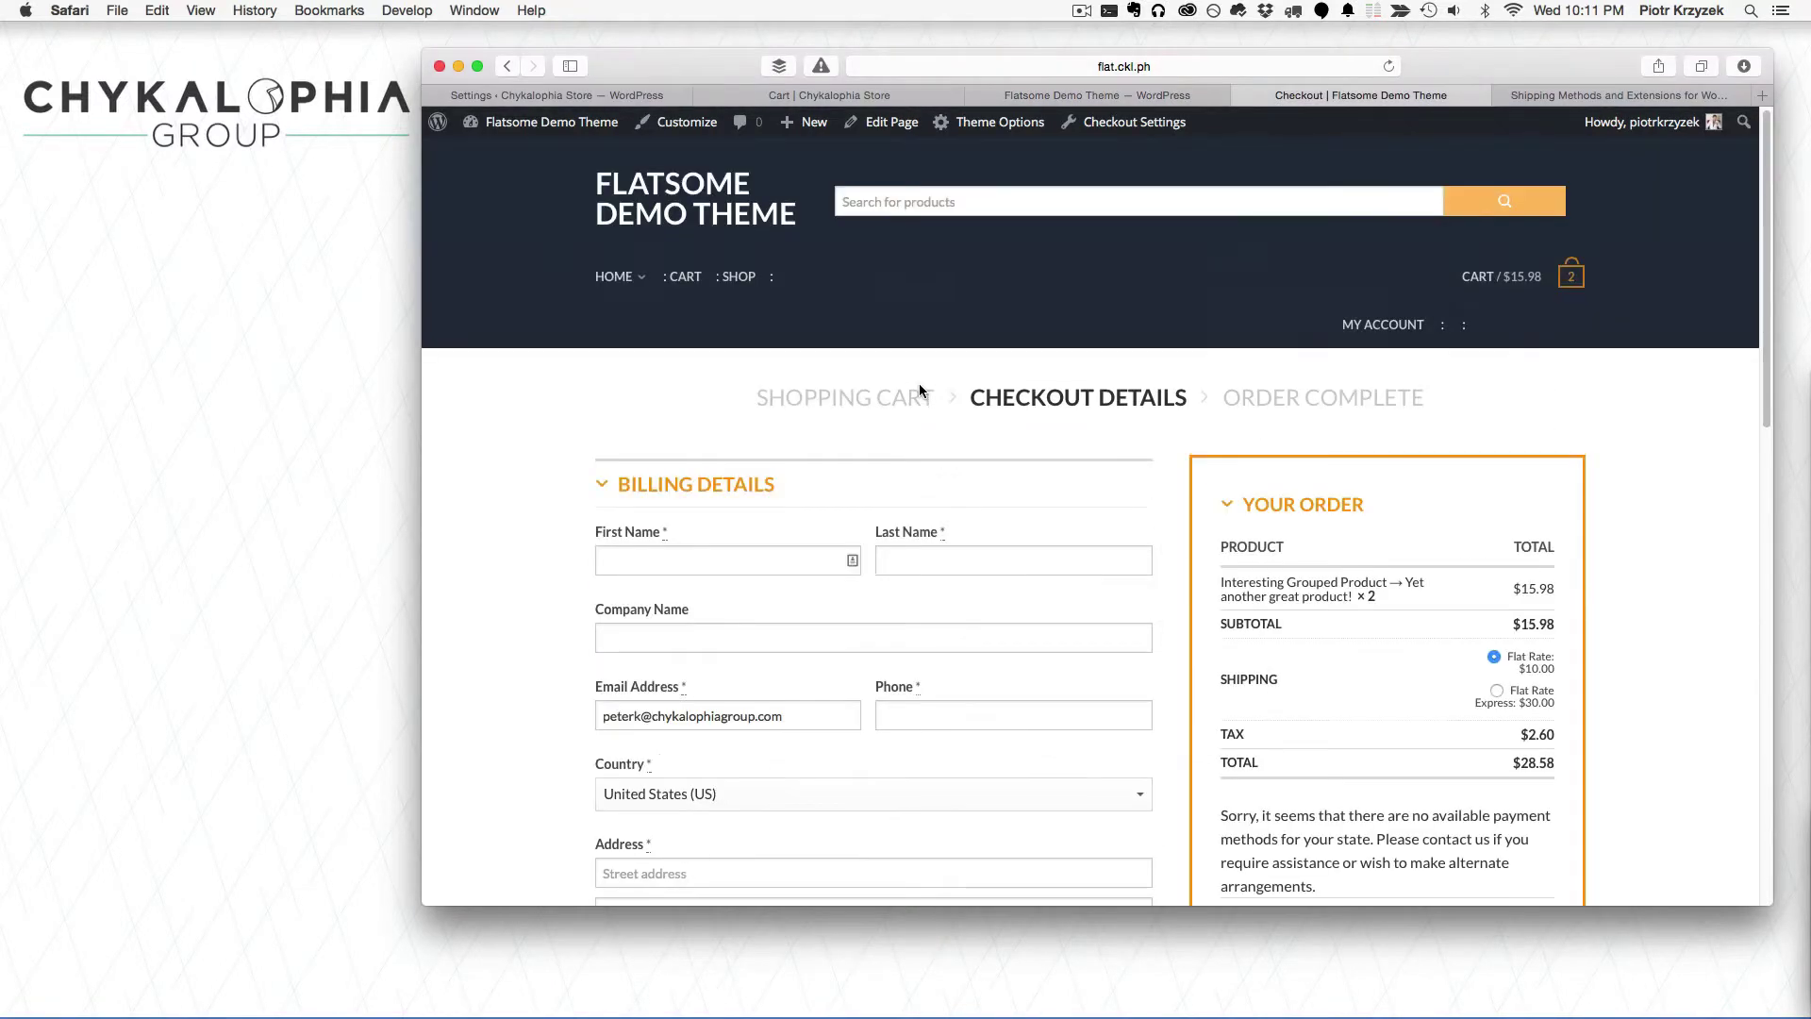
{"action": "scroll", "coordinate": [919, 383], "scroll_direction": "down", "scroll_amount": 12}
{"action": "scroll", "coordinate": [875, 469], "scroll_direction": "up", "scroll_amount": 6}
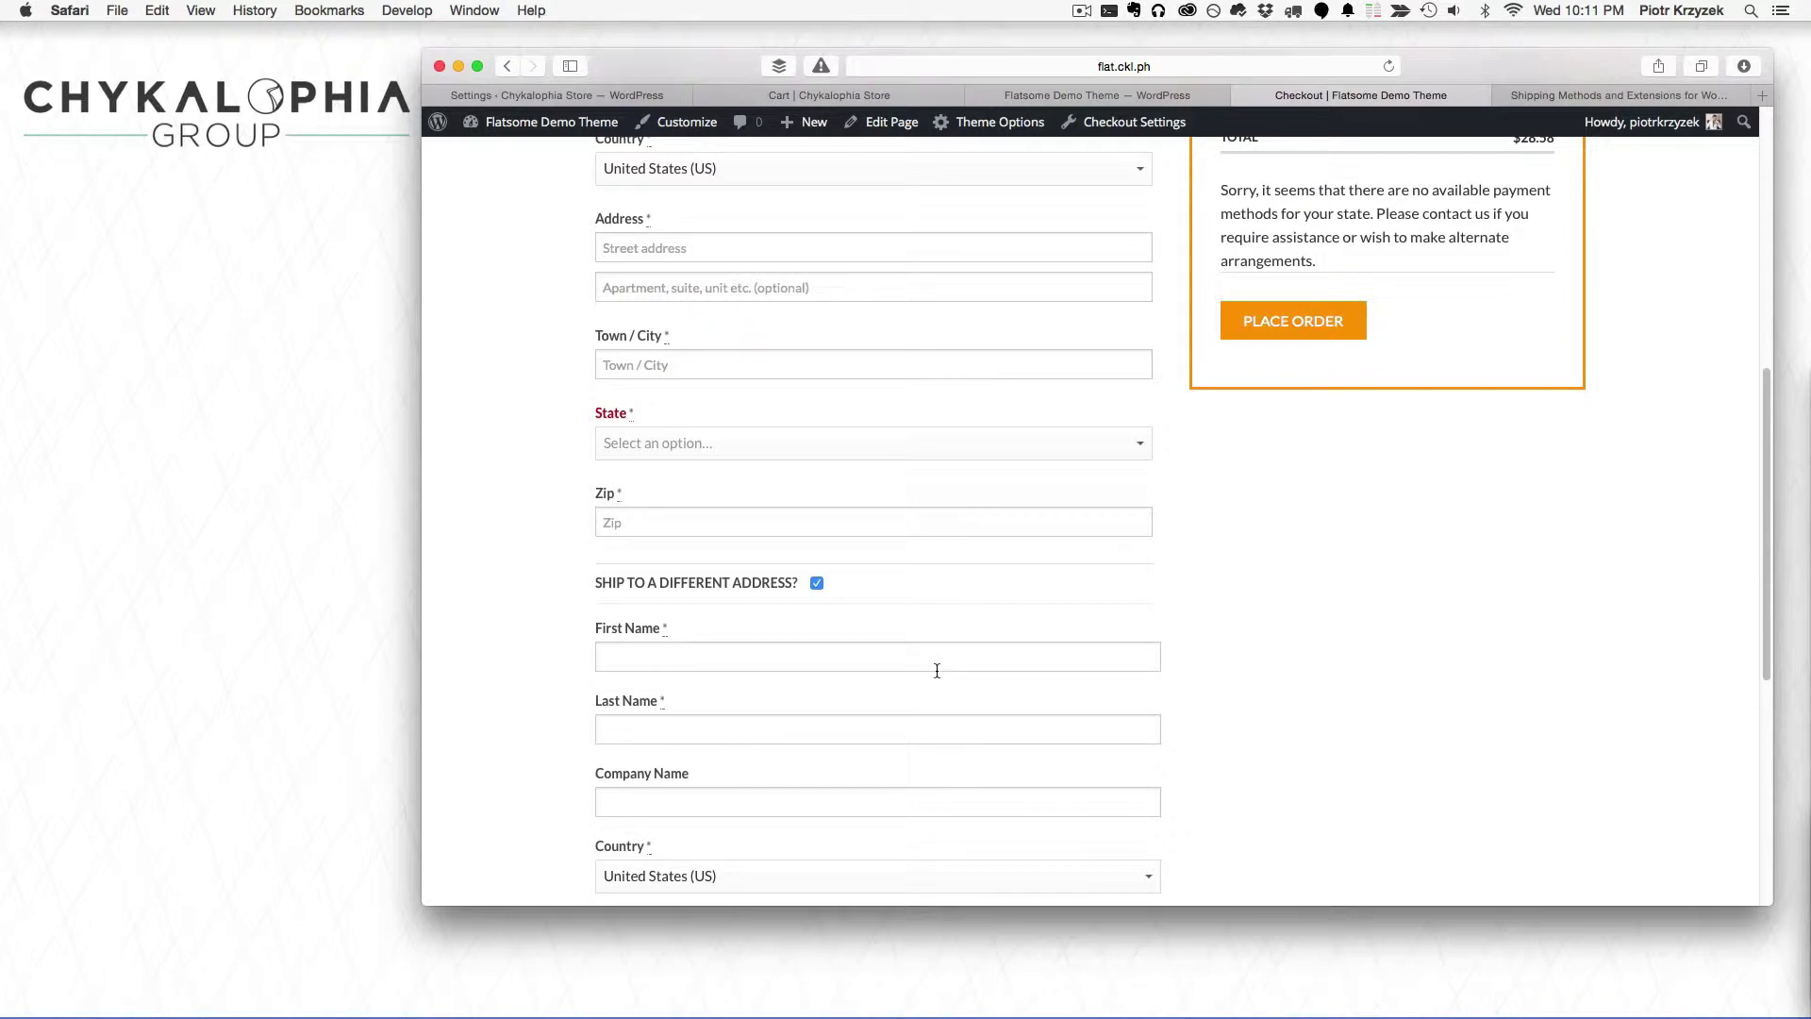
{"action": "left_click", "coordinate": [1042, 95]}
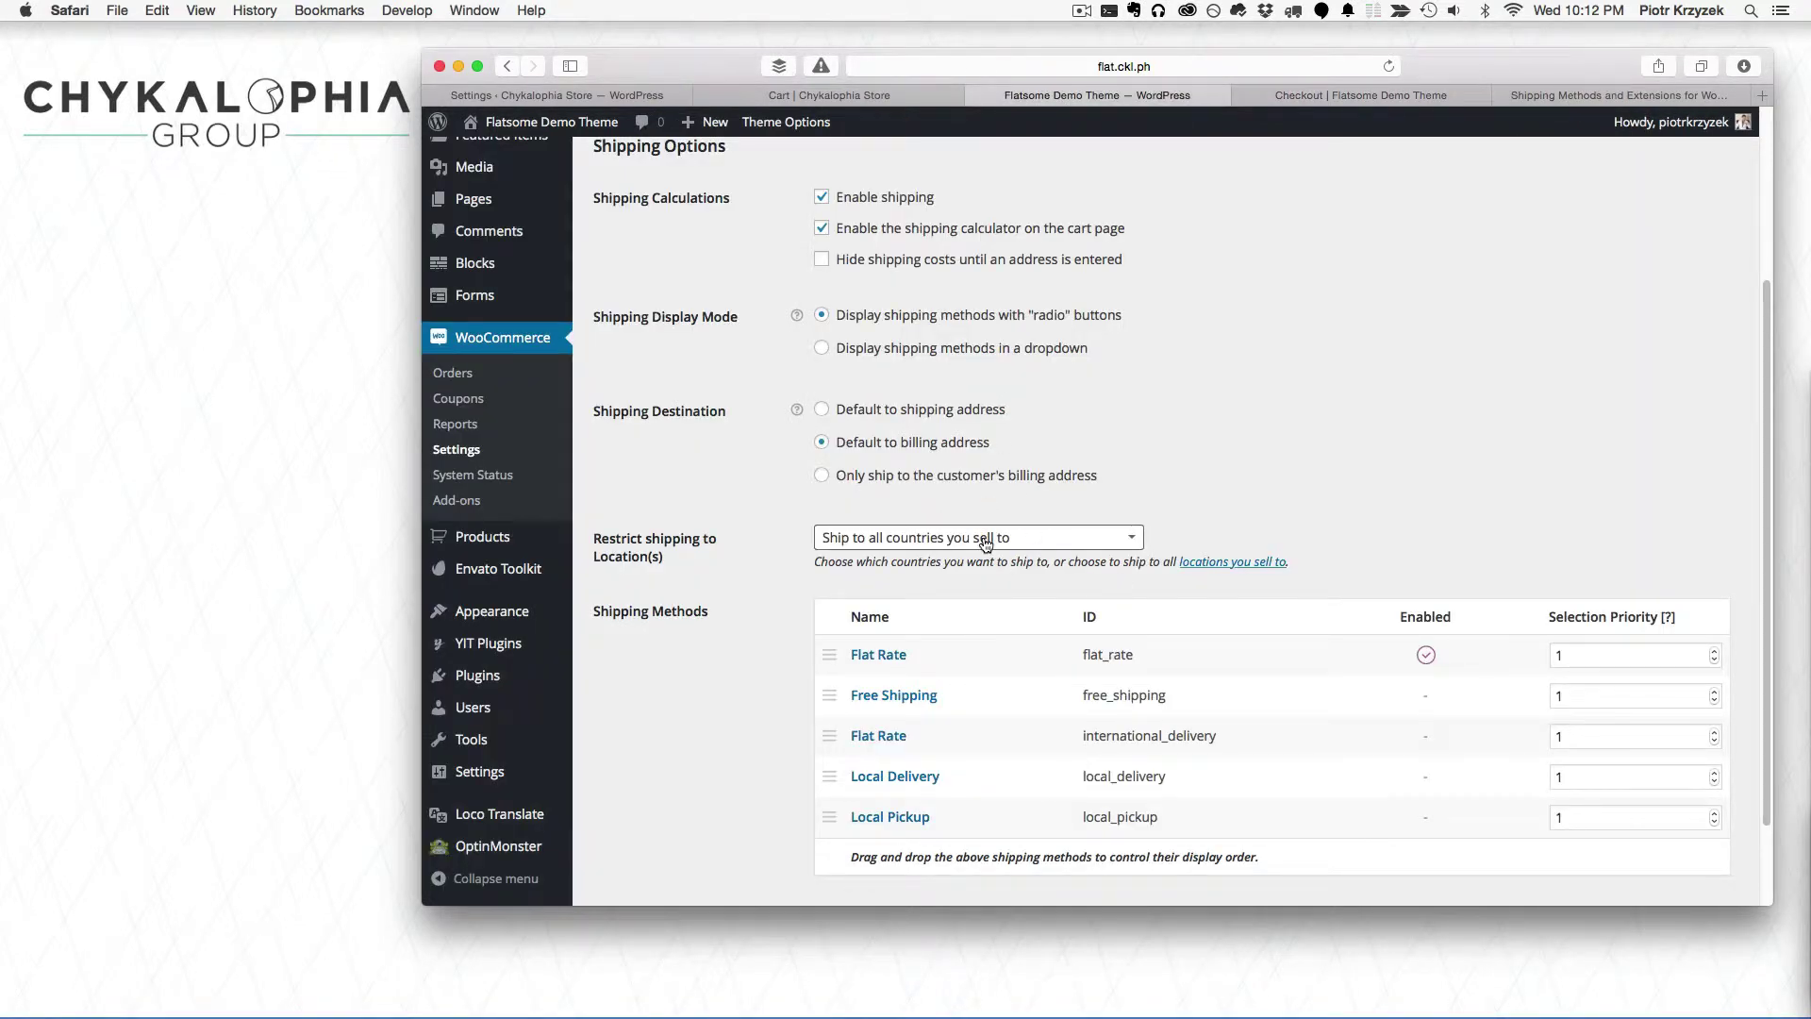
{"action": "scroll", "coordinate": [984, 539], "scroll_direction": "up", "scroll_amount": 3}
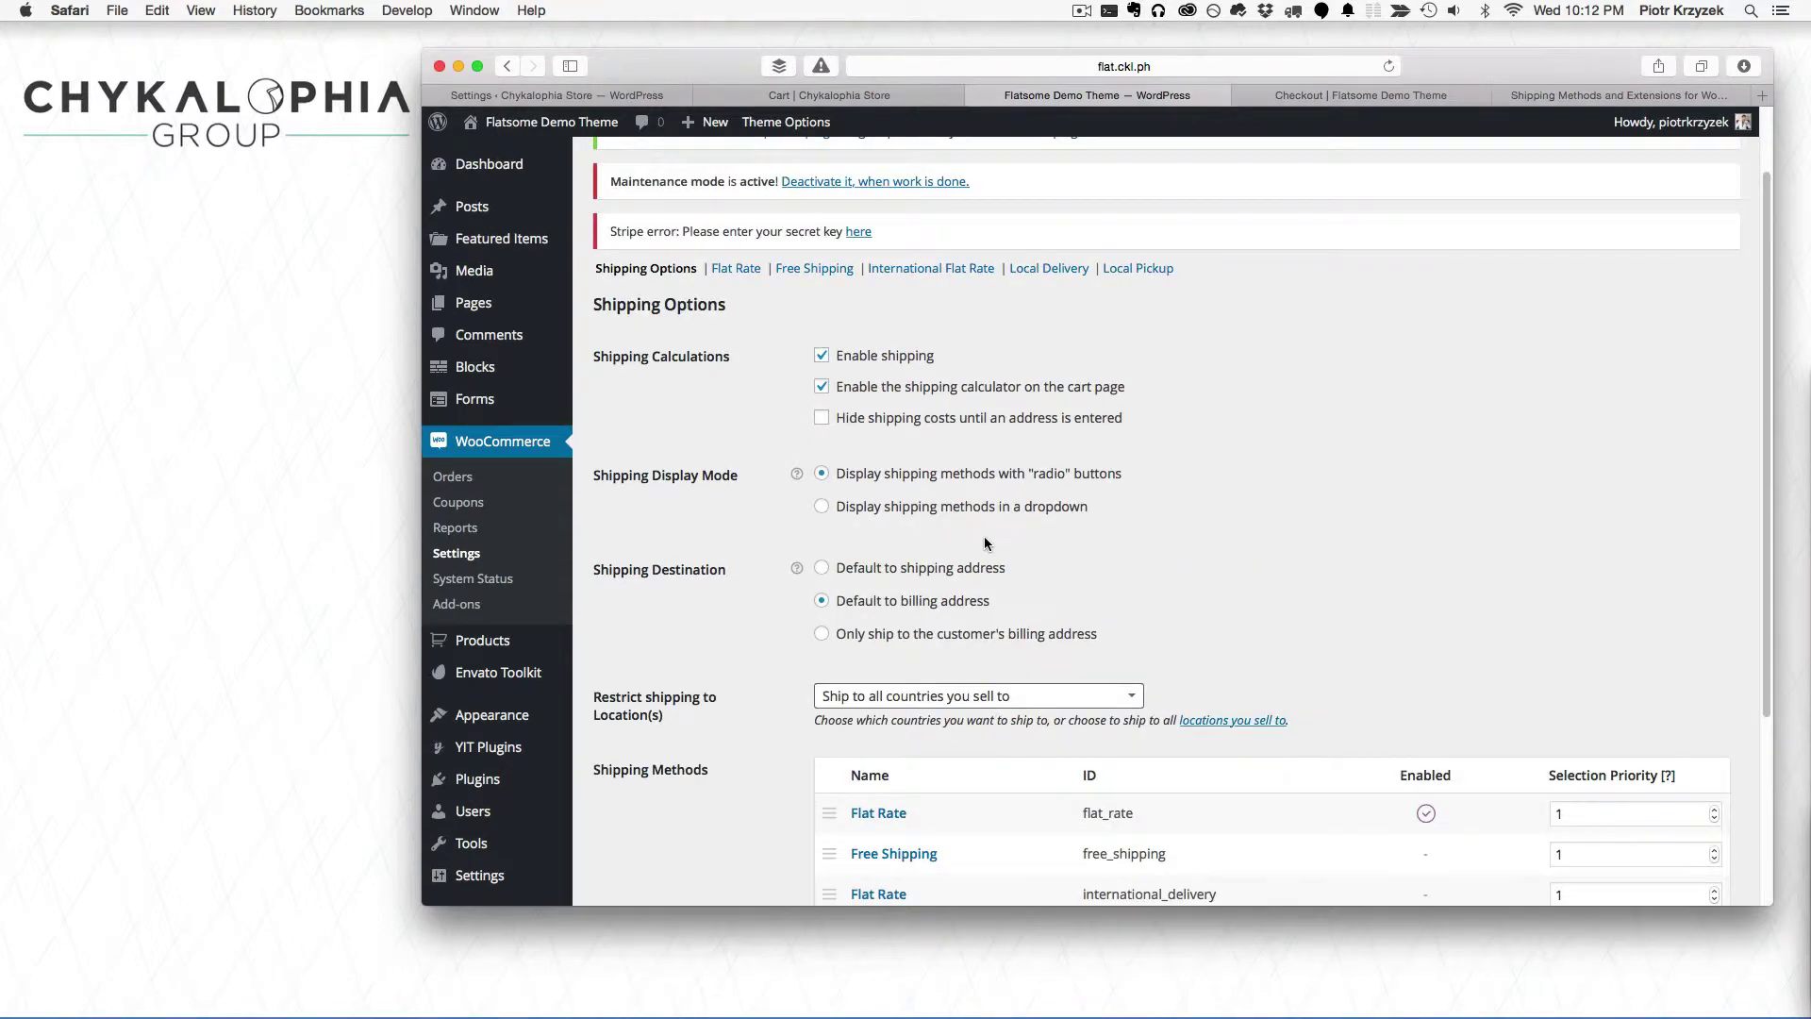
{"action": "scroll", "coordinate": [983, 544], "scroll_direction": "up", "scroll_amount": 2}
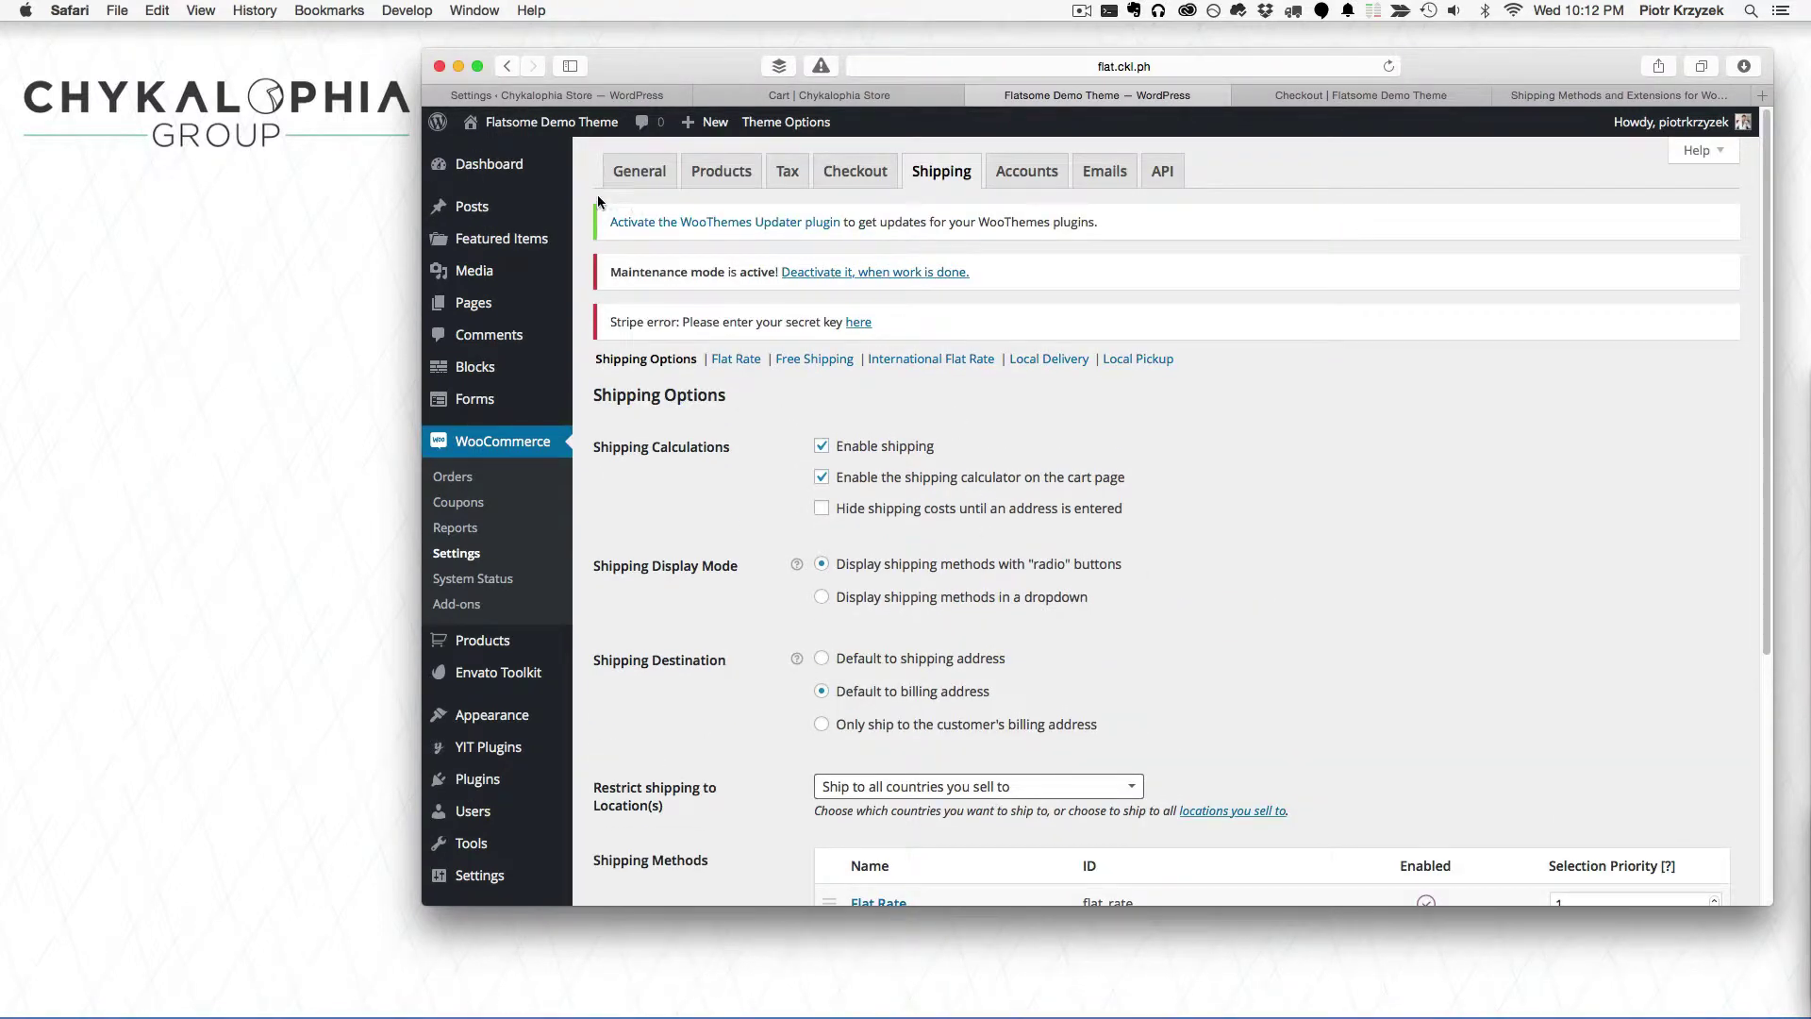
{"action": "scroll", "coordinate": [632, 174], "scroll_direction": "down", "scroll_amount": 6}
{"action": "left_click", "coordinate": [266, 398]}
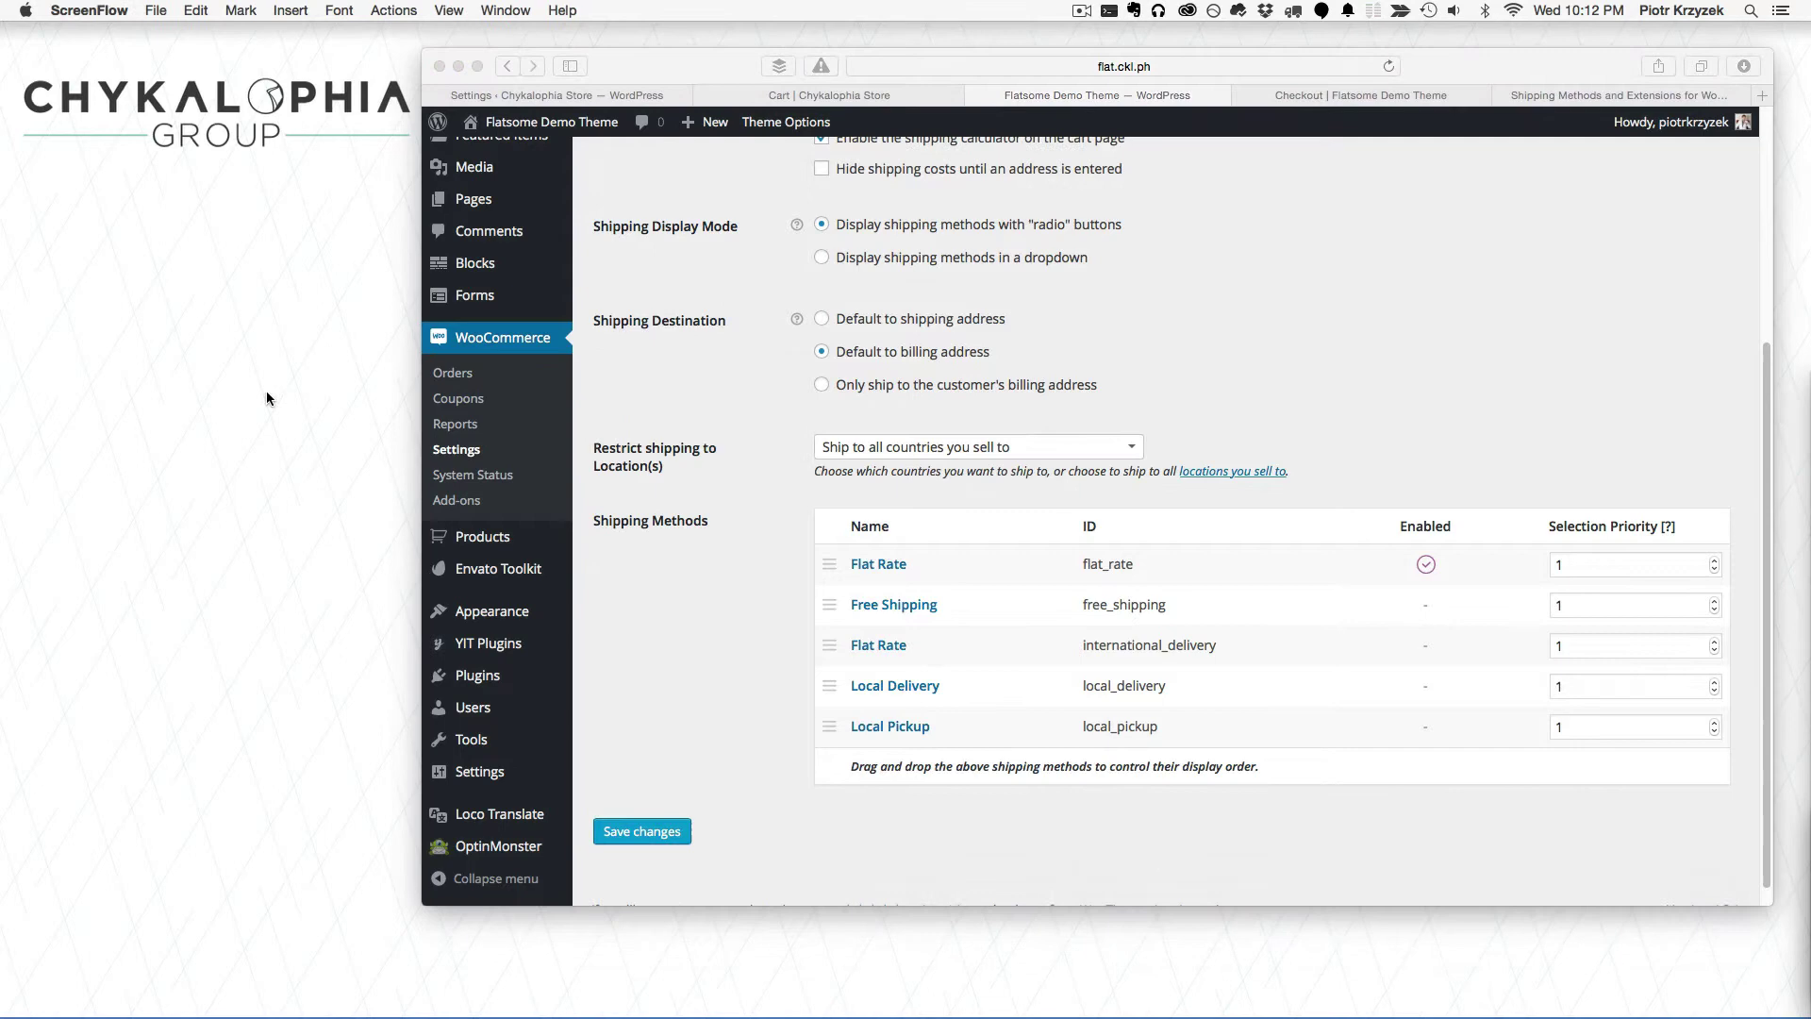
{"action": "left_click", "coordinate": [994, 558]}
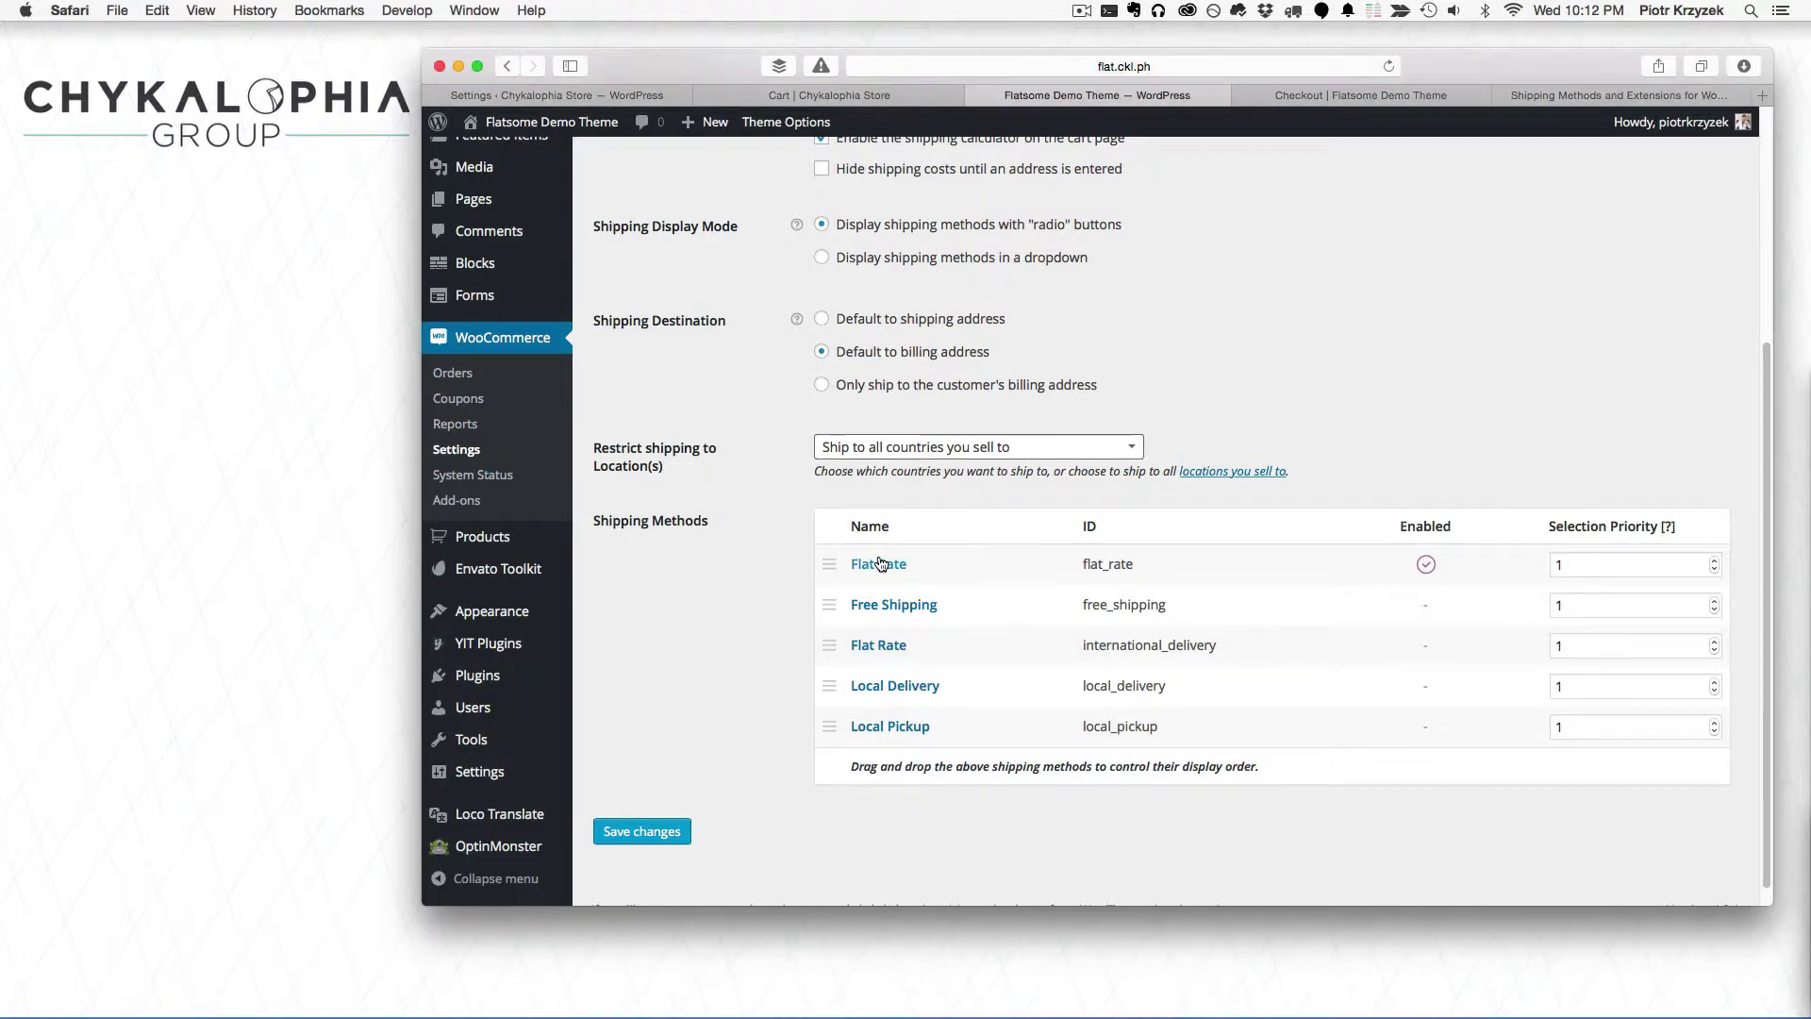
{"action": "left_click_drag", "start_coordinate": [835, 564], "coordinate": [870, 586]}
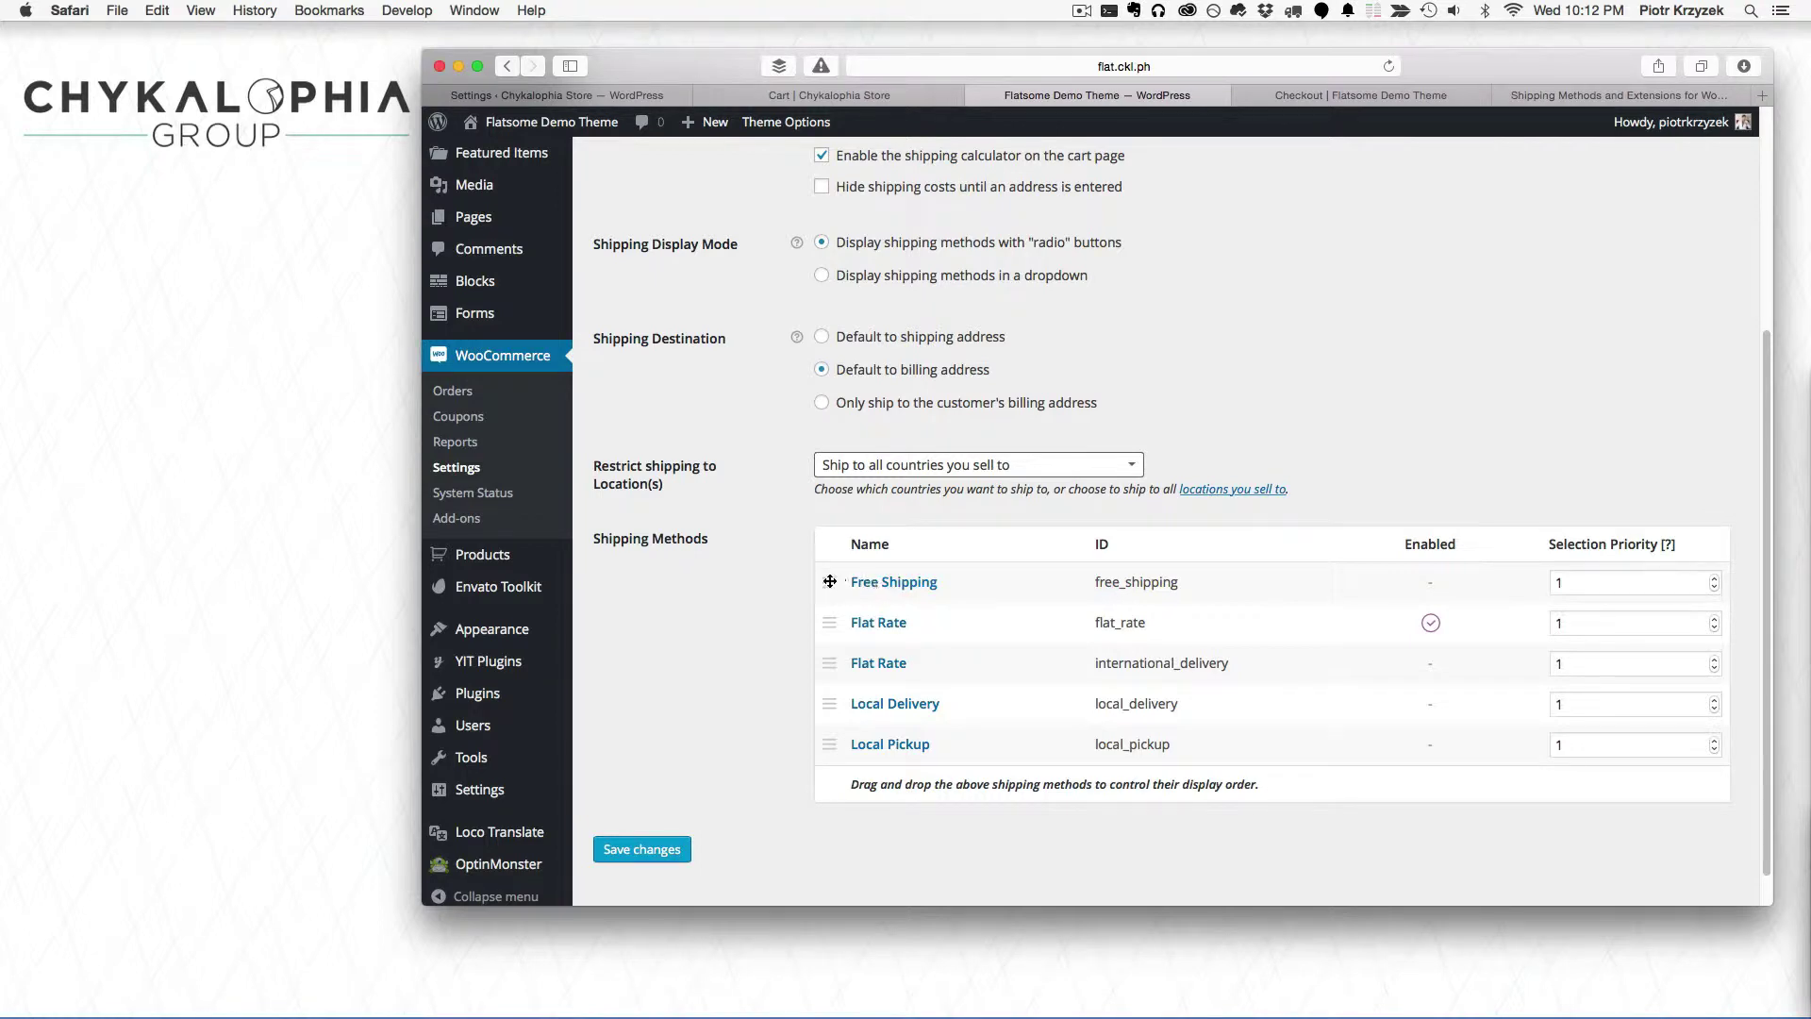
{"action": "mouse_move", "coordinate": [830, 581]}
{"action": "left_mouse_down"}
{"action": "mouse_move", "coordinate": [832, 661]}
{"action": "mouse_move", "coordinate": [837, 577]}
{"action": "left_mouse_up"}
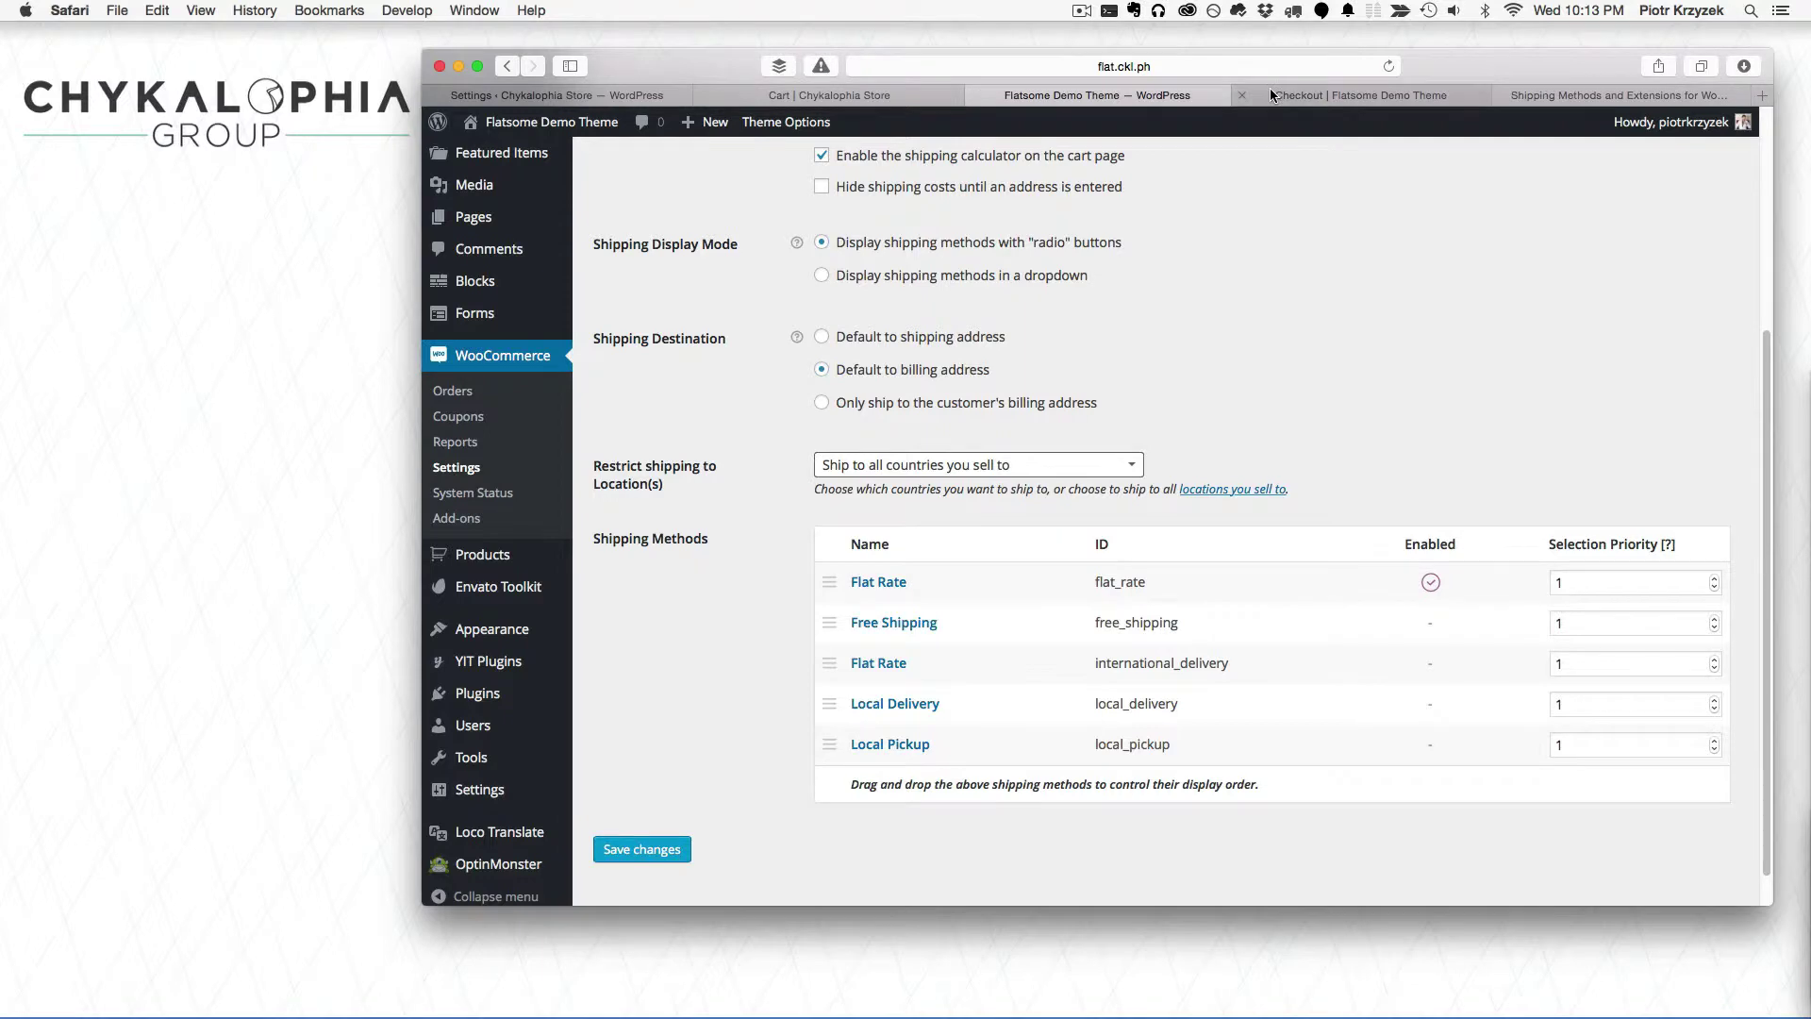
{"action": "left_click", "coordinate": [1415, 95]}
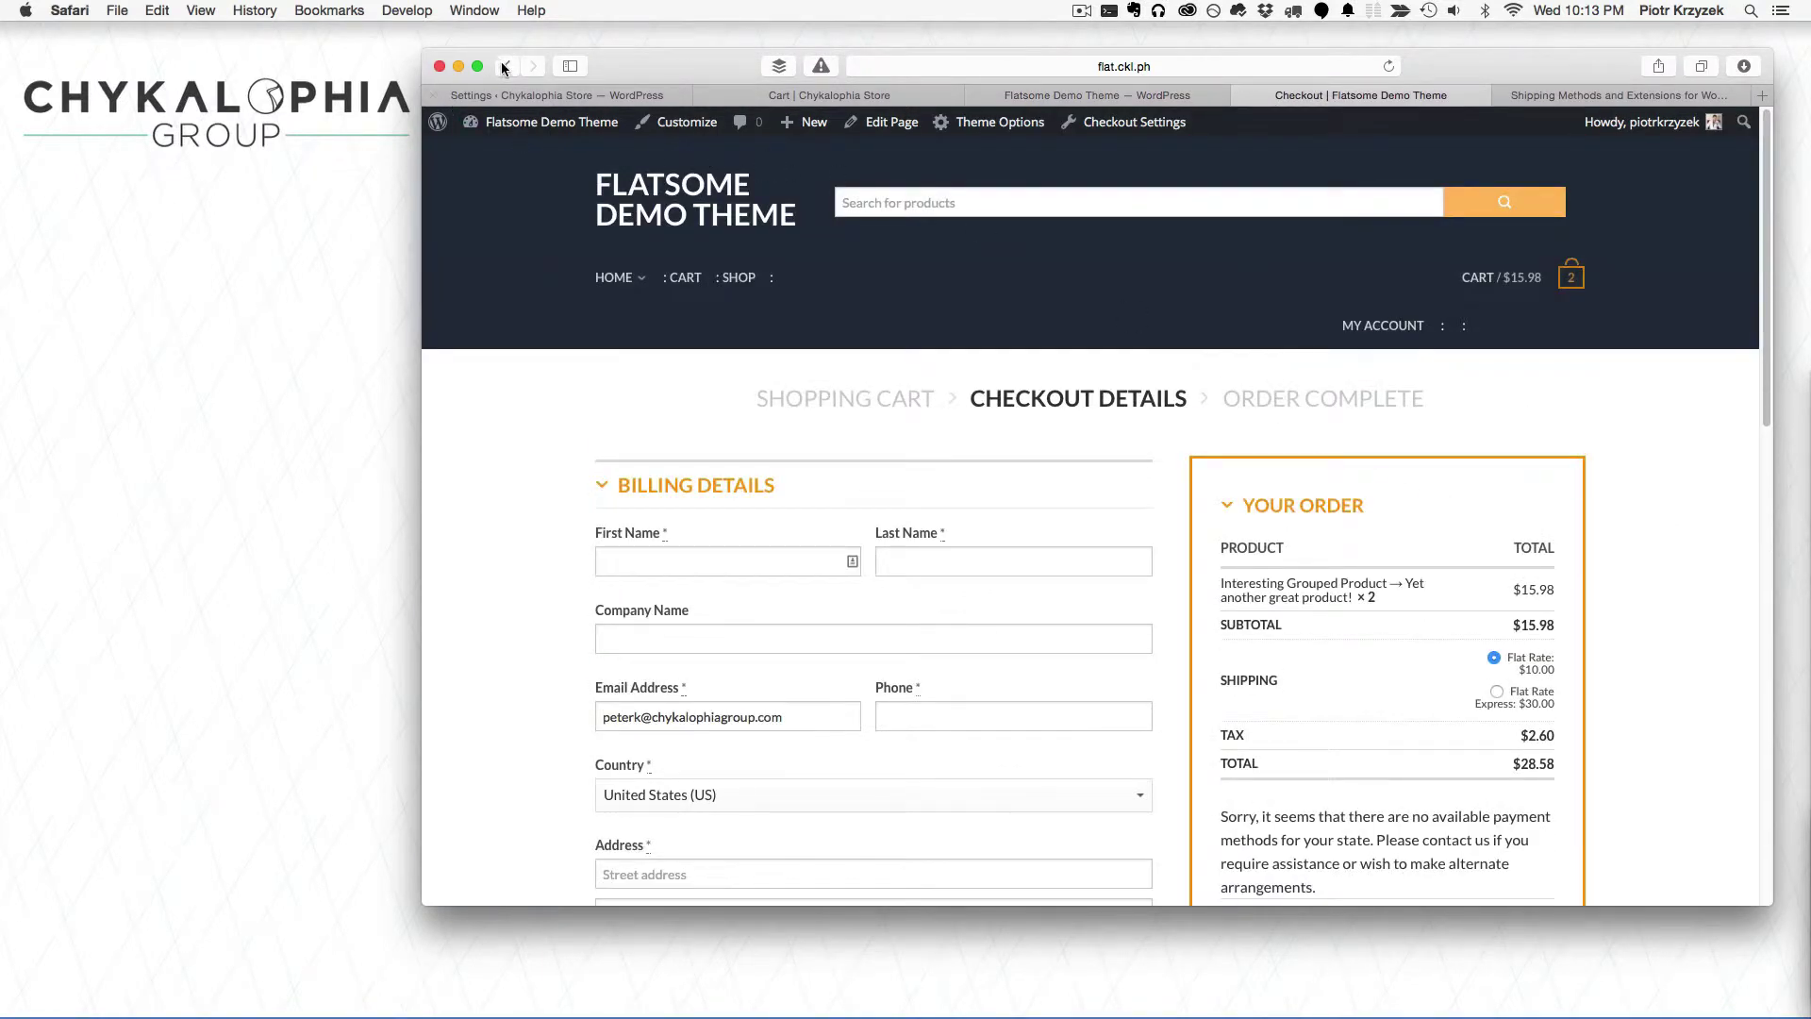
{"action": "left_click", "coordinate": [505, 67]}
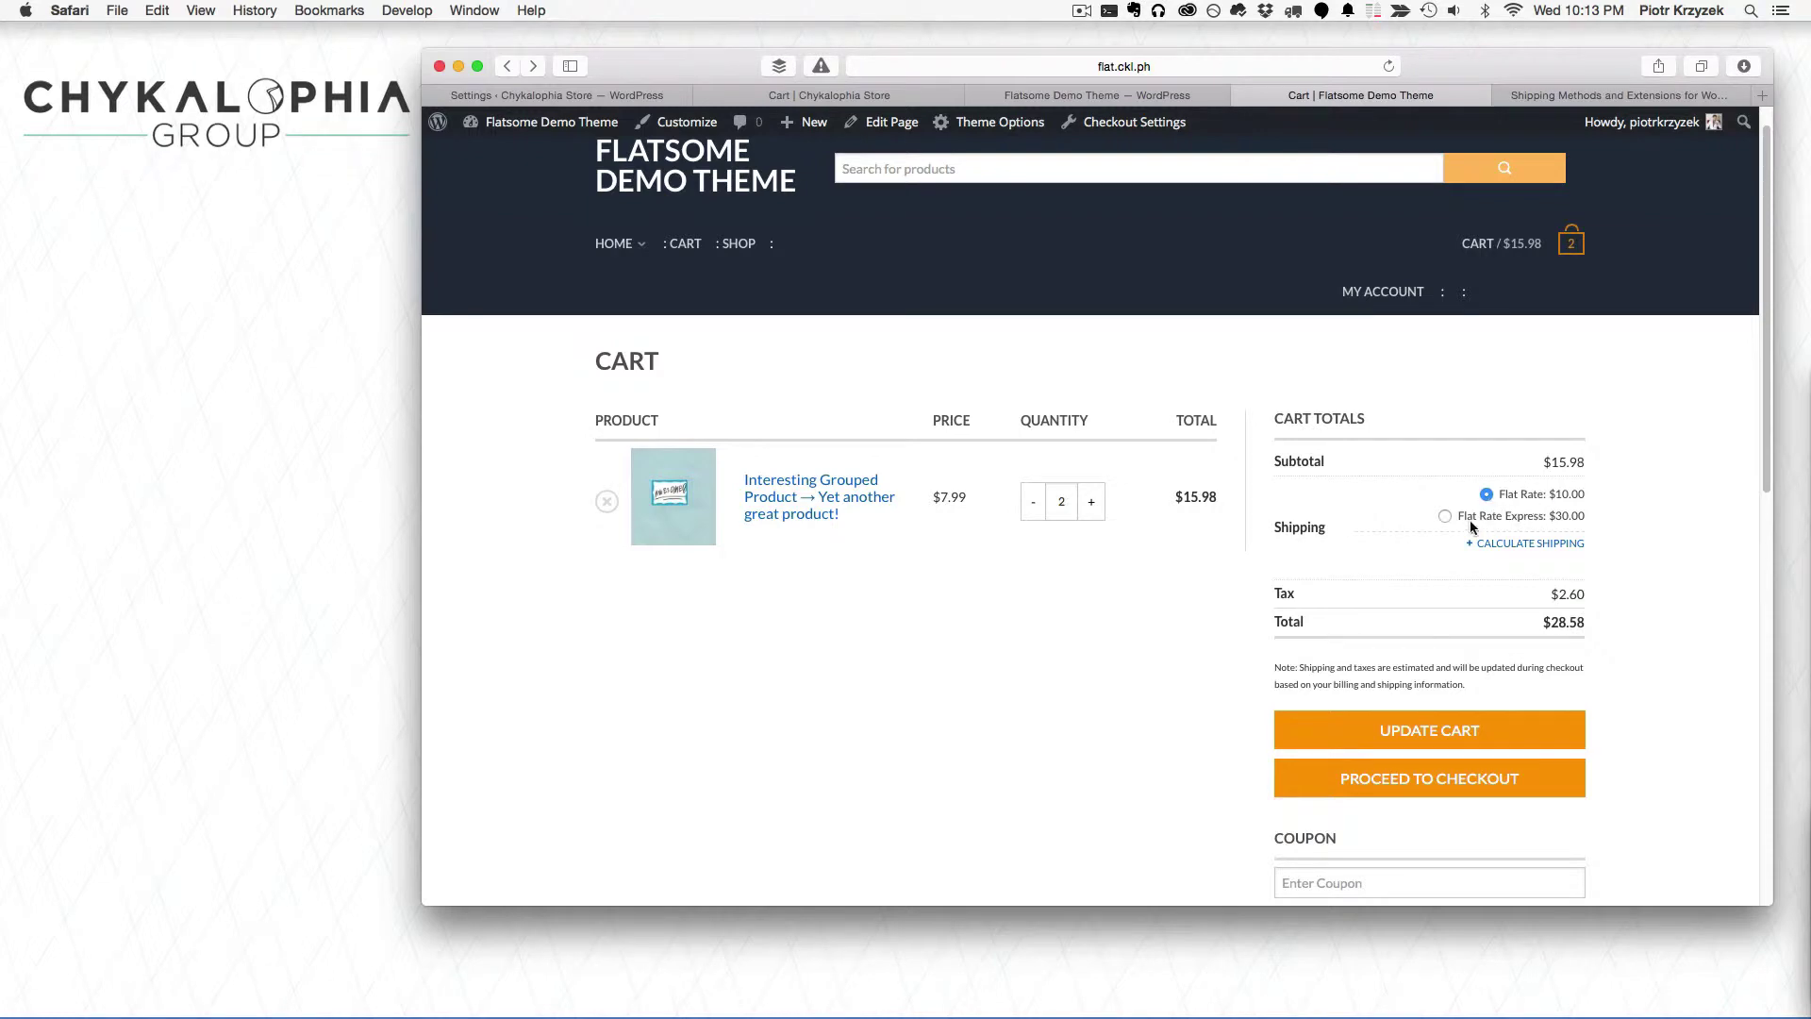
{"action": "left_click", "coordinate": [1076, 95]}
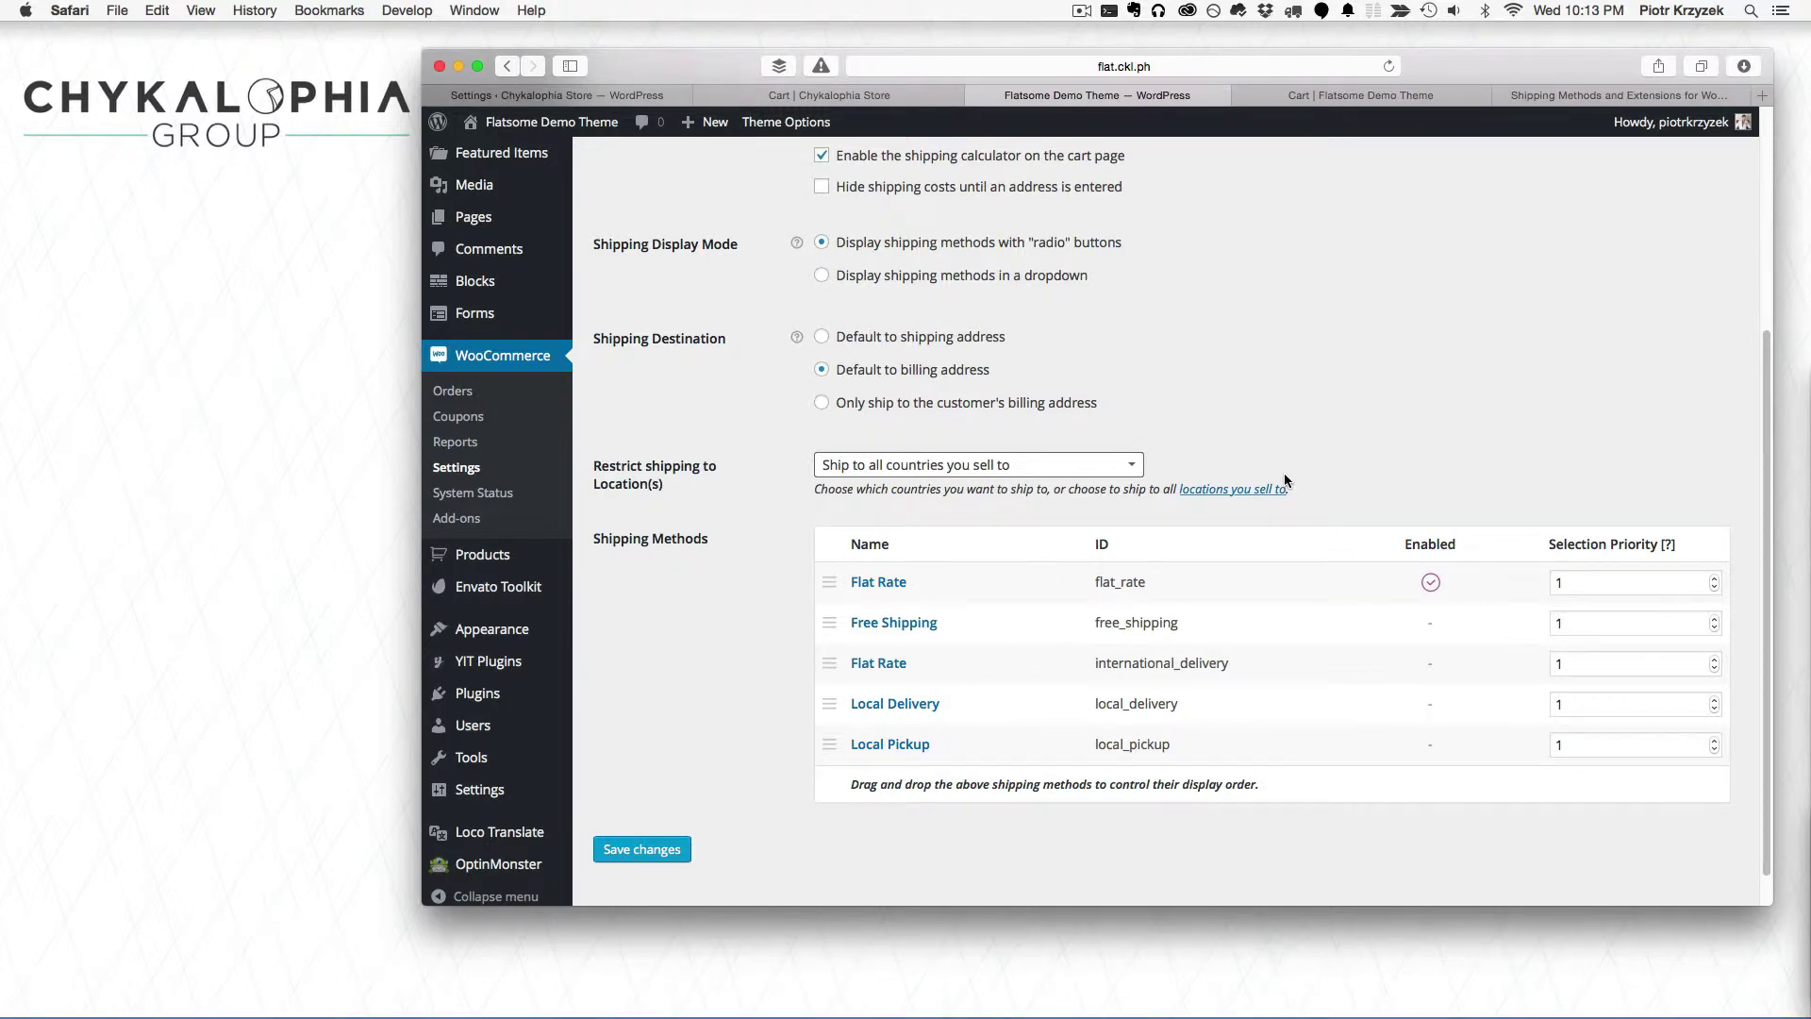
{"action": "left_click", "coordinate": [1623, 582]}
{"action": "left_click", "coordinate": [1632, 660]}
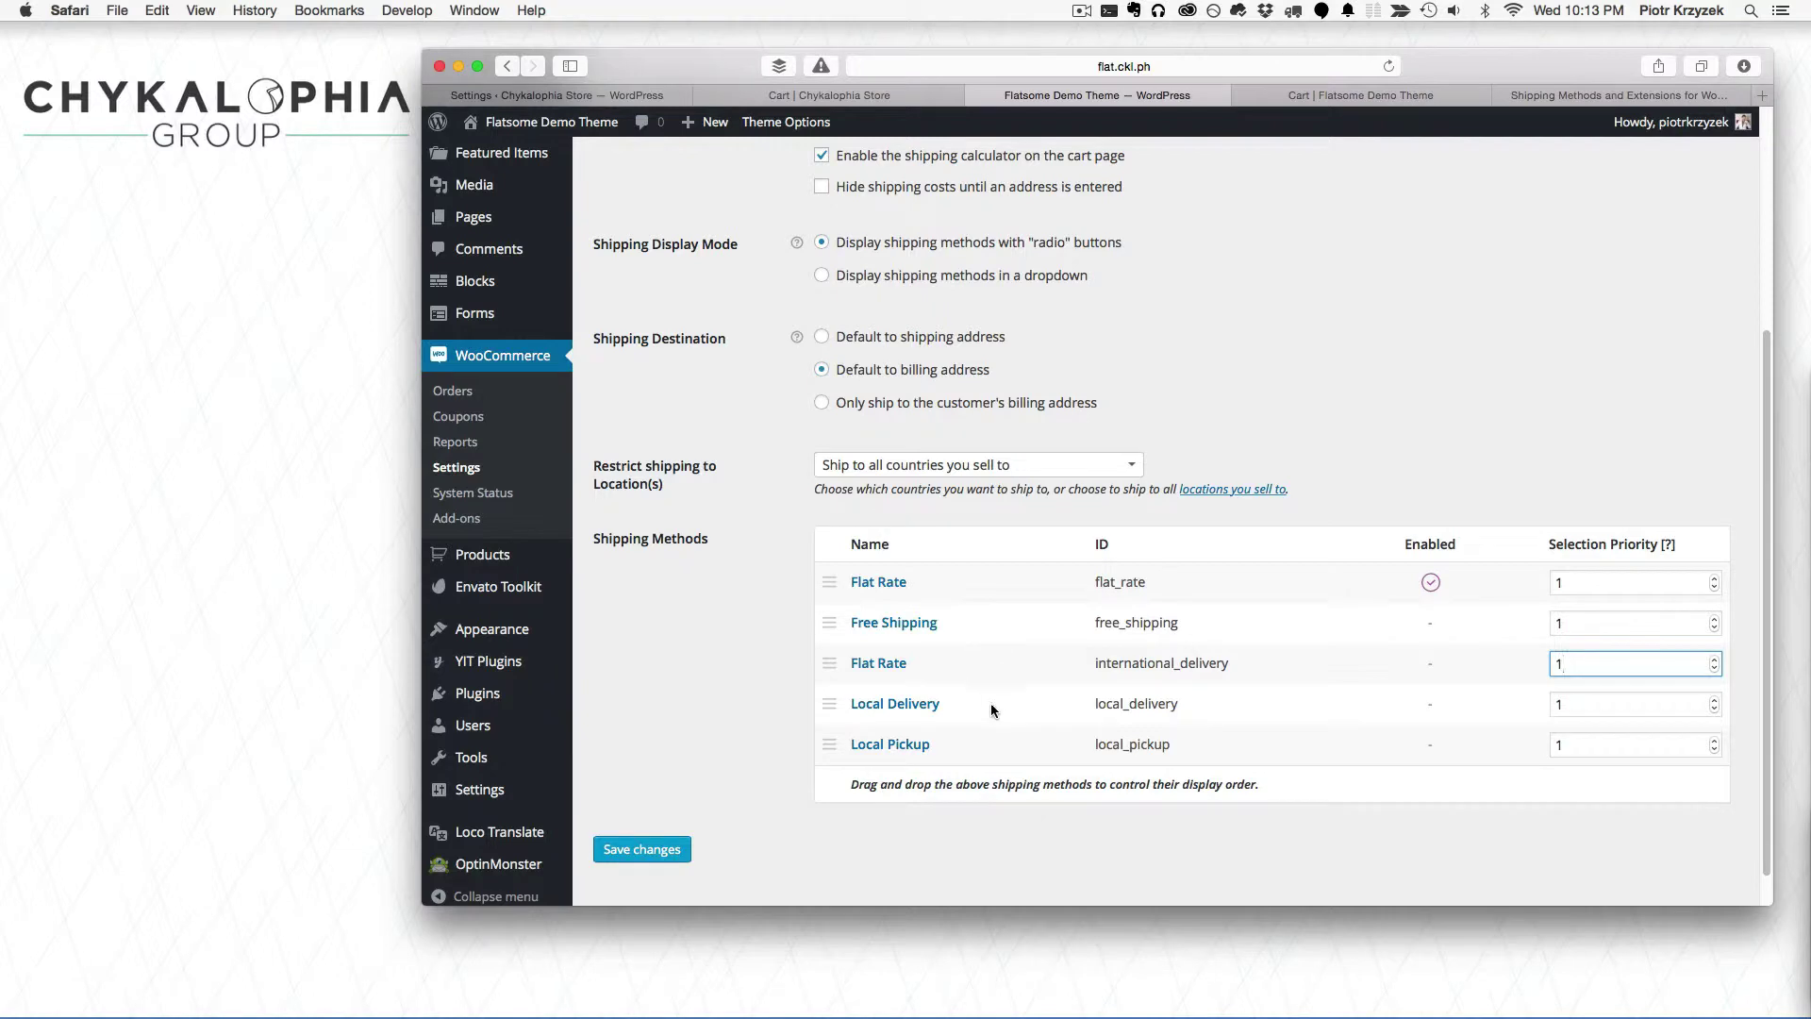
{"action": "left_click_drag", "start_coordinate": [990, 706], "coordinate": [849, 704]}
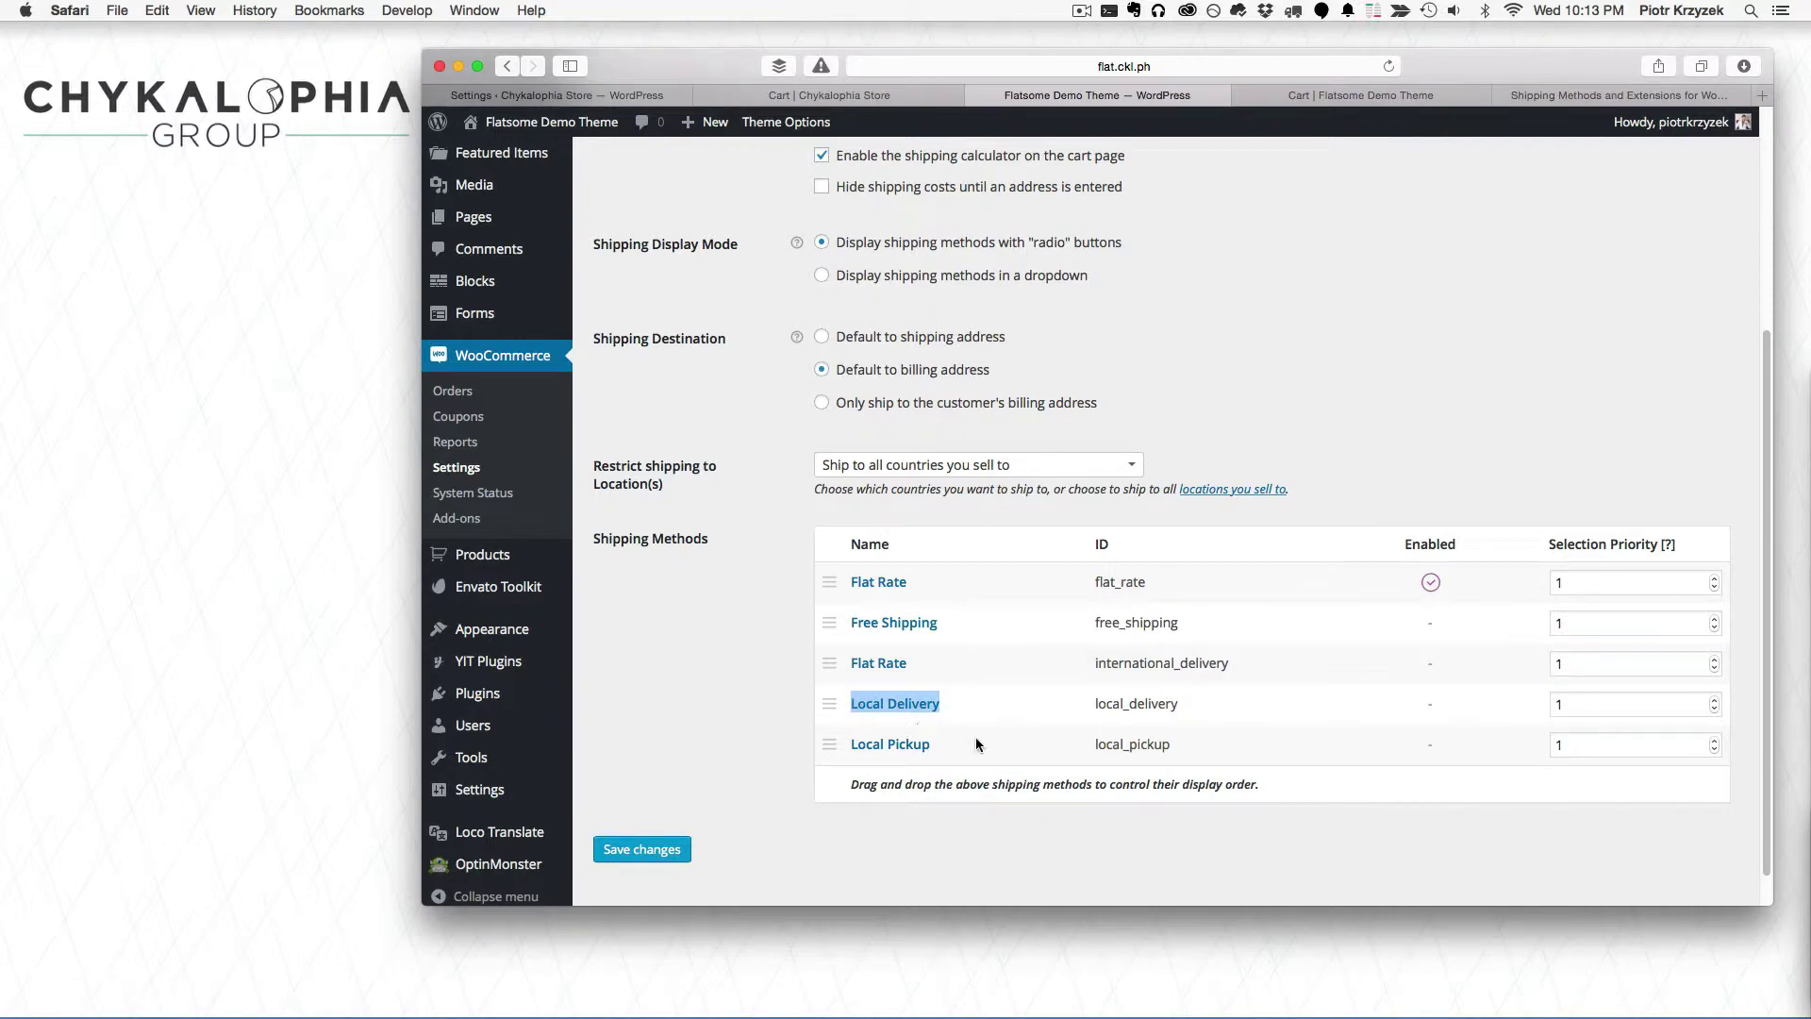
{"action": "left_click_drag", "start_coordinate": [976, 744], "coordinate": [768, 755]}
{"action": "left_click", "coordinate": [698, 658]}
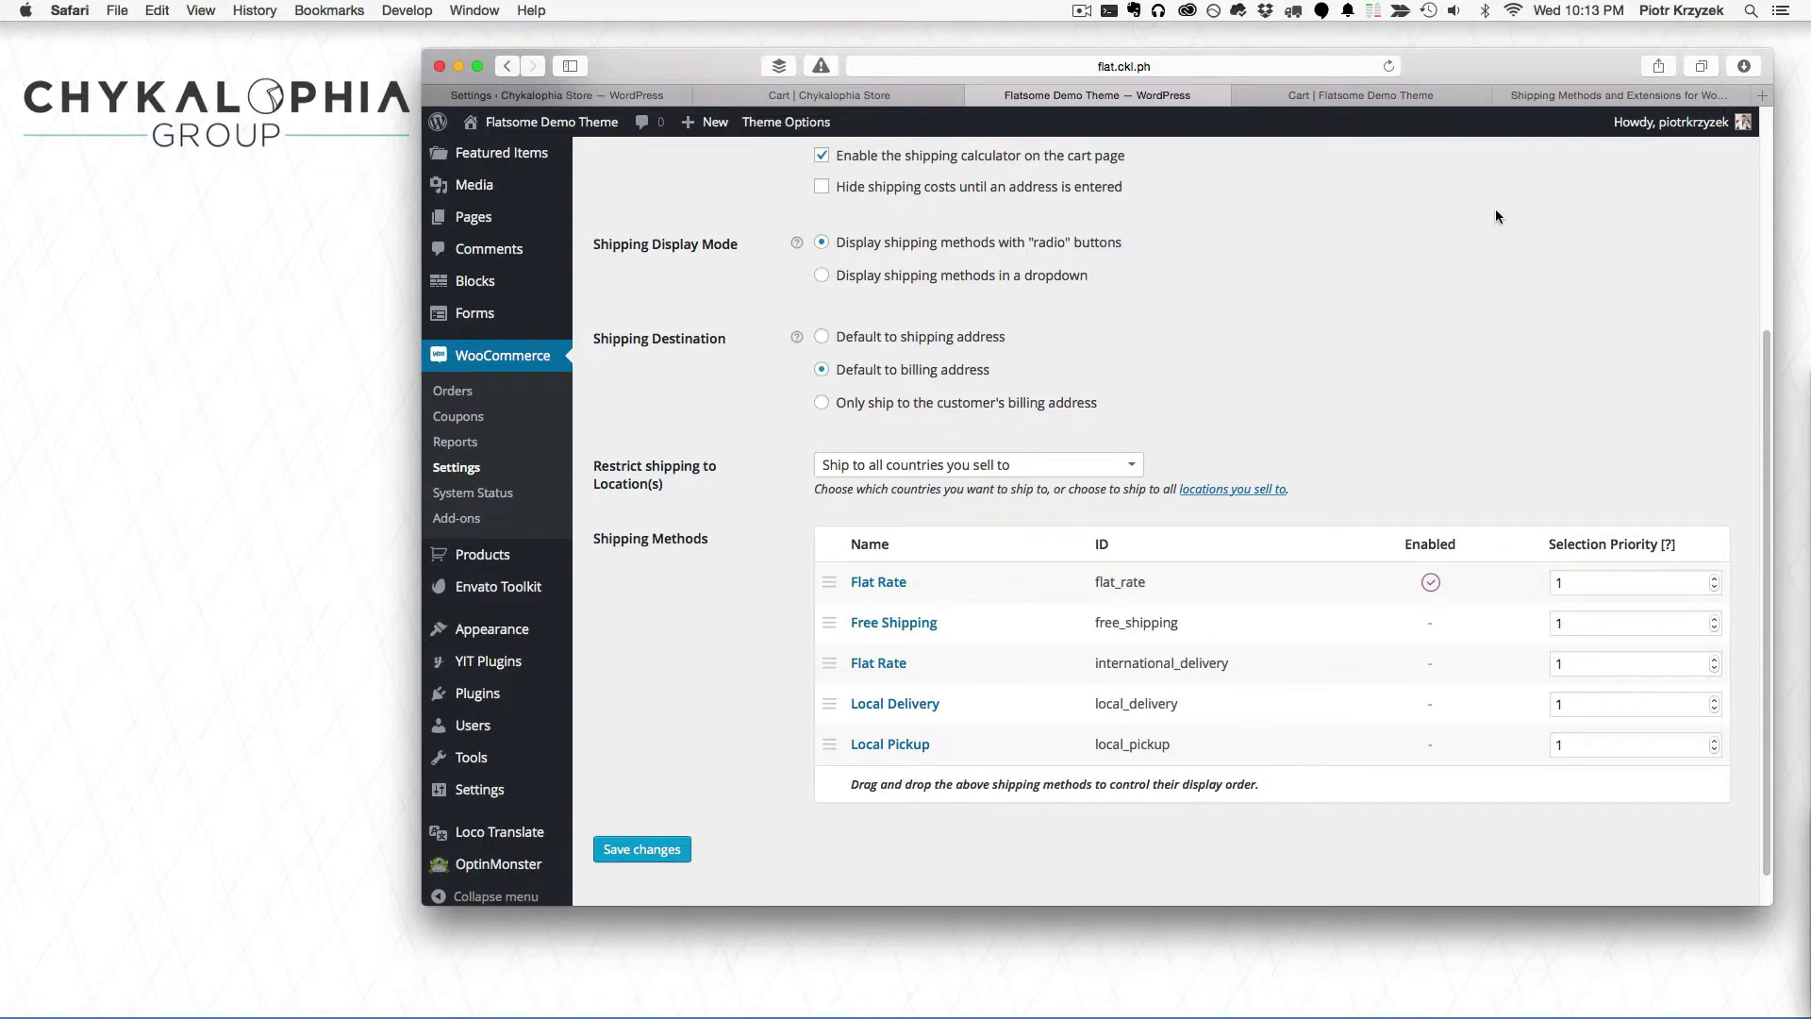
Step: Scroll through the first page of WooThemes Shipping Methods extensions
{"action": "left_click", "coordinate": [1562, 98]}
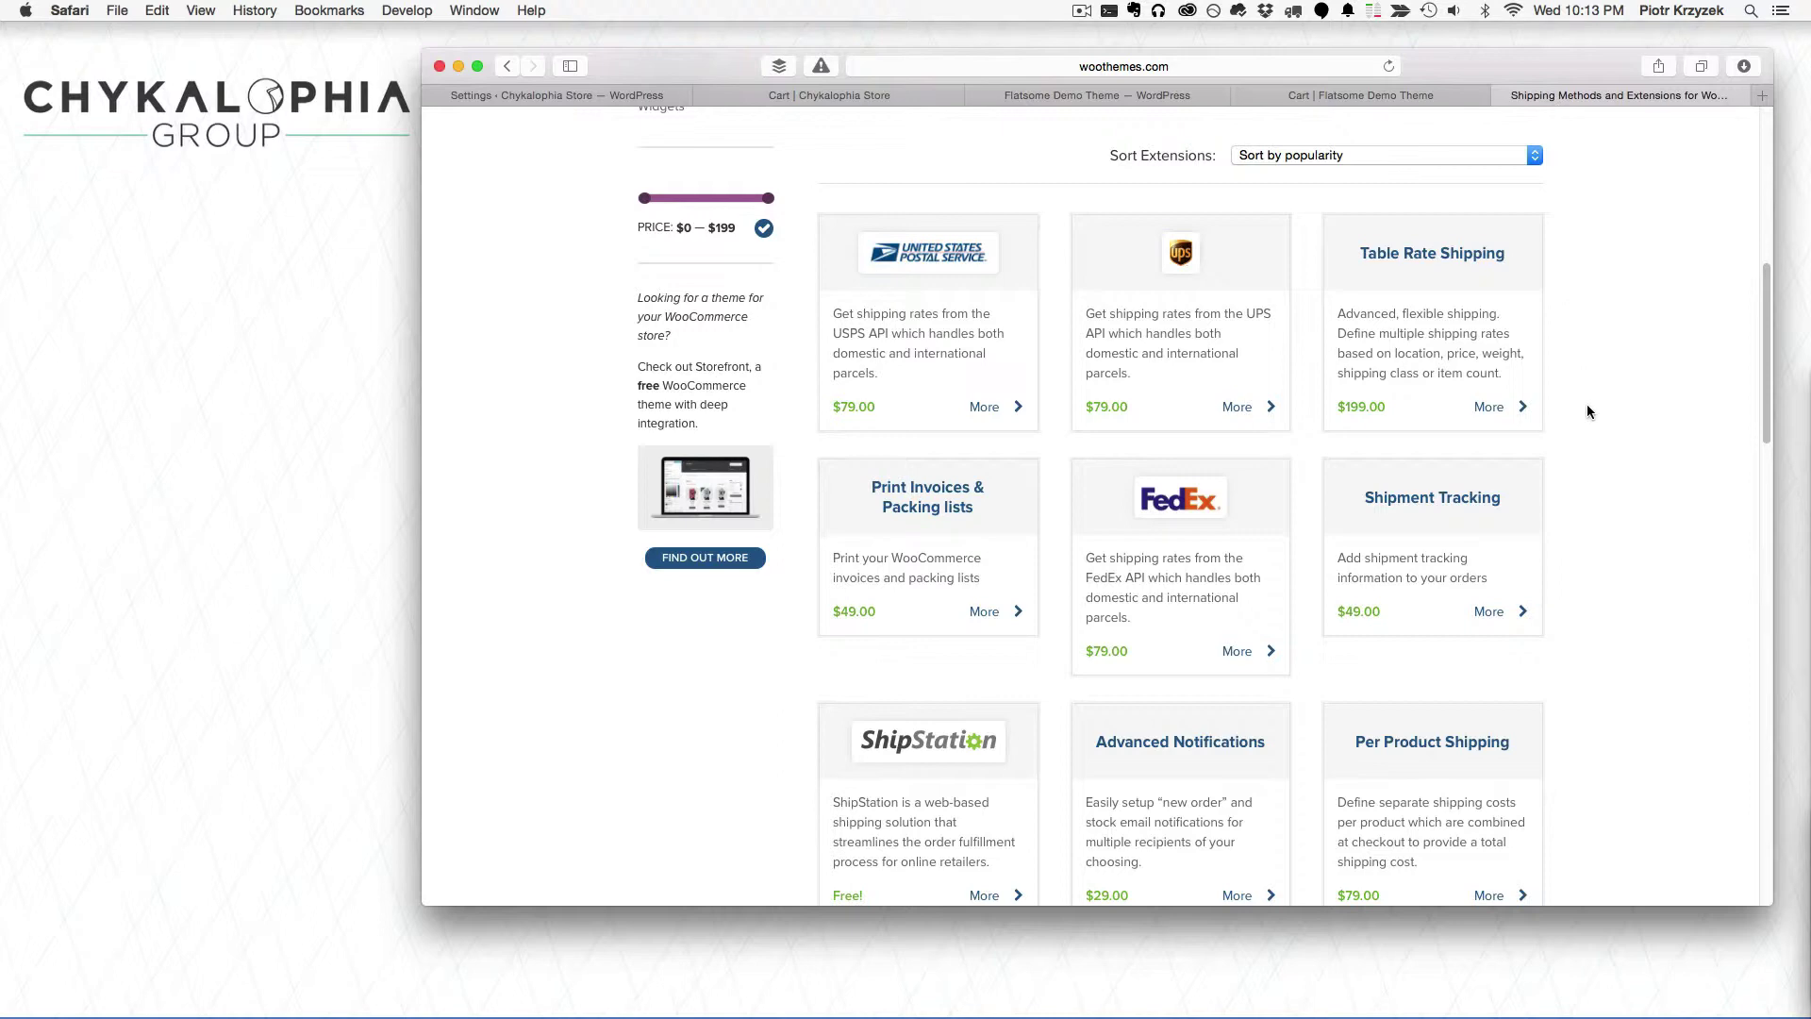
{"action": "scroll", "coordinate": [1586, 406], "scroll_direction": "up", "scroll_amount": 5}
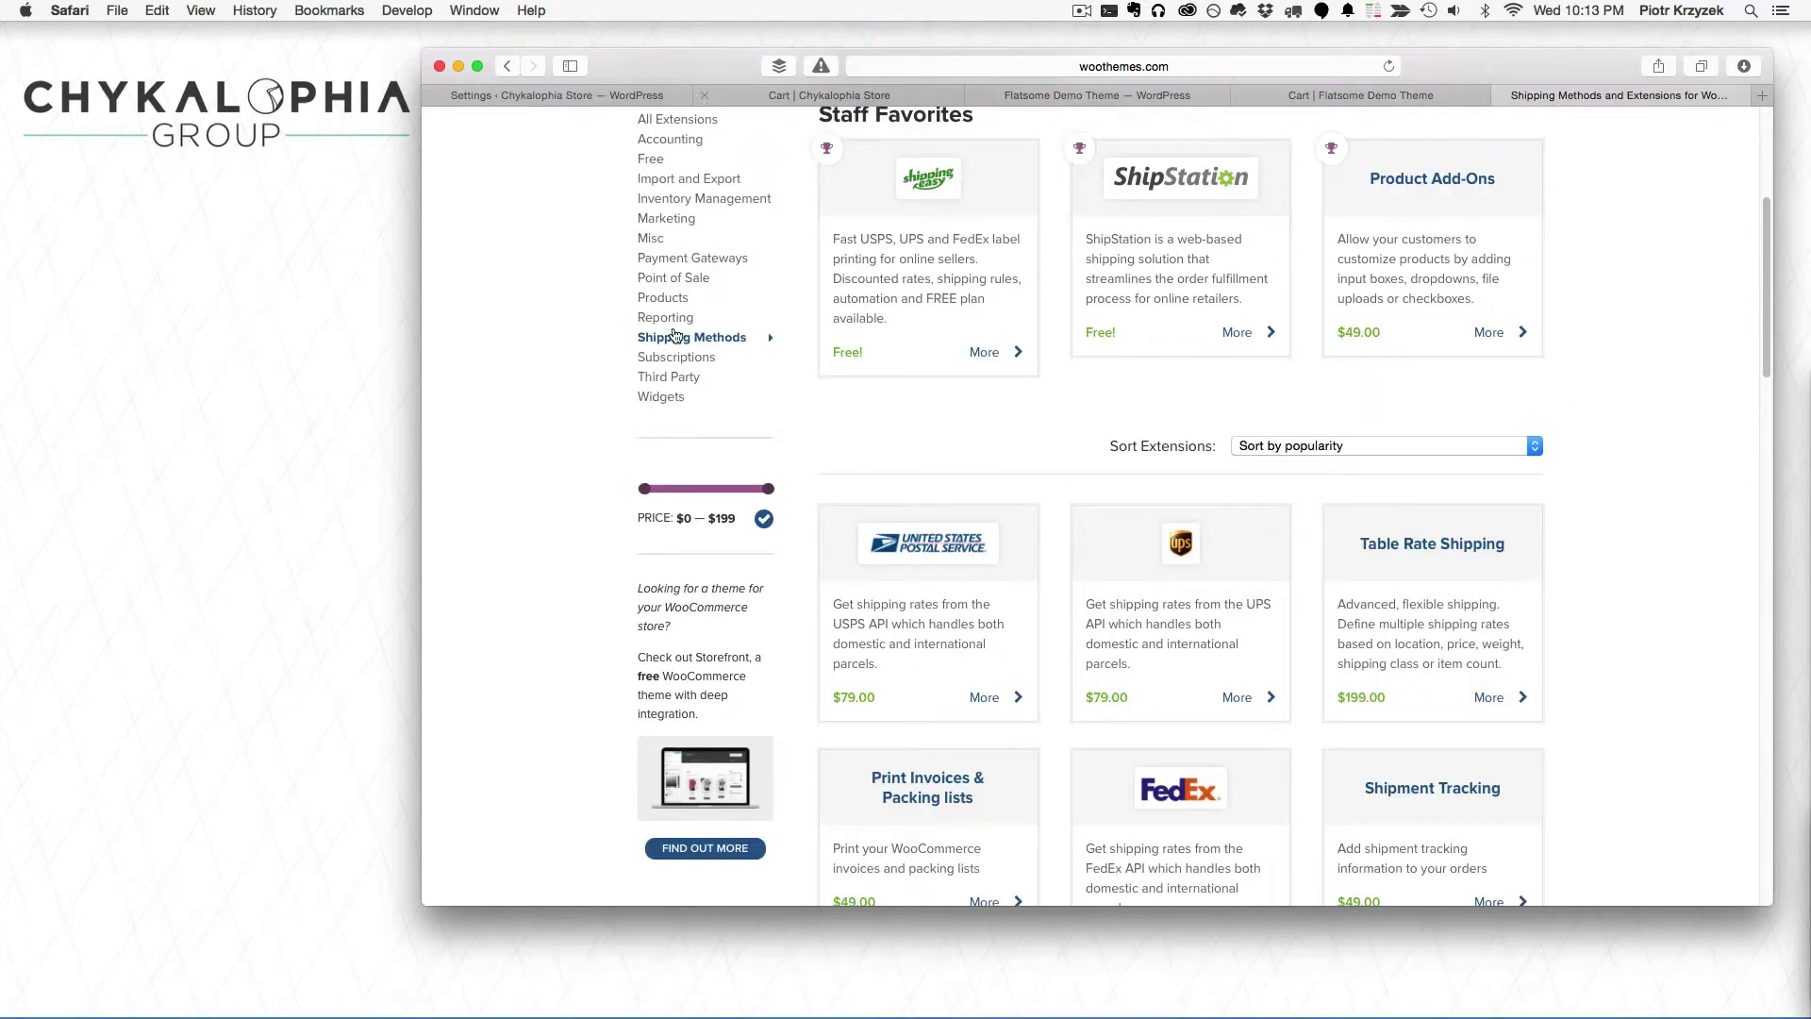
{"action": "scroll", "coordinate": [731, 331], "scroll_direction": "up", "scroll_amount": 5}
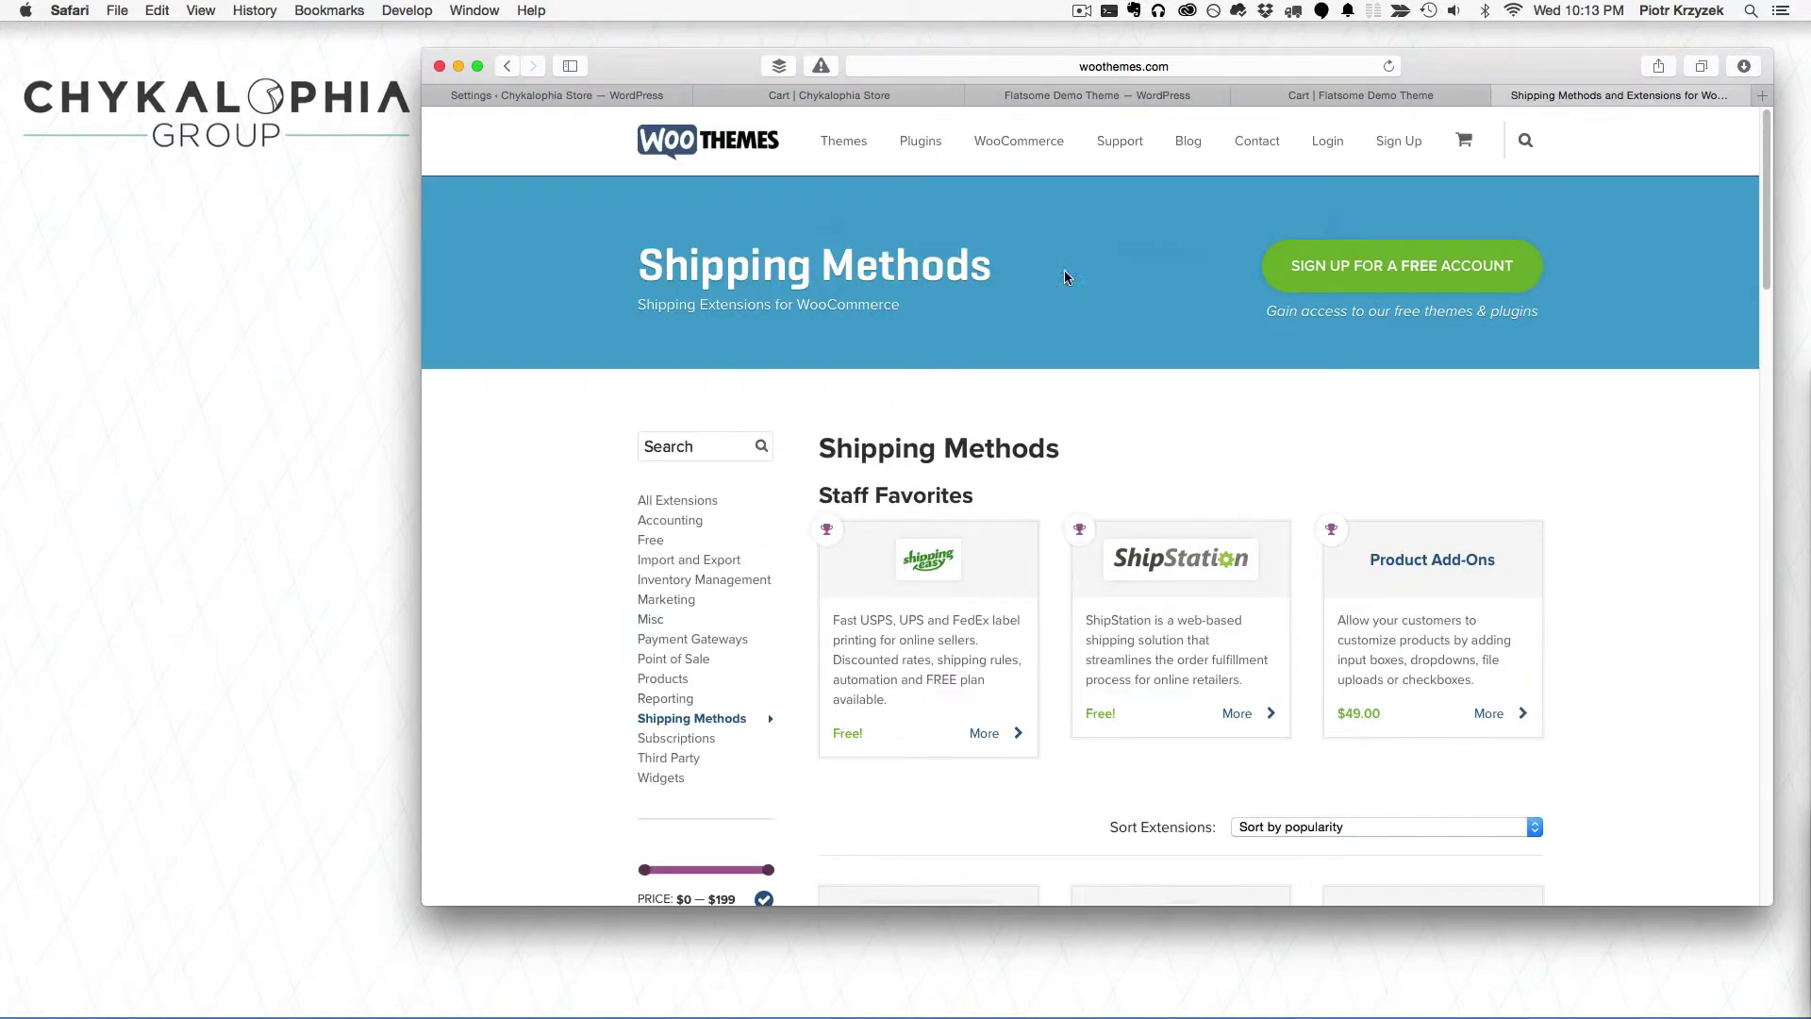
{"action": "mouse_move", "coordinate": [1031, 148]}
{"action": "scroll", "coordinate": [577, 488], "scroll_direction": "down", "scroll_amount": 2}
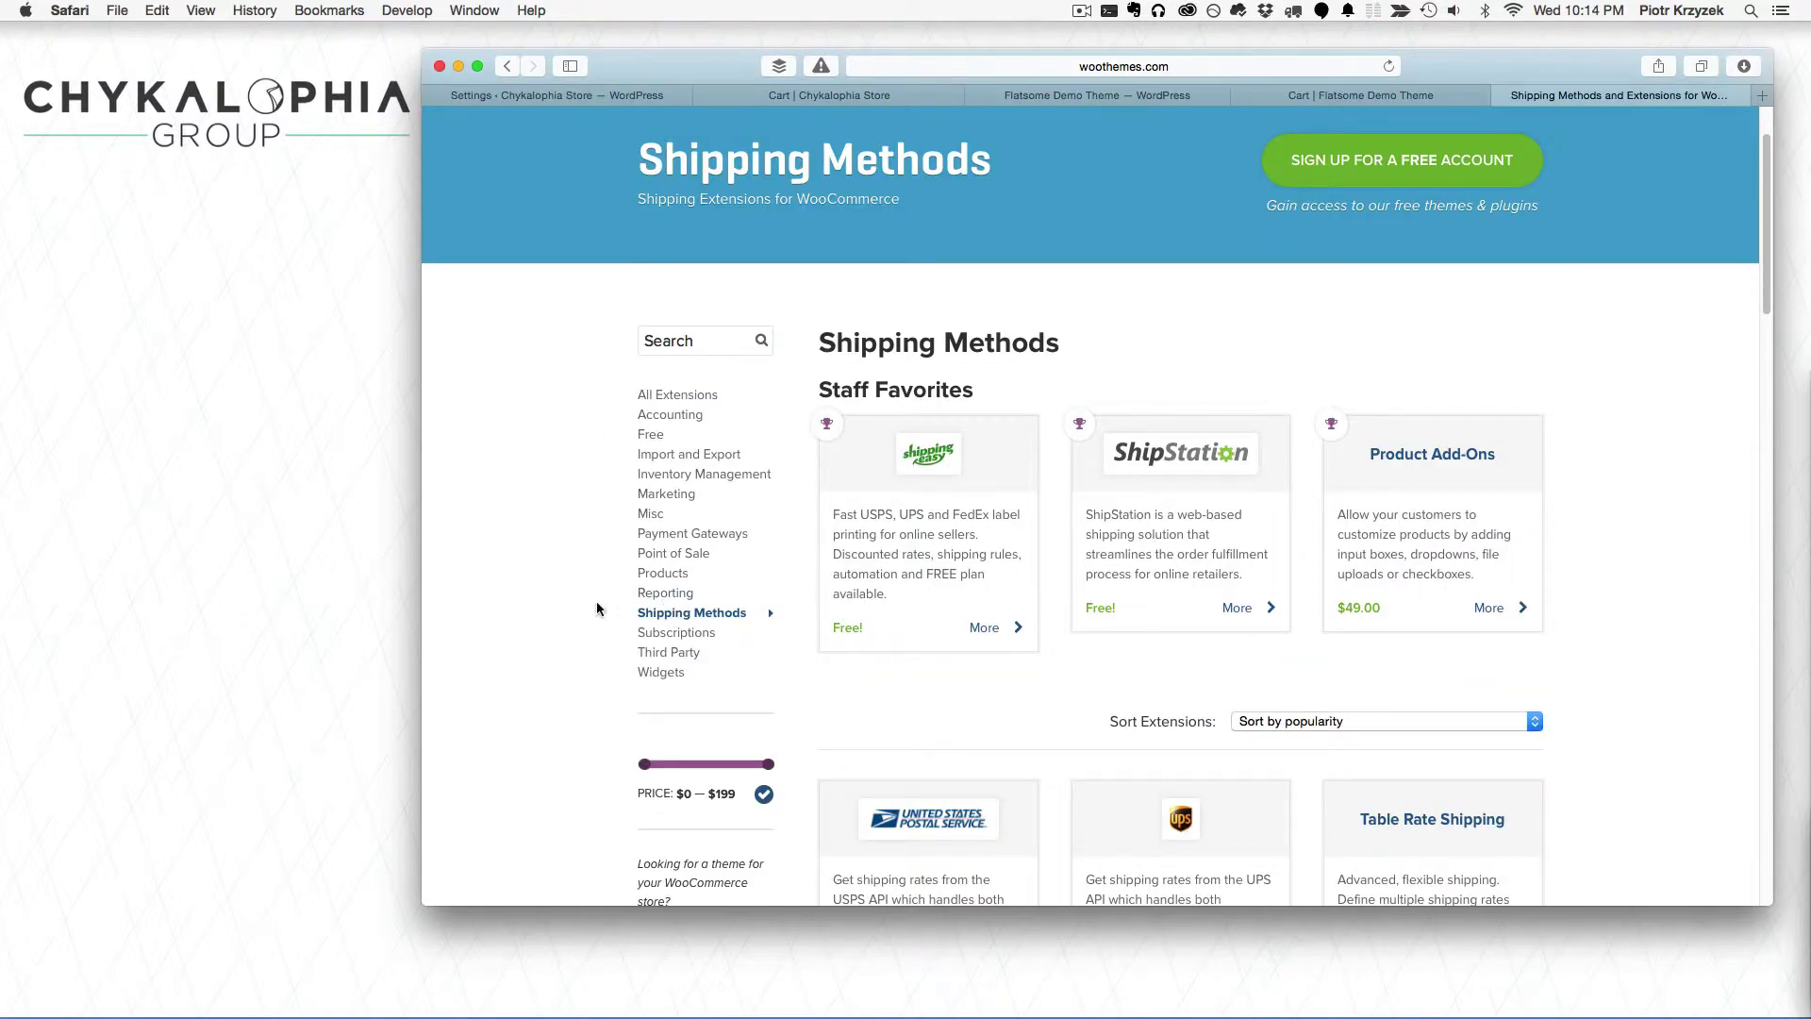
{"action": "scroll", "coordinate": [592, 604], "scroll_direction": "down", "scroll_amount": 3}
{"action": "scroll", "coordinate": [589, 605], "scroll_direction": "down", "scroll_amount": 2}
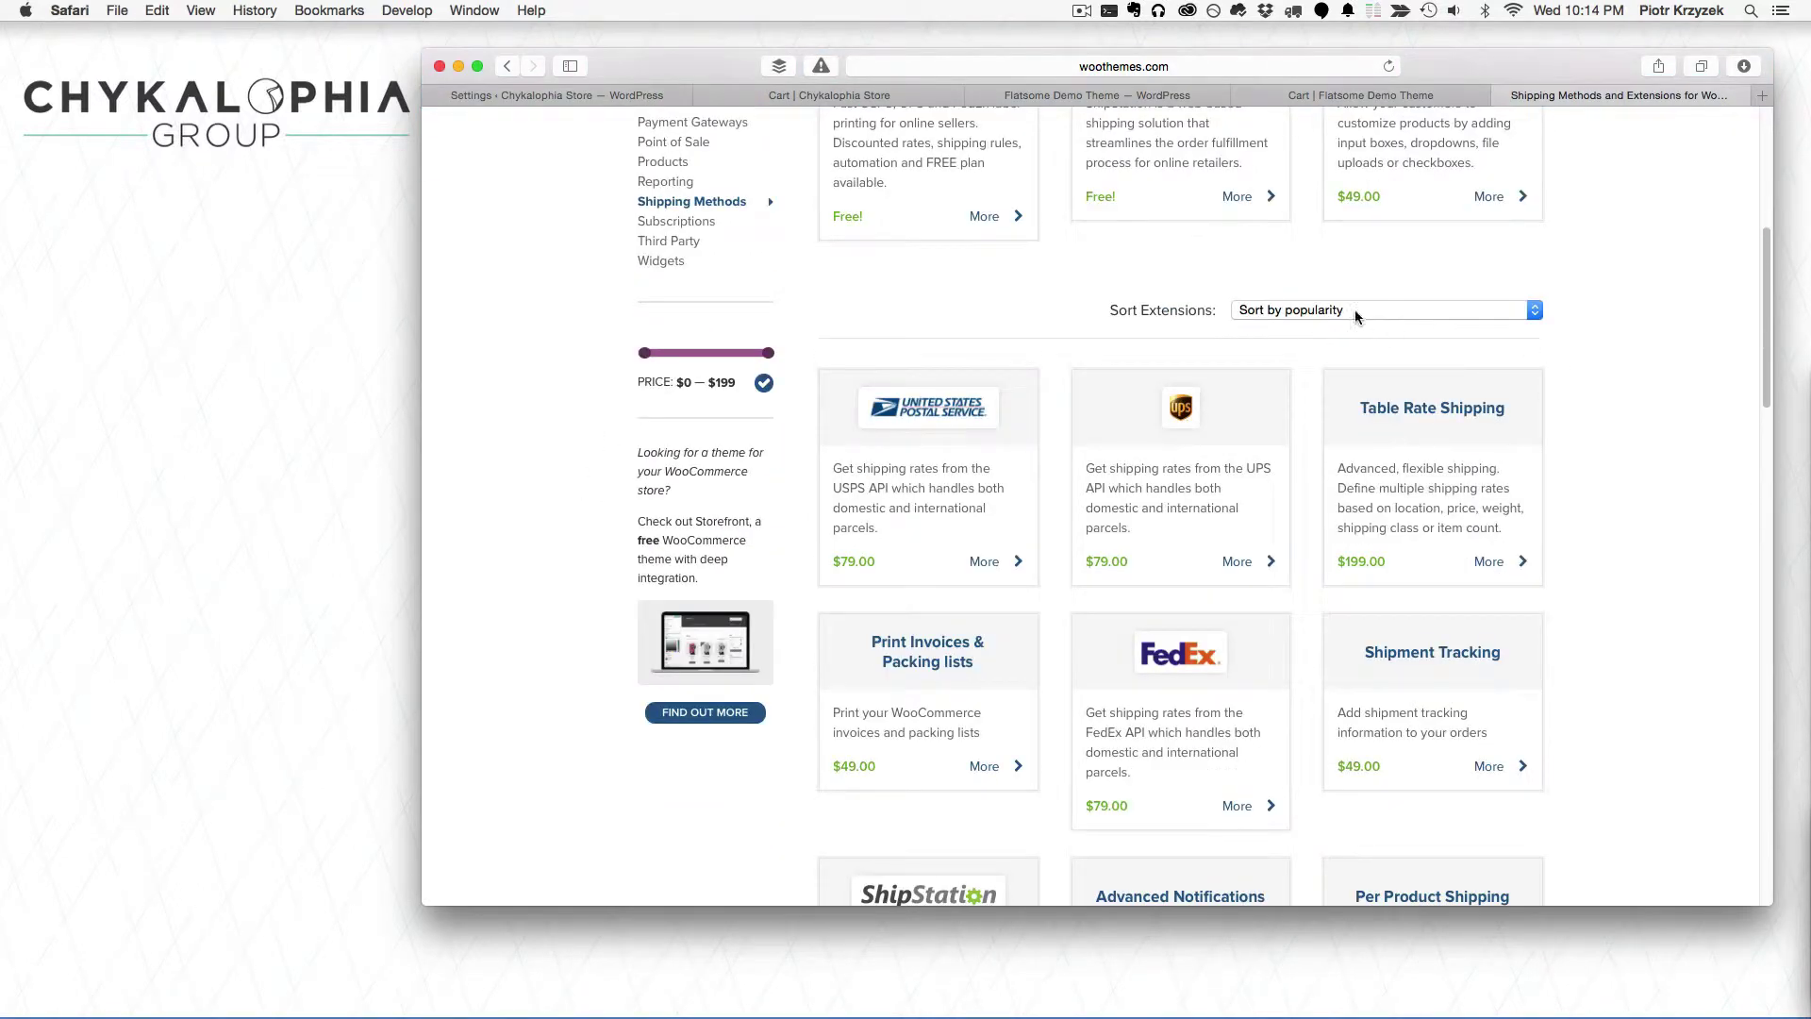
{"action": "scroll", "coordinate": [1032, 326], "scroll_direction": "down", "scroll_amount": 3}
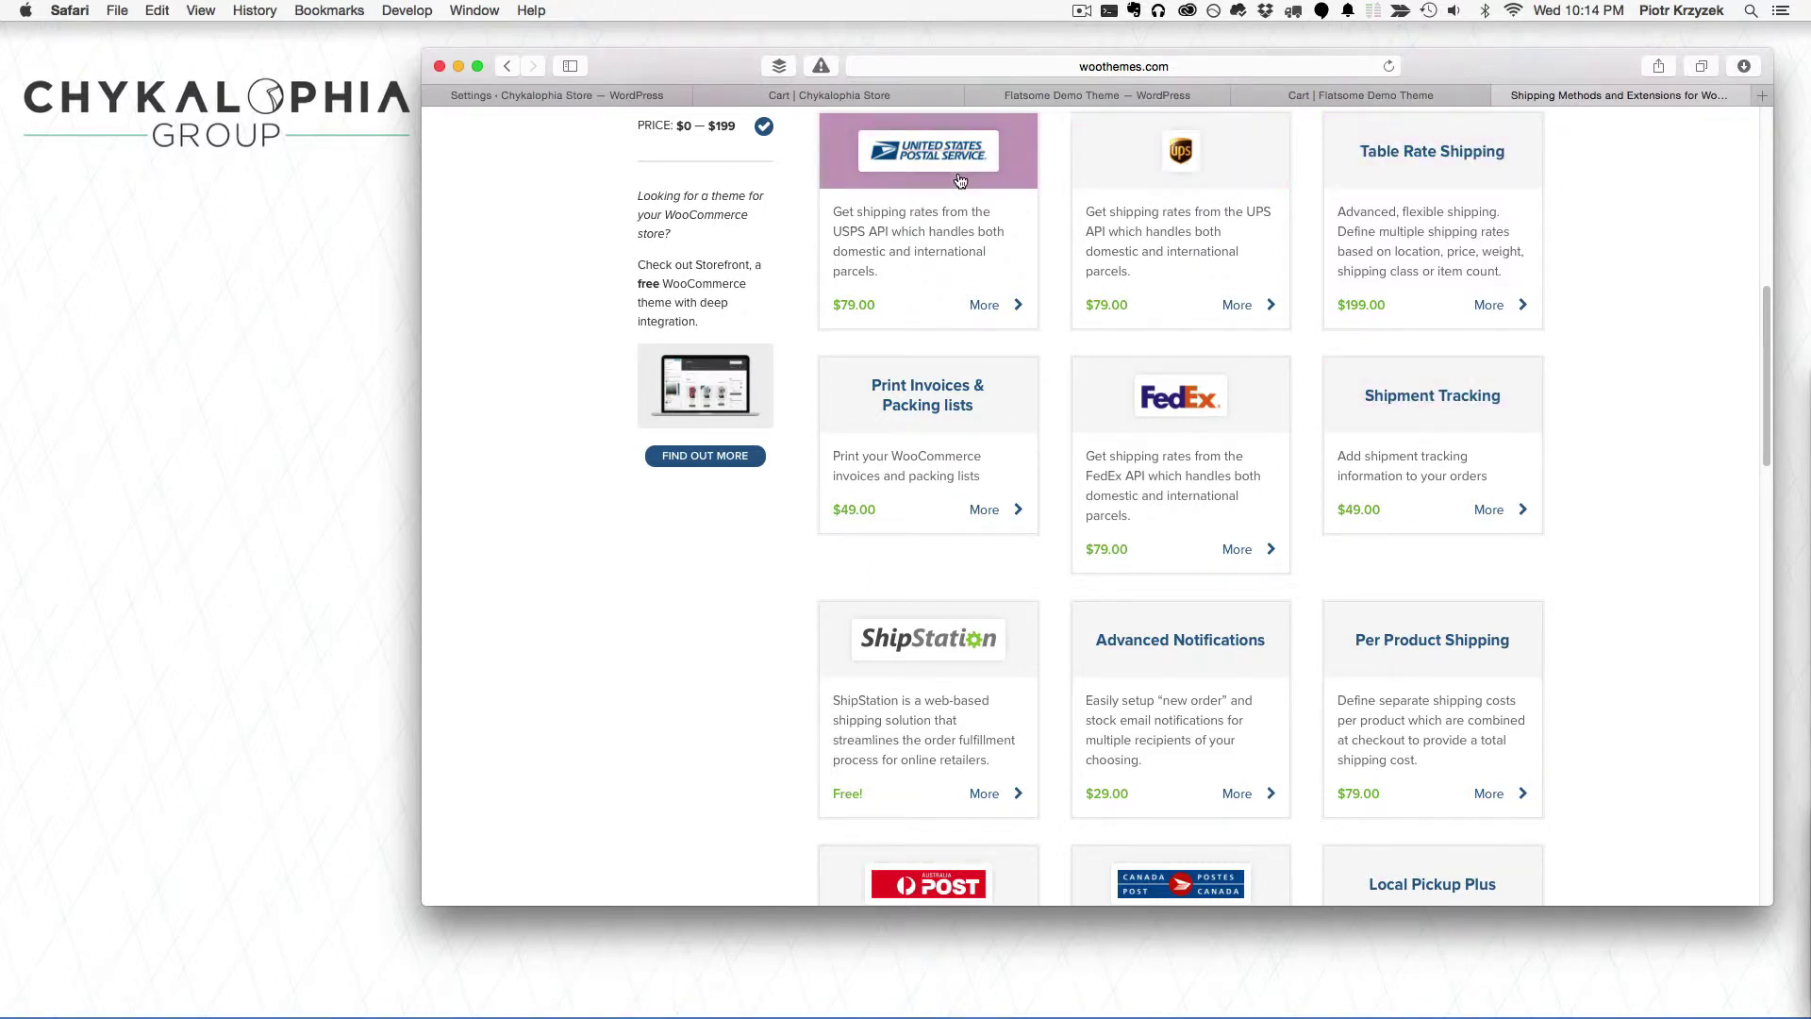
{"action": "scroll", "coordinate": [1200, 461], "scroll_direction": "down", "scroll_amount": 3}
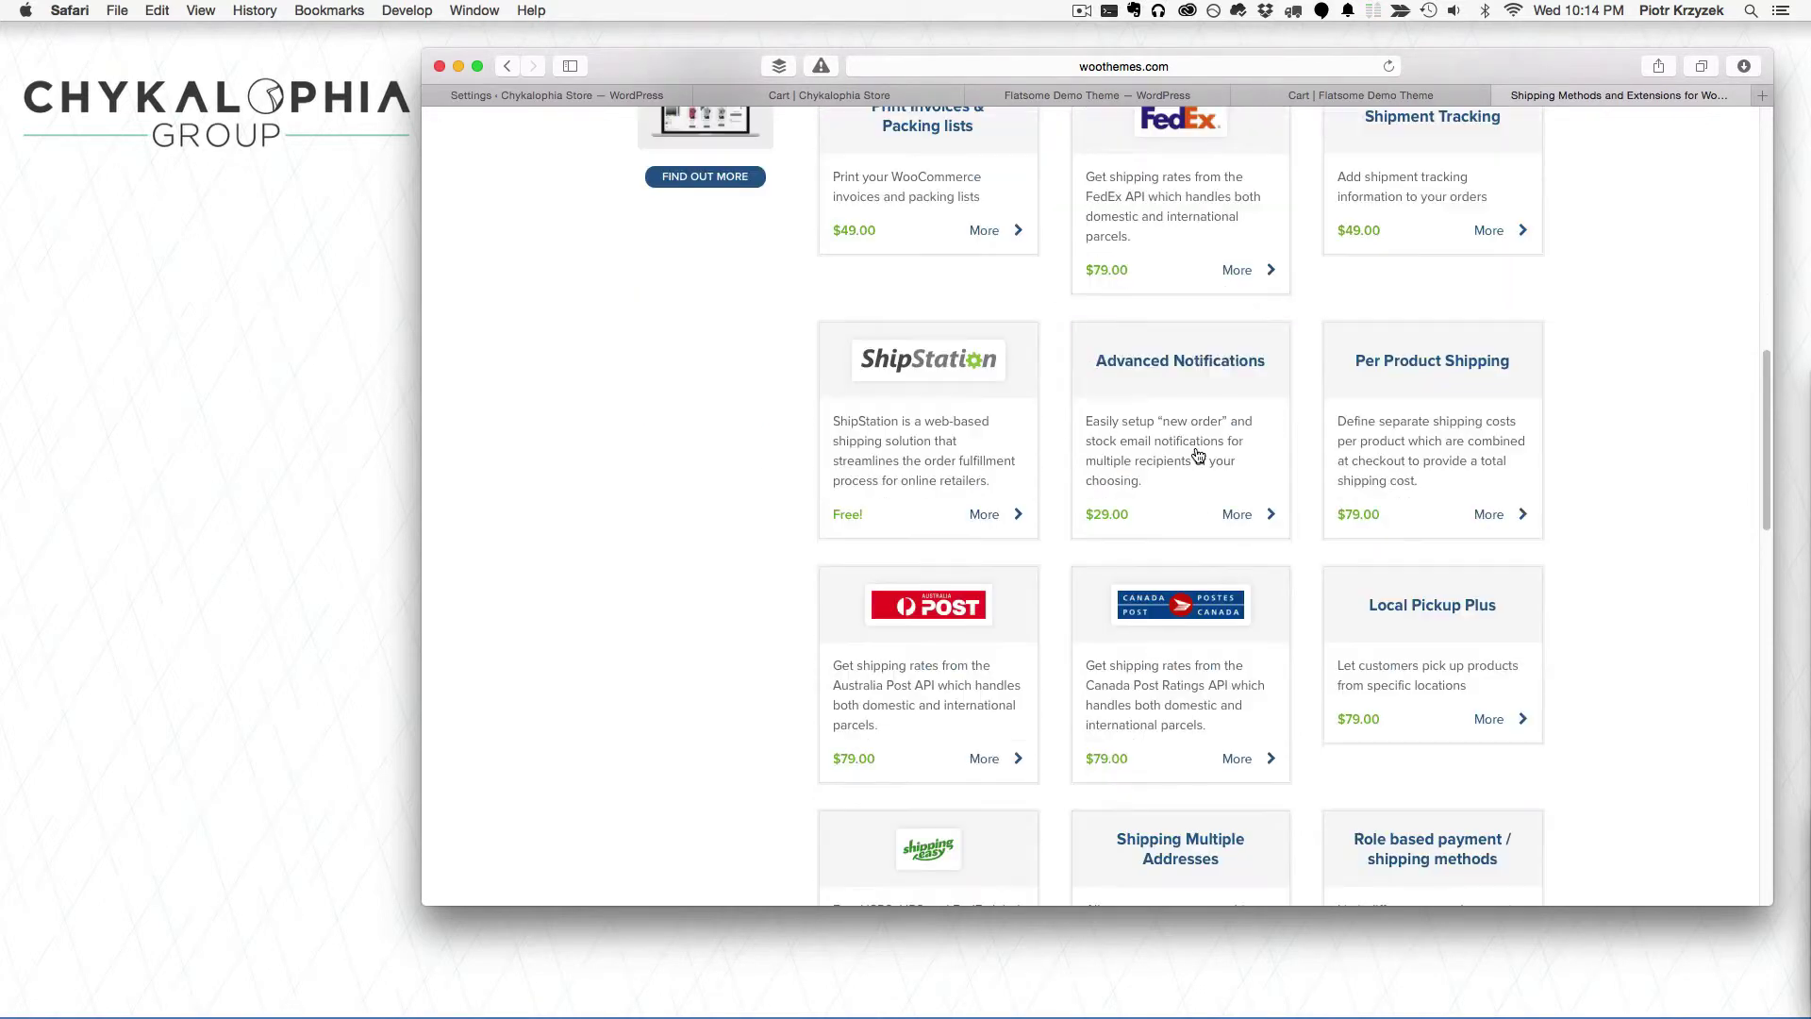
{"action": "scroll", "coordinate": [1196, 453], "scroll_direction": "down", "scroll_amount": 2}
{"action": "scroll", "coordinate": [1196, 452], "scroll_direction": "down", "scroll_amount": 2}
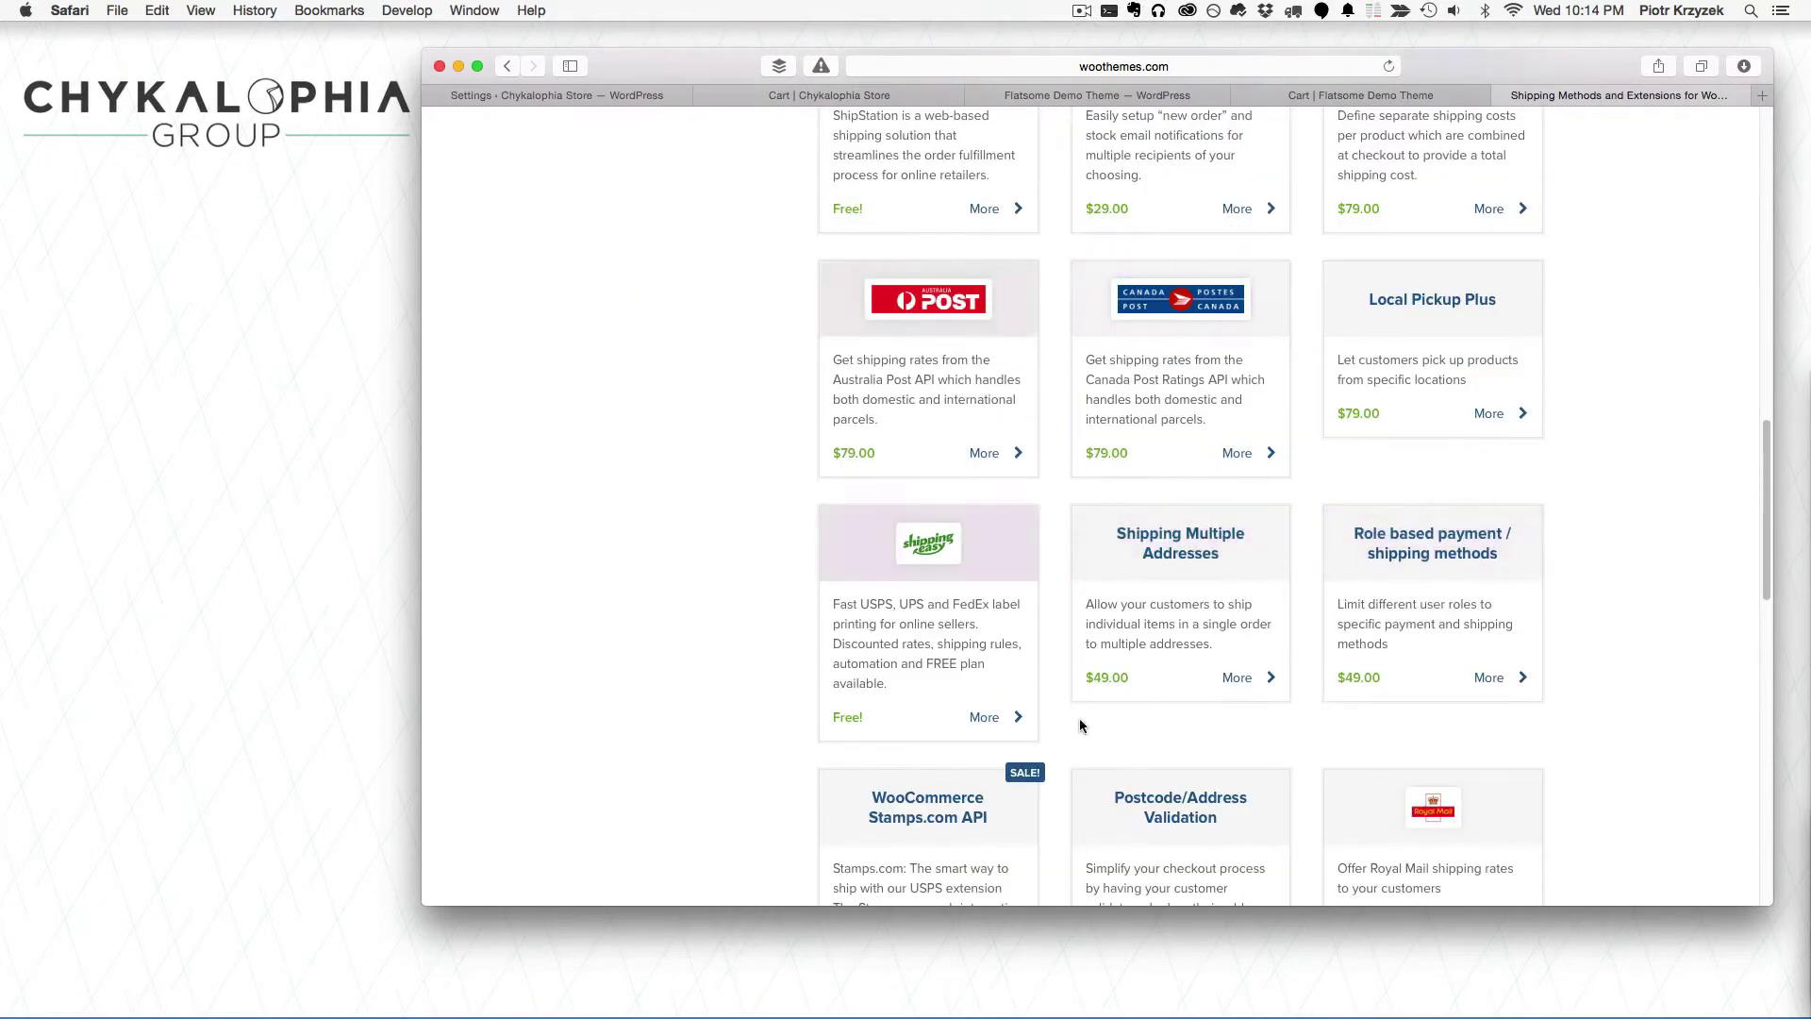
{"action": "scroll", "coordinate": [1092, 475], "scroll_direction": "down", "scroll_amount": 5}
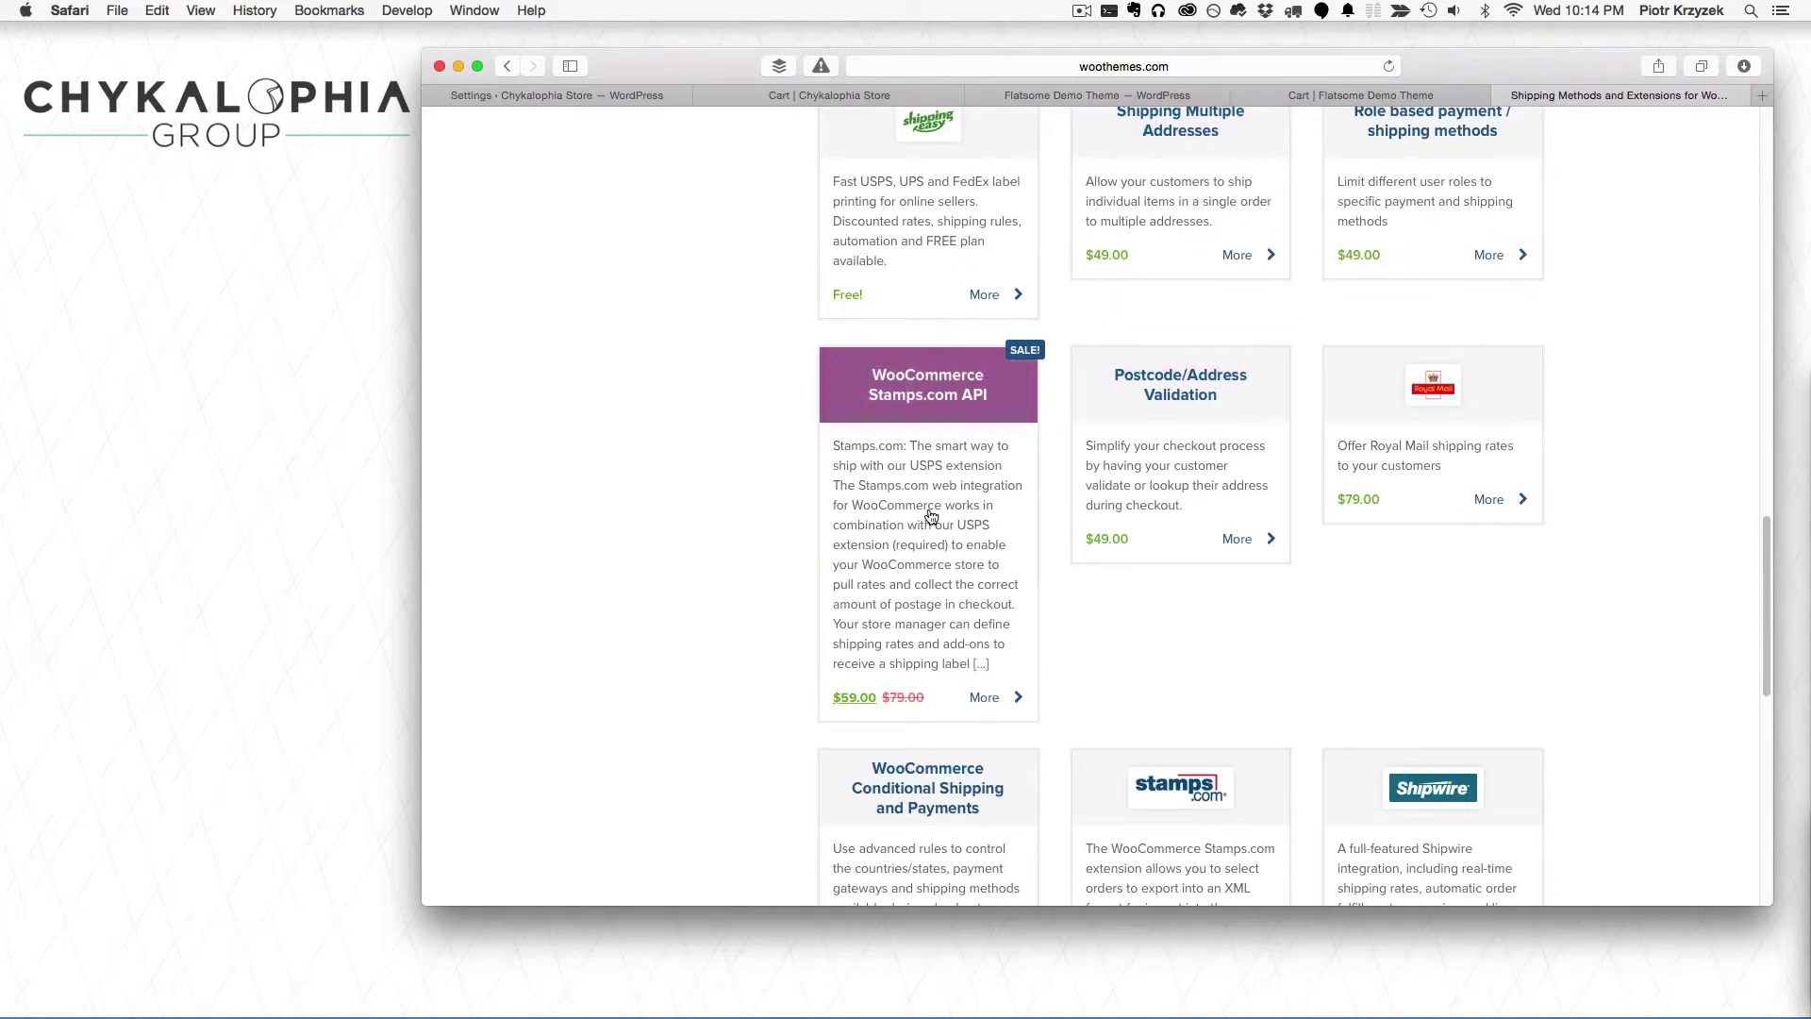
{"action": "scroll", "coordinate": [921, 445], "scroll_direction": "down", "scroll_amount": 1}
{"action": "scroll", "coordinate": [924, 443], "scroll_direction": "down", "scroll_amount": 2}
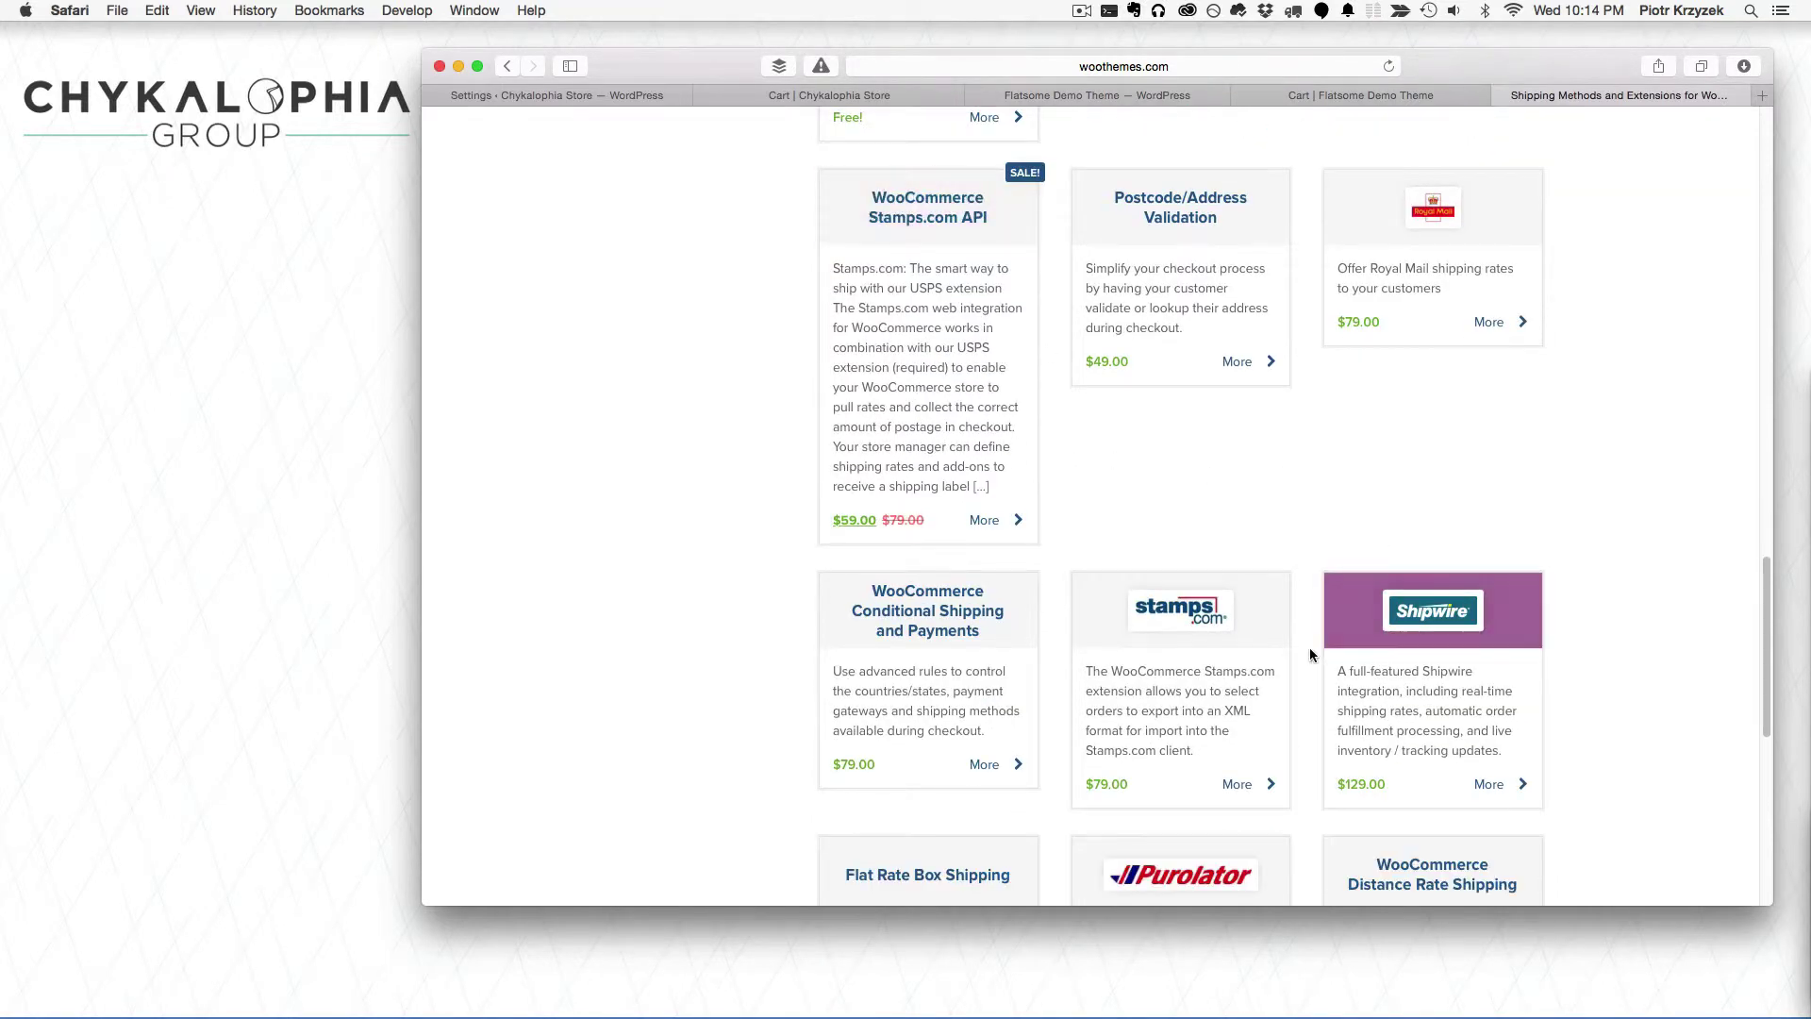
{"action": "scroll", "coordinate": [1310, 648], "scroll_direction": "down", "scroll_amount": 3}
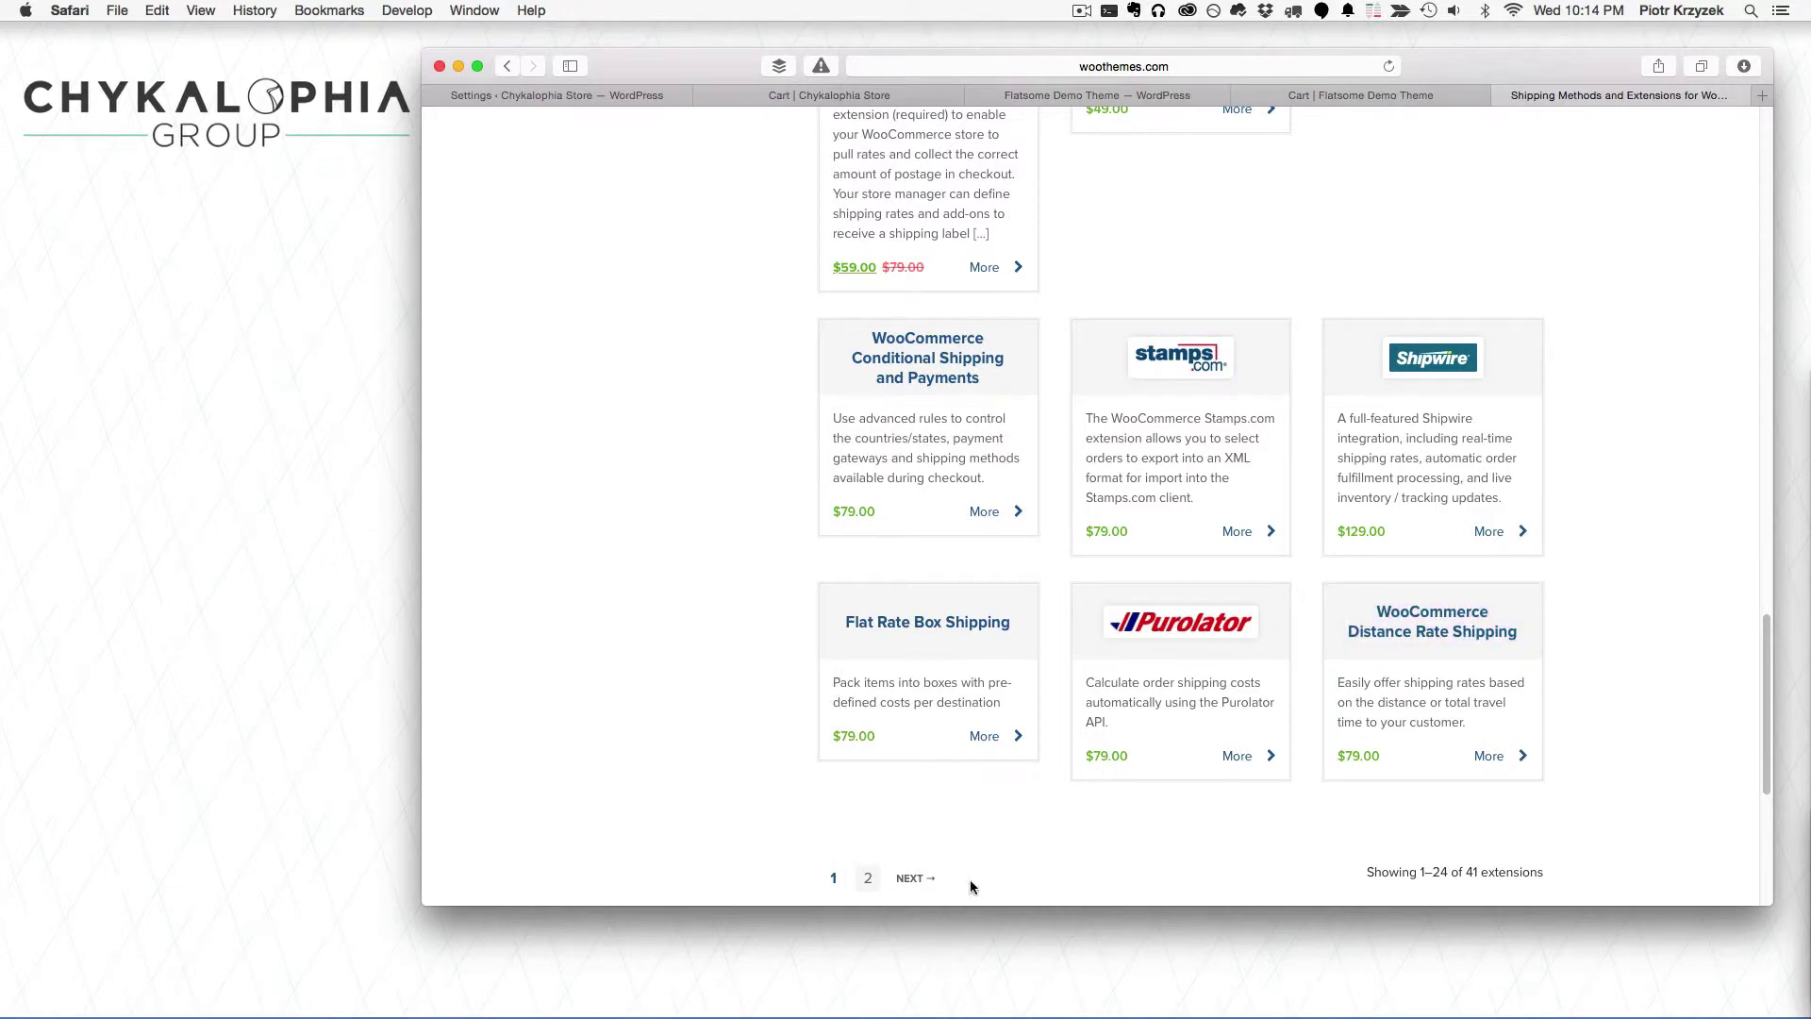
Step: Load and browse the second page of shipping method extensions
{"action": "left_click", "coordinate": [915, 879]}
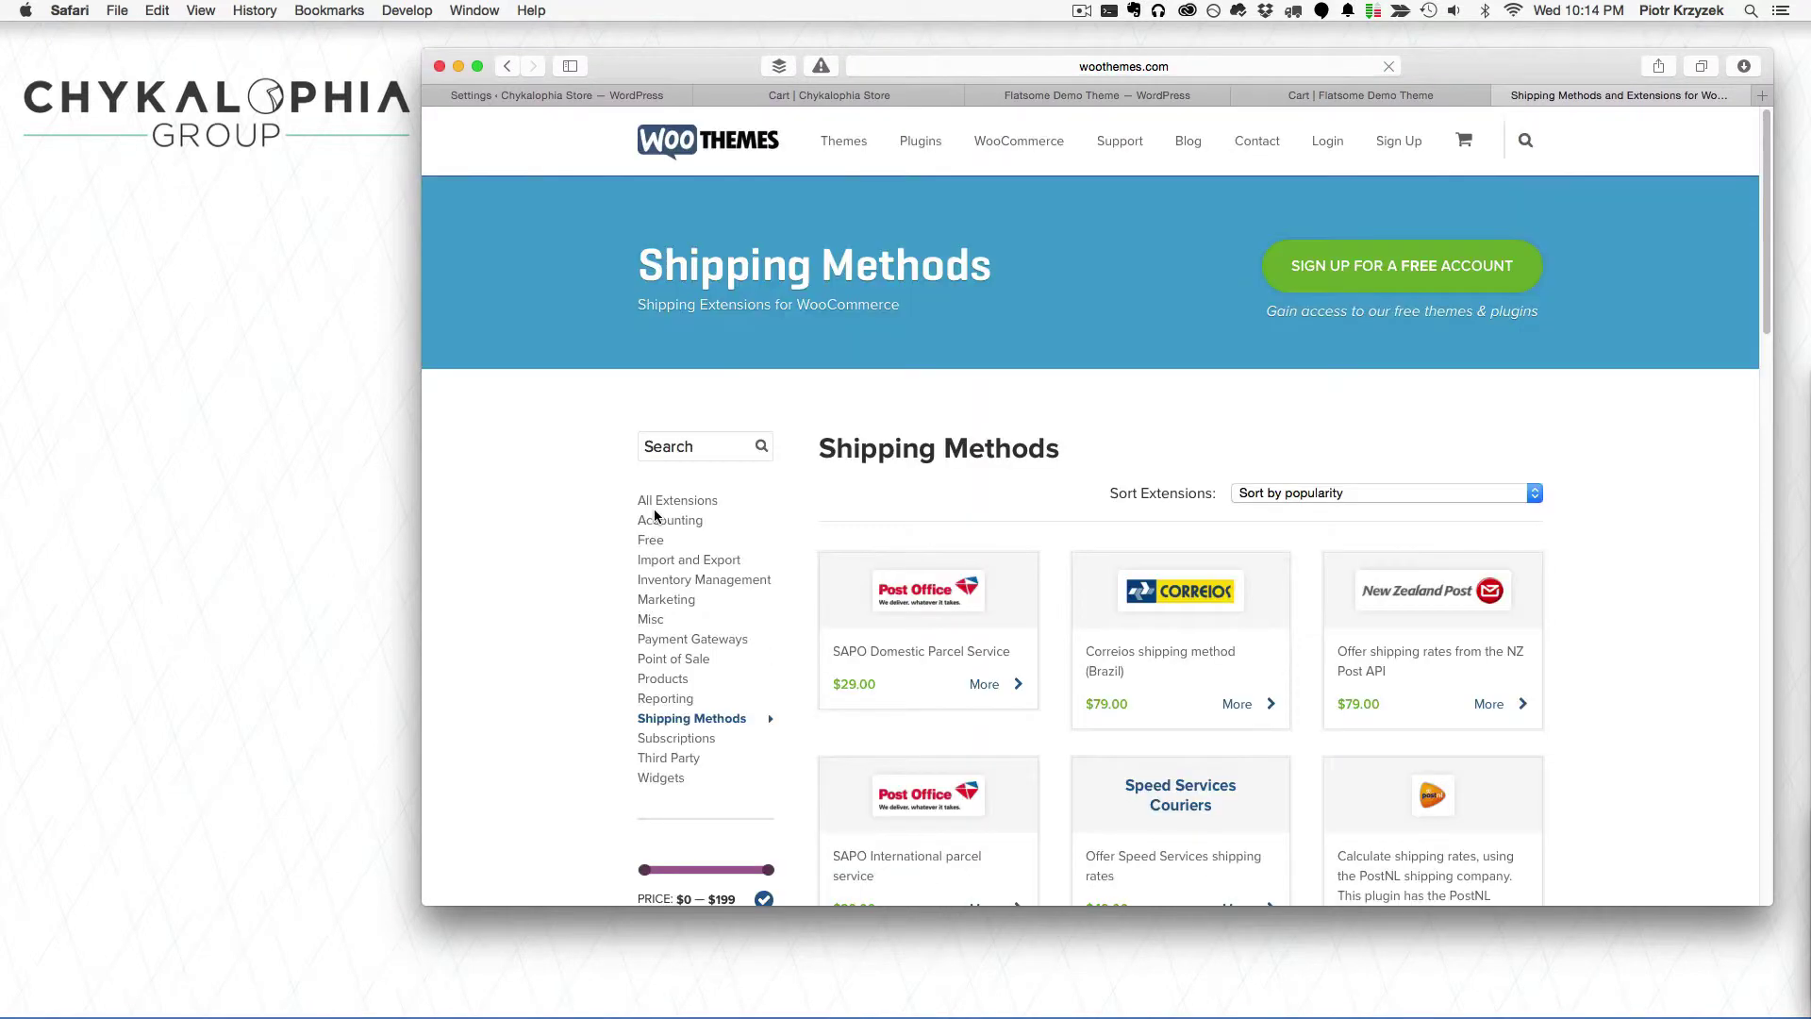
{"action": "scroll", "coordinate": [1069, 509], "scroll_direction": "down", "scroll_amount": 5}
{"action": "scroll", "coordinate": [1069, 509], "scroll_direction": "down", "scroll_amount": 9}
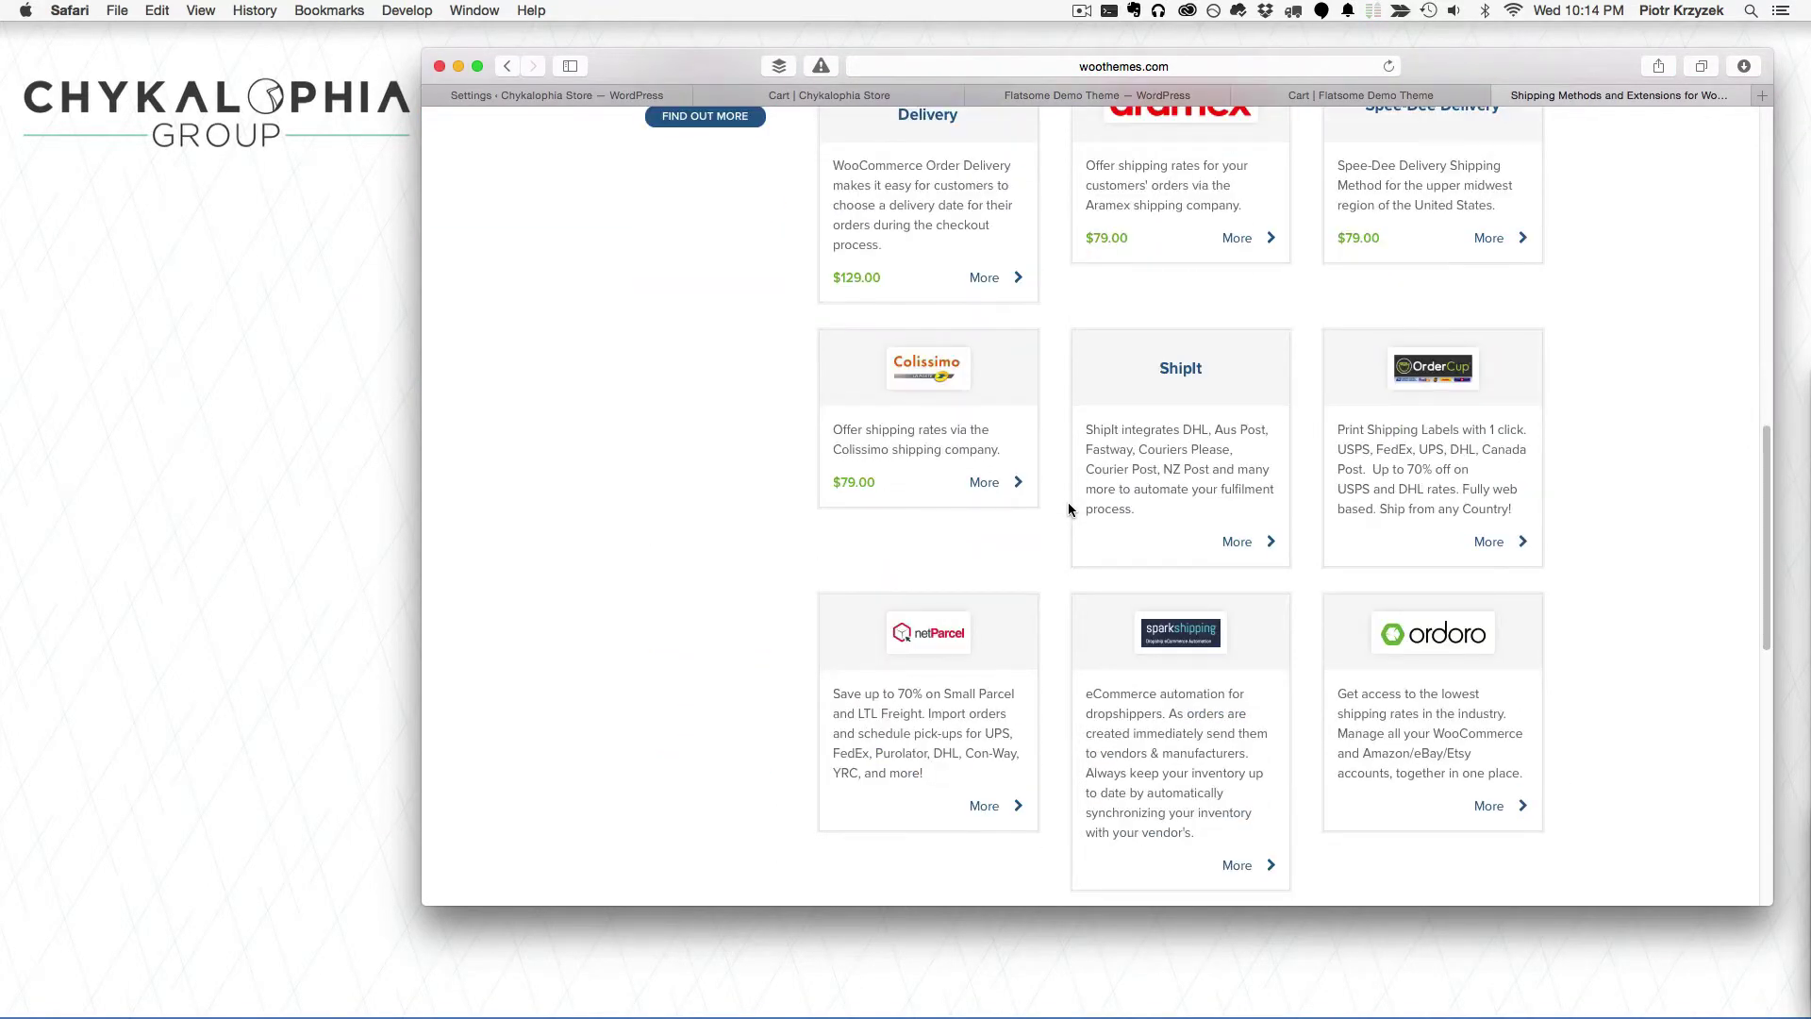
{"action": "scroll", "coordinate": [1068, 505], "scroll_direction": "up", "scroll_amount": 9}
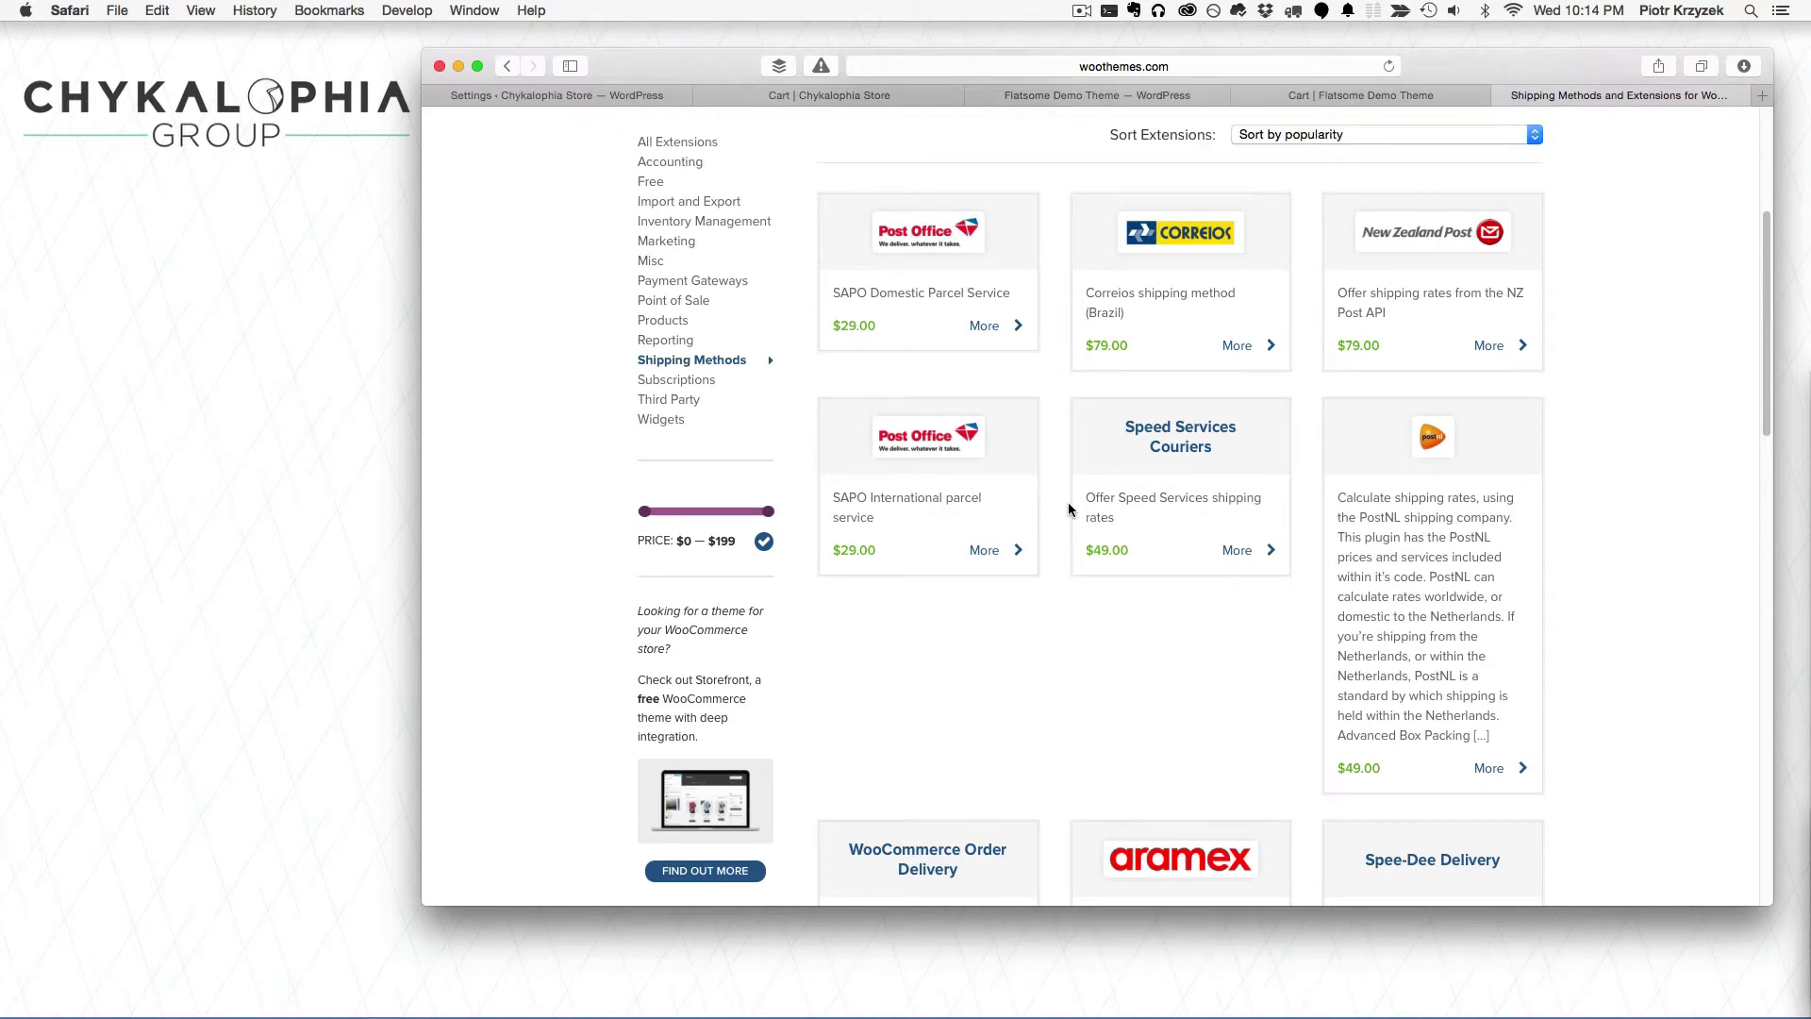
{"action": "scroll", "coordinate": [1066, 406], "scroll_direction": "up", "scroll_amount": 3}
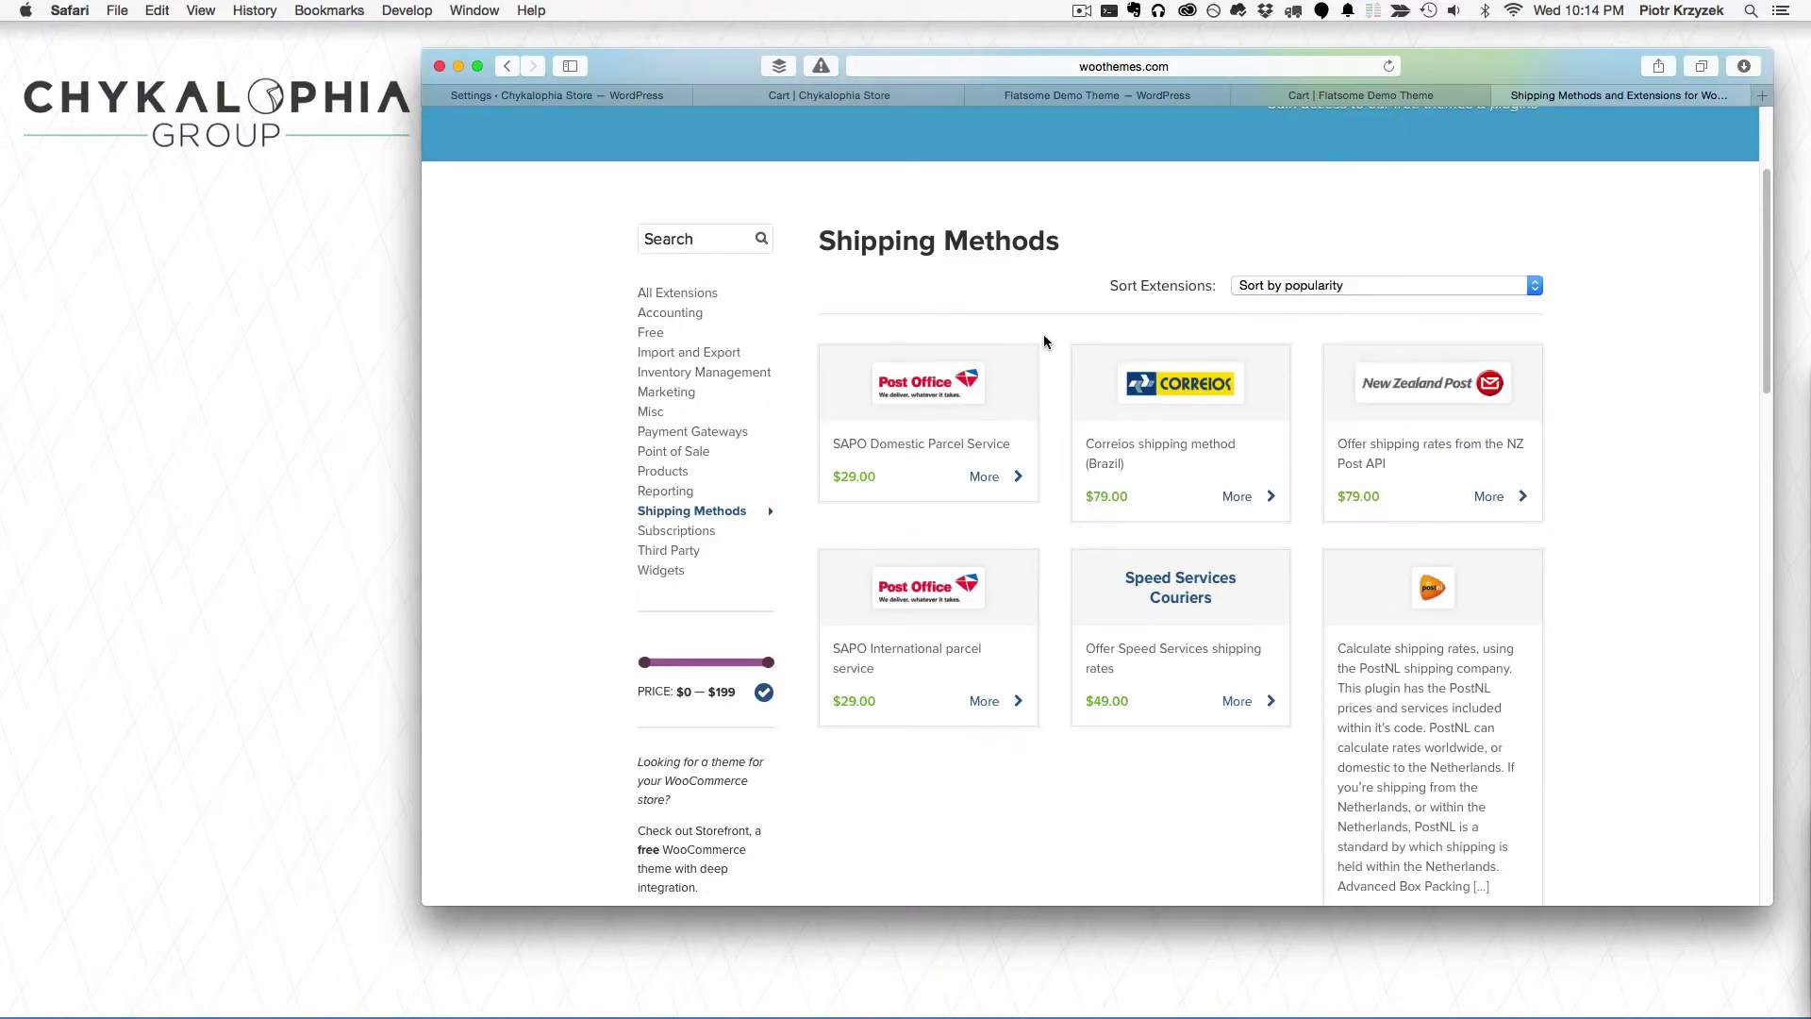
Step: Return to the Flatsome Demo Theme's WooCommerce Shipping settings showing the five-method table
{"action": "left_click", "coordinate": [1290, 96]}
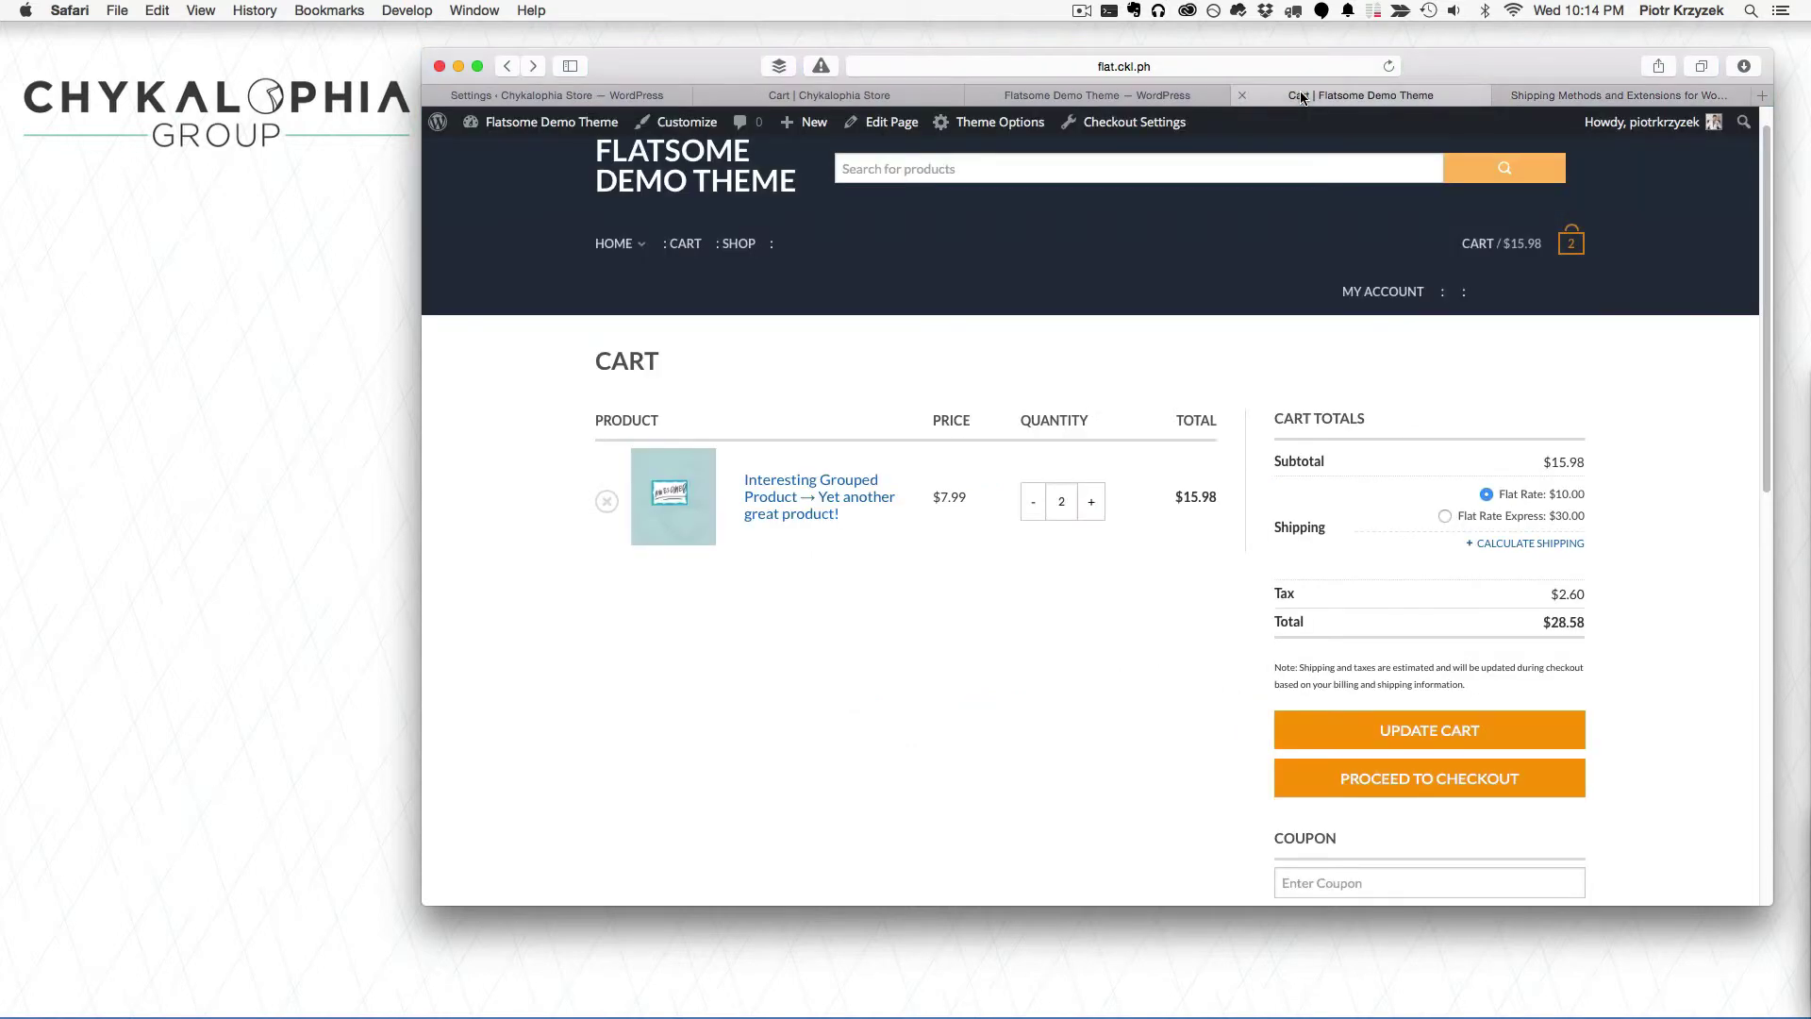
{"action": "left_click", "coordinate": [1096, 98]}
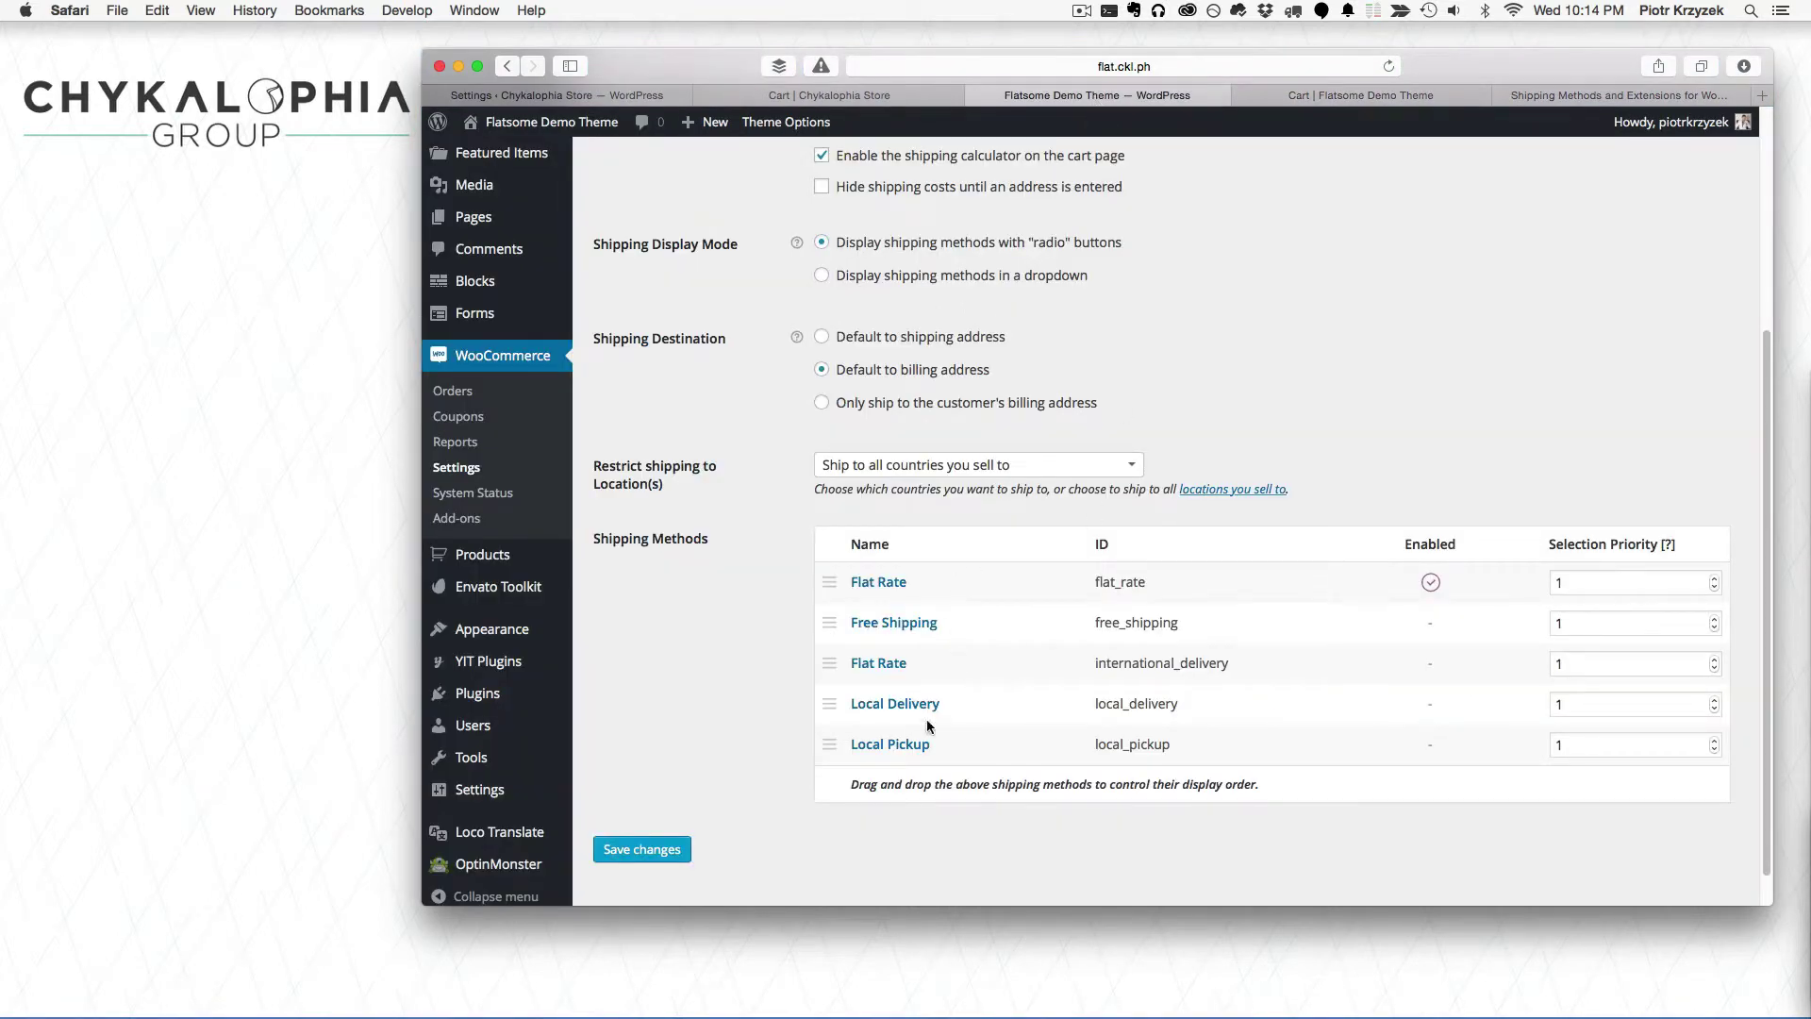
{"action": "key", "text": "super+shift+2"}
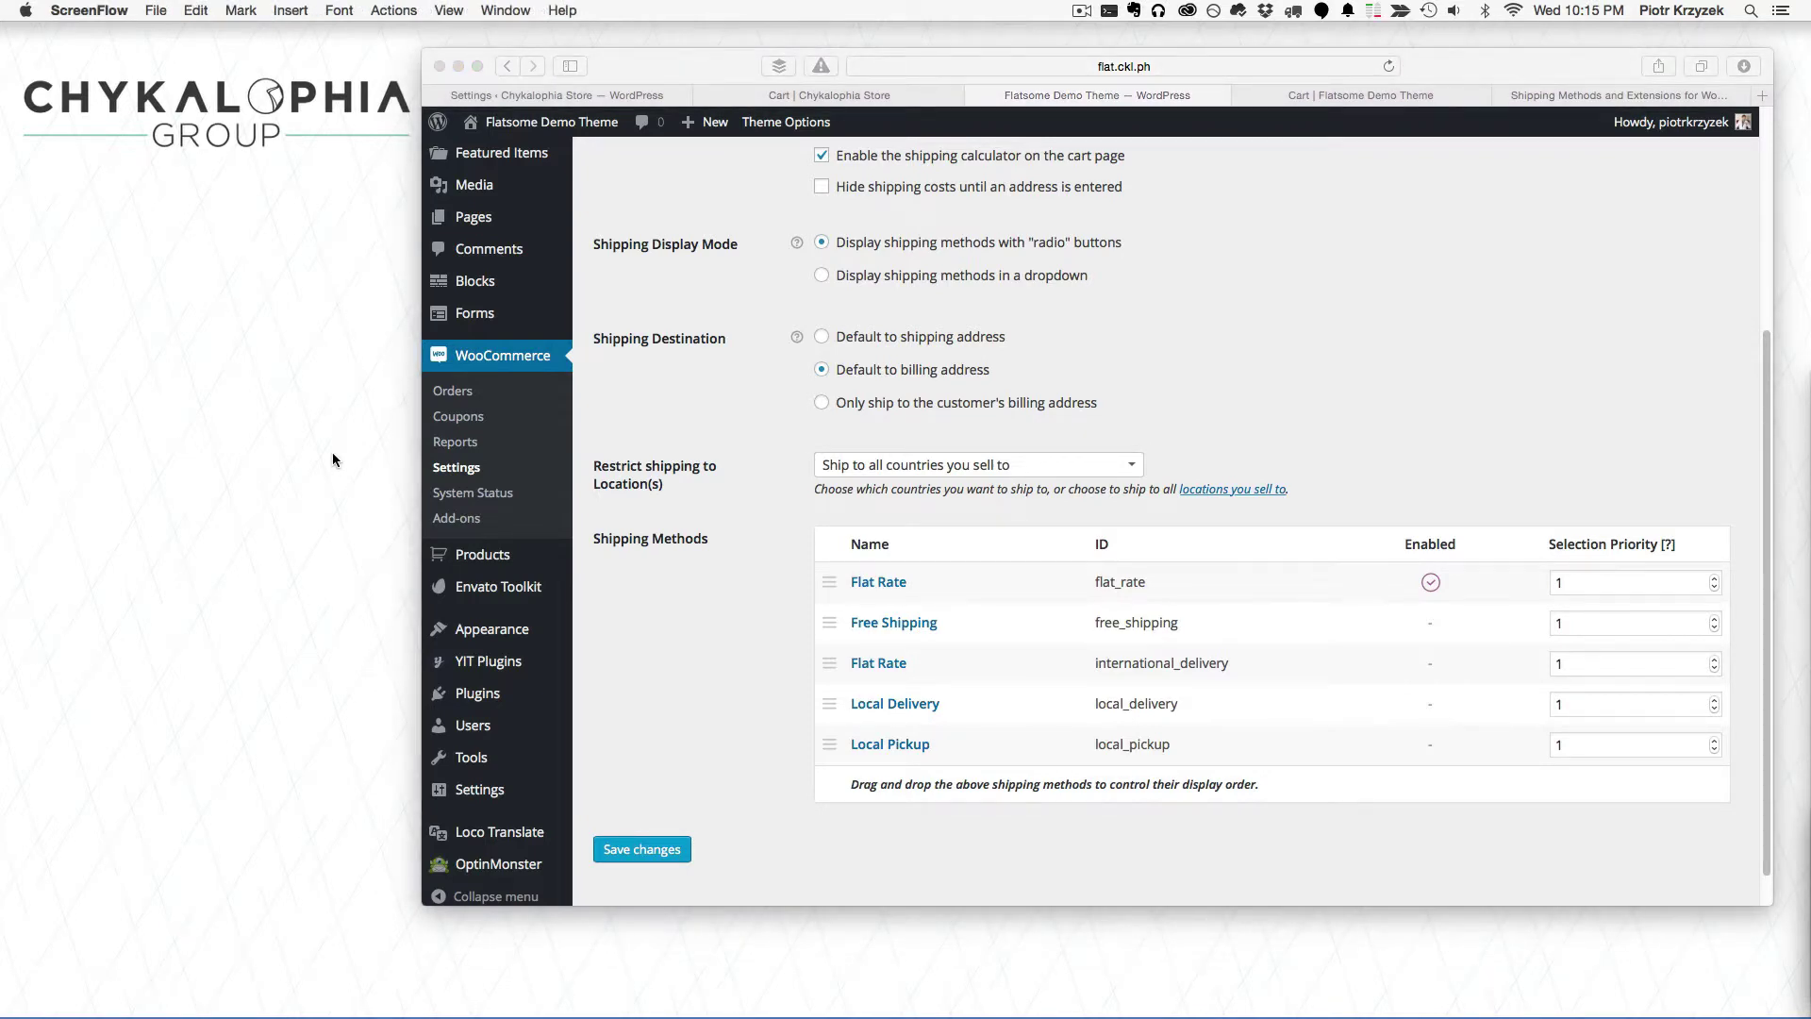
{"action": "left_click", "coordinate": [682, 613]}
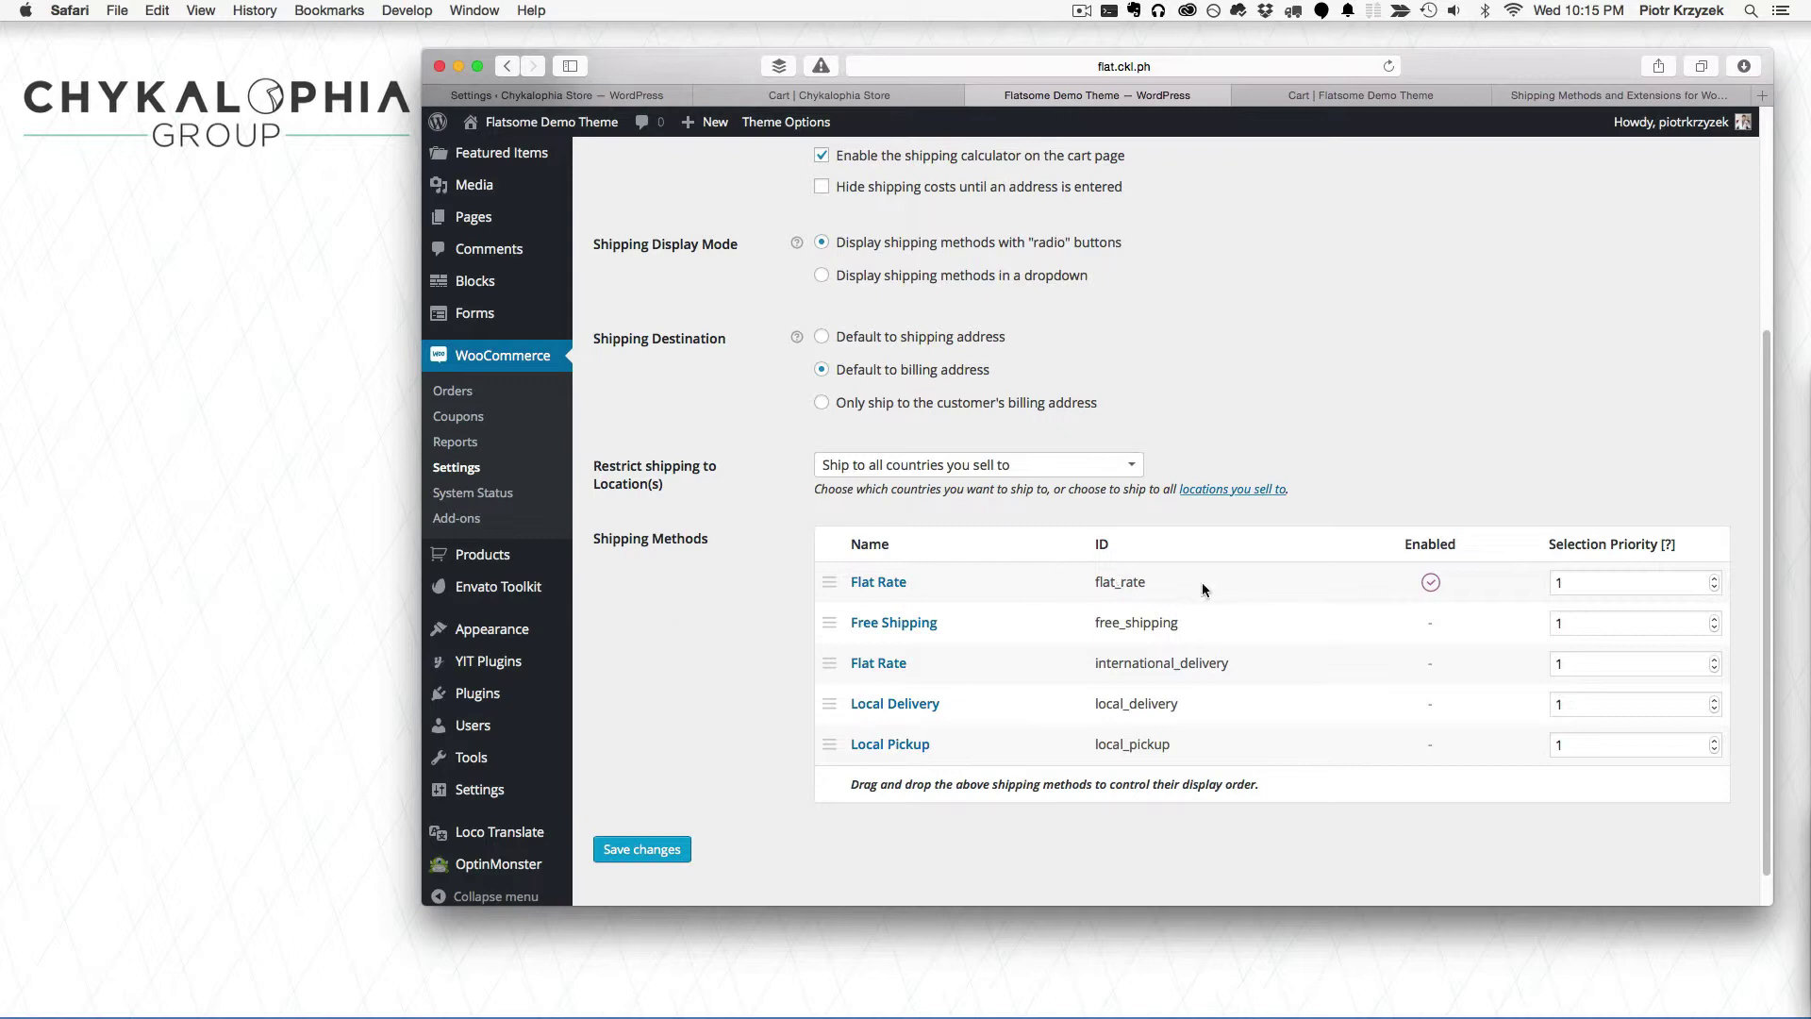
Step: Drag the international_delivery Flat Rate row above the Free Shipping row
{"action": "left_click_drag", "start_coordinate": [1229, 665], "coordinate": [1094, 661]}
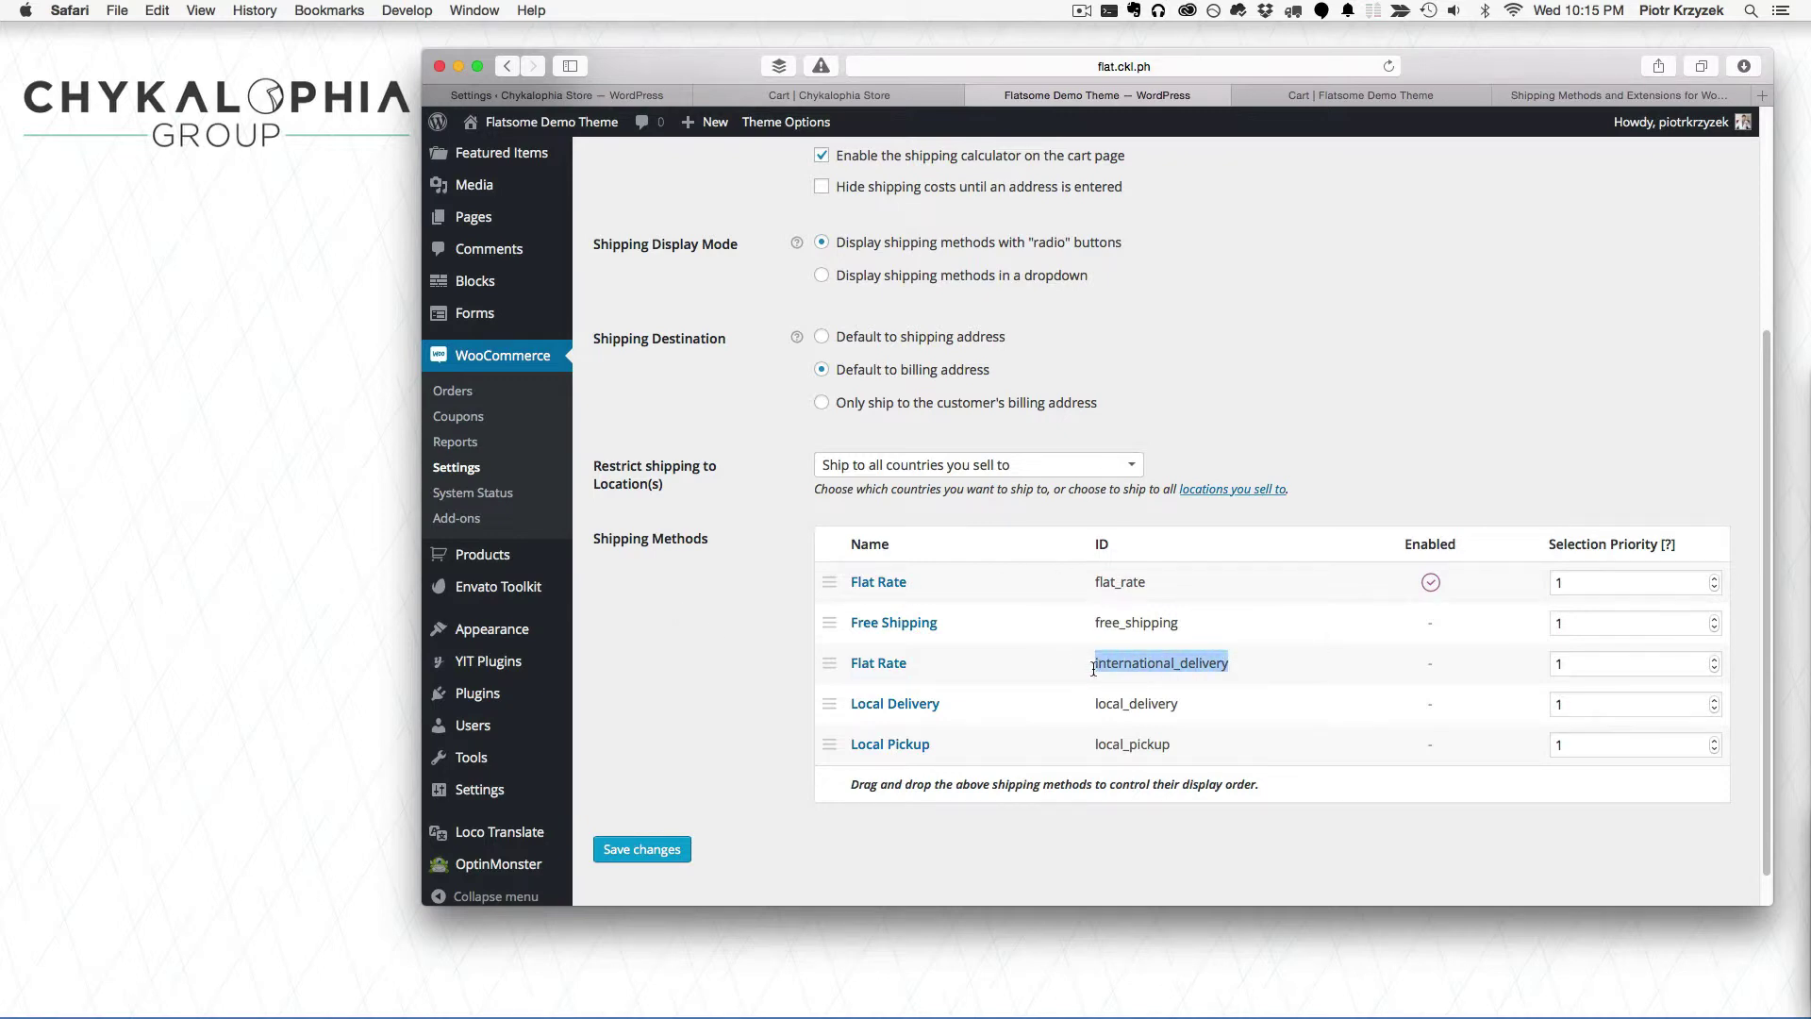
{"action": "left_click", "coordinate": [1114, 623]}
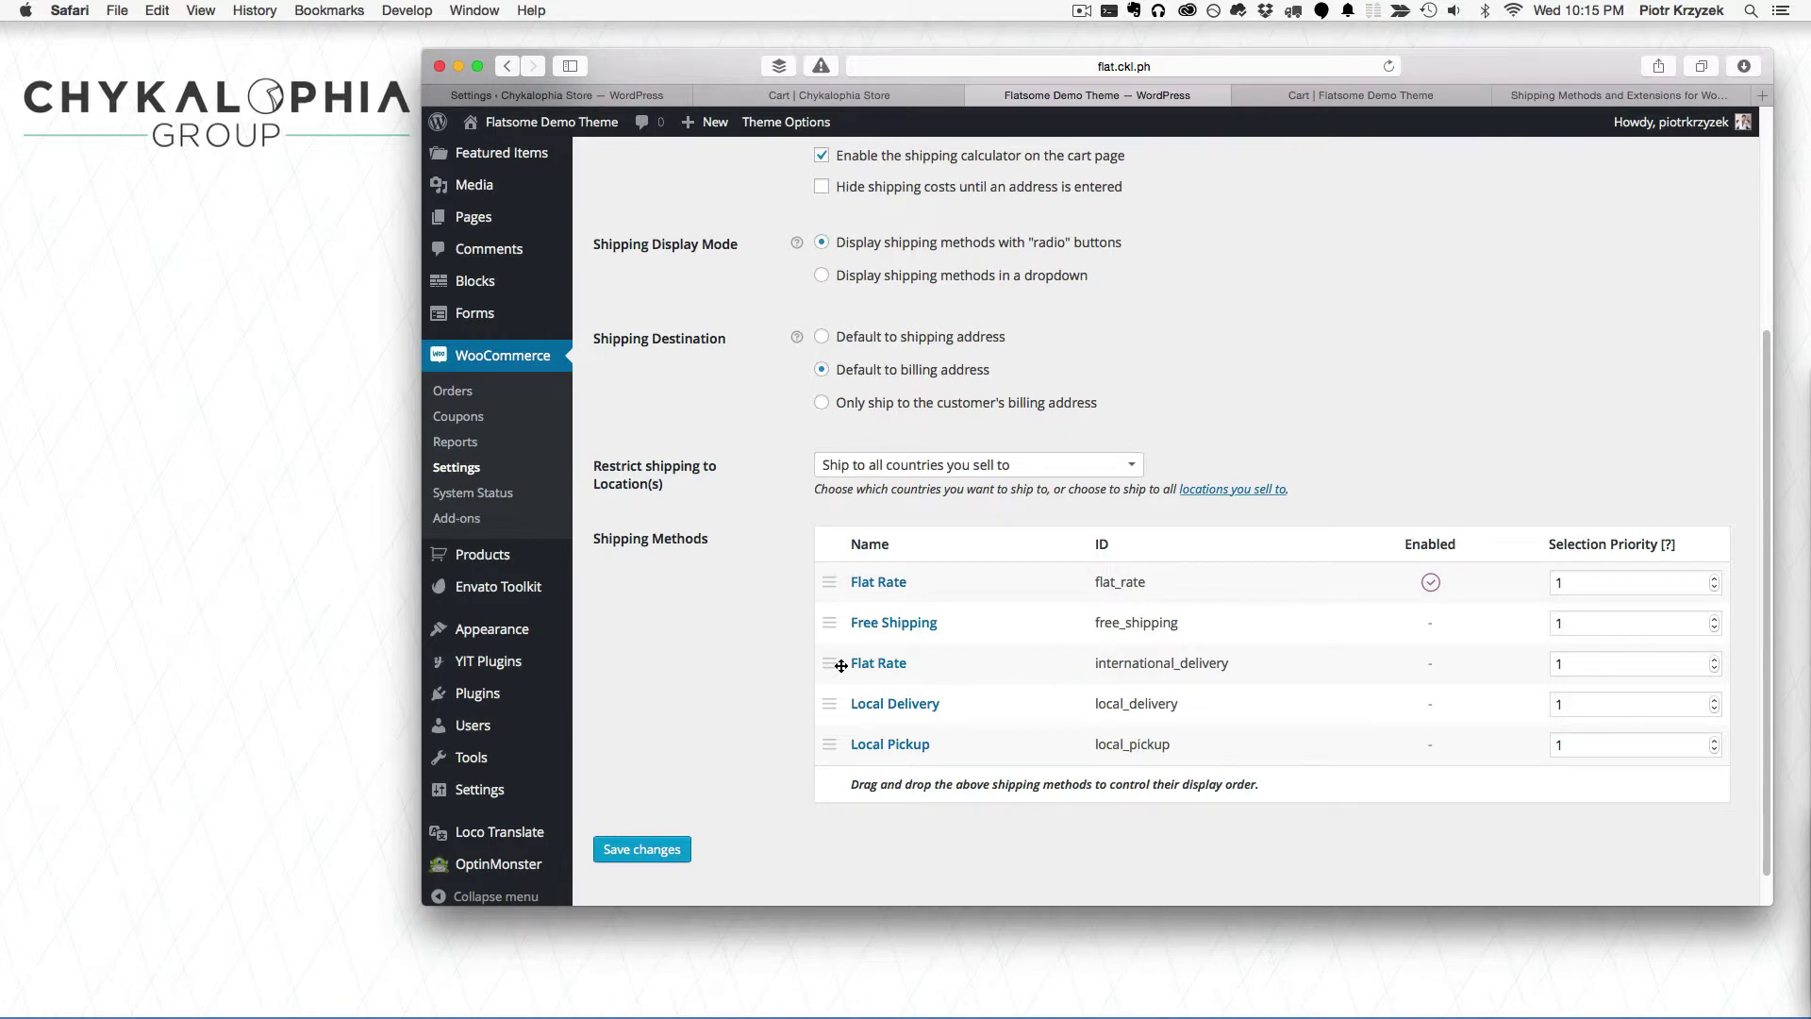
{"action": "left_click_drag", "start_coordinate": [836, 662], "coordinate": [836, 617]}
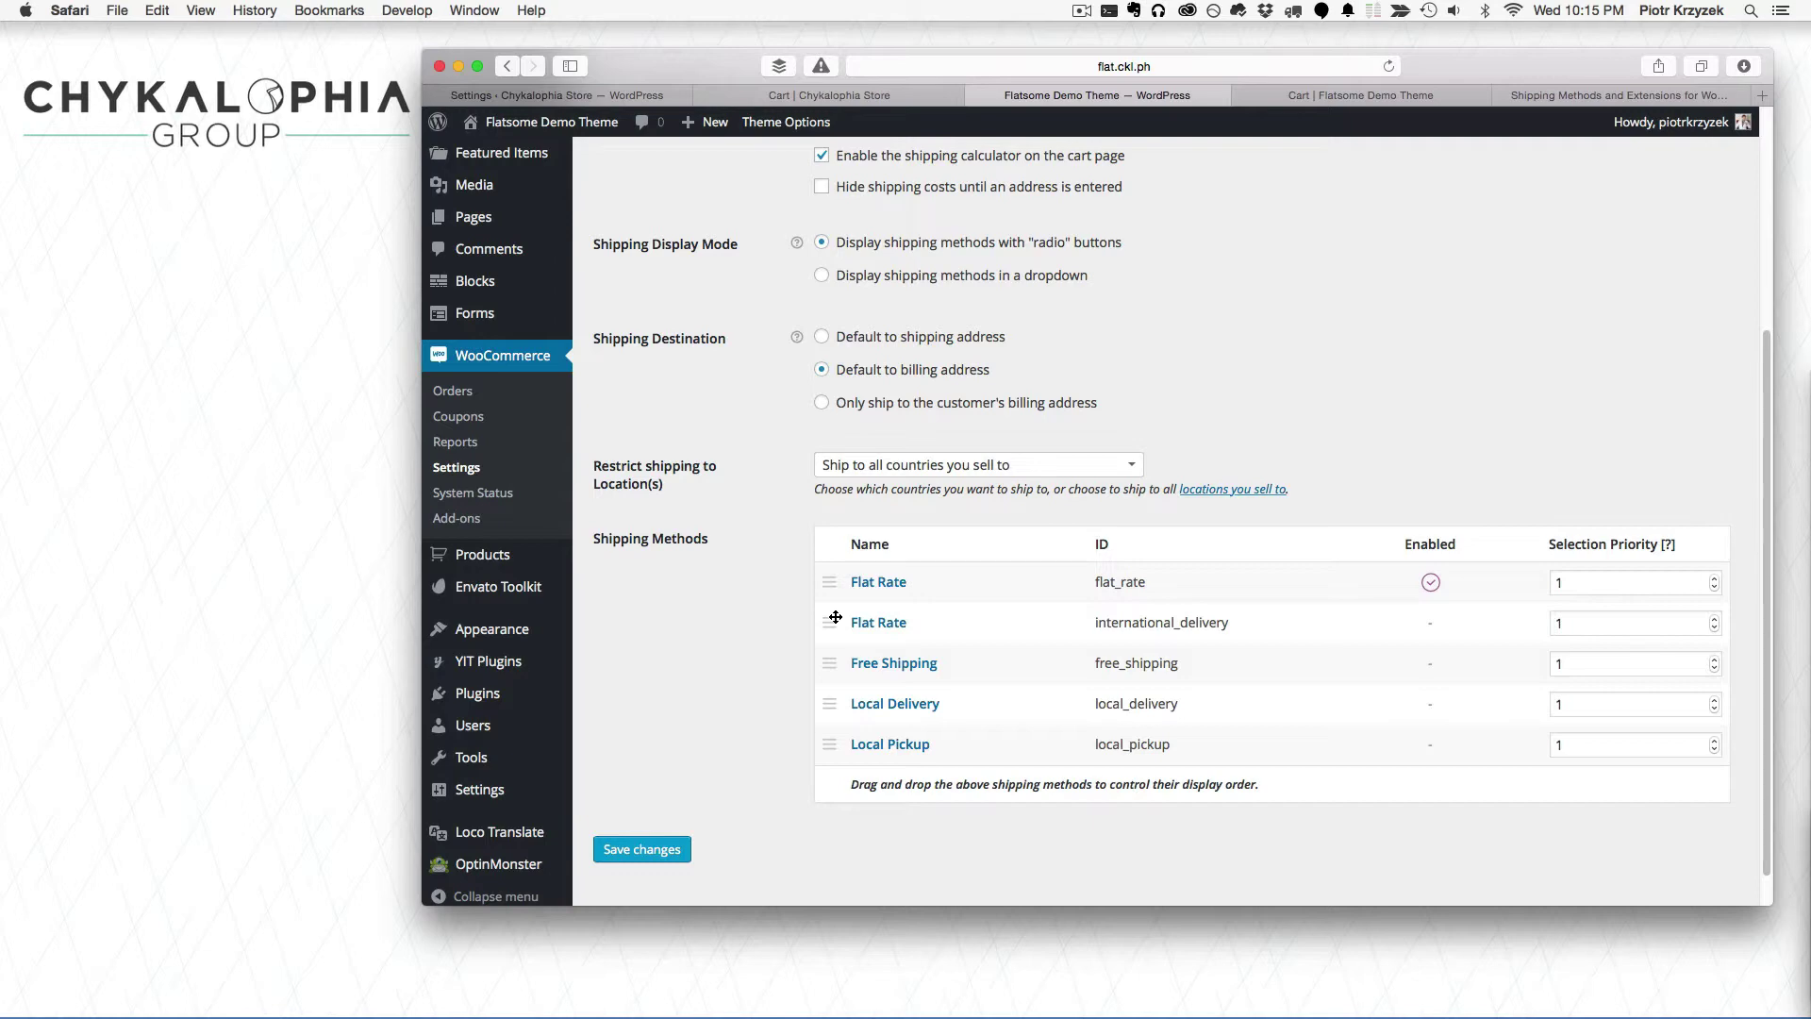
Step: Point out the flat_rate and international_delivery IDs of the two Flat Rate methods
{"action": "double_click", "coordinate": [1177, 621]}
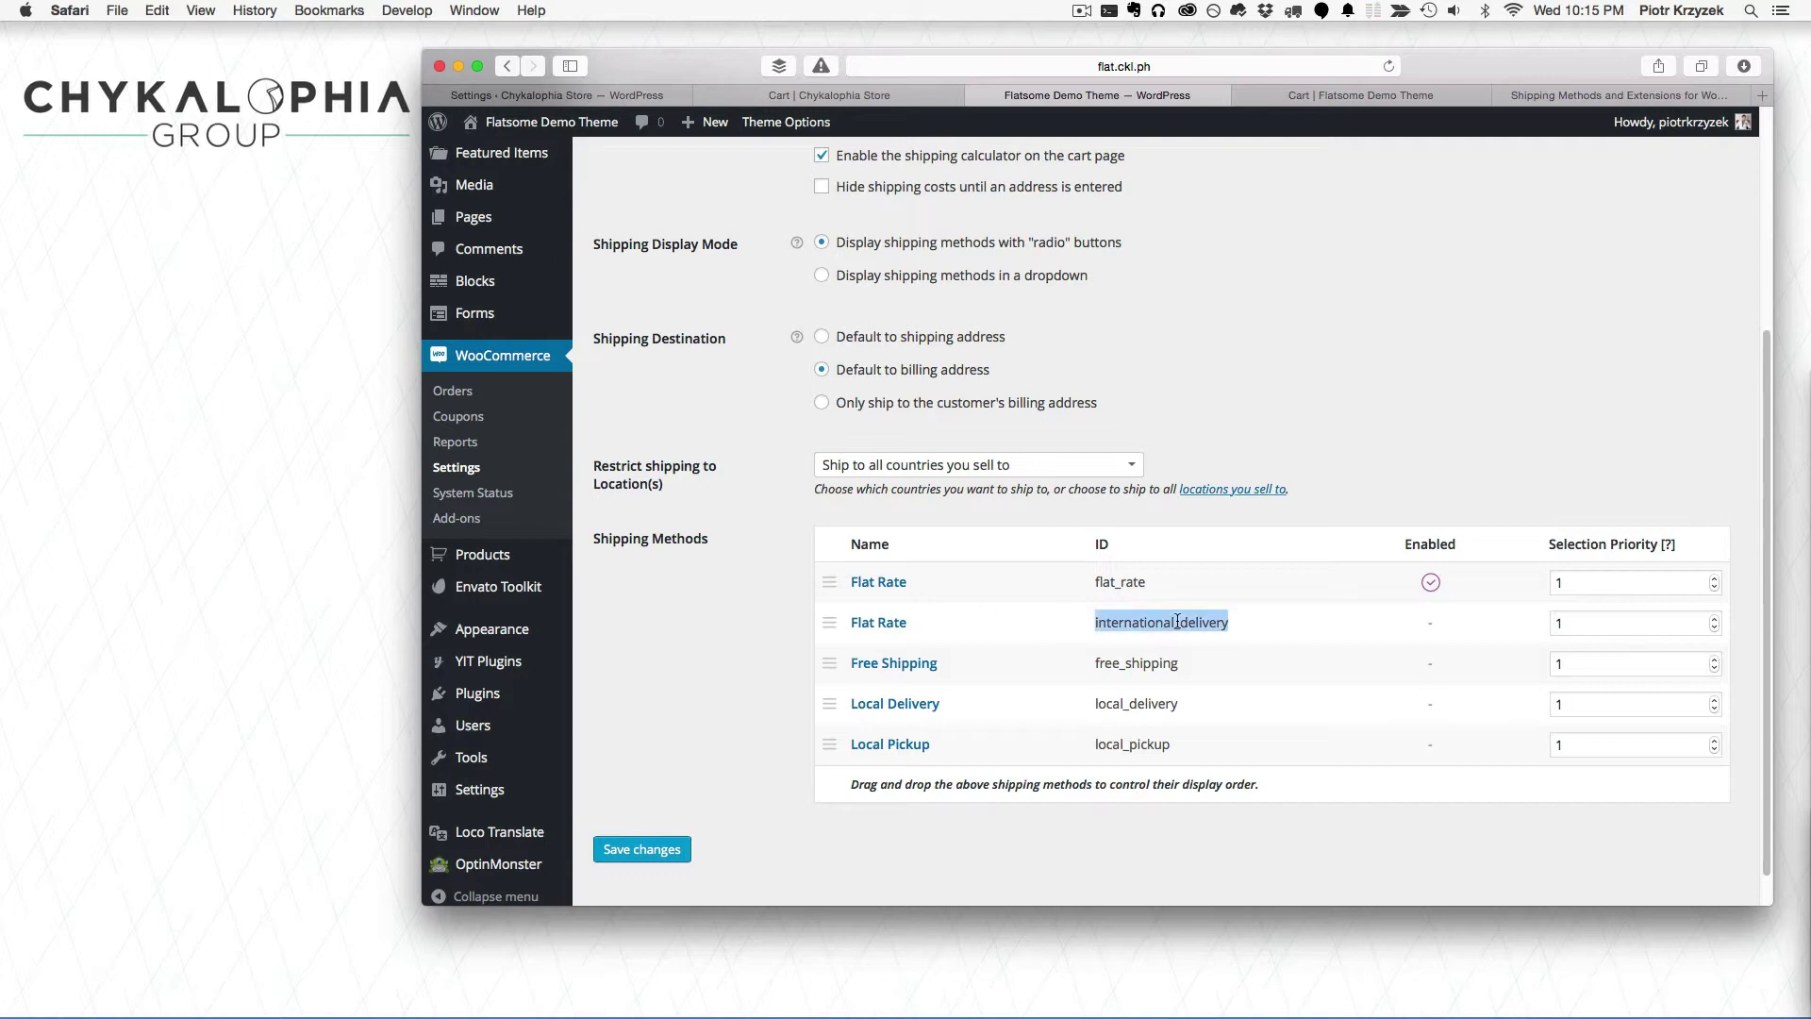
{"action": "left_click", "coordinate": [1178, 621]}
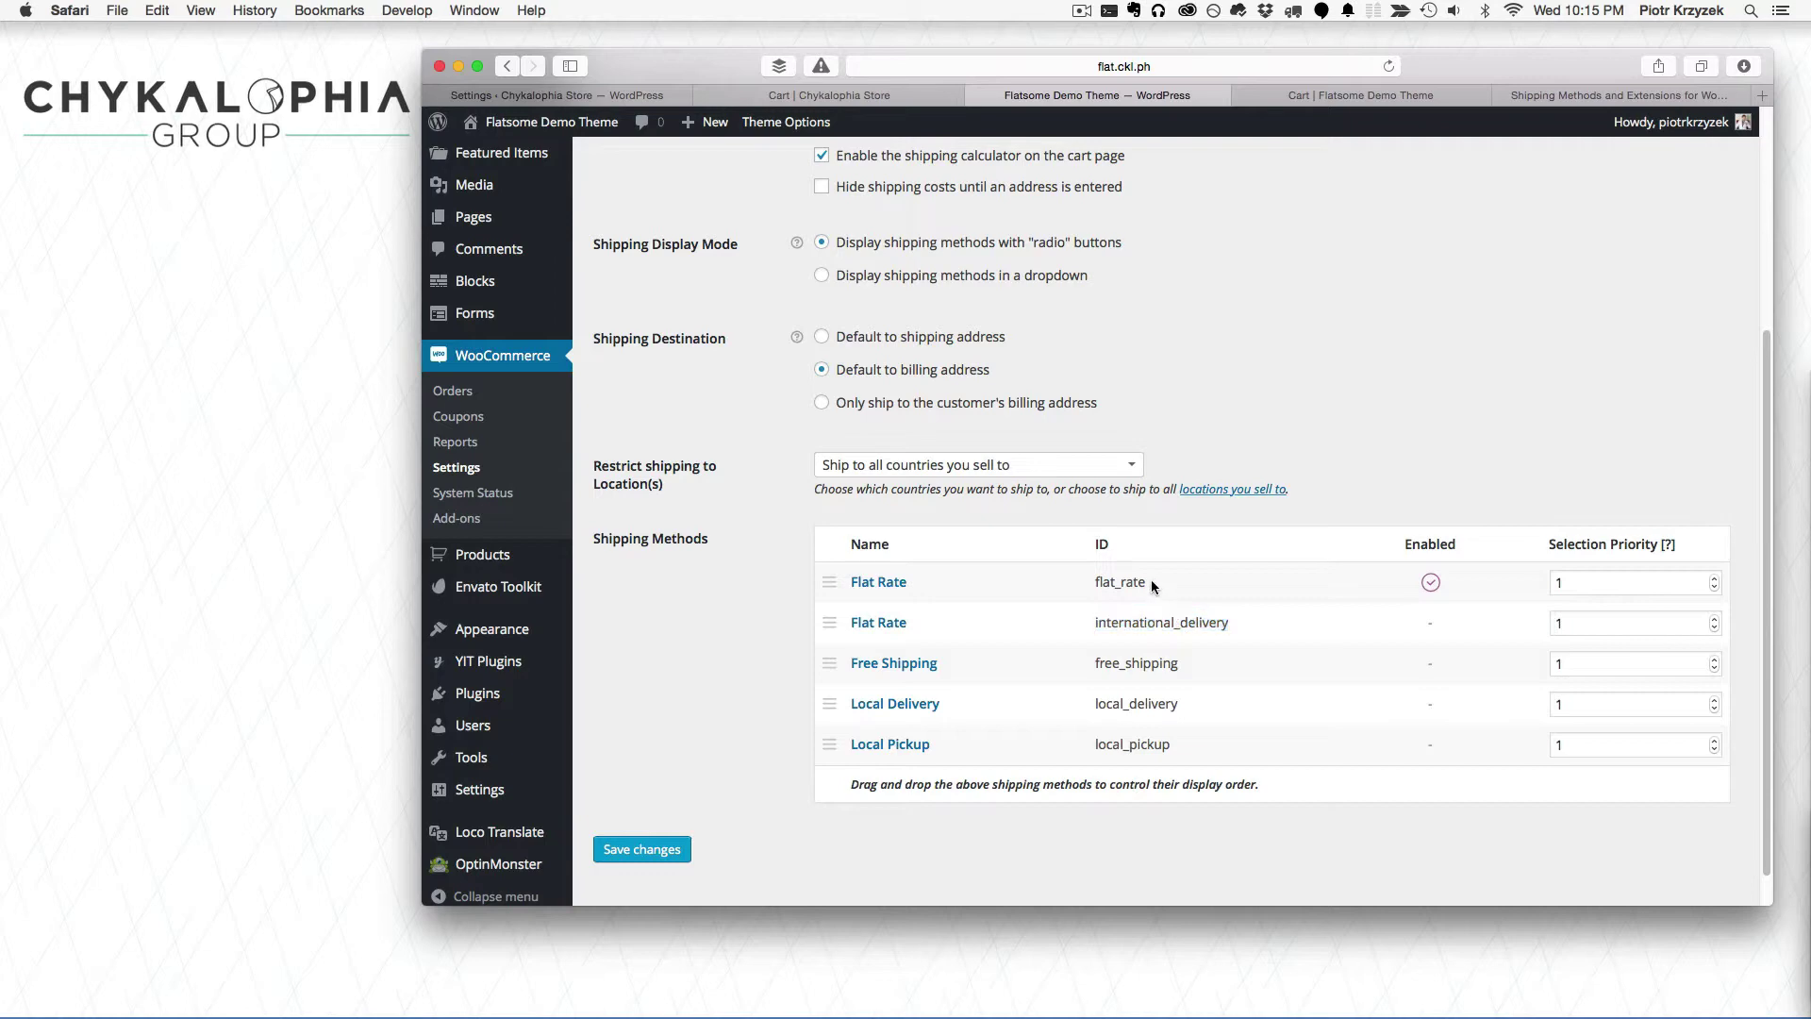
{"action": "left_click", "coordinate": [1118, 627]}
{"action": "left_click_drag", "start_coordinate": [1149, 582], "coordinate": [1091, 580]}
{"action": "left_click_drag", "start_coordinate": [1232, 622], "coordinate": [1092, 623]}
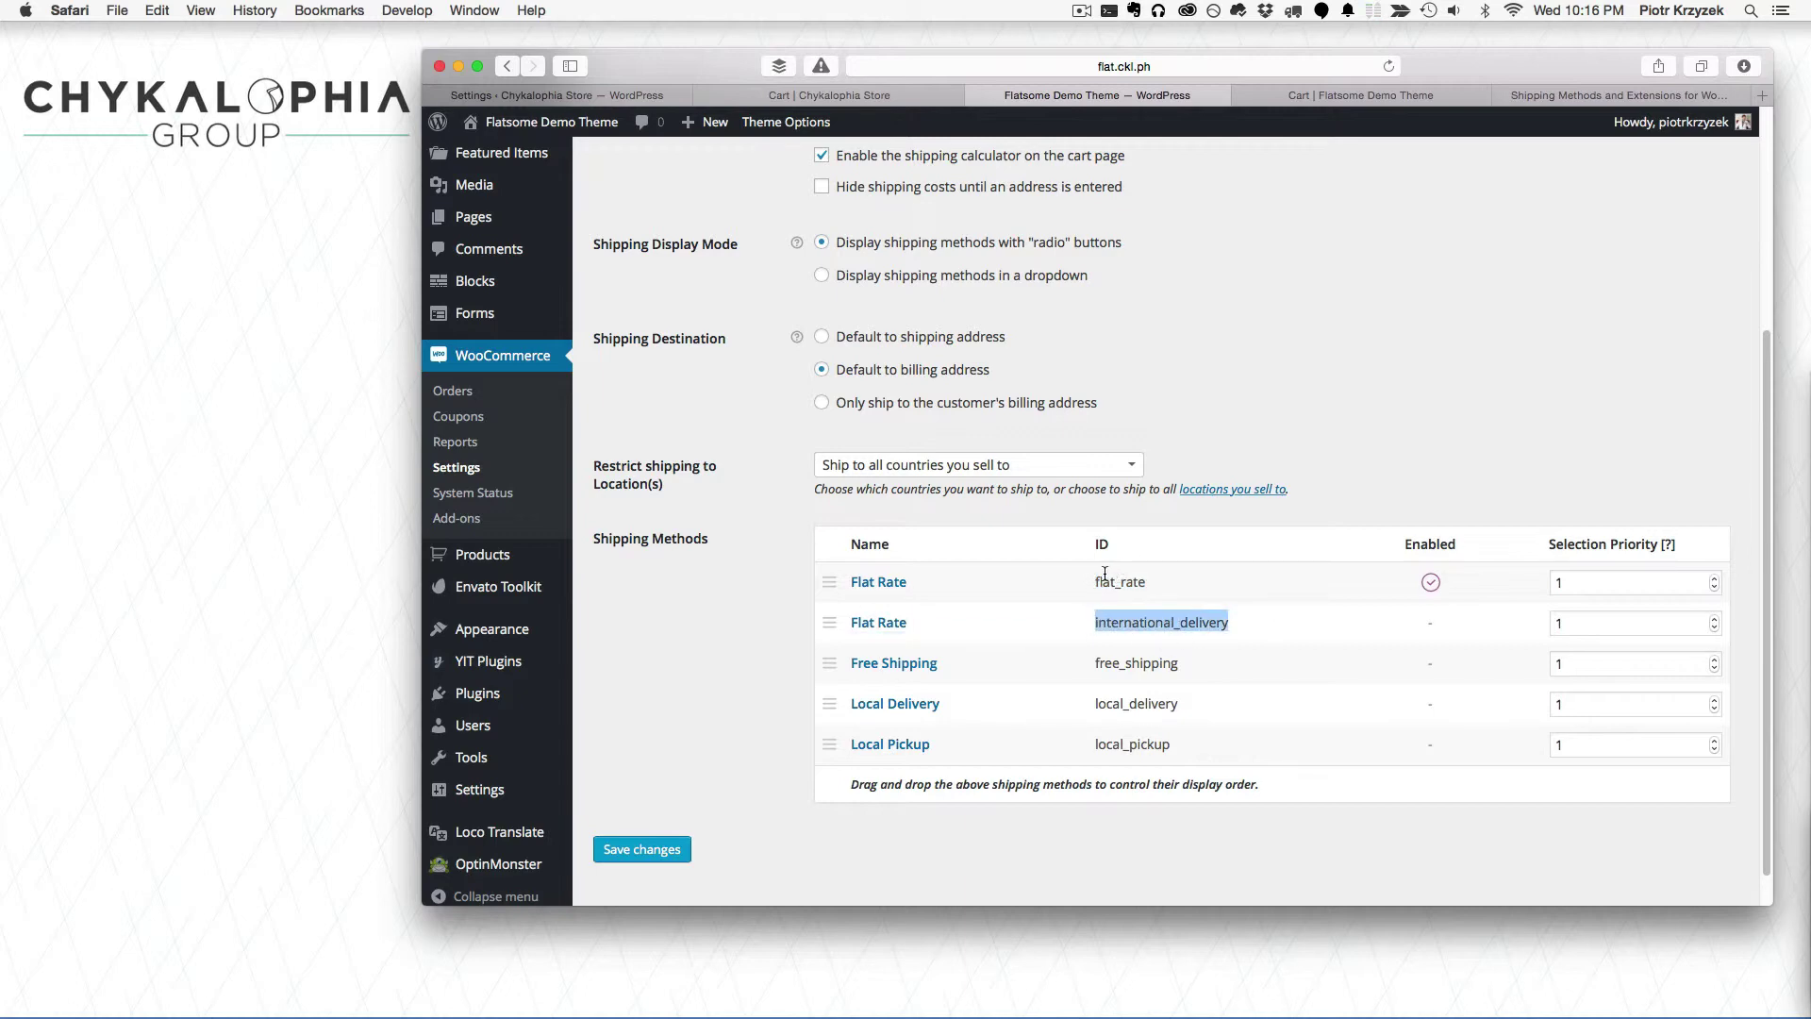
{"action": "left_click_drag", "start_coordinate": [1110, 581], "coordinate": [1103, 581]}
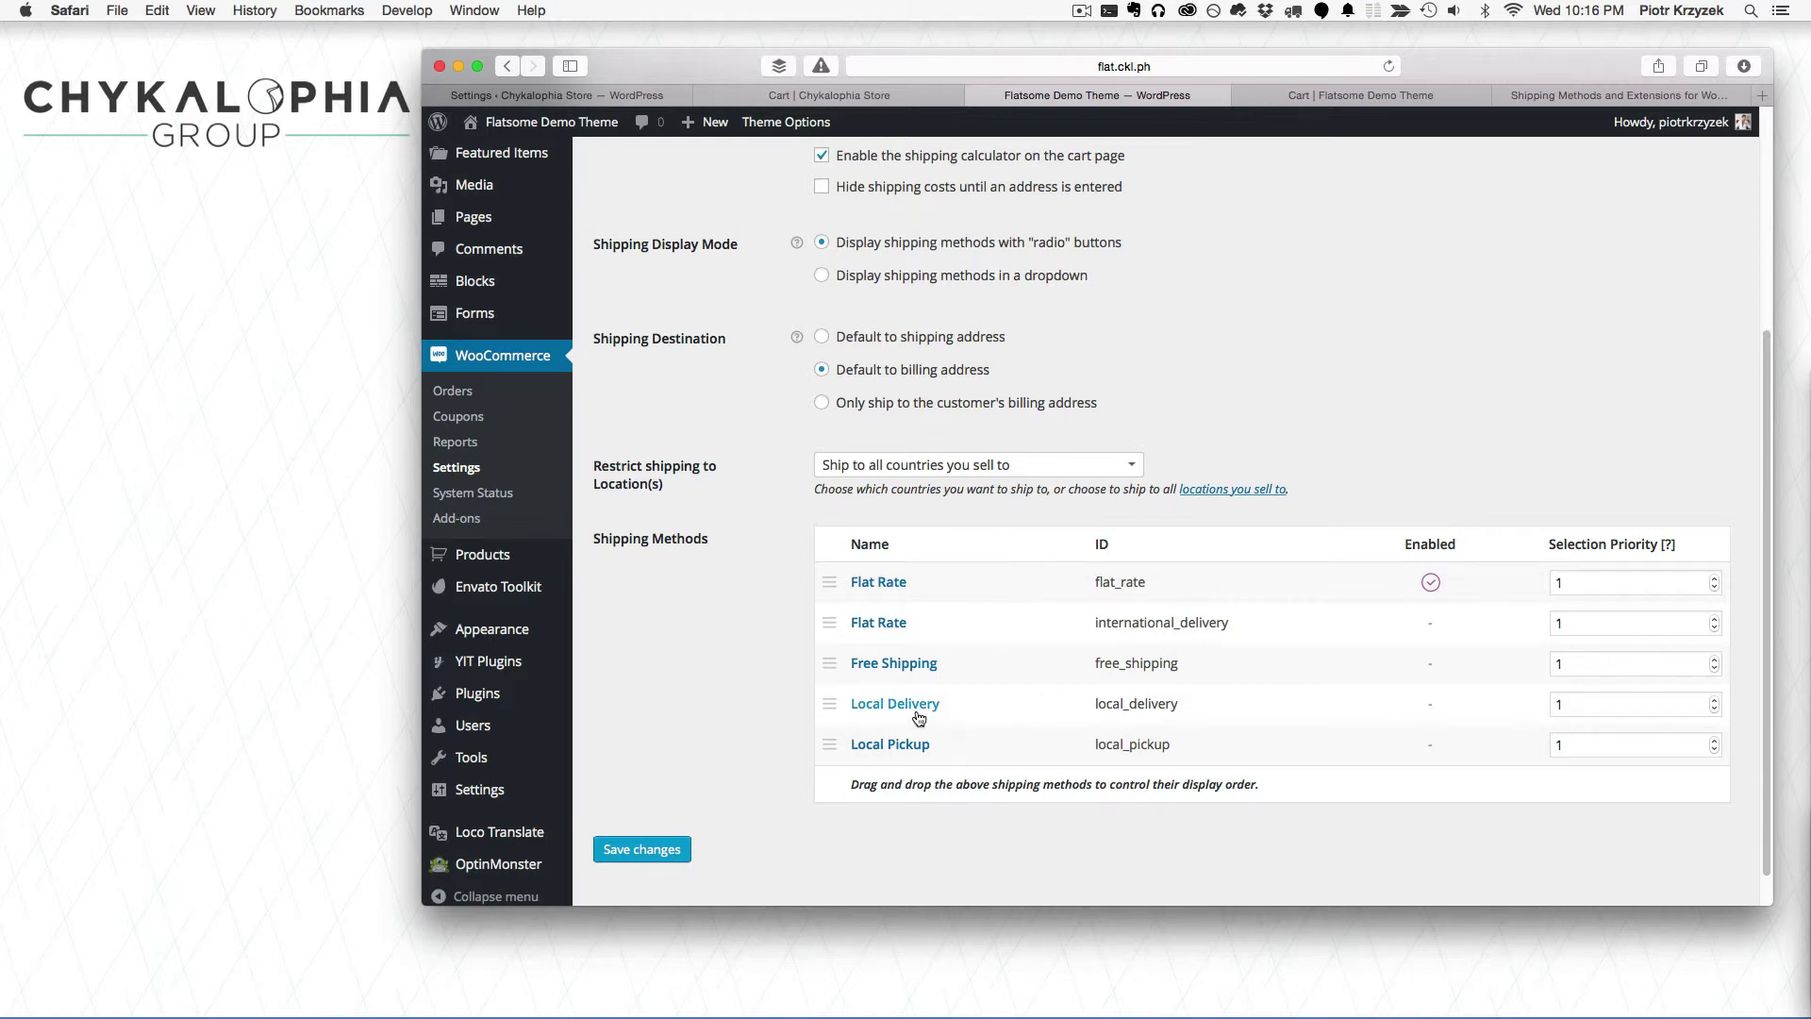
Step: Glance at the Chykalophia Store's cart and shipping tabs, then open Flatsome's first Flat Rate method settings
{"action": "left_click", "coordinate": [734, 92]}
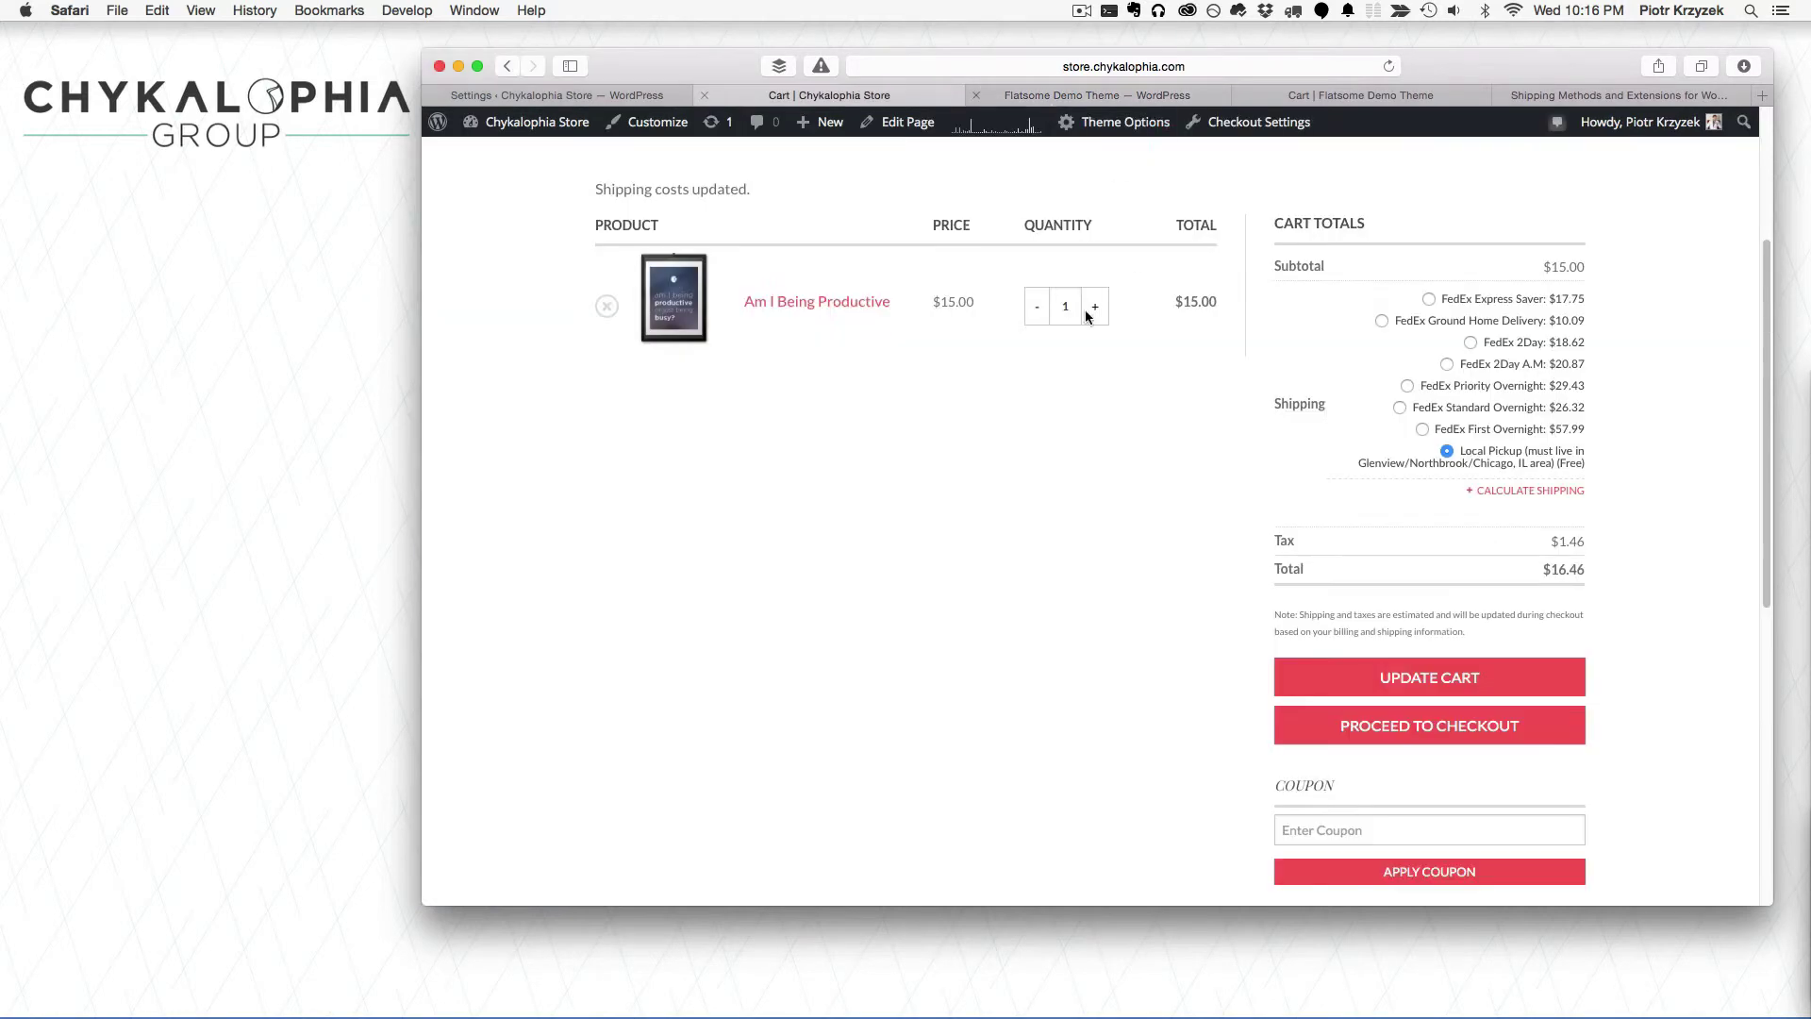
{"action": "left_click", "coordinate": [606, 95]}
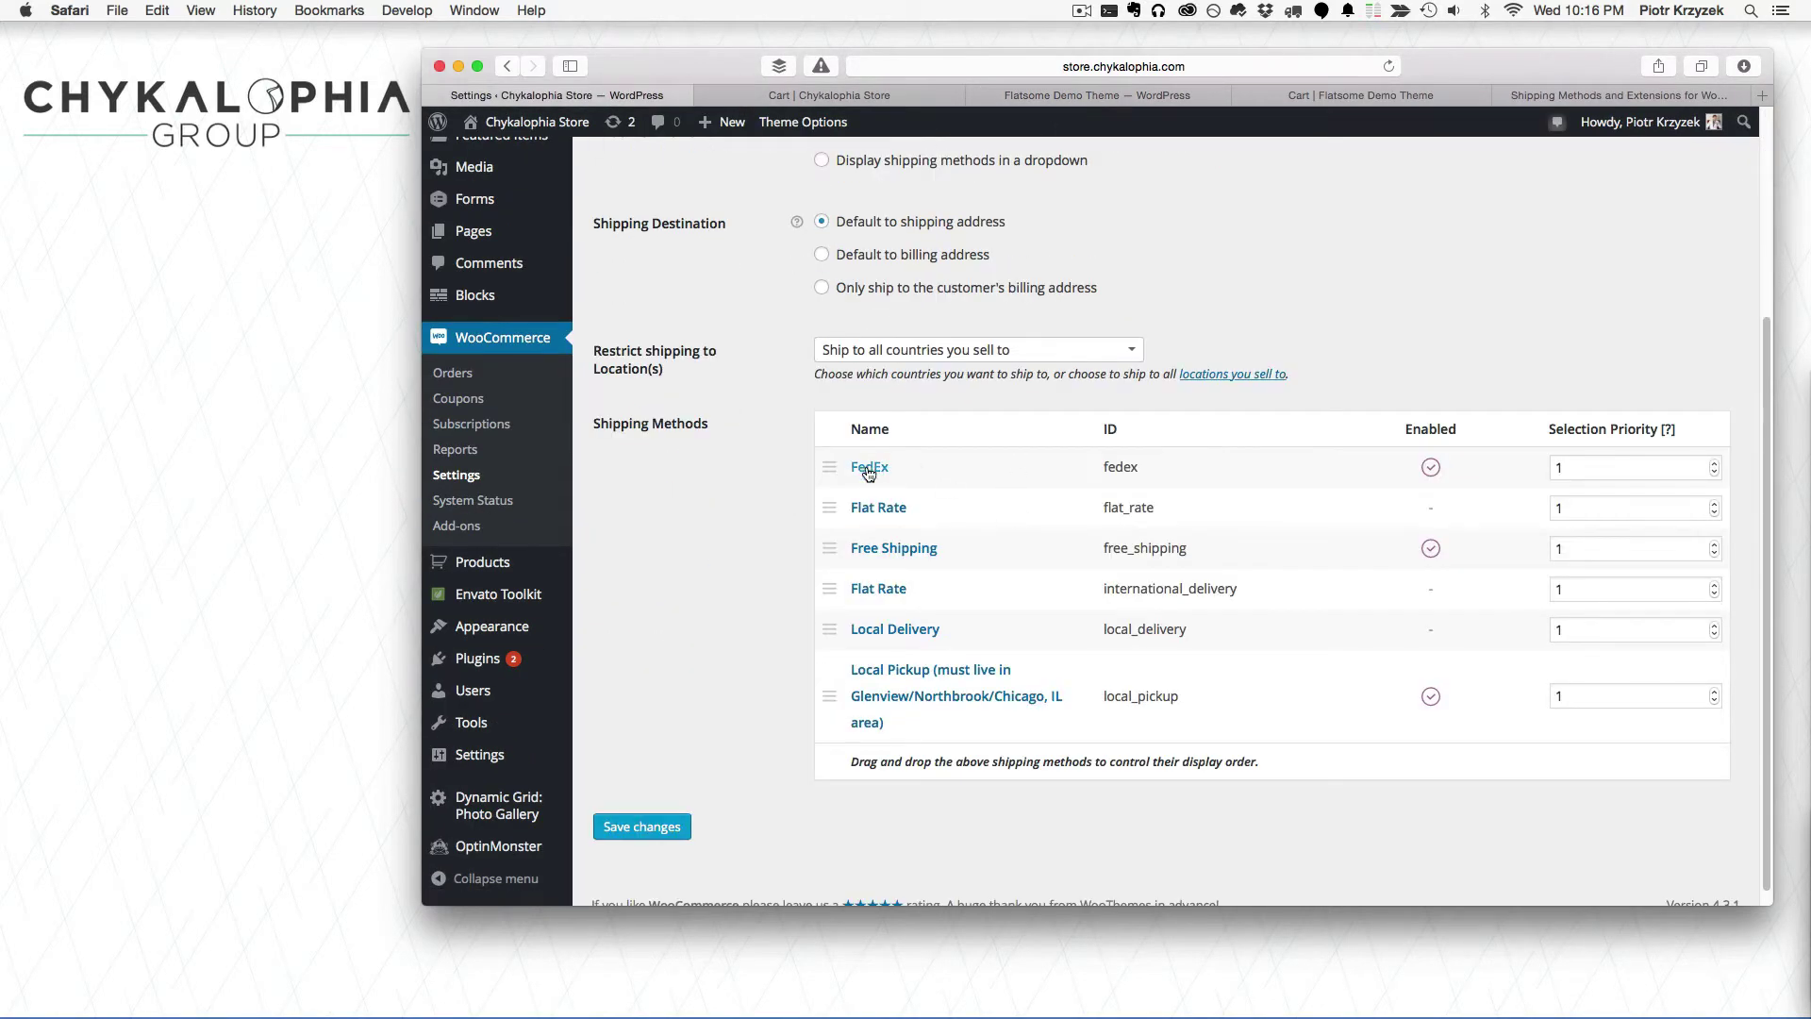
{"action": "left_click", "coordinate": [1099, 95]}
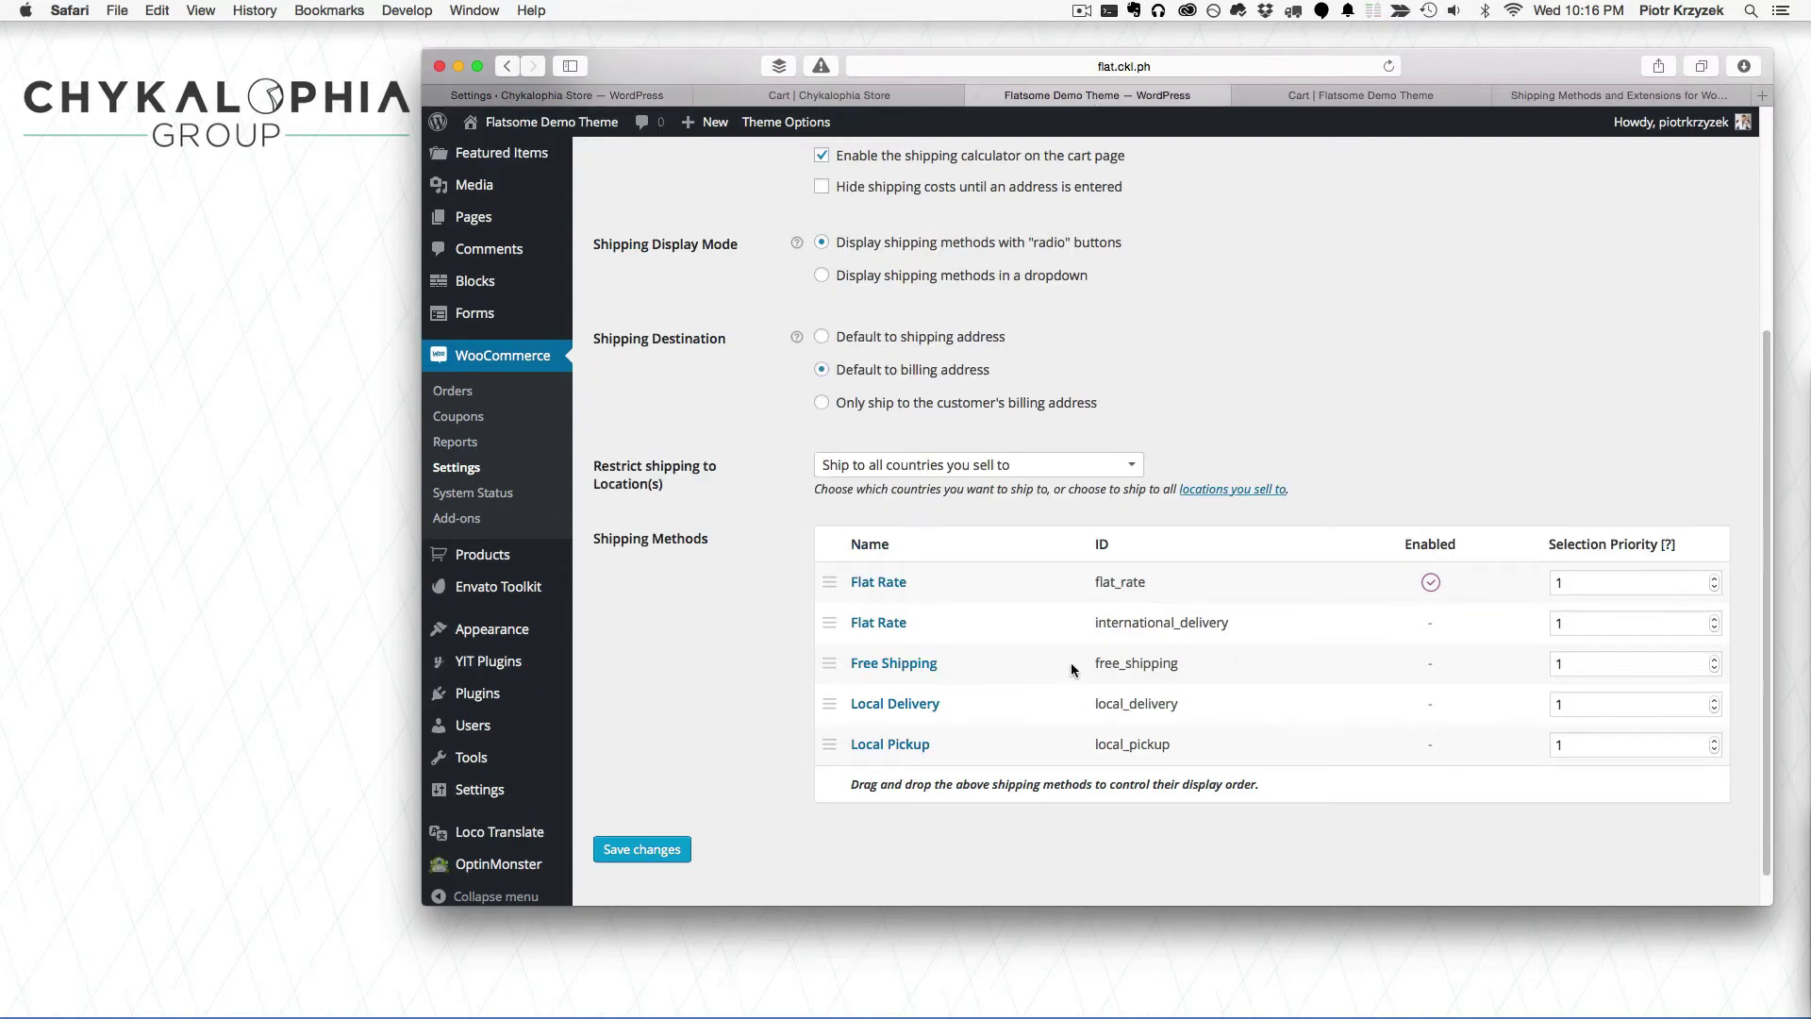
{"action": "left_click", "coordinate": [878, 584]}
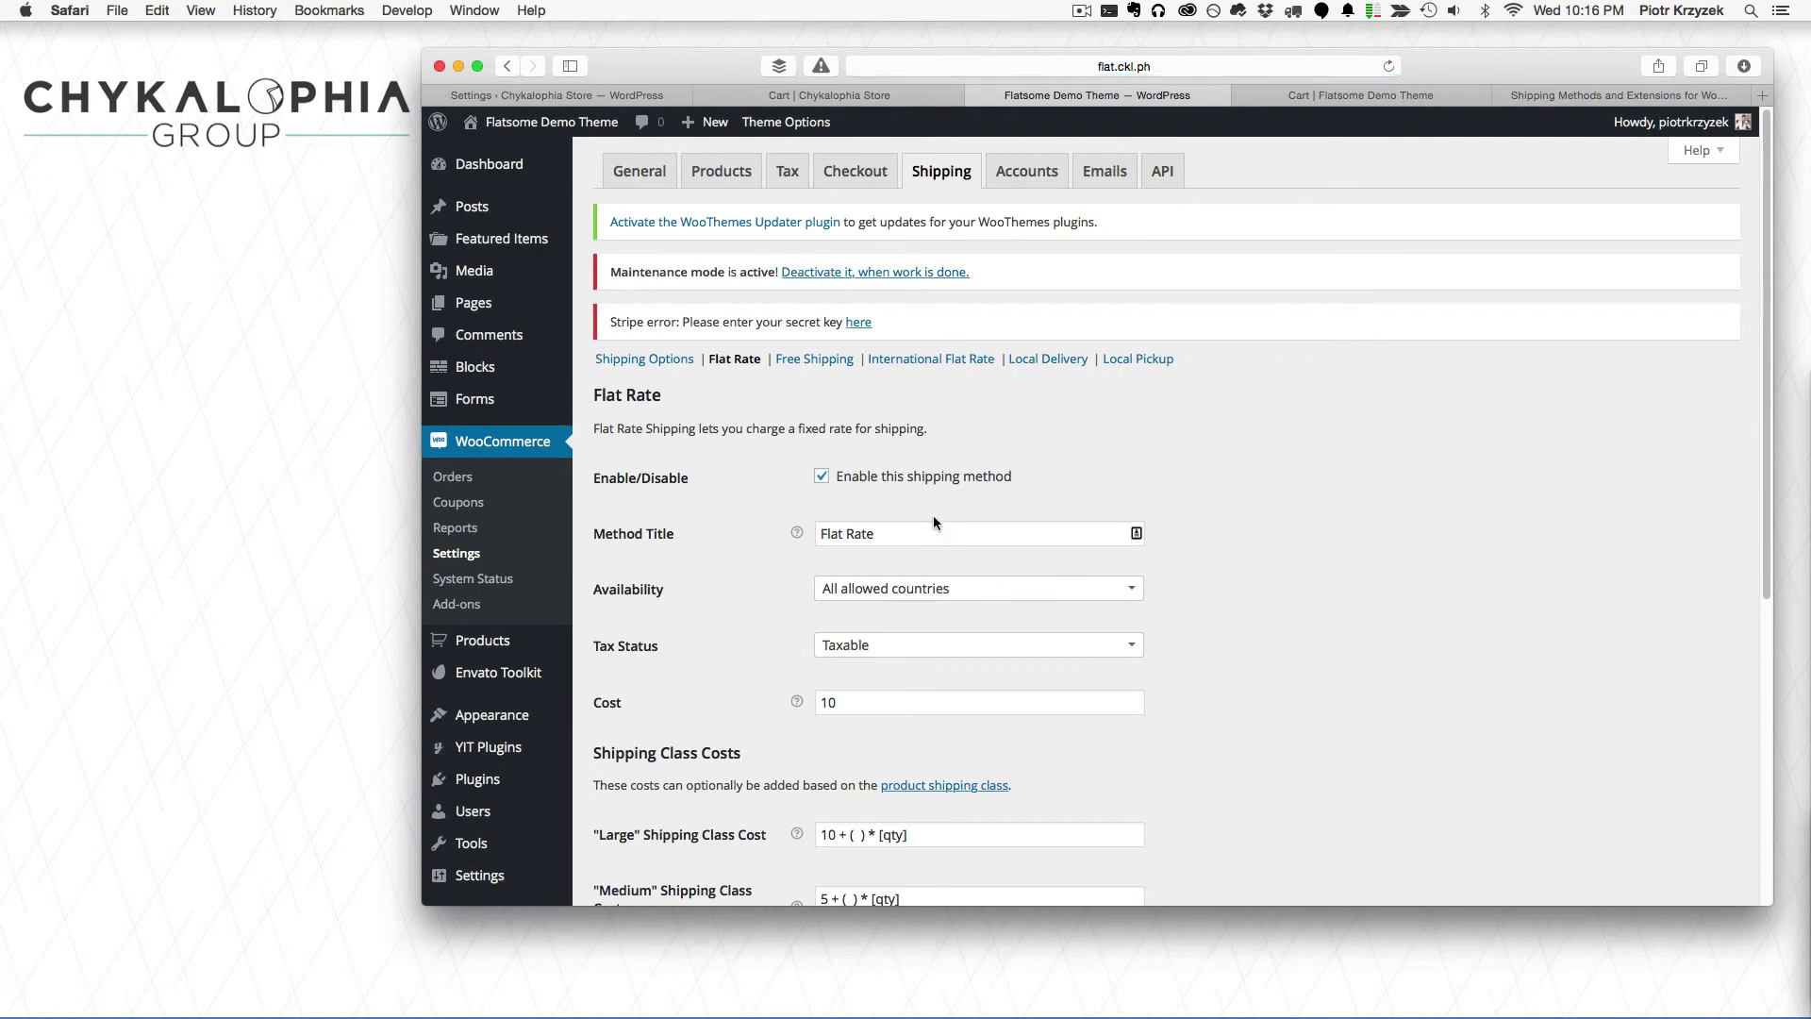
Step: Highlight the Flat Rate method's Enable option wording and its 'Flat Rate' method title
{"action": "left_click_drag", "start_coordinate": [1023, 477], "coordinate": [857, 494]}
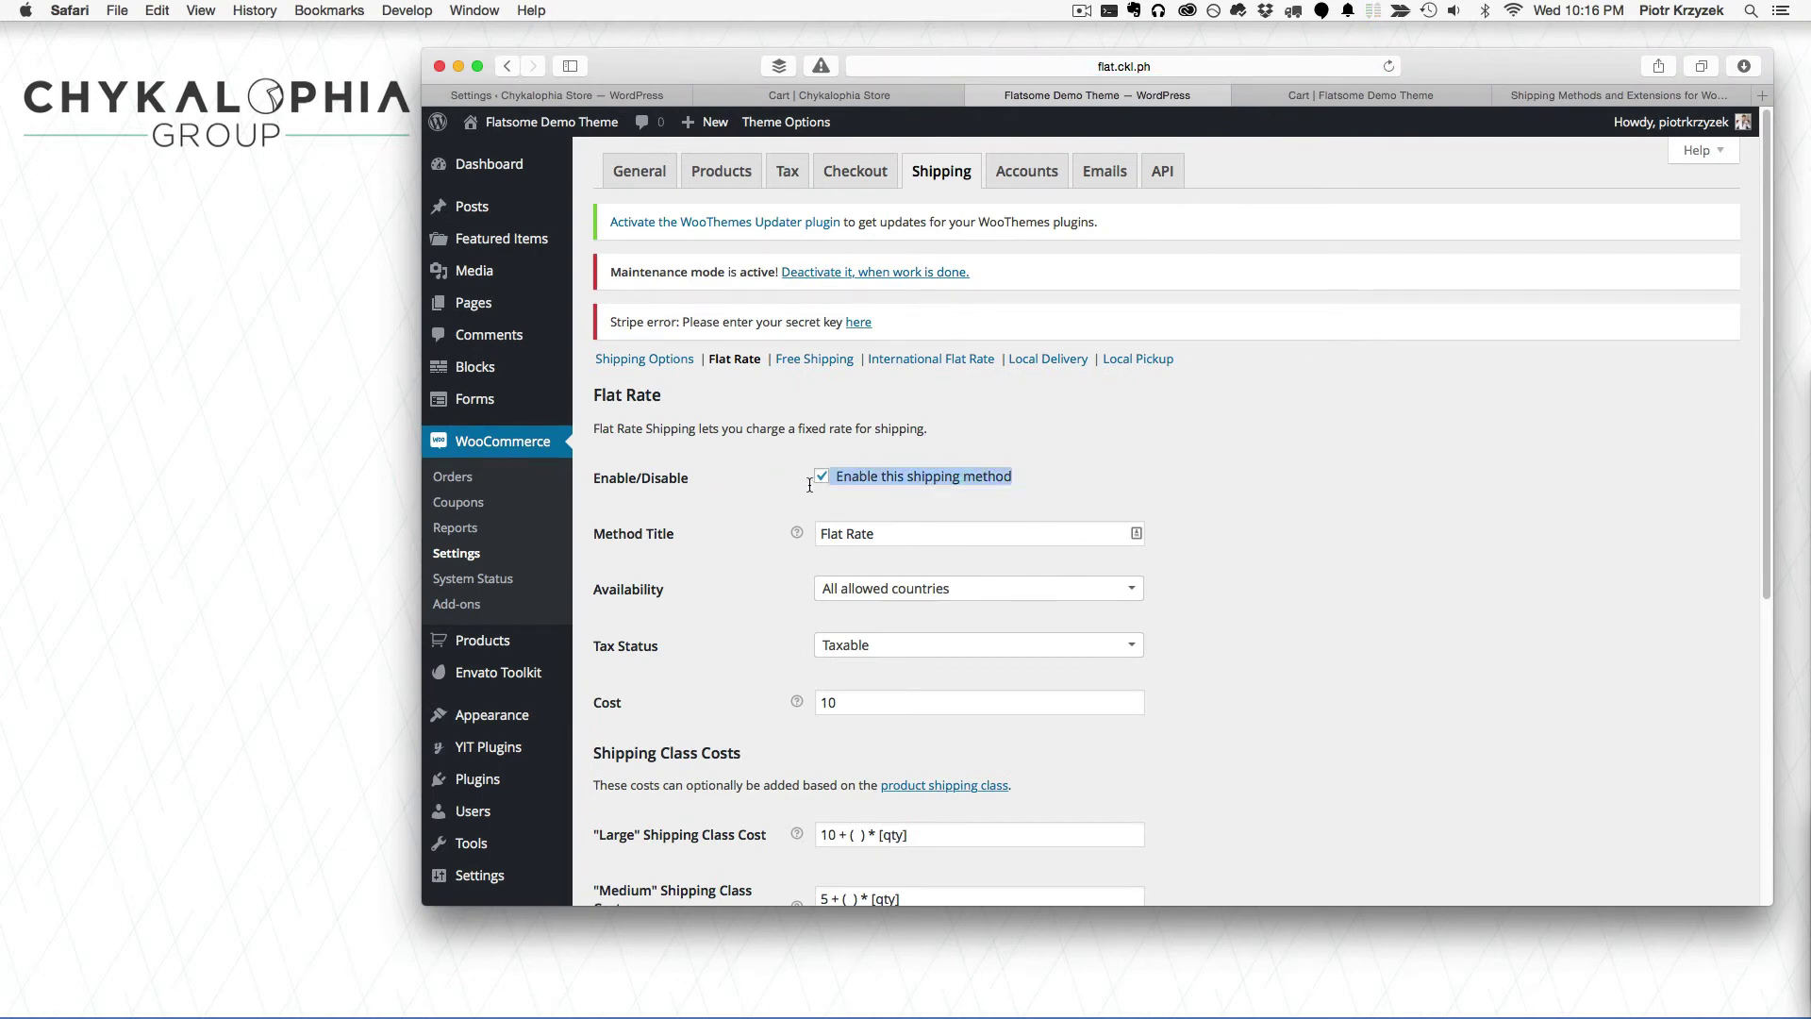
{"action": "left_click", "coordinate": [807, 483]}
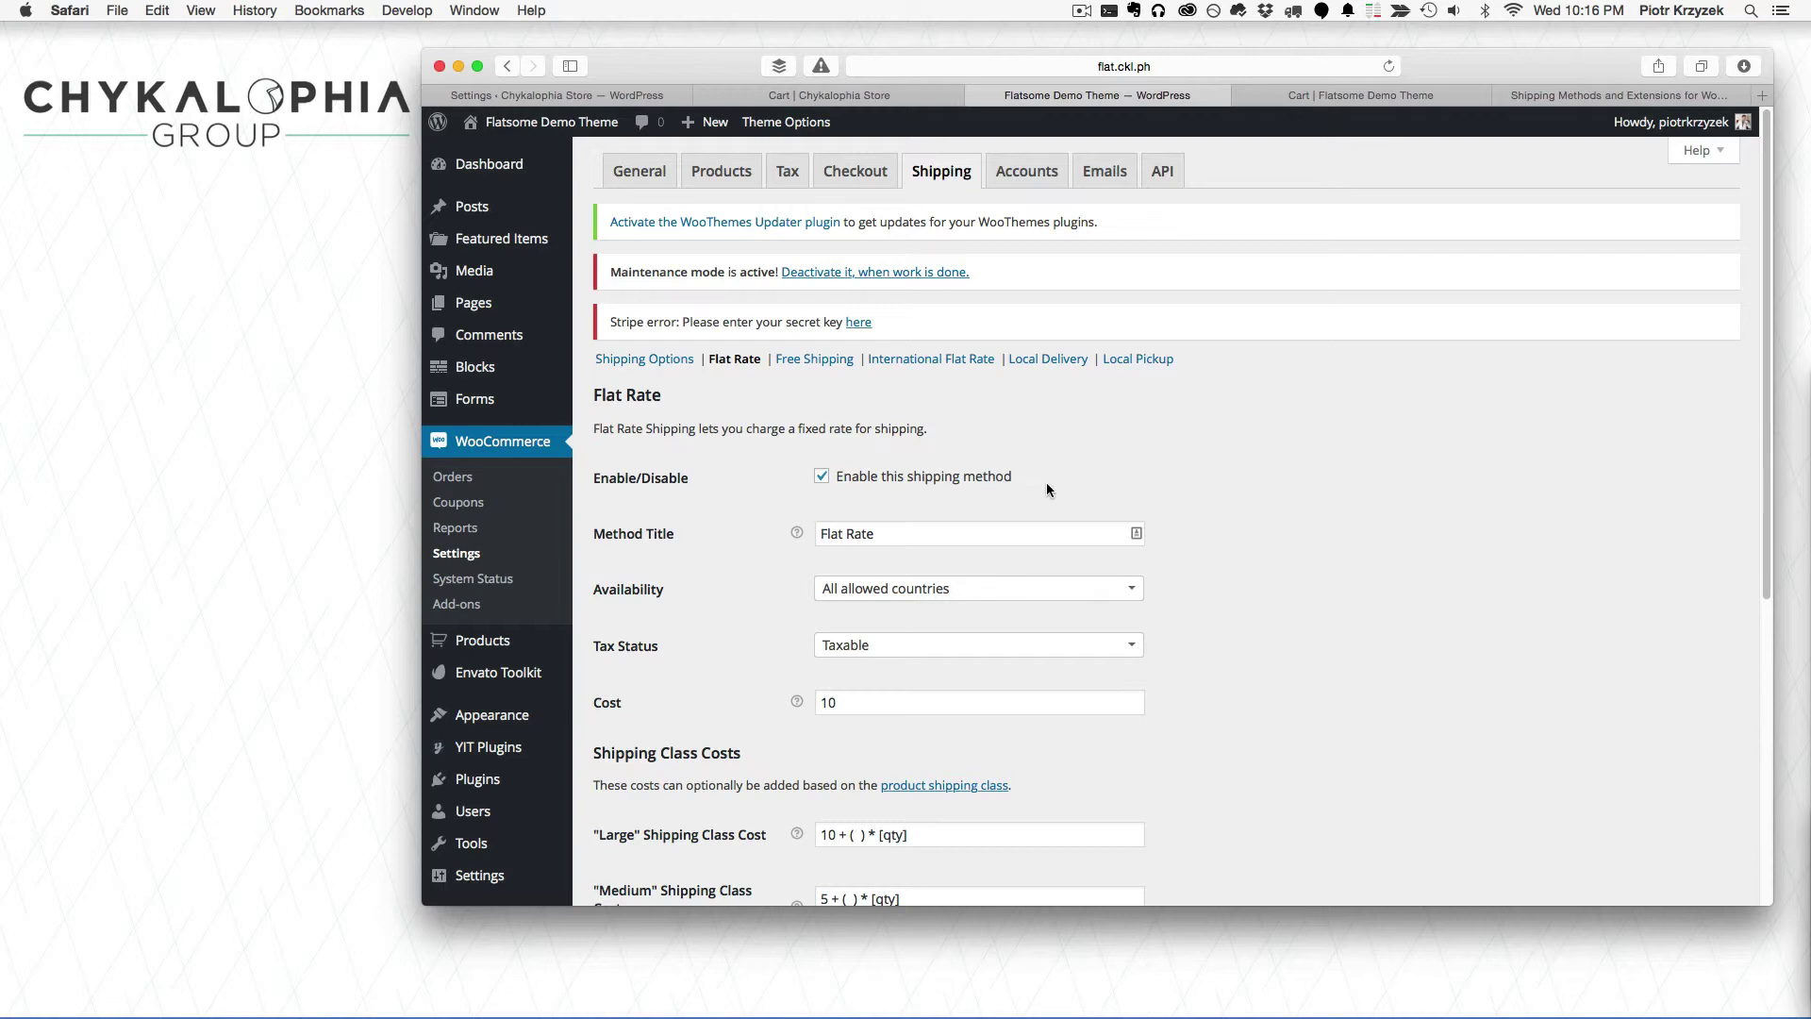
{"action": "left_click_drag", "start_coordinate": [834, 483], "coordinate": [859, 485]}
{"action": "left_click", "coordinate": [1116, 508]}
{"action": "left_click_drag", "start_coordinate": [1023, 534], "coordinate": [768, 533]}
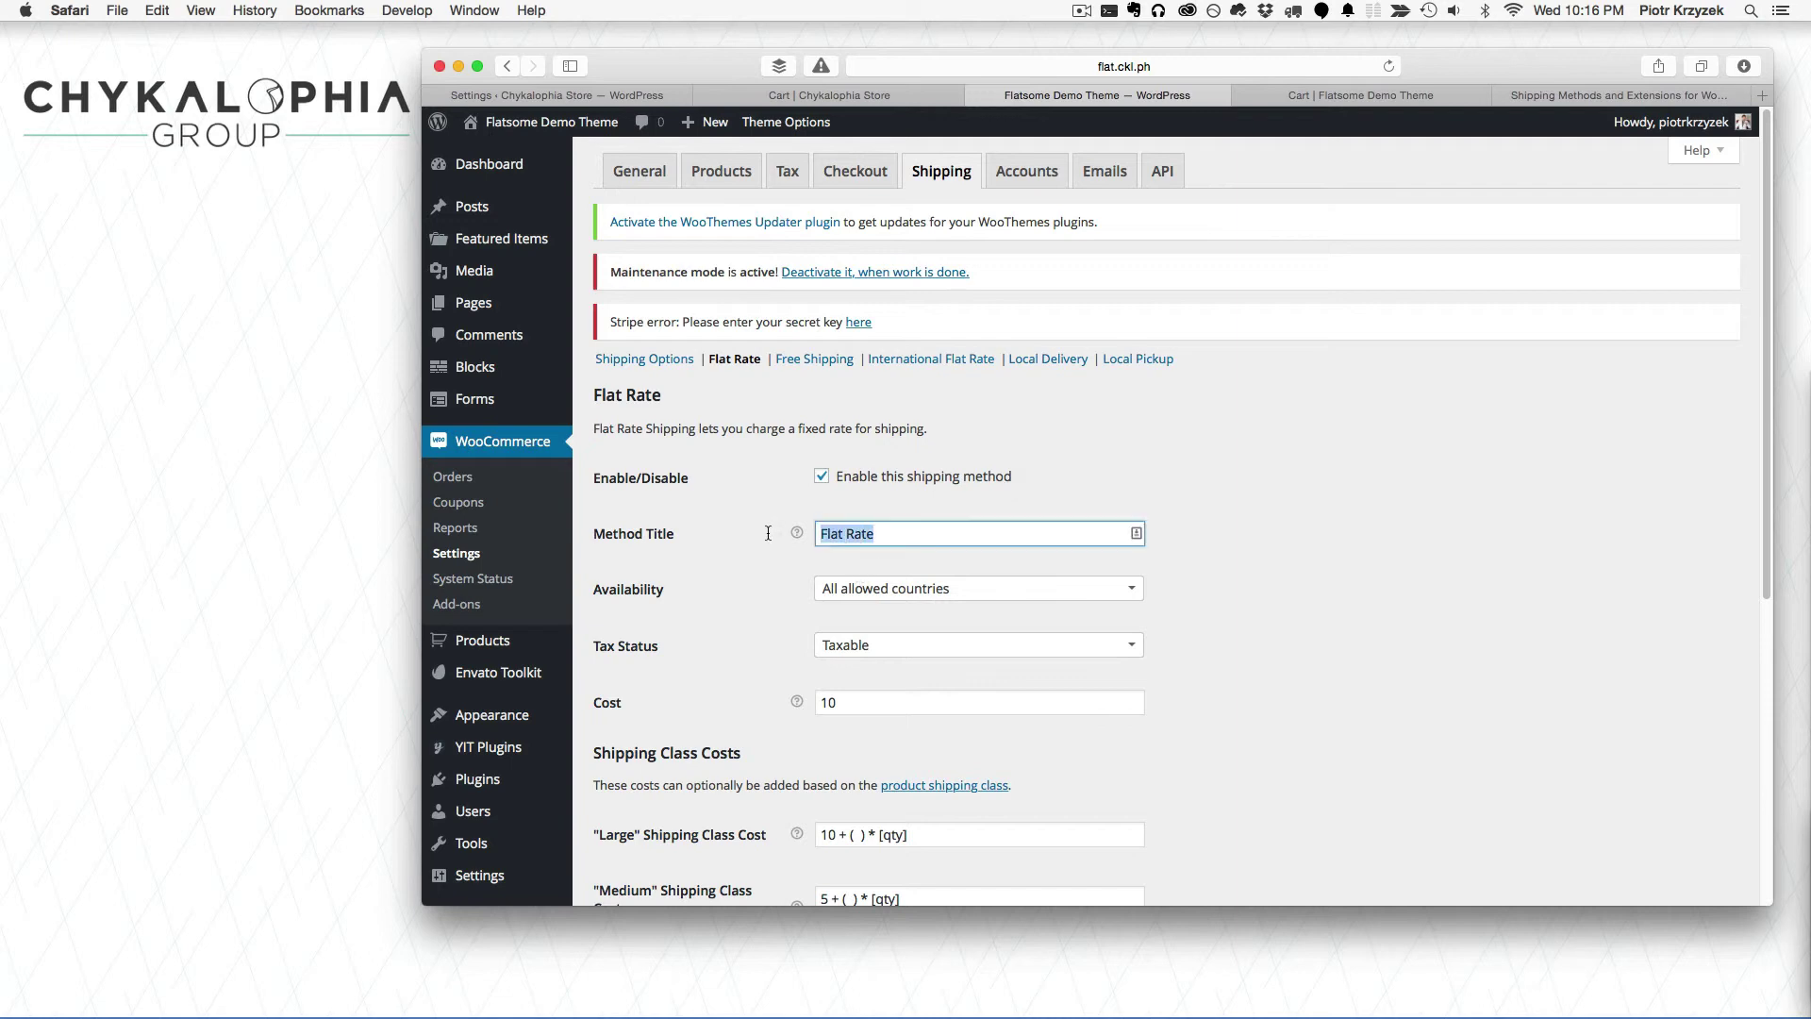
Step: Highlight the renamed Local Pickup method in the Chykalophia Store list, then return to Flatsome's Flat Rate settings
{"action": "left_click", "coordinate": [621, 94]}
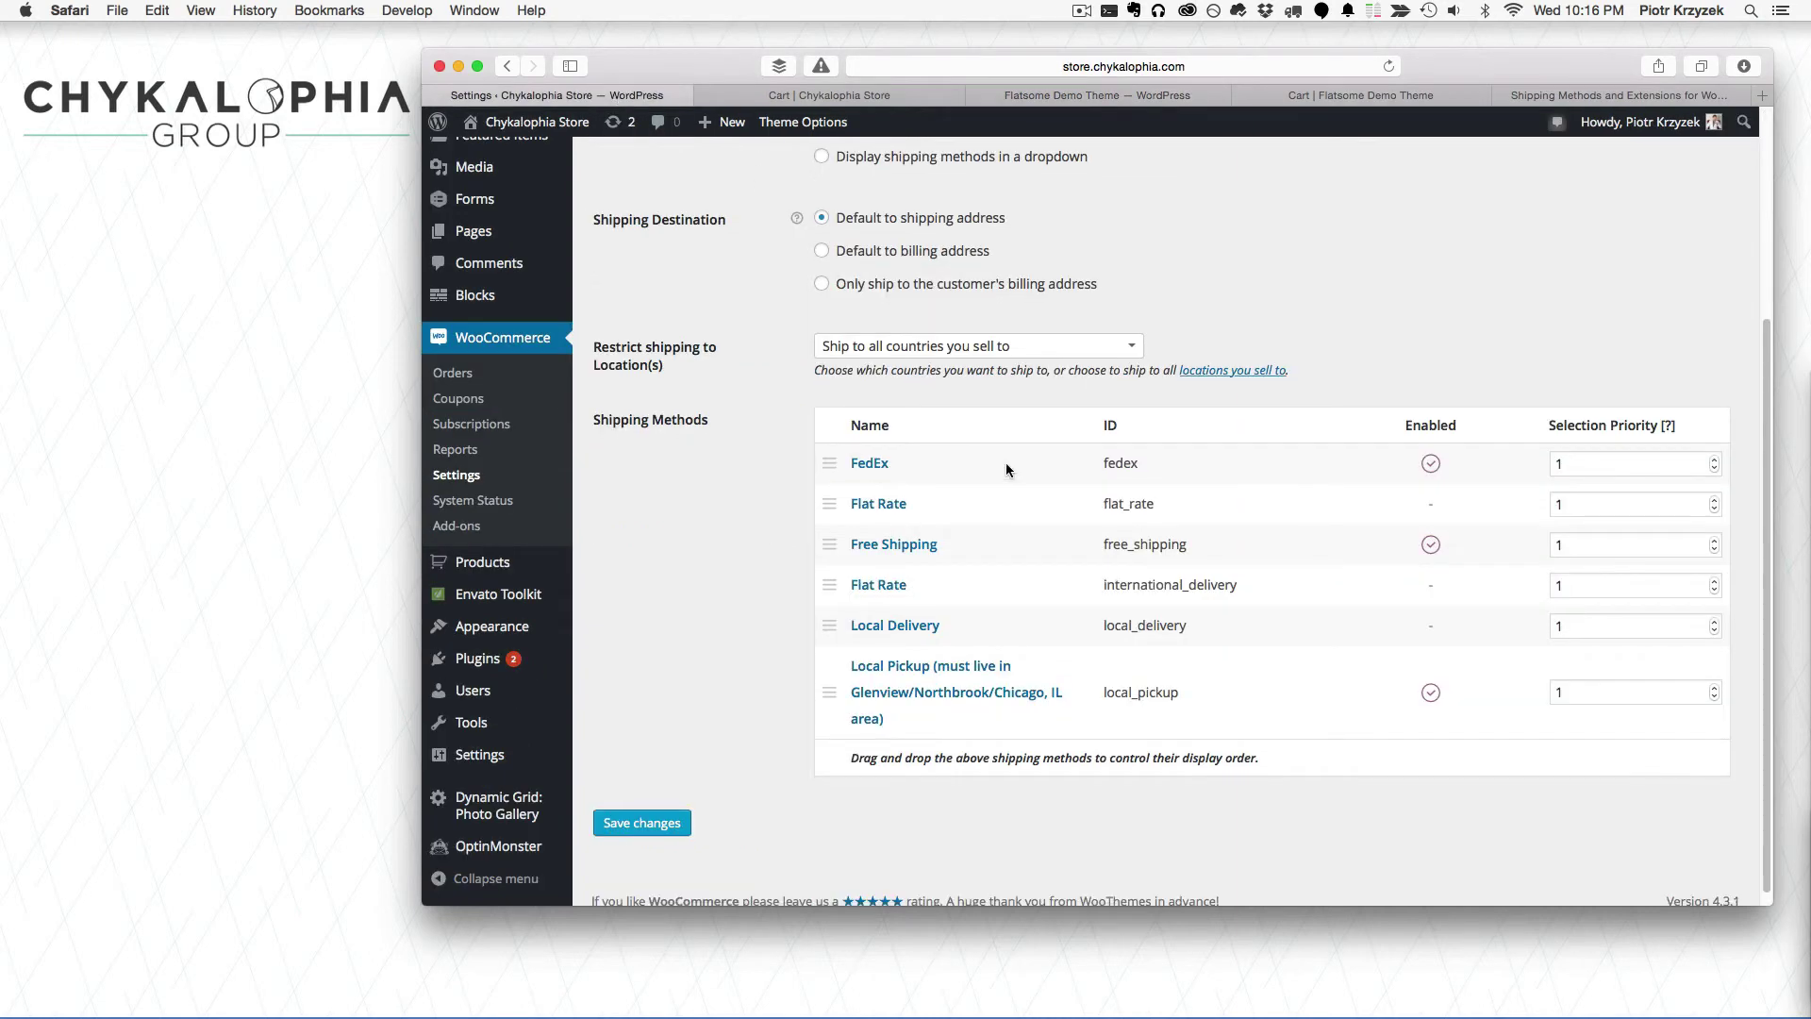
{"action": "left_click_drag", "start_coordinate": [1166, 698], "coordinate": [1106, 695]}
{"action": "left_click_drag", "start_coordinate": [962, 729], "coordinate": [848, 672]}
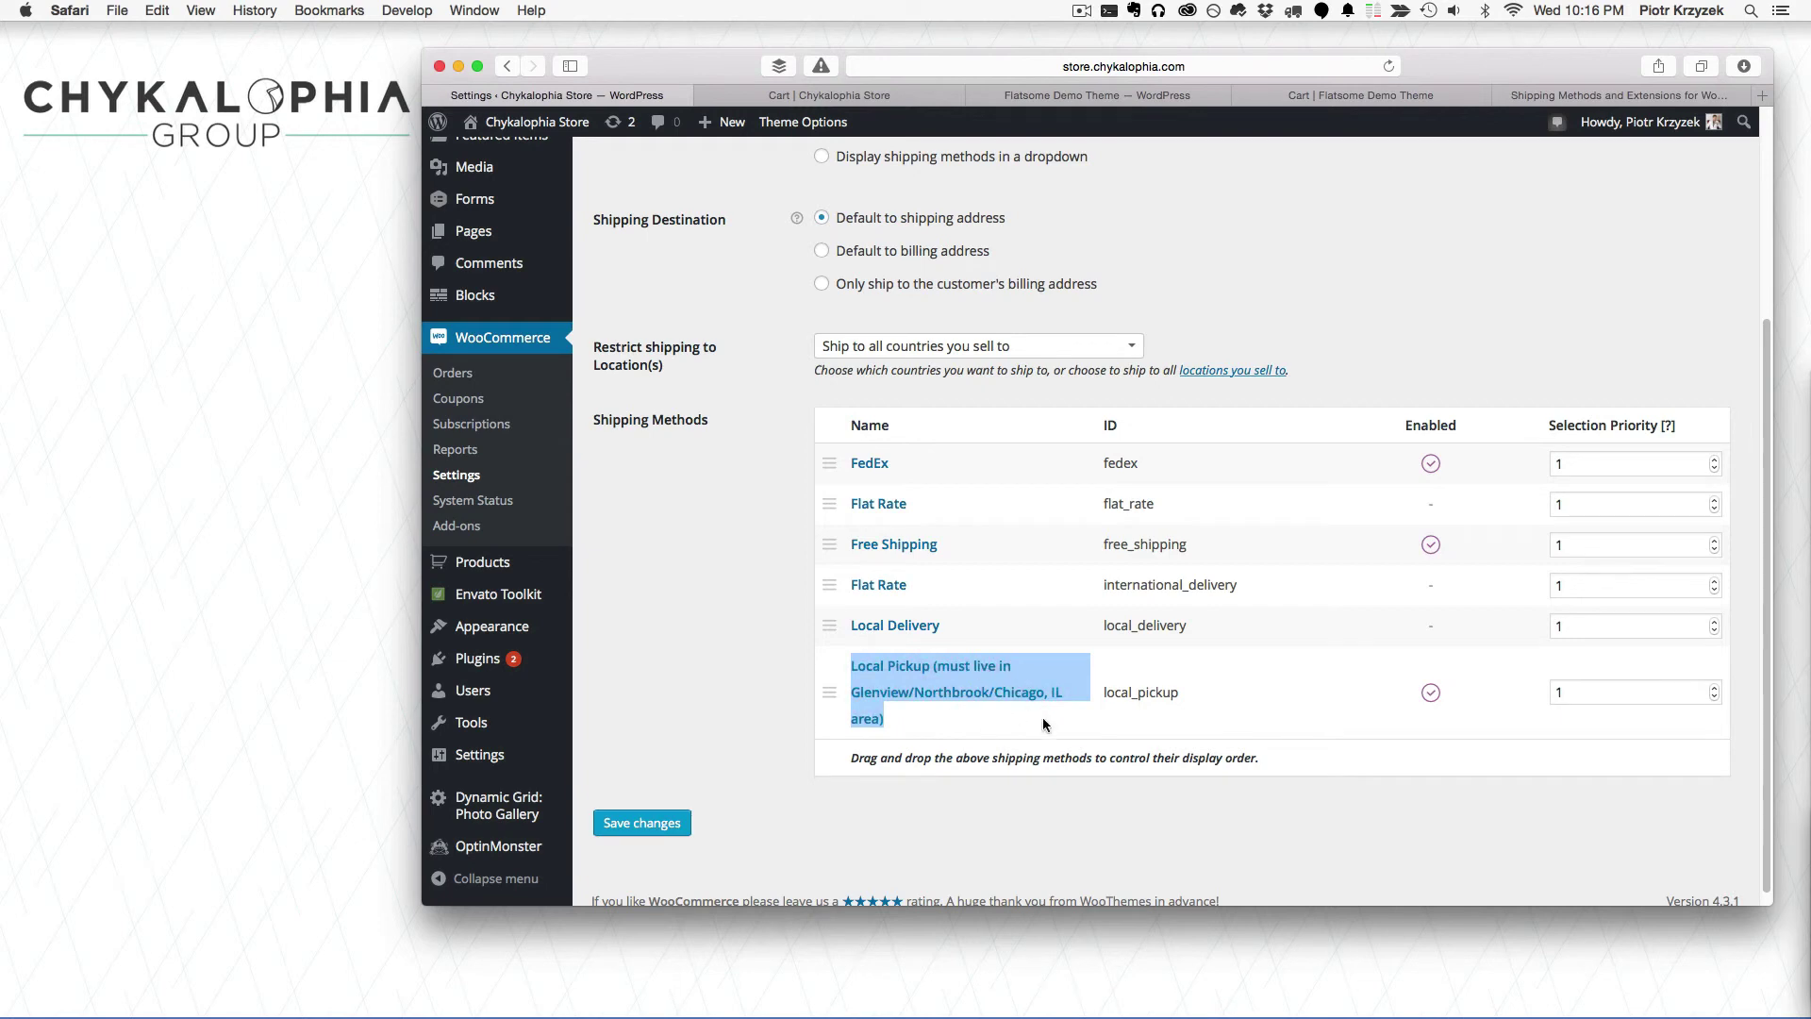
{"action": "left_click", "coordinate": [973, 731]}
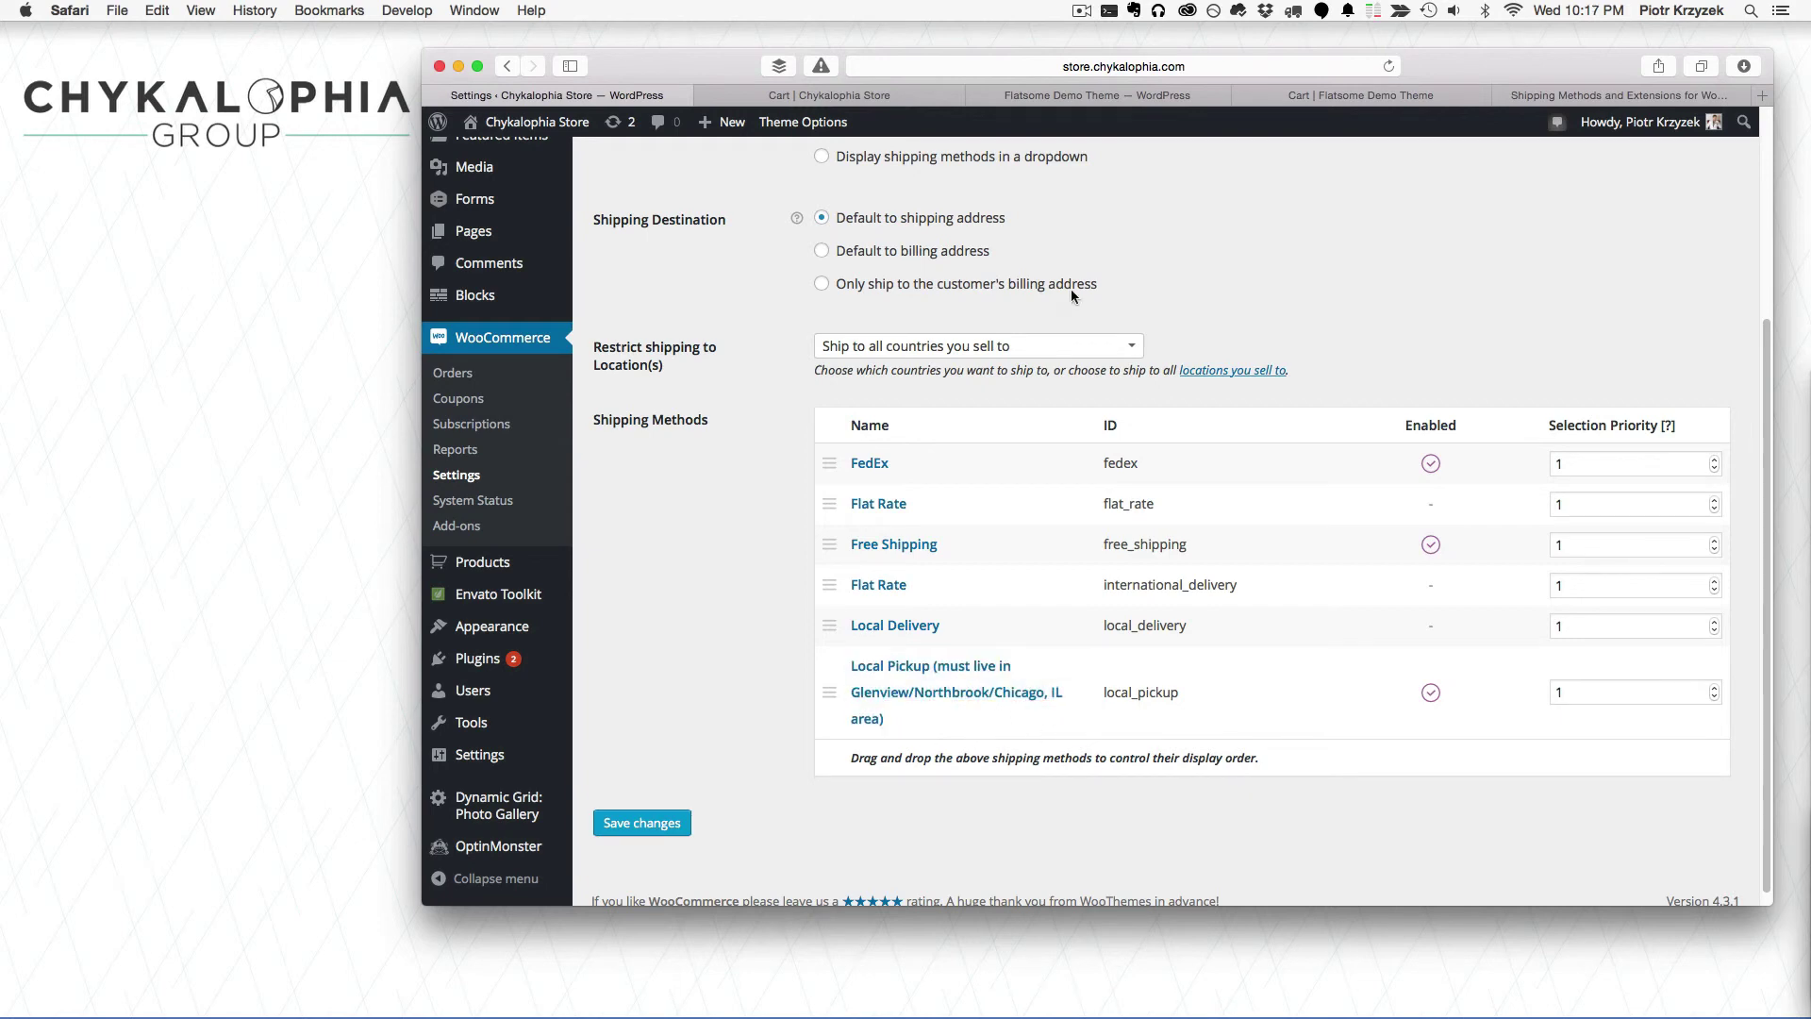
{"action": "left_click", "coordinate": [1069, 95]}
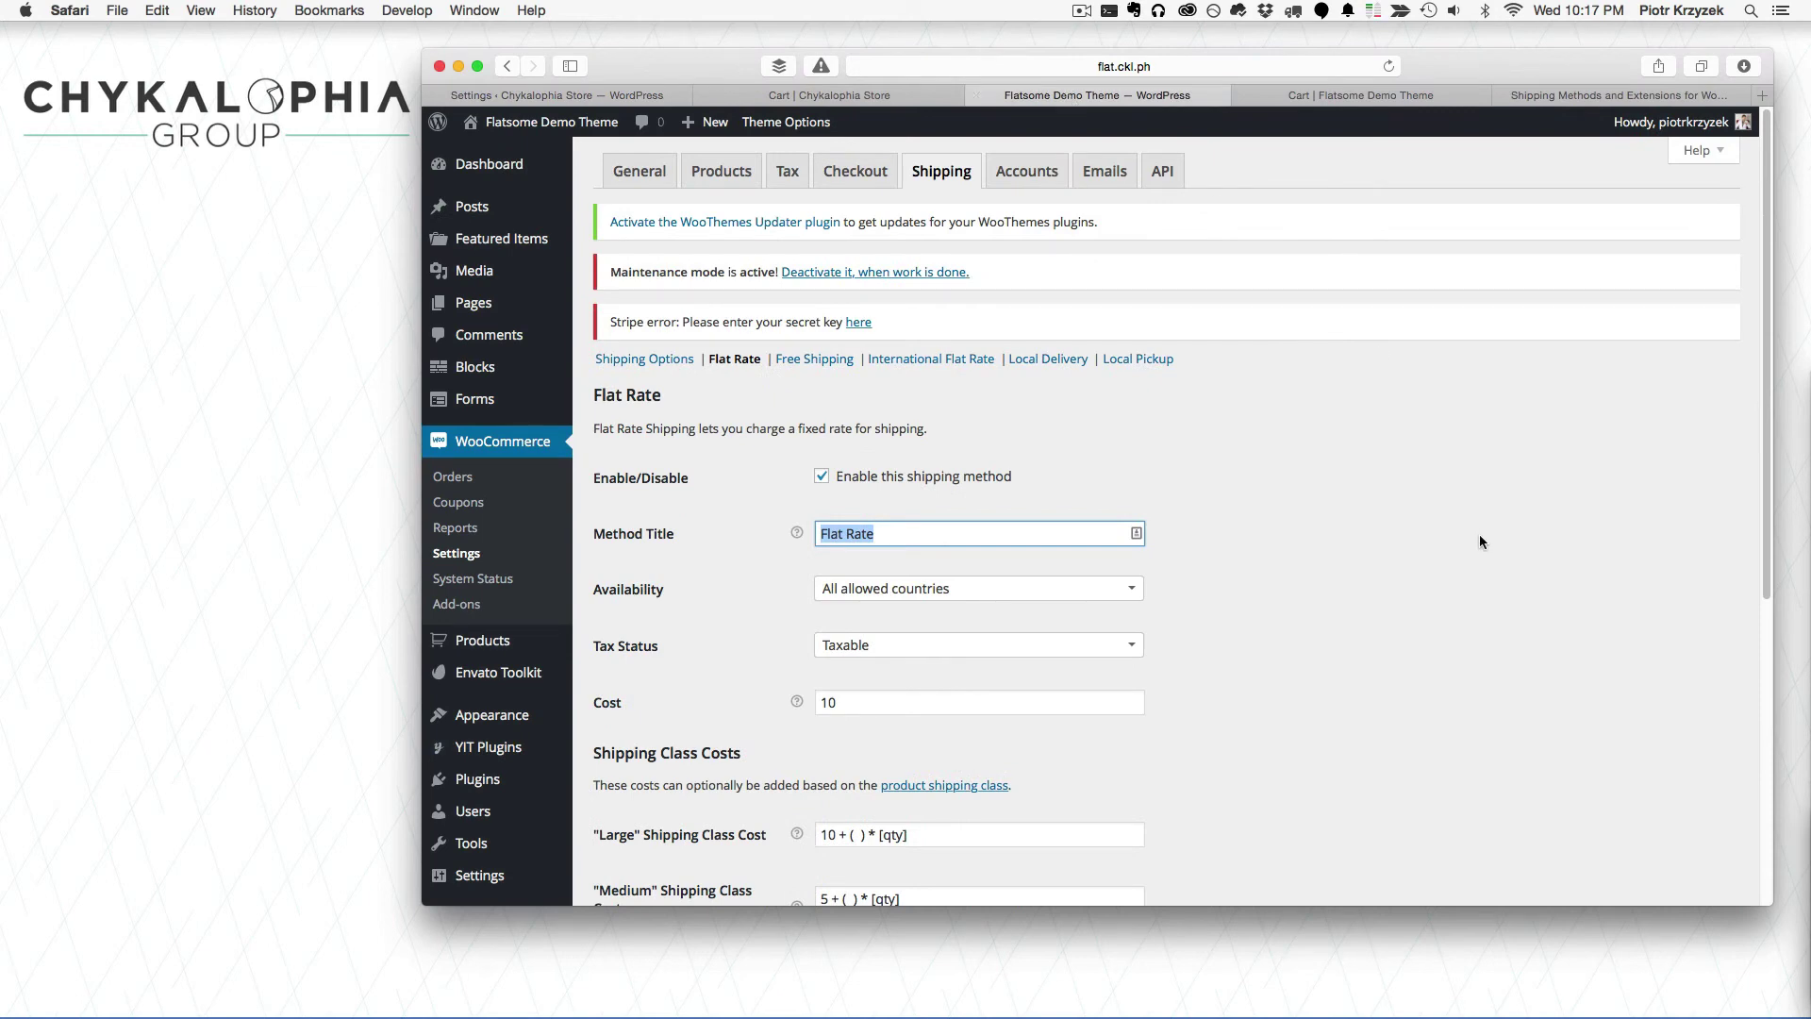
Step: Keep Flat Rate availability at All allowed countries and go back to the Shipping Methods table
{"action": "scroll", "coordinate": [1463, 537], "scroll_direction": "down", "scroll_amount": 1}
{"action": "left_click", "coordinate": [1067, 590]}
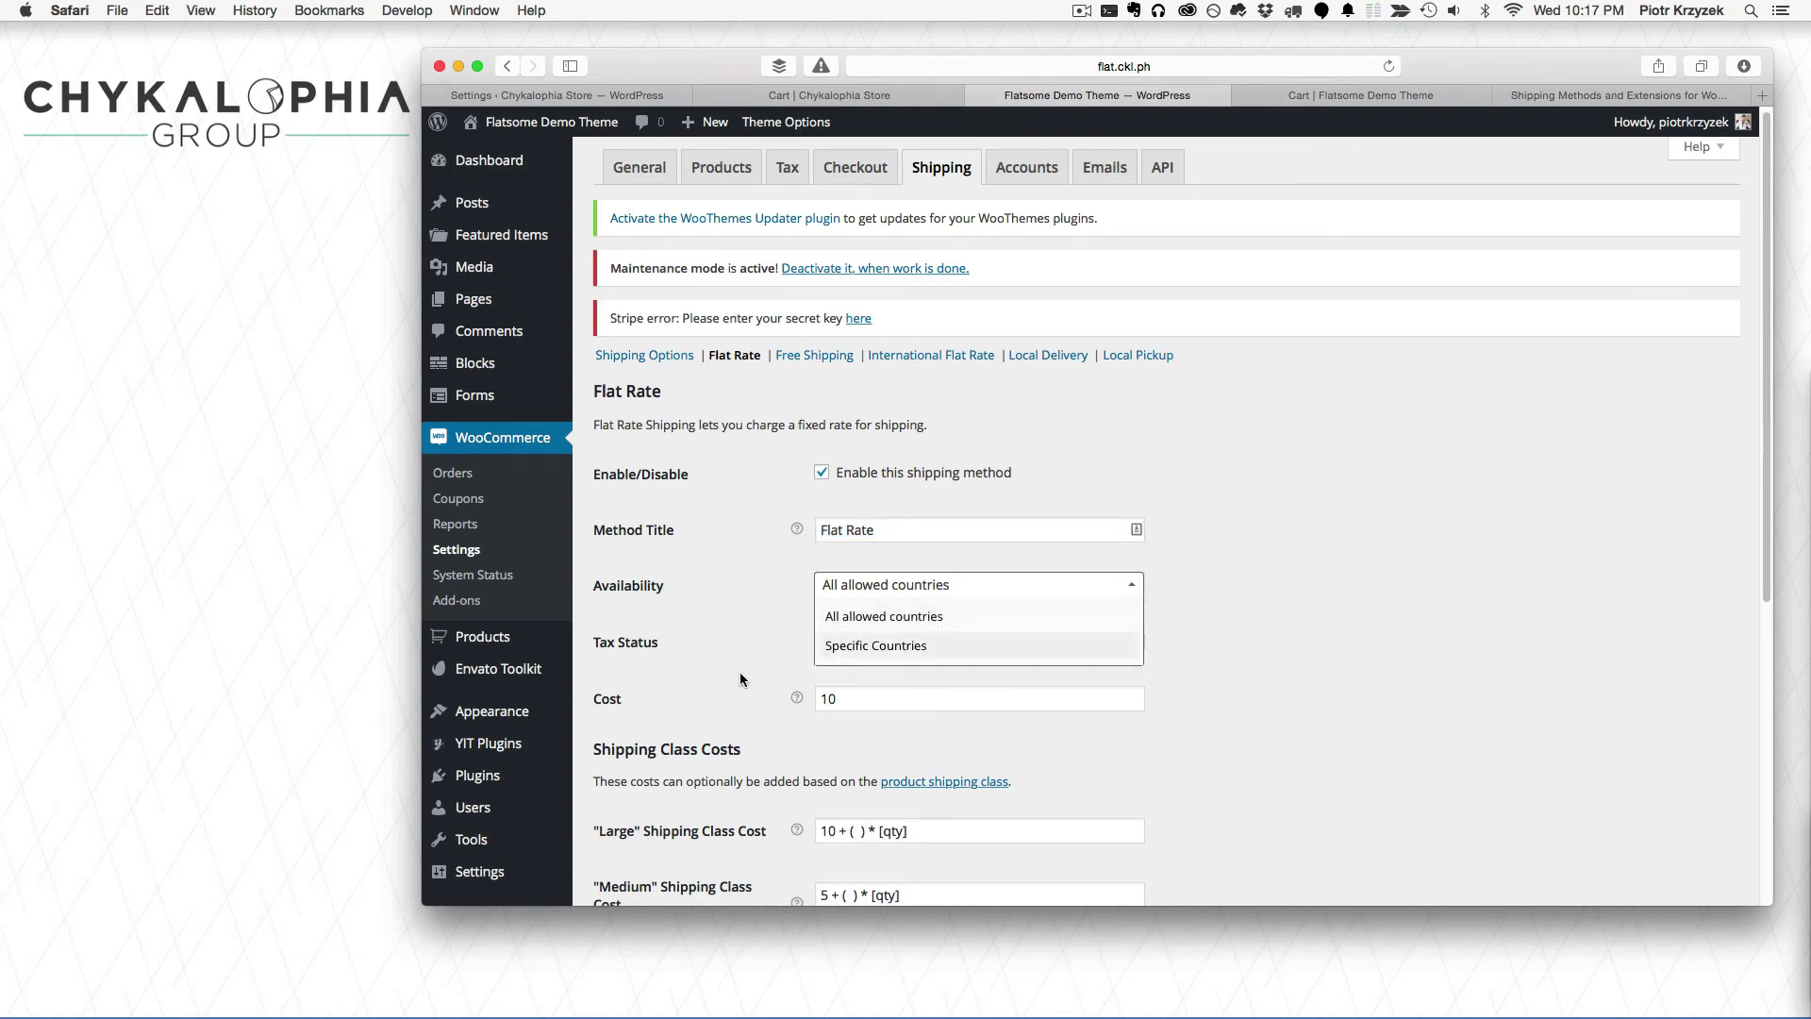
{"action": "left_click", "coordinate": [1072, 578]}
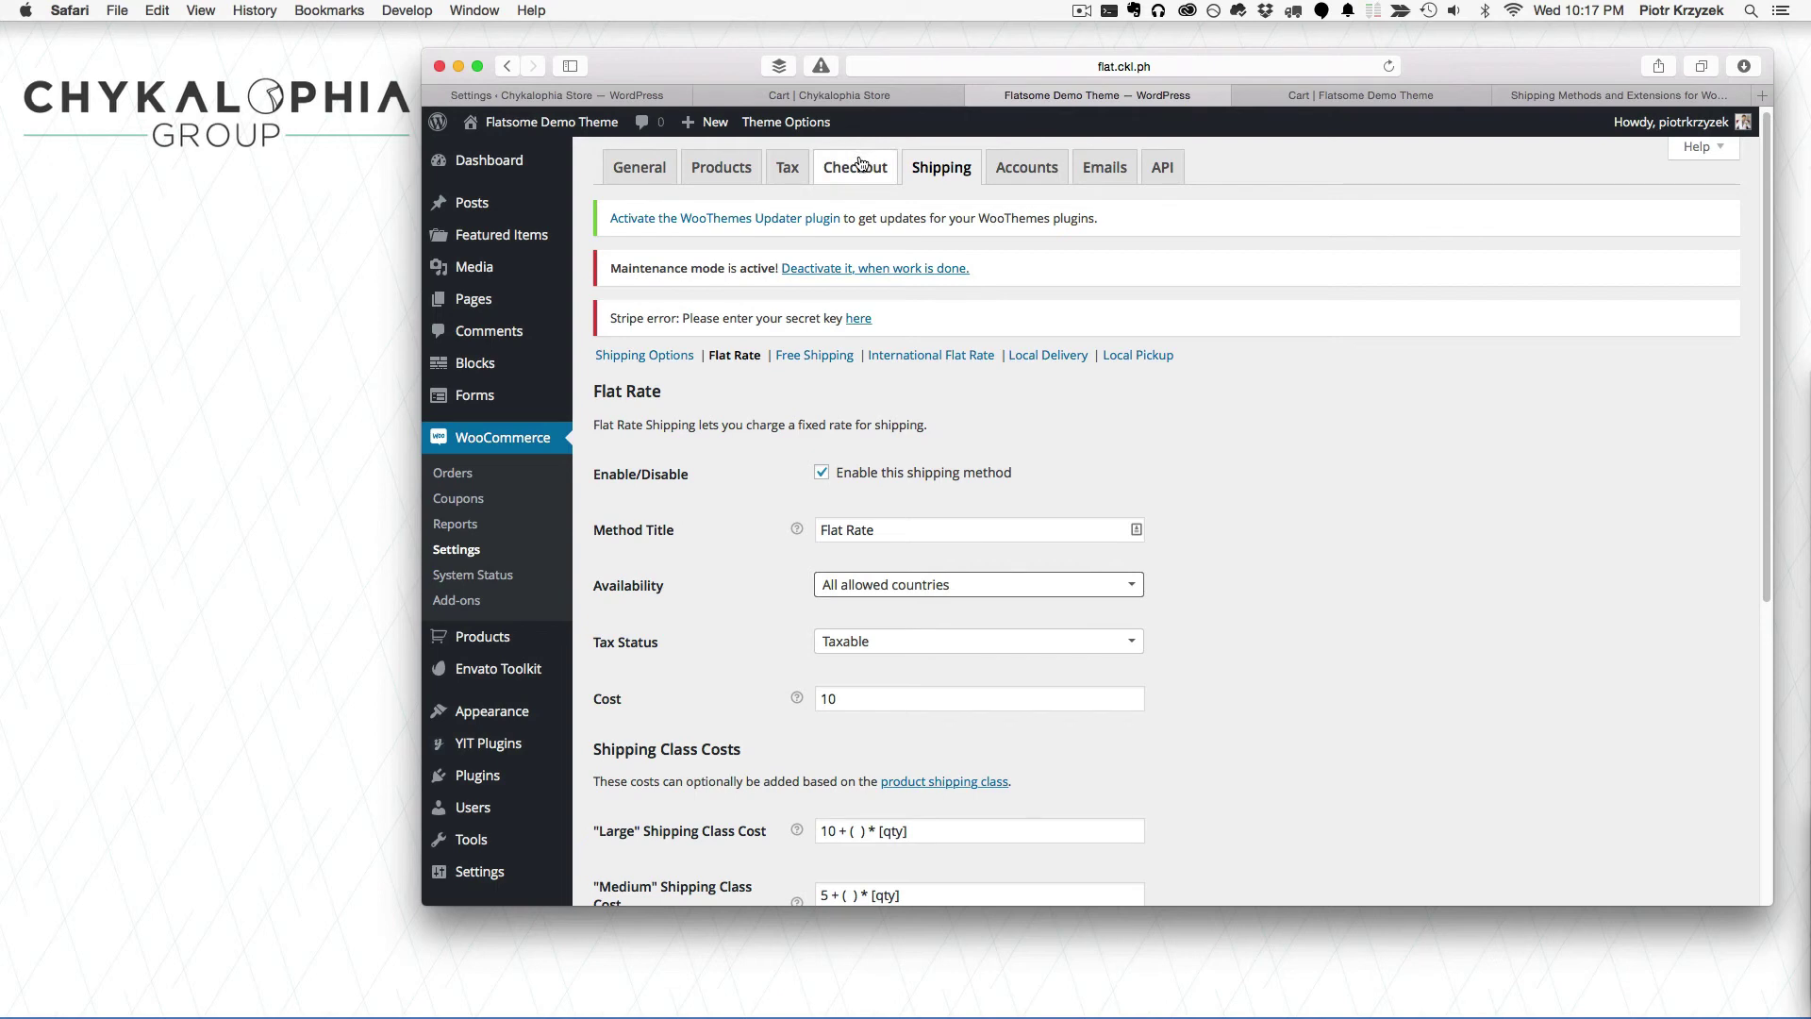
{"action": "left_click", "coordinate": [922, 173]}
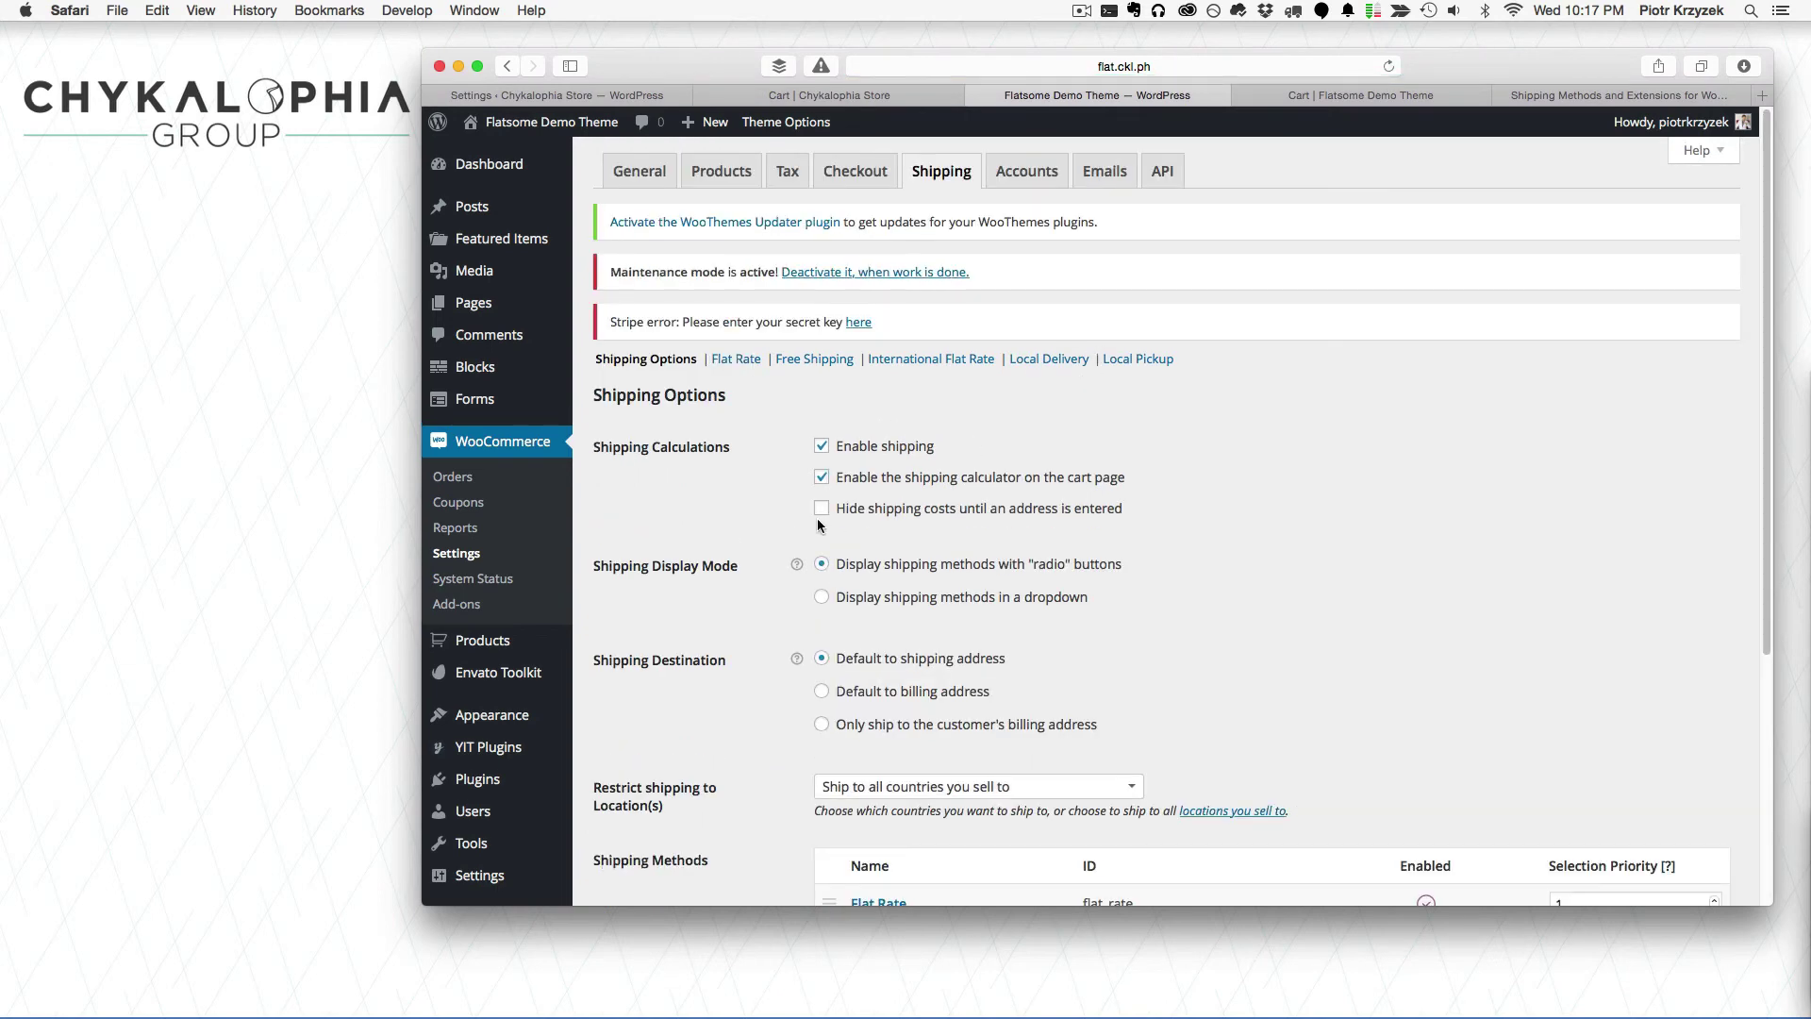
{"action": "scroll", "coordinate": [938, 457], "scroll_direction": "down", "scroll_amount": 5}
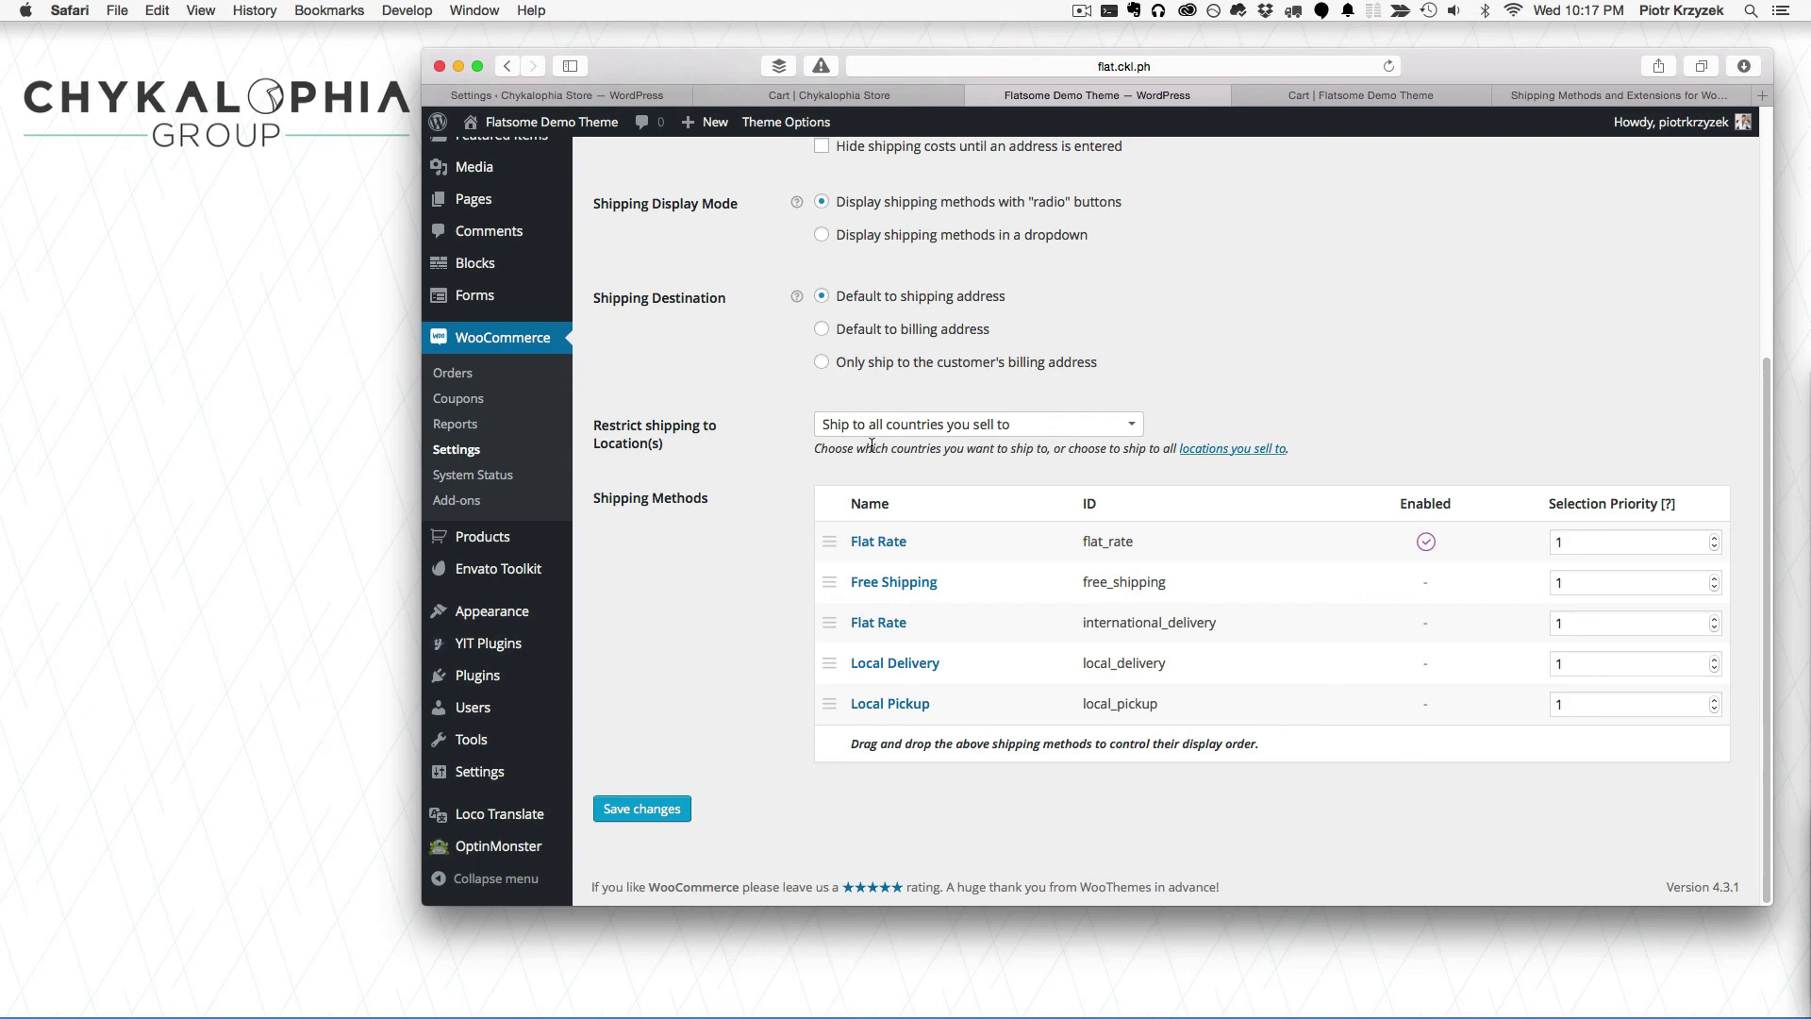
{"action": "left_click", "coordinate": [314, 347]}
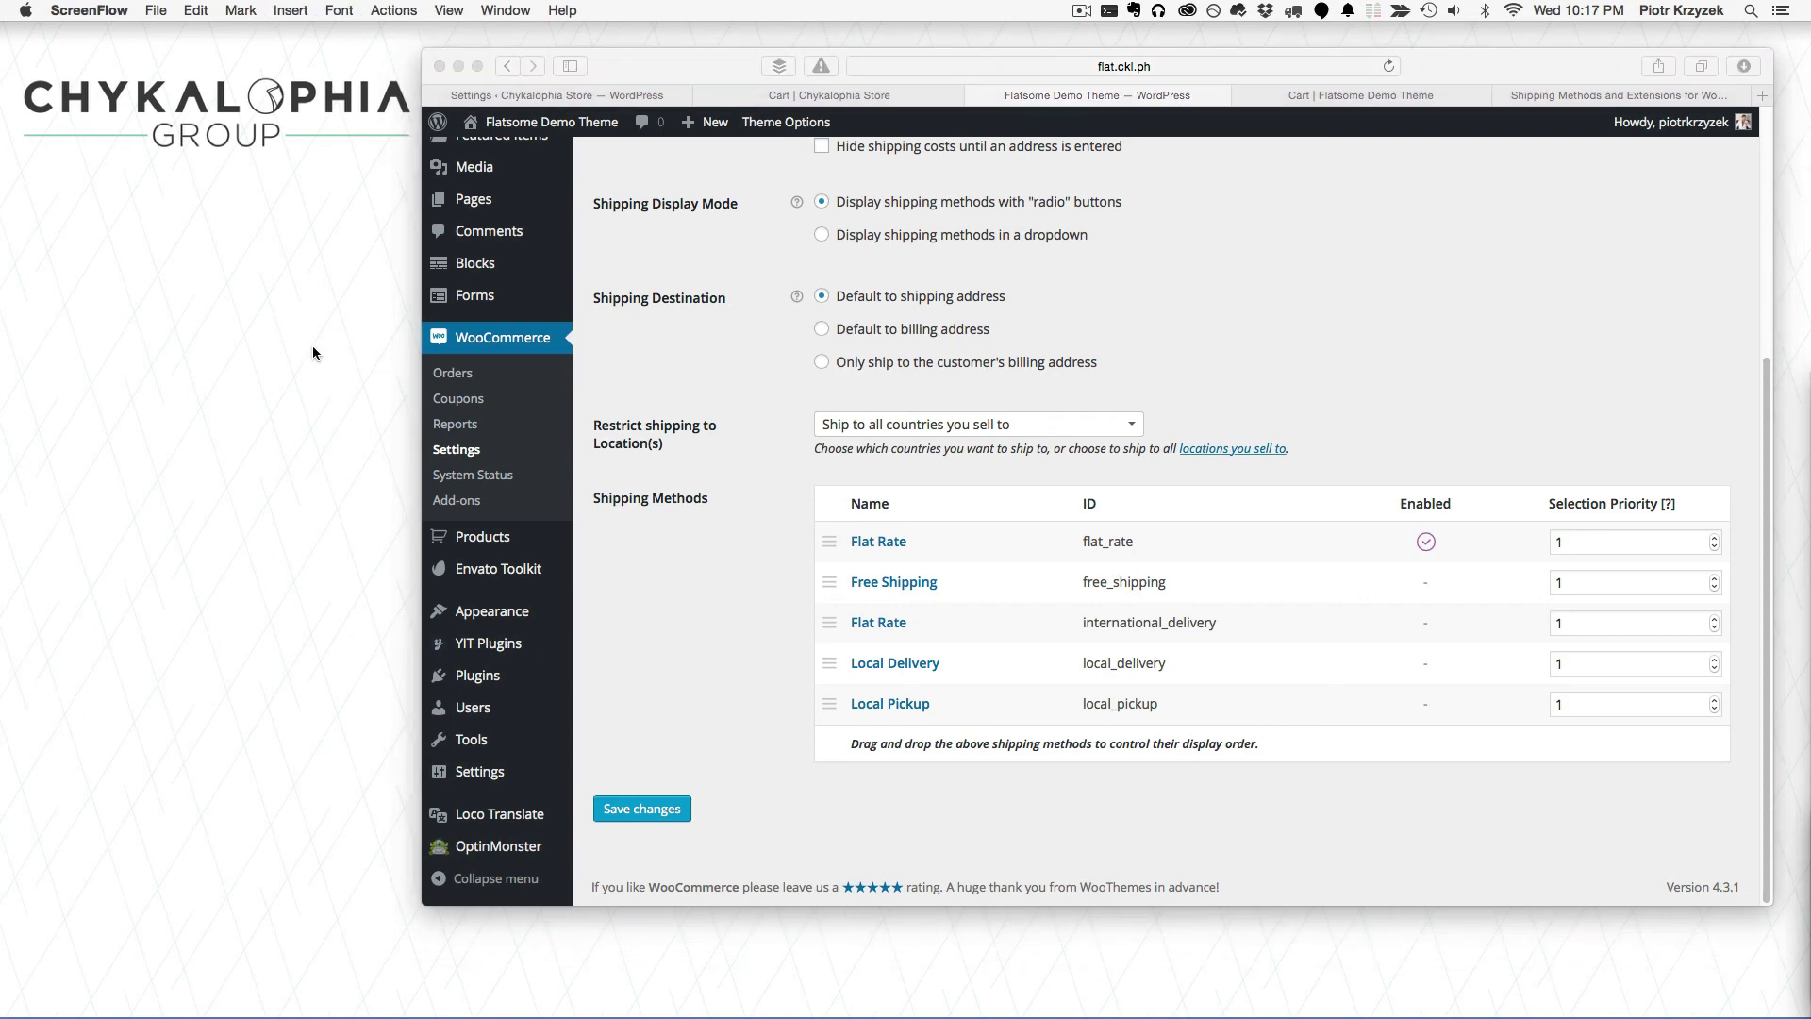